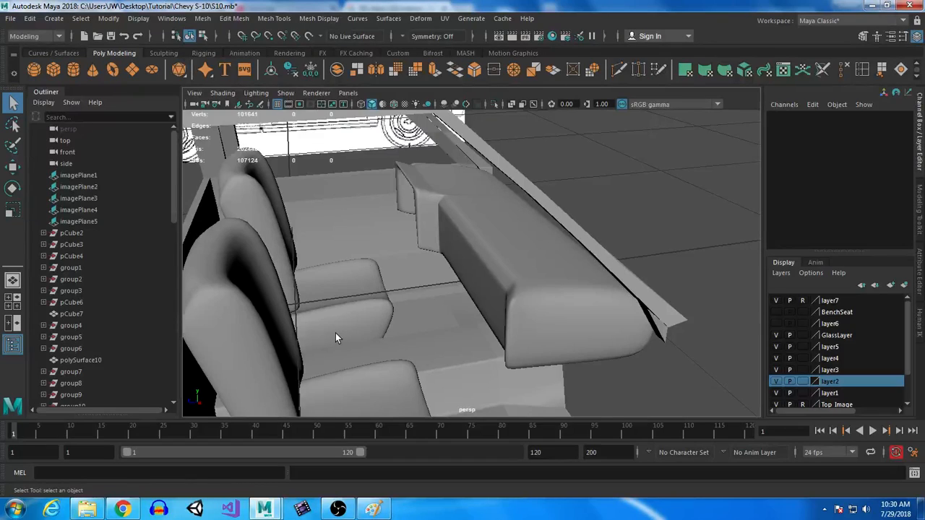
Select the front end faces of the cab floor and center hump, extrude them, and move the extrusion slightly forward.
{"action": "left_click_drag", "start_coordinate": [381, 339], "coordinate": [293, 285], "text": "alt"}
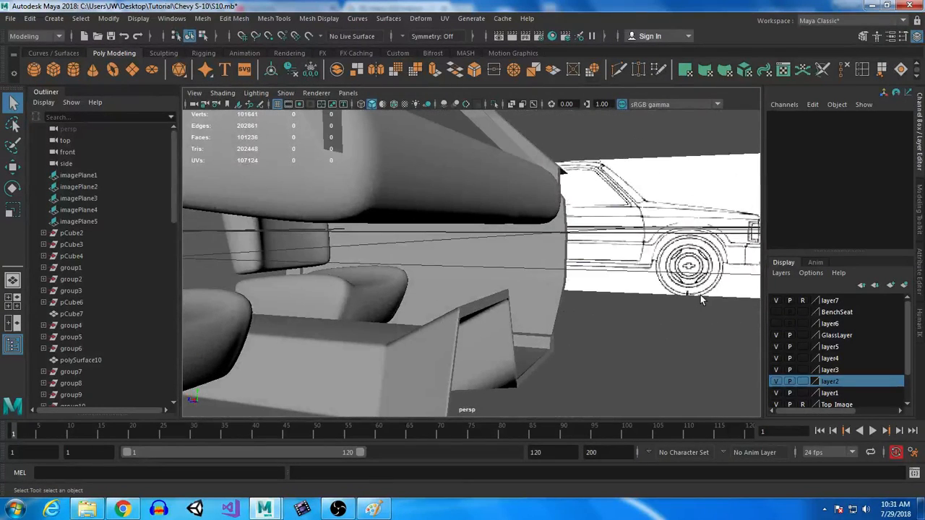
{"action": "left_click_drag", "start_coordinate": [539, 345], "coordinate": [500, 306], "text": "alt"}
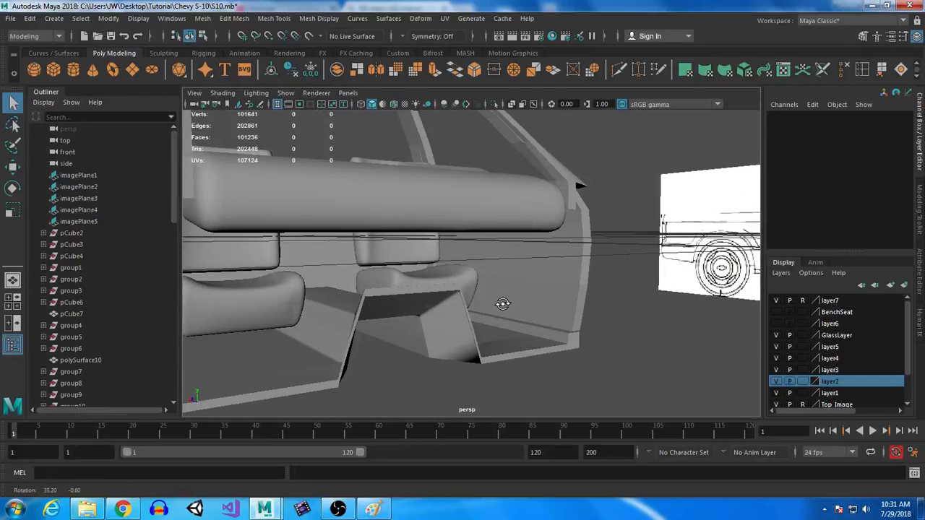
{"action": "mouse_move", "coordinate": [507, 333]}
{"action": "right_mouse_down"}
{"action": "mouse_move", "coordinate": [500, 239]}
{"action": "mouse_move", "coordinate": [512, 356]}
{"action": "mouse_move", "coordinate": [505, 347]}
{"action": "right_mouse_up"}
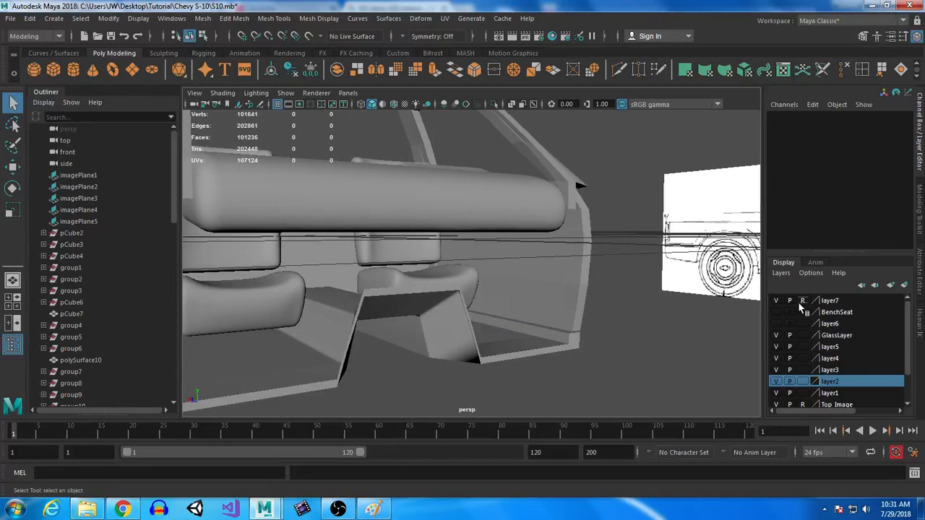
{"action": "right_click_drag", "start_coordinate": [519, 221], "coordinate": [517, 214]}
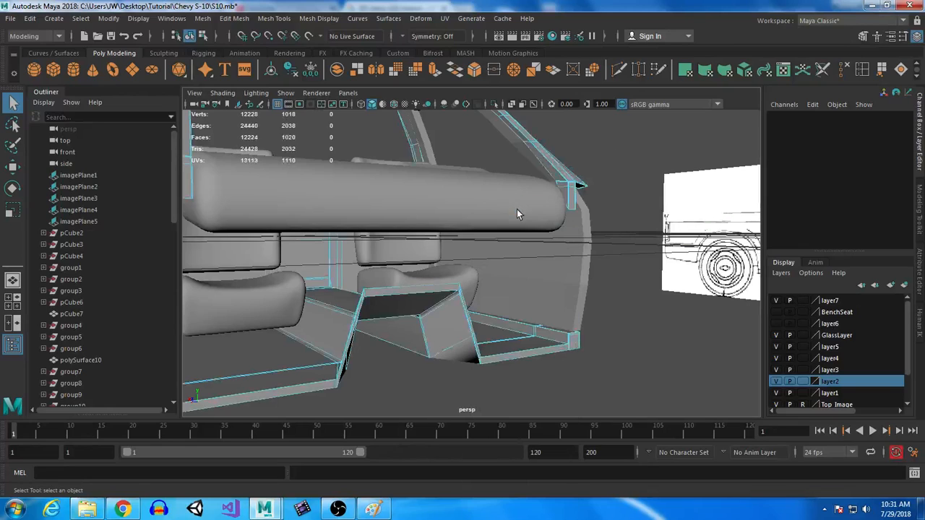
{"action": "left_click", "coordinate": [531, 357]}
{"action": "left_click_drag", "start_coordinate": [531, 357], "coordinate": [368, 318], "text": "alt"}
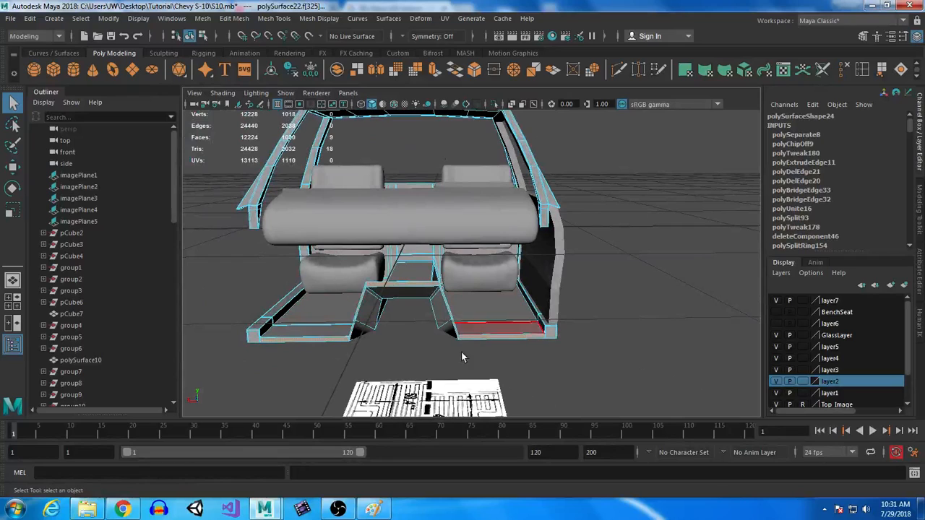
{"action": "left_click_drag", "start_coordinate": [464, 381], "coordinate": [567, 362], "text": "alt"}
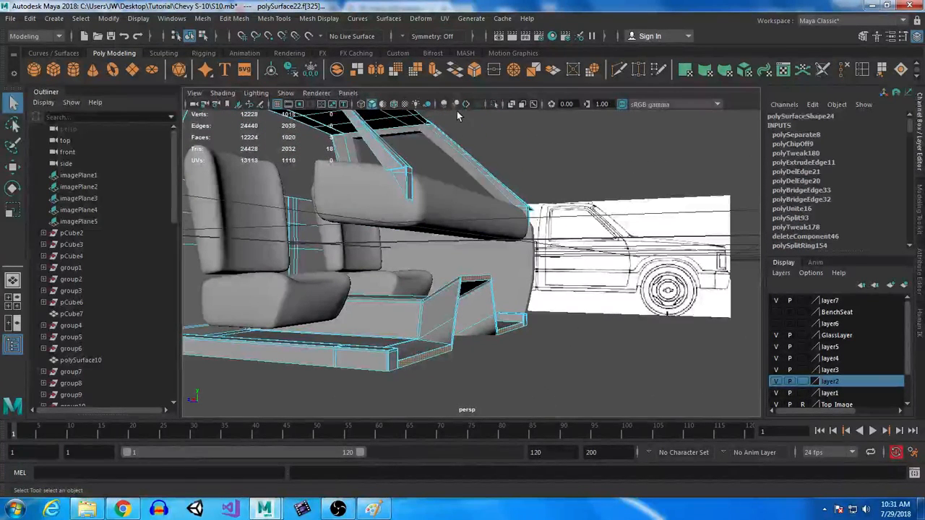
{"action": "key", "text": "ctrl+e"}
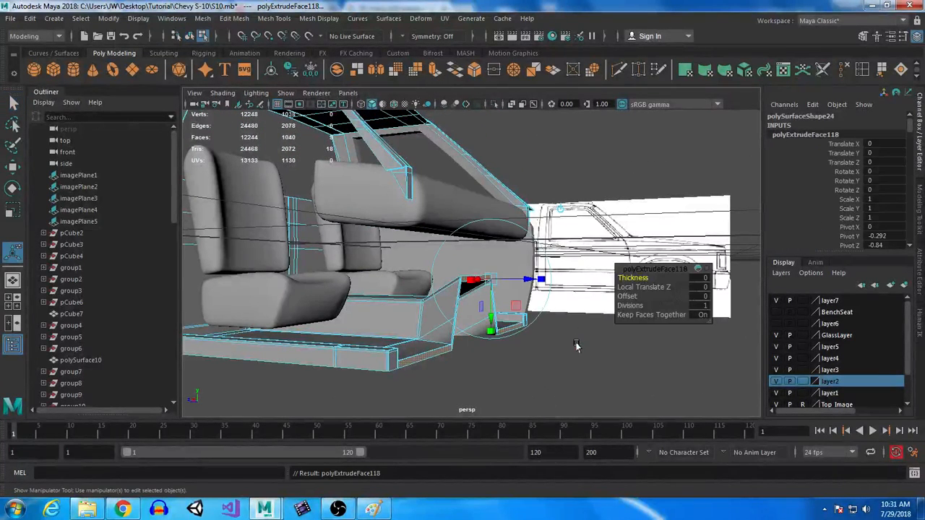
{"action": "key", "text": "w"}
{"action": "left_click_drag", "start_coordinate": [429, 307], "coordinate": [431, 306]}
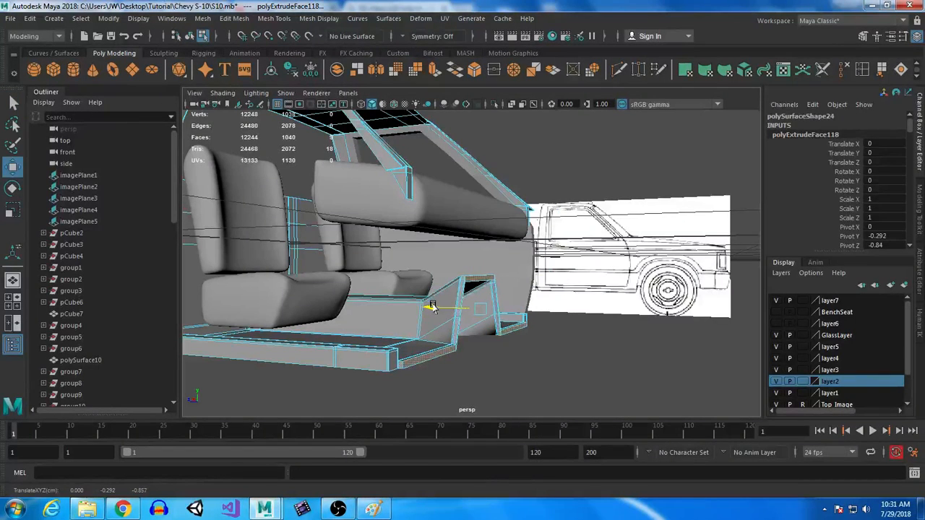
Extrude the same front floor faces a second time, and undo the trial vertical flattening.
{"action": "left_click", "coordinate": [437, 78]}
{"action": "left_click_drag", "start_coordinate": [431, 307], "coordinate": [438, 316]}
{"action": "key", "text": "r"}
{"action": "left_click", "coordinate": [492, 258]}
{"action": "key", "text": "w"}
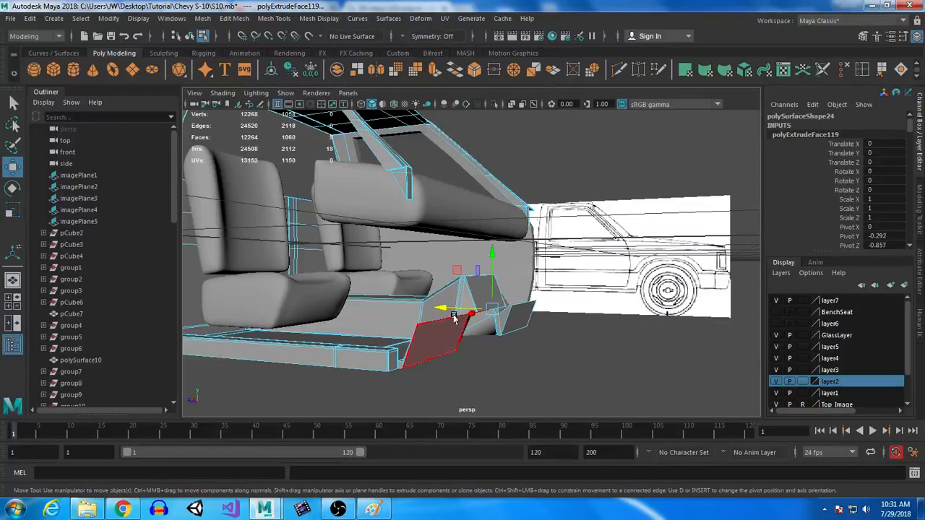
{"action": "key", "text": "ctrl+z"}
Select the upper edges of the newly extruded front faces, flatten them vertically into one line, and raise them slightly.
{"action": "left_click_drag", "start_coordinate": [526, 369], "coordinate": [506, 289], "text": "alt"}
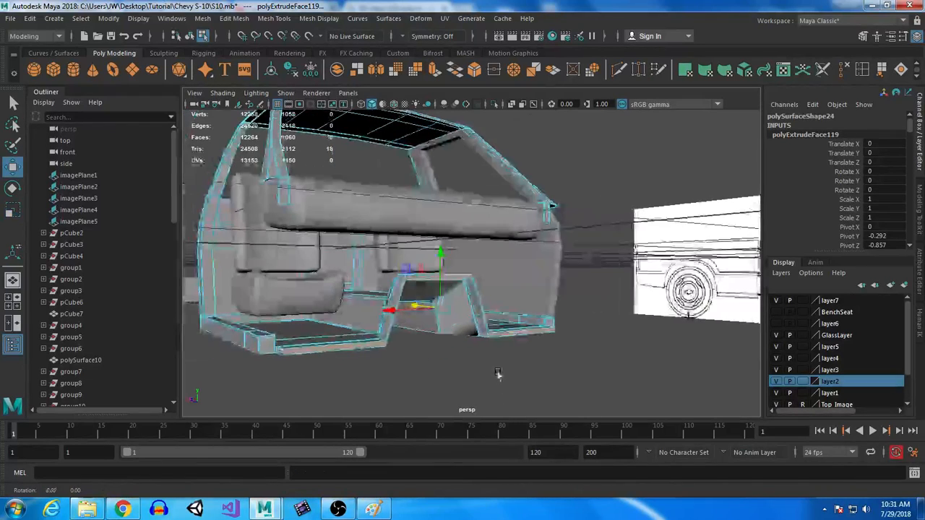
{"action": "scroll", "coordinate": [505, 253], "scroll_direction": "up", "scroll_amount": 3}
{"action": "right_click_drag", "start_coordinate": [523, 175], "coordinate": [506, 167]}
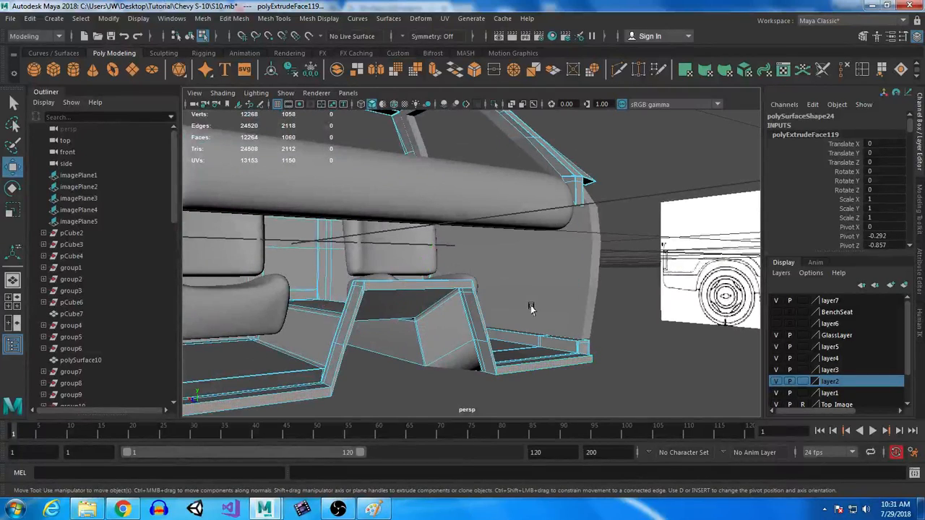
{"action": "double_click", "coordinate": [382, 367]}
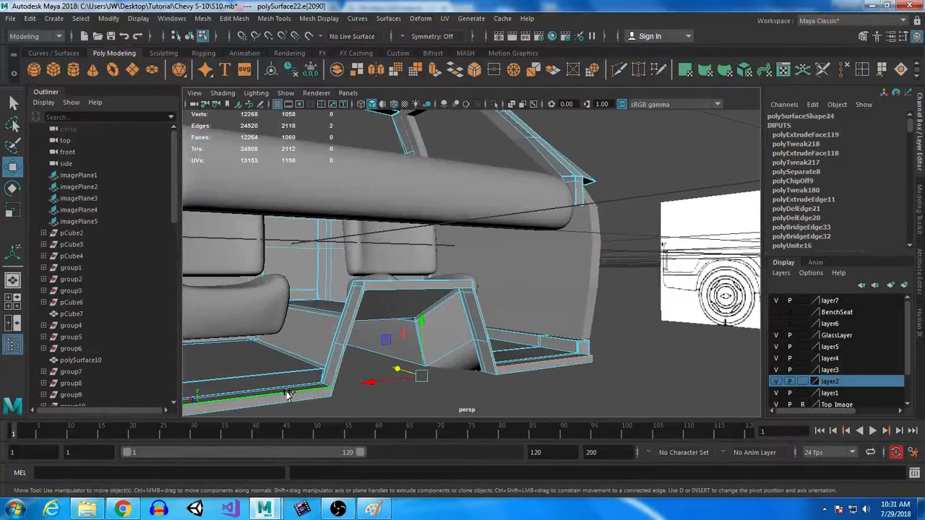
{"action": "key", "text": "r"}
{"action": "left_click_drag", "start_coordinate": [422, 274], "coordinate": [421, 326]}
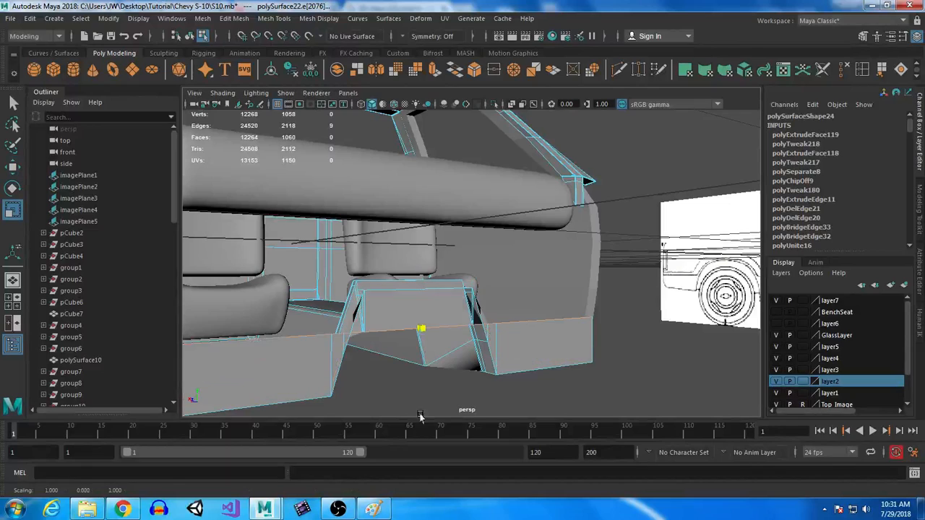
{"action": "key", "text": "w"}
{"action": "left_click_drag", "start_coordinate": [424, 263], "coordinate": [422, 265]}
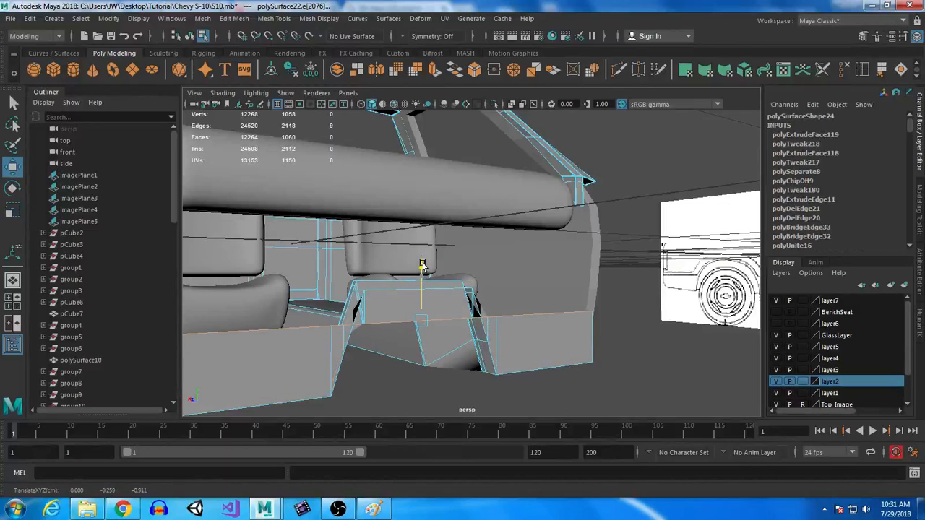
Select the lower front edges of the extrusion, flatten them vertically, and bring them up toward the upper edge line.
{"action": "left_click", "coordinate": [526, 371]}
{"action": "double_click", "coordinate": [268, 403], "text": "shift"}
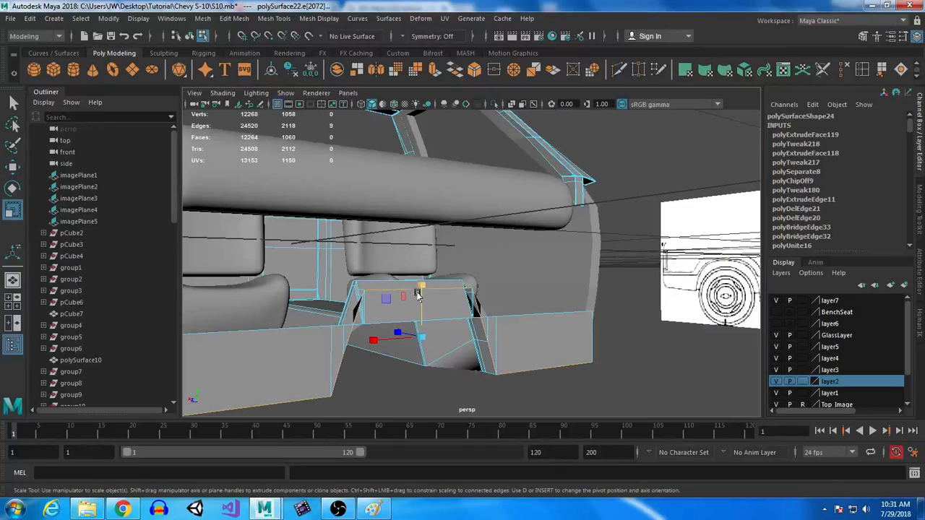
{"action": "left_click_drag", "start_coordinate": [421, 311], "coordinate": [421, 263]}
{"action": "key", "text": "r"}
Select the flattened front face strip of the floor extrusion and move it slightly forward.
{"action": "right_click_drag", "start_coordinate": [506, 178], "coordinate": [516, 200], "text": "ctrl"}
{"action": "mouse_move", "coordinate": [522, 328]}
{"action": "left_mouse_down", "text": "alt"}
{"action": "mouse_move", "coordinate": [506, 332]}
{"action": "mouse_move", "coordinate": [538, 337]}
{"action": "mouse_move", "coordinate": [526, 338]}
{"action": "left_mouse_up", "text": "alt"}
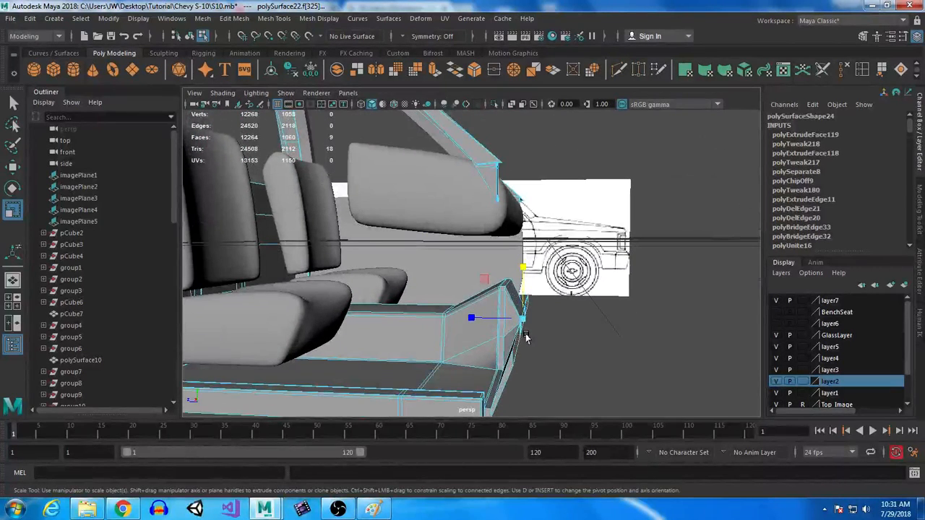
{"action": "key", "text": "w"}
{"action": "left_click_drag", "start_coordinate": [473, 321], "coordinate": [480, 321]}
{"action": "key", "text": "e"}
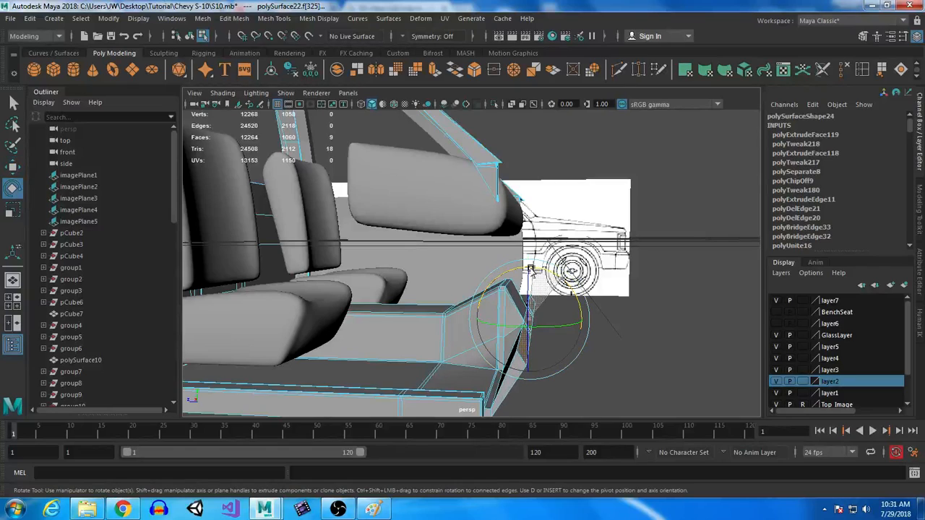
Extrude the front face strip and raise it toward the windshield base to form the firewall.
{"action": "key", "text": "ctrl+e"}
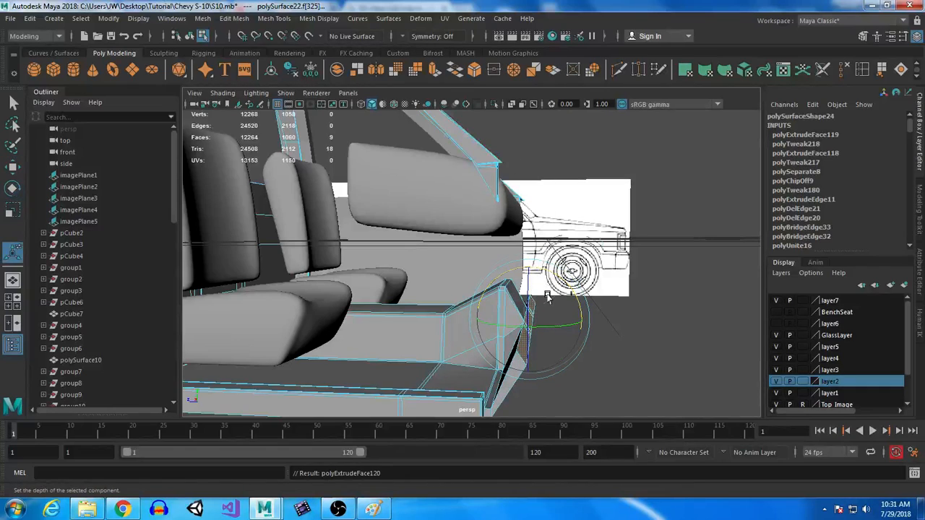
{"action": "key", "text": "w"}
{"action": "left_click_drag", "start_coordinate": [471, 317], "coordinate": [516, 170]}
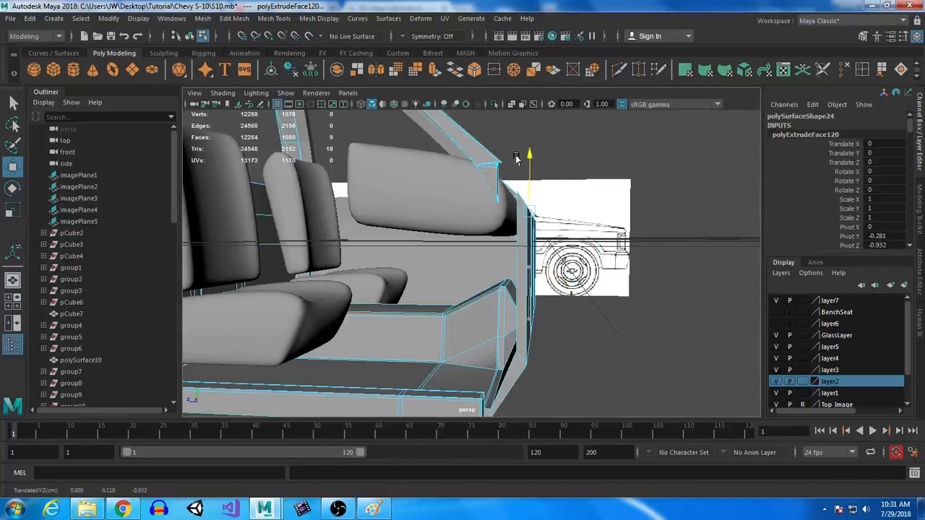
{"action": "key", "text": "r"}
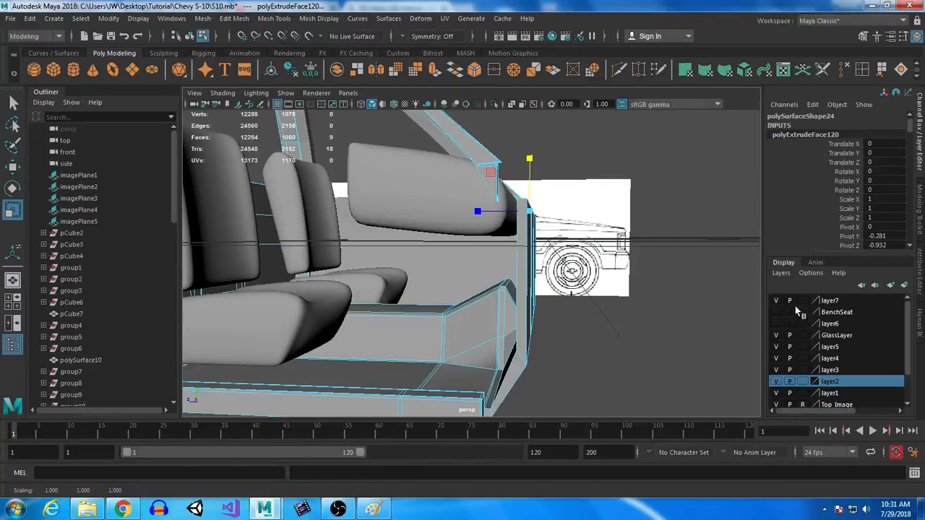
Show layer6 as a body reference, move the firewall's top faces up and slightly forward, and hide the layer again.
{"action": "left_click", "coordinate": [776, 323]}
{"action": "left_click_drag", "start_coordinate": [506, 303], "coordinate": [588, 275], "text": "alt"}
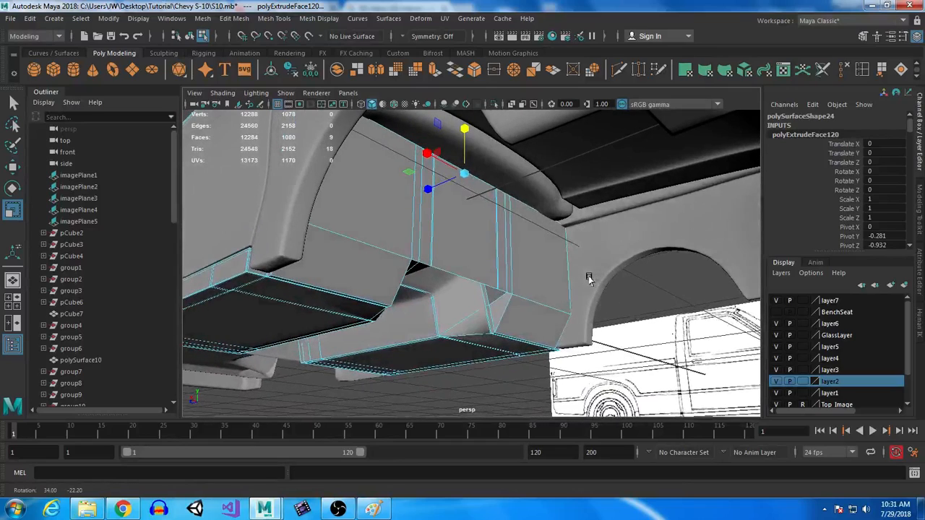
{"action": "key", "text": "w"}
{"action": "left_click_drag", "start_coordinate": [459, 129], "coordinate": [463, 112]}
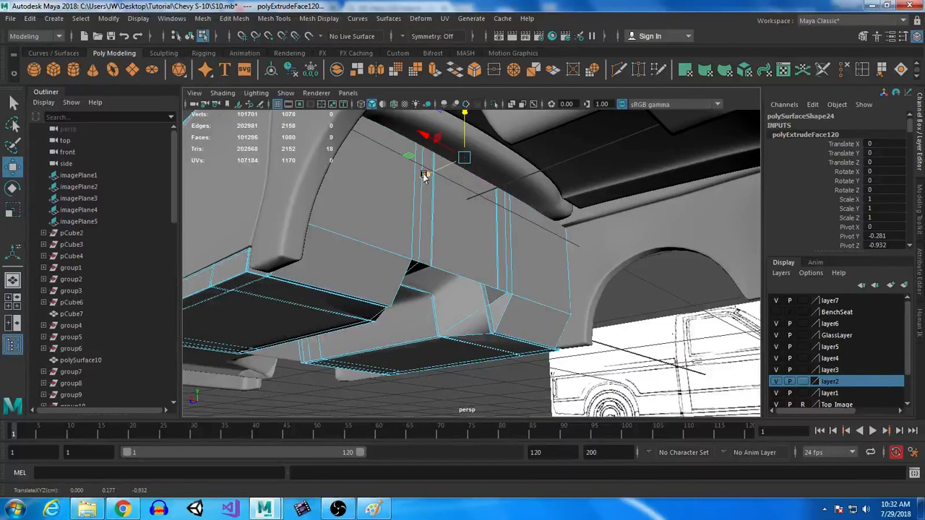
{"action": "left_click", "coordinate": [444, 172]}
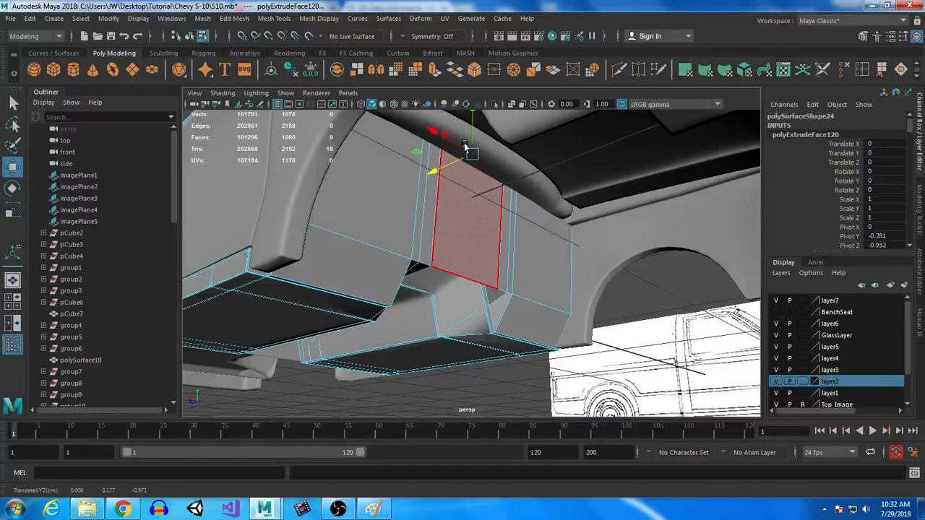
{"action": "left_click_drag", "start_coordinate": [708, 317], "coordinate": [772, 309], "text": "alt"}
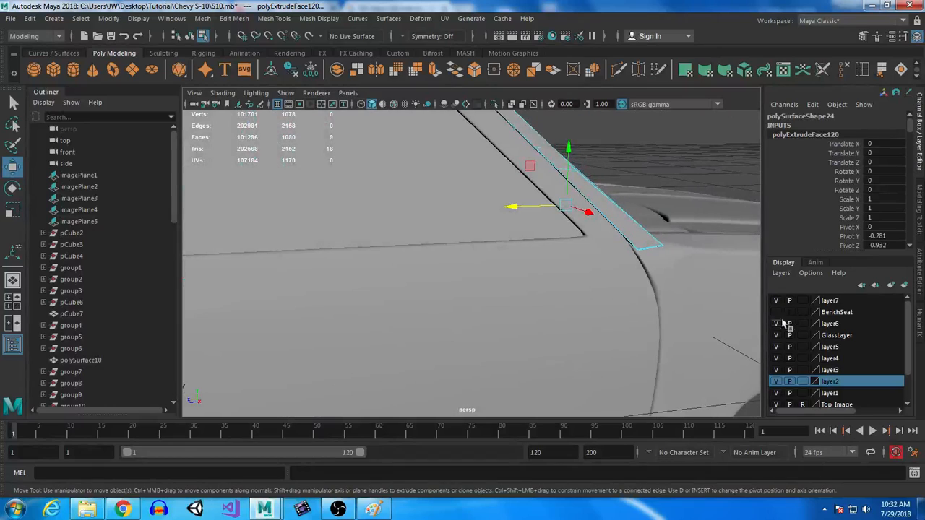
{"action": "left_click", "coordinate": [776, 323]}
{"action": "left_click_drag", "start_coordinate": [650, 260], "coordinate": [592, 239], "text": "alt"}
Inspect the cab shell and dashboard area with a smoothed preview in object mode, and restore the shell's unsmoothed display.
{"action": "right_click_drag", "start_coordinate": [578, 174], "coordinate": [578, 202]}
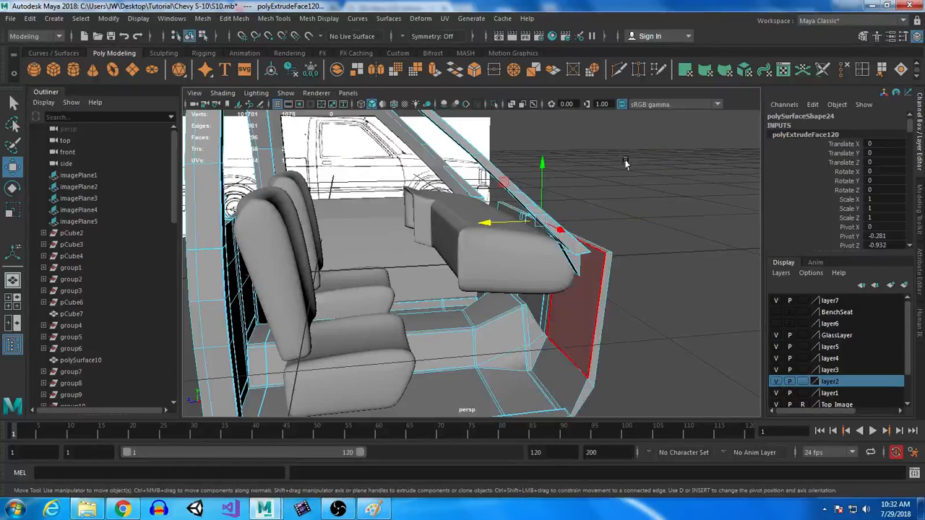
{"action": "left_click", "coordinate": [636, 409]}
{"action": "left_click_drag", "start_coordinate": [598, 381], "coordinate": [575, 331], "text": "alt"}
{"action": "left_click", "coordinate": [575, 330]}
{"action": "left_click", "coordinate": [693, 353]}
{"action": "left_click_drag", "start_coordinate": [692, 353], "coordinate": [642, 358], "text": "alt"}
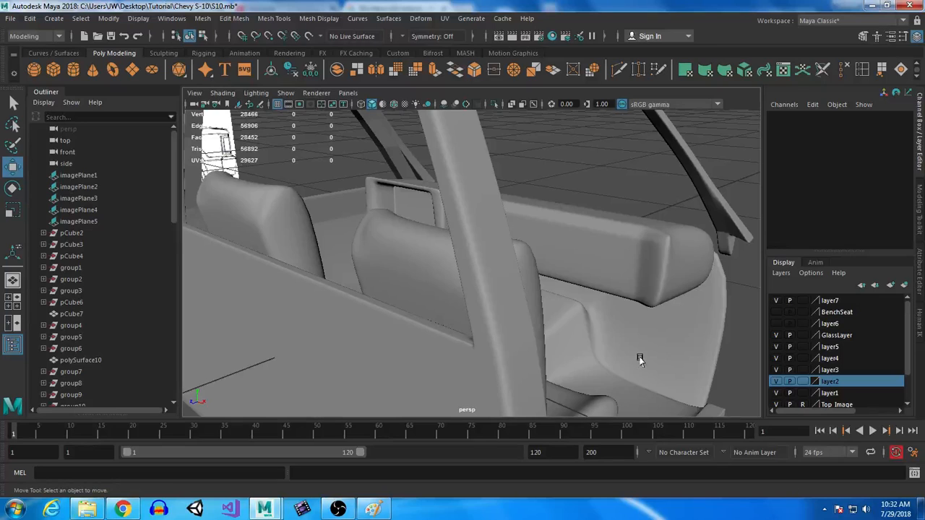
{"action": "left_click_drag", "start_coordinate": [334, 268], "coordinate": [492, 295], "text": "alt"}
{"action": "scroll", "coordinate": [491, 295], "scroll_direction": "up", "scroll_amount": 6}
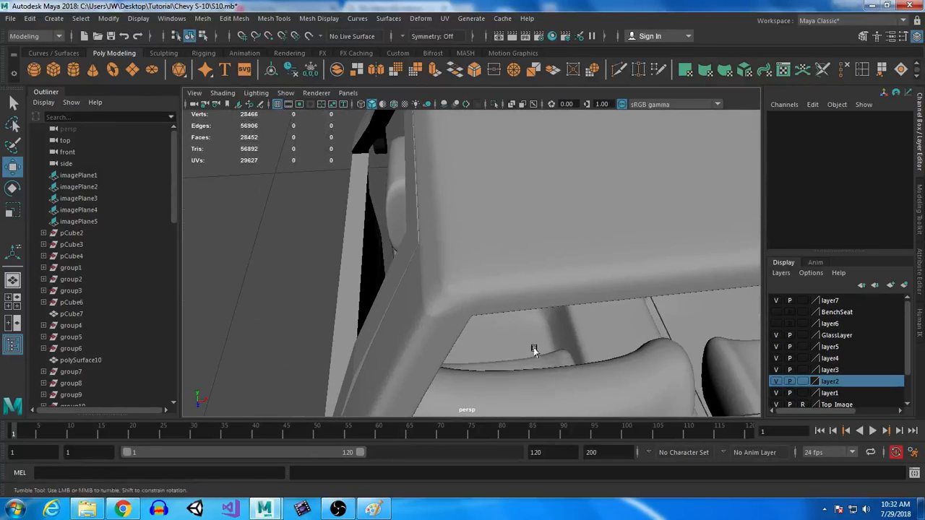
{"action": "left_click", "coordinate": [656, 301]}
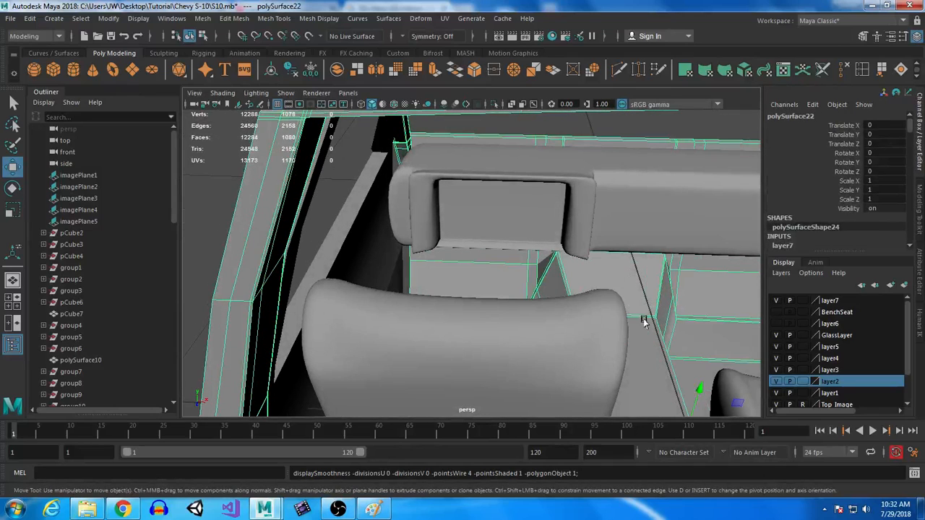
{"action": "scroll", "coordinate": [580, 295], "scroll_direction": "up", "scroll_amount": 5}
{"action": "left_click_drag", "start_coordinate": [555, 370], "coordinate": [455, 297], "text": "alt"}
Switch to the Chrome browser and find images for "93 chevy s10 steering wheel" in a new tab.
{"action": "key", "text": "alt+Tab"}
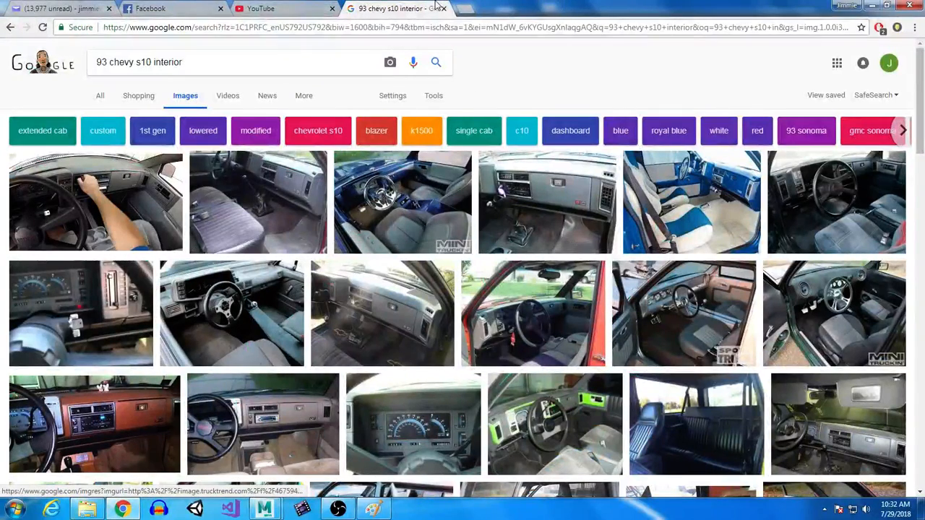
{"action": "left_click", "coordinate": [466, 9]}
{"action": "type", "text": "93"}
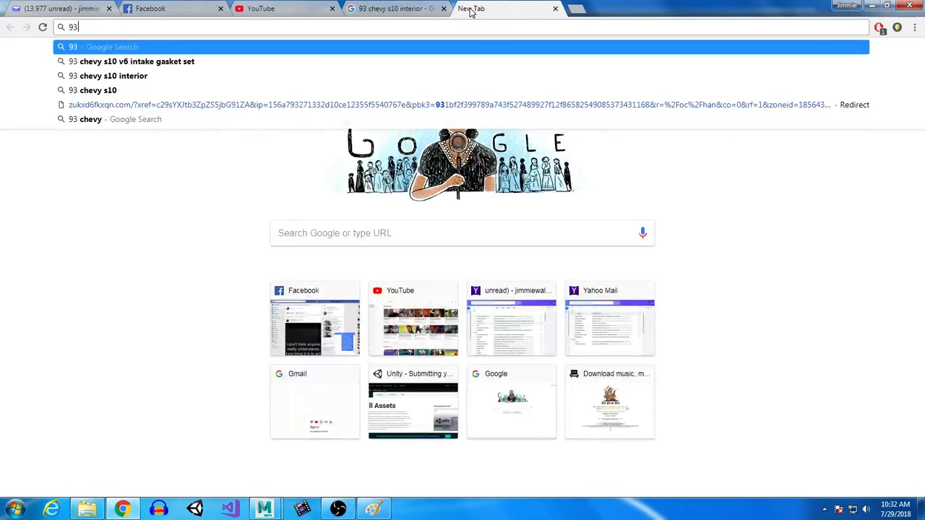
{"action": "type", "text": " chevy s"}
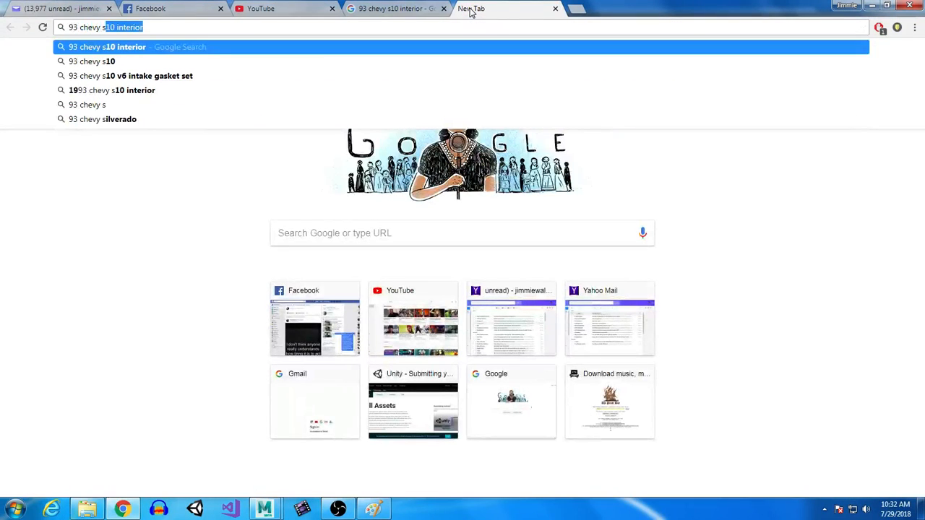
{"action": "type", "text": "10 st"}
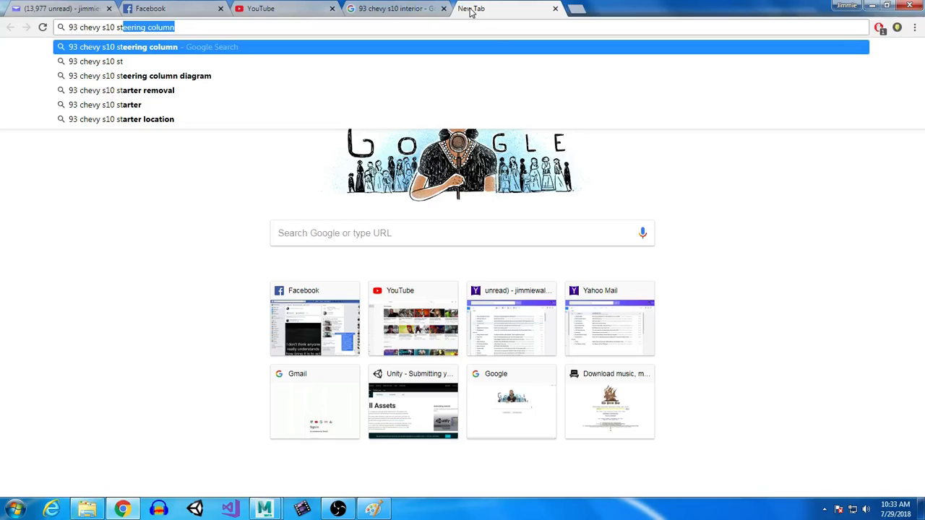
{"action": "type", "text": "eering wheel"}
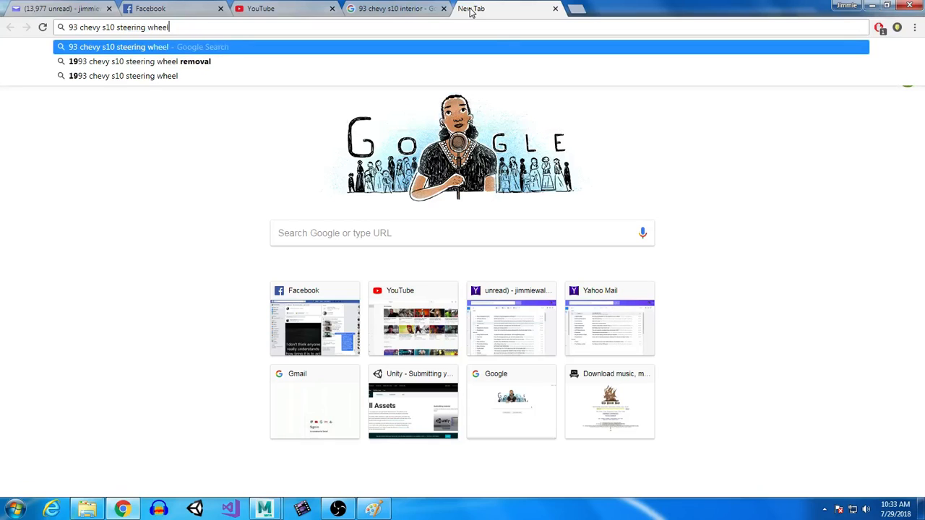
{"action": "key", "text": "Return"}
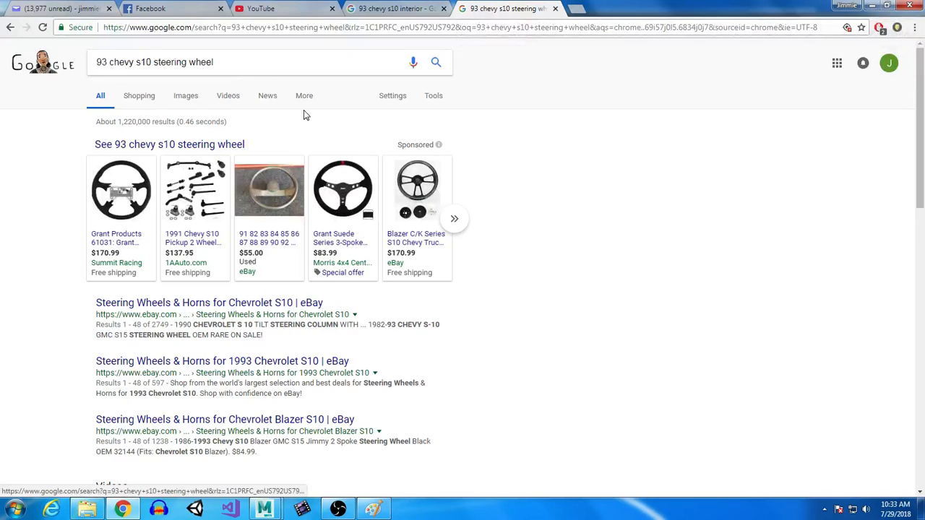
{"action": "left_click", "coordinate": [186, 96]}
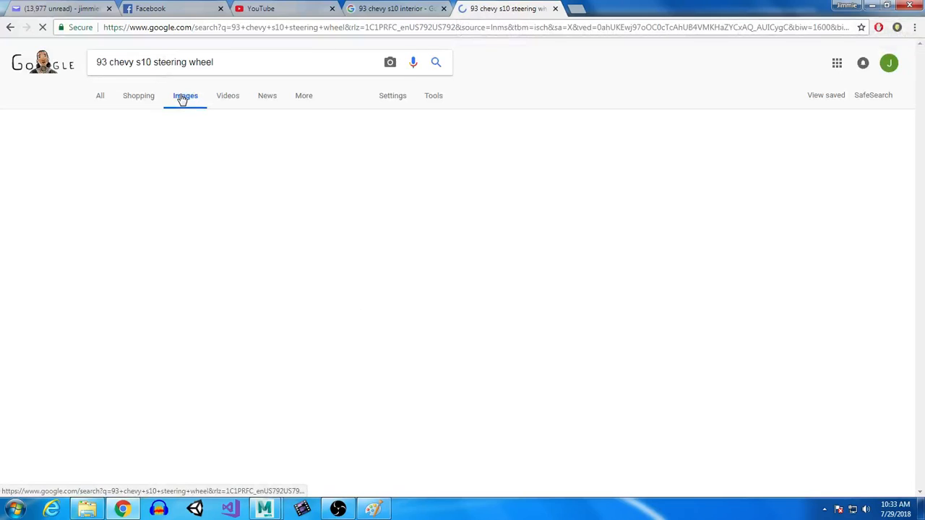
Open the four-spoke black steering wheel photo from the image results in its own tab and save it in the Chevy S-10 folder as s-l300.
{"action": "scroll", "coordinate": [51, 379], "scroll_direction": "down", "scroll_amount": 2}
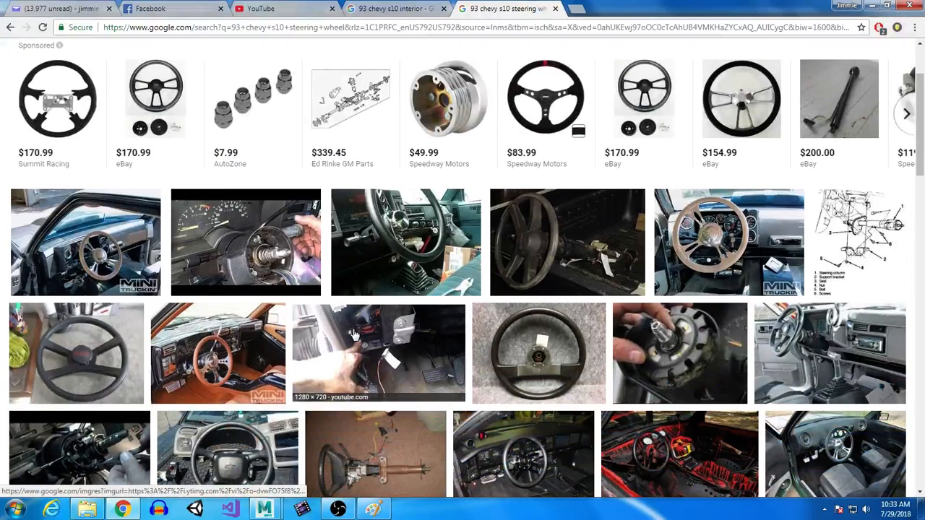
{"action": "right_click", "coordinate": [85, 363]}
{"action": "left_click", "coordinate": [246, 180]}
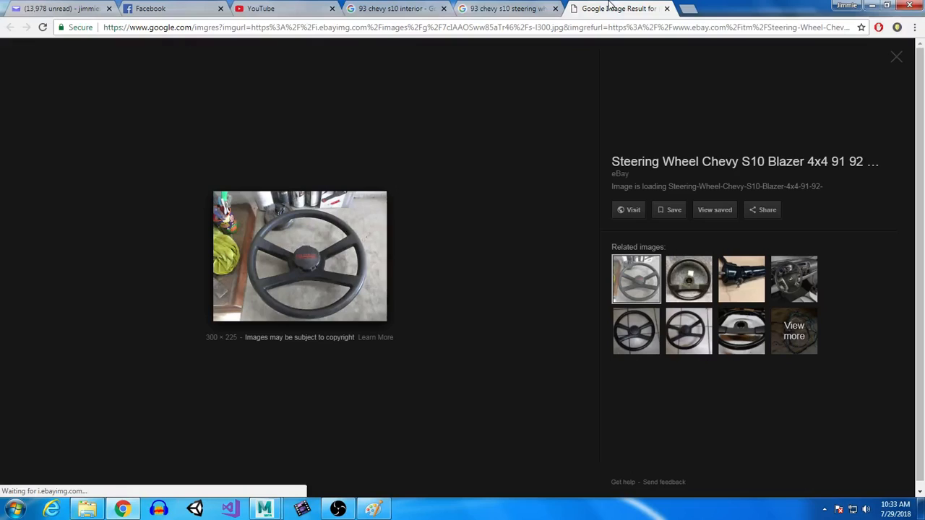
{"action": "left_click", "coordinate": [611, 8]}
{"action": "right_click", "coordinate": [343, 243]}
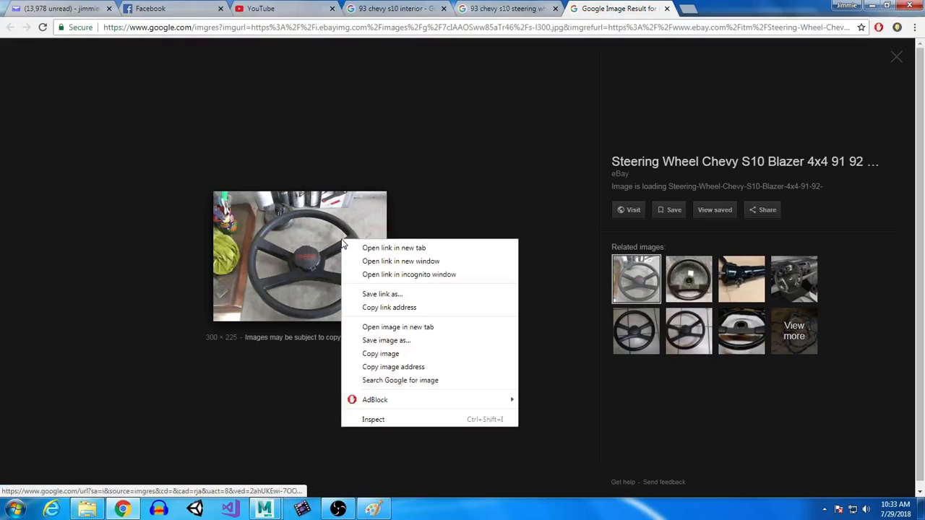
{"action": "left_click", "coordinate": [401, 341]}
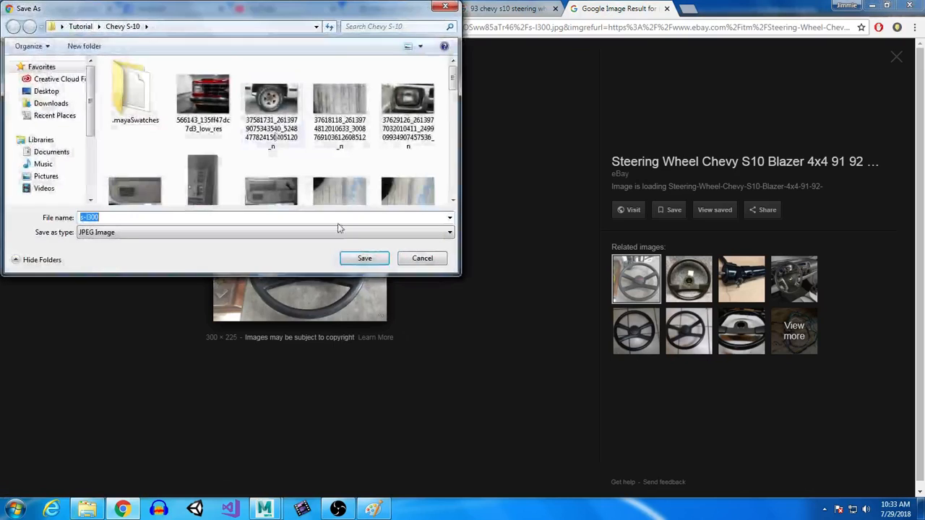
{"action": "left_click", "coordinate": [364, 258]}
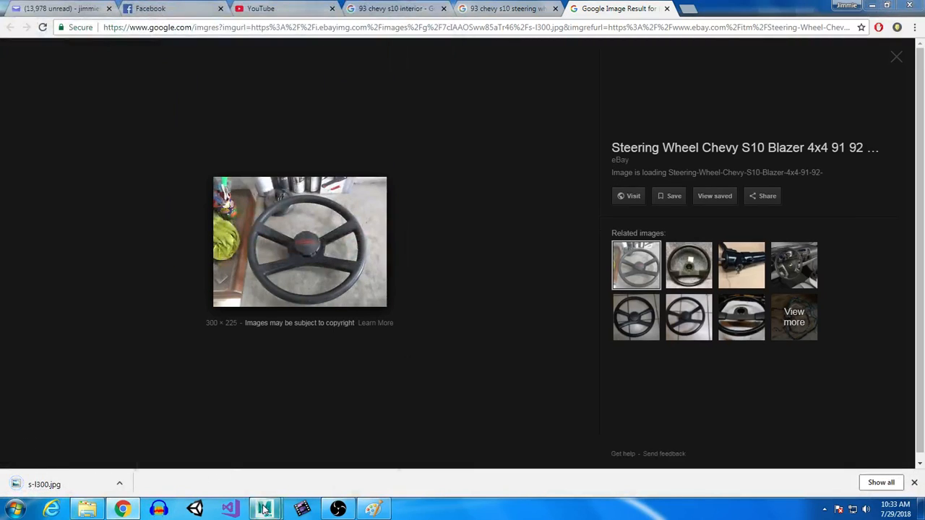
Switch to Maya and bring up the front view, framing the empty space beside the cab shell.
{"action": "mouse_move", "coordinate": [265, 508]}
{"action": "left_click", "coordinate": [342, 424]}
{"action": "right_click_drag", "start_coordinate": [560, 312], "coordinate": [477, 189], "text": "alt"}
{"action": "key", "text": "space"}
{"action": "key", "text": "space"}
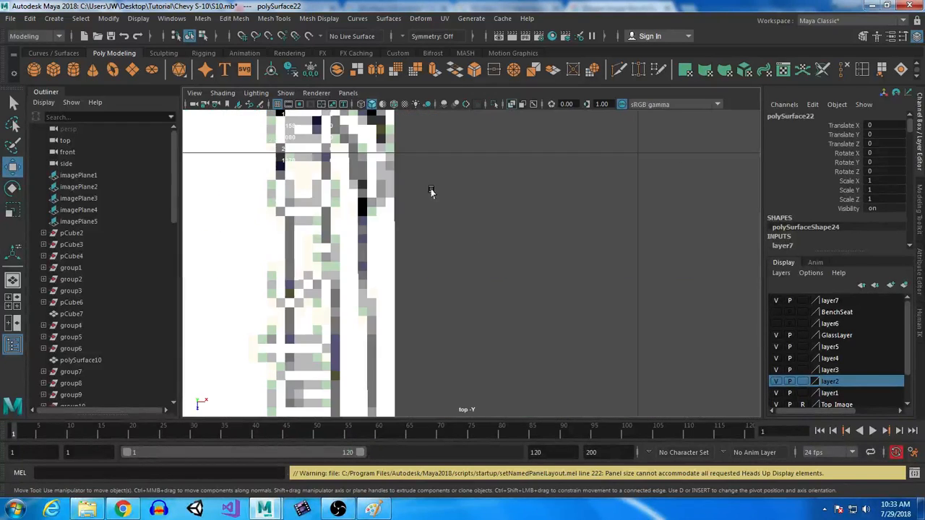
{"action": "right_click_drag", "start_coordinate": [571, 310], "coordinate": [514, 252], "text": "alt"}
{"action": "middle_click_drag", "start_coordinate": [514, 252], "coordinate": [392, 108], "text": "alt"}
{"action": "right_click_drag", "start_coordinate": [405, 209], "coordinate": [456, 278], "text": "alt"}
{"action": "middle_click_drag", "start_coordinate": [442, 230], "coordinate": [472, 282], "text": "alt"}
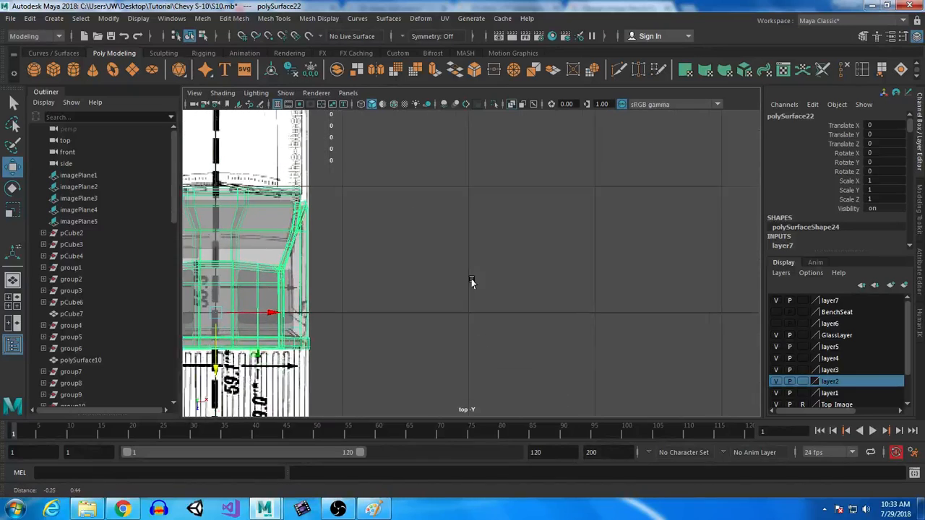
{"action": "right_click_drag", "start_coordinate": [471, 282], "coordinate": [541, 362], "text": "alt"}
{"action": "key", "text": "space"}
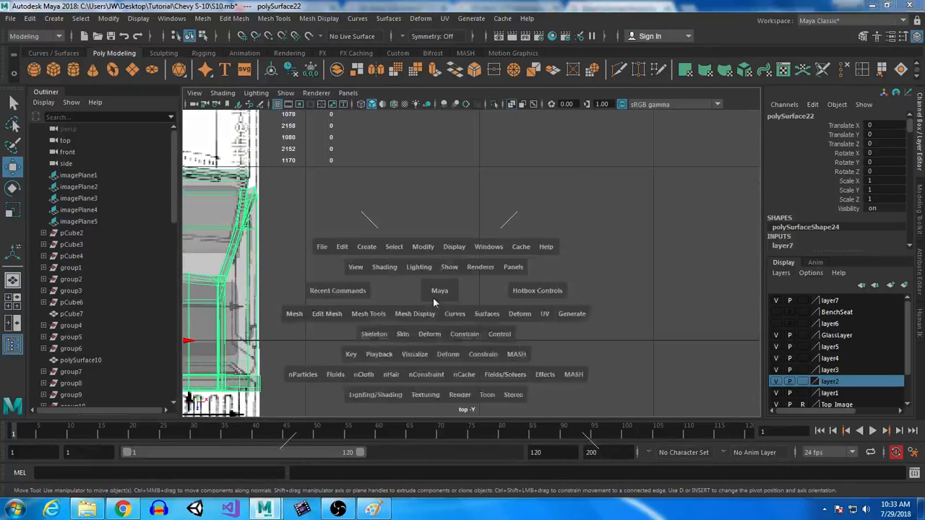
{"action": "key", "text": "space"}
{"action": "right_click_drag", "start_coordinate": [349, 373], "coordinate": [440, 304], "text": "alt"}
{"action": "right_click_drag", "start_coordinate": [354, 177], "coordinate": [415, 255], "text": "alt"}
{"action": "middle_click_drag", "start_coordinate": [414, 256], "coordinate": [526, 298], "text": "alt"}
{"action": "right_click_drag", "start_coordinate": [368, 183], "coordinate": [467, 301], "text": "alt"}
{"action": "middle_click_drag", "start_coordinate": [467, 301], "coordinate": [522, 310], "text": "alt"}
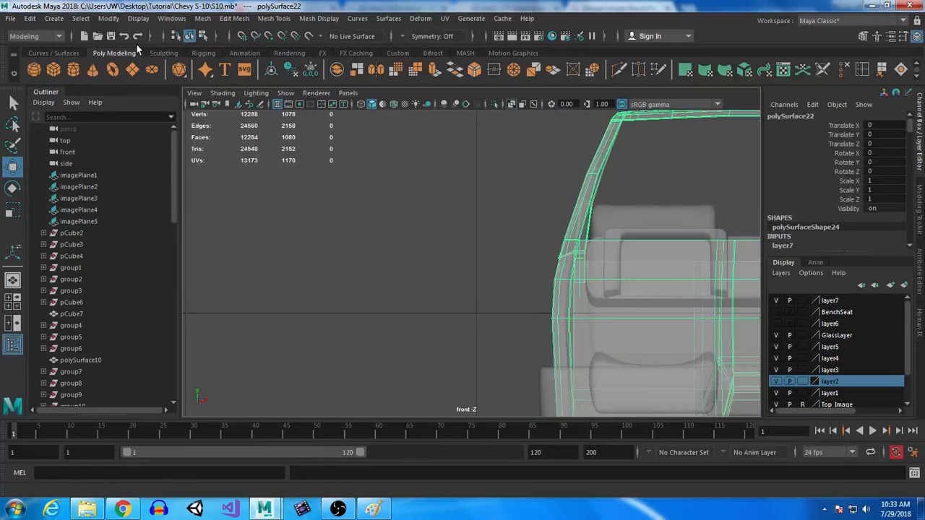
Import s-l300.jpg from the Tutorial\Chevy S-10 desktop folder as an image plane in the front view.
{"action": "left_click", "coordinate": [195, 92]}
{"action": "mouse_move", "coordinate": [255, 288]}
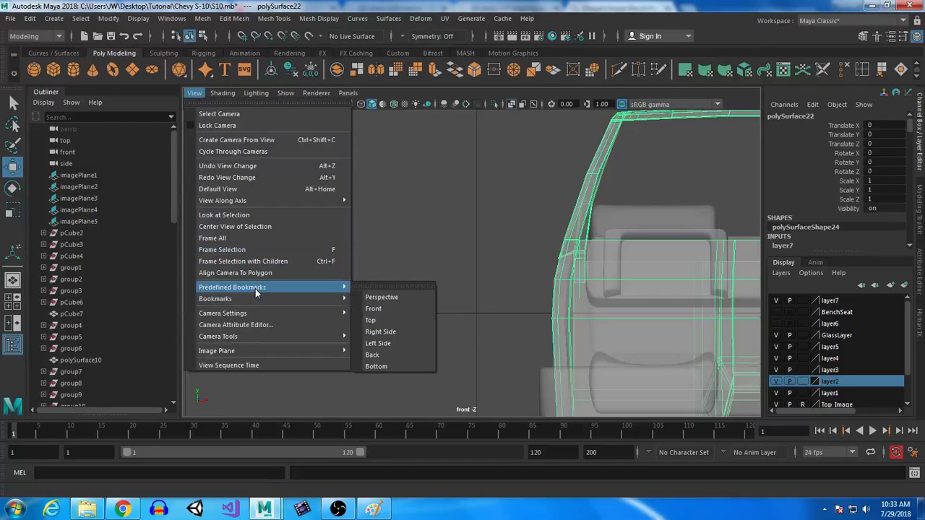
{"action": "mouse_move", "coordinate": [287, 351]}
{"action": "left_click", "coordinate": [402, 357]}
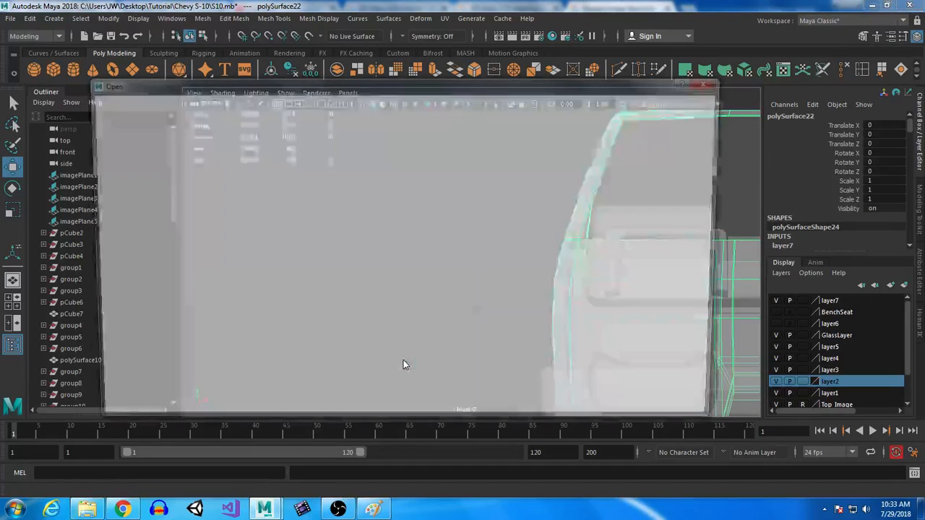
{"action": "left_click", "coordinate": [112, 139]}
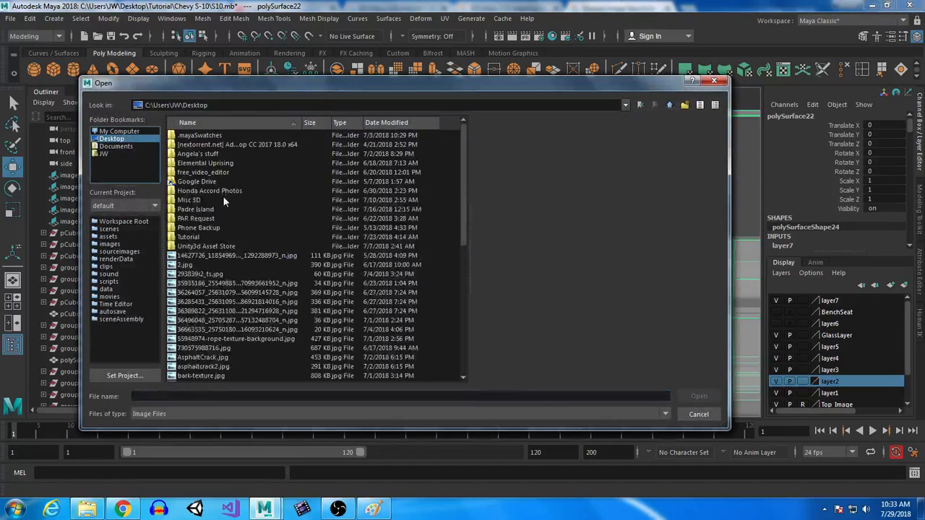
{"action": "double_click", "coordinate": [193, 237]}
{"action": "double_click", "coordinate": [191, 145]}
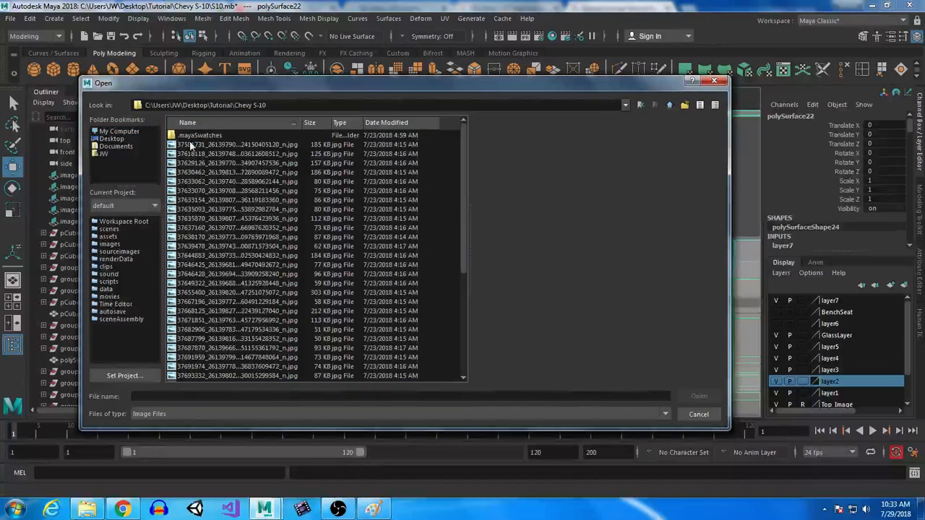
{"action": "left_click", "coordinate": [213, 192]}
{"action": "scroll", "coordinate": [221, 231], "scroll_direction": "down", "scroll_amount": 6}
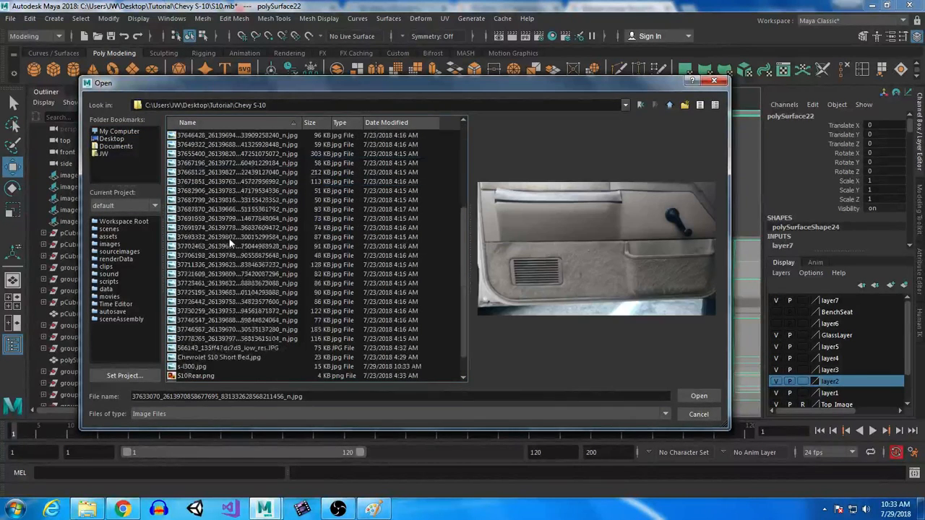
{"action": "left_click", "coordinate": [191, 339]}
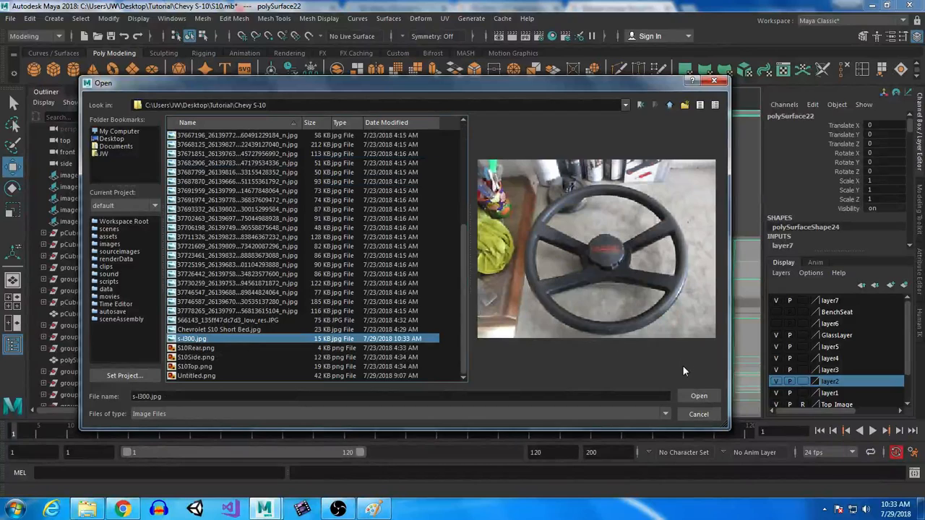
{"action": "left_click", "coordinate": [698, 396]}
Move the steering wheel image plane about 2.84 units along negative X, clear of the truck.
{"action": "key", "text": "f"}
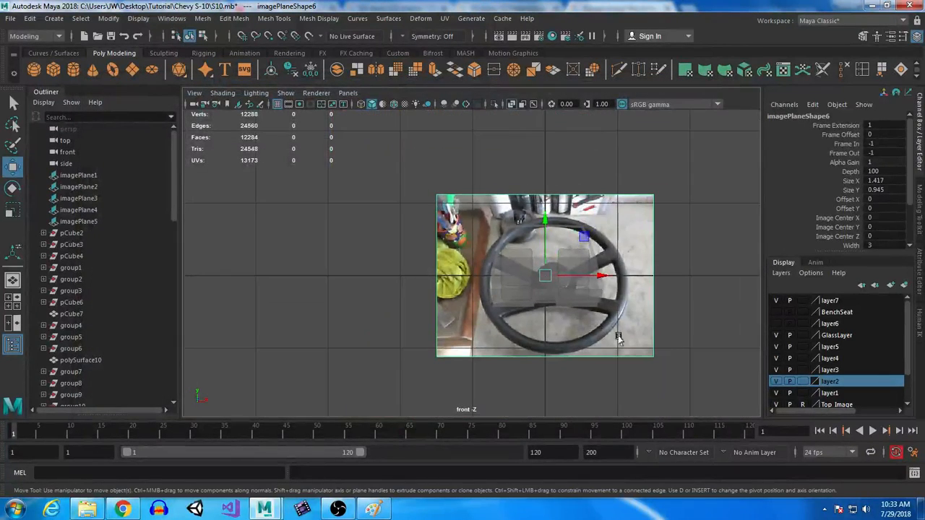
{"action": "left_click_drag", "start_coordinate": [546, 240], "coordinate": [354, 216]}
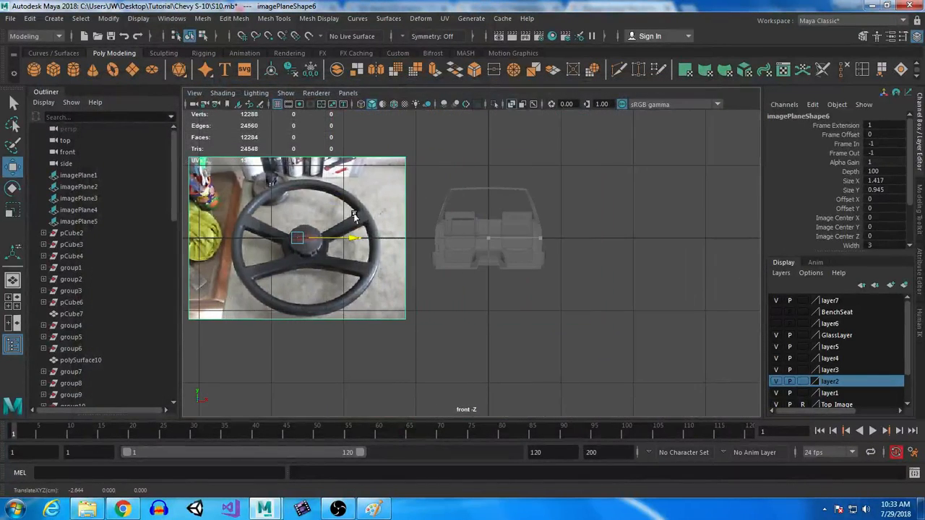
{"action": "middle_click_drag", "start_coordinate": [359, 220], "coordinate": [453, 264], "text": "alt"}
{"action": "right_click_drag", "start_coordinate": [454, 263], "coordinate": [524, 323], "text": "alt"}
{"action": "middle_click_drag", "start_coordinate": [524, 323], "coordinate": [651, 260], "text": "alt"}
{"action": "right_click_drag", "start_coordinate": [652, 260], "coordinate": [636, 268], "text": "alt"}
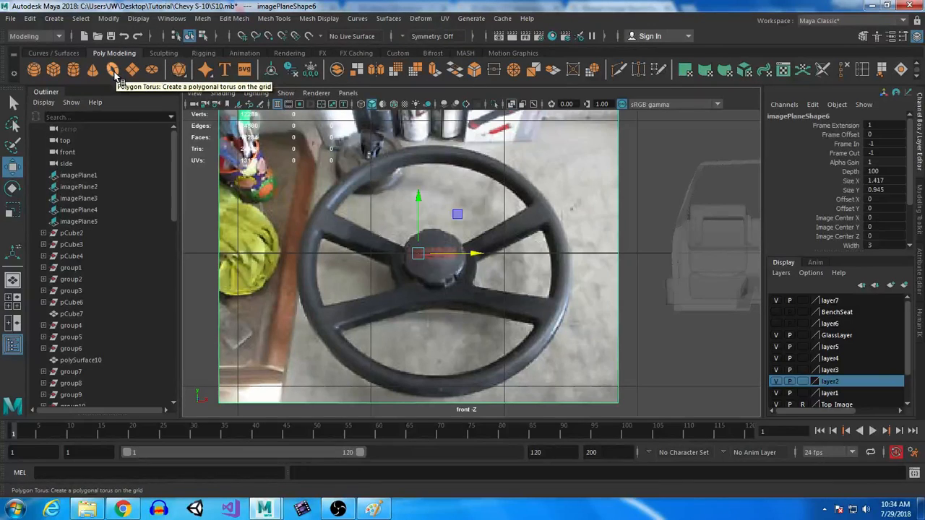
Create a polygon pipe centred on the pictured steering wheel hub and set its Rotate X to 90.
{"action": "left_click", "coordinate": [916, 75]}
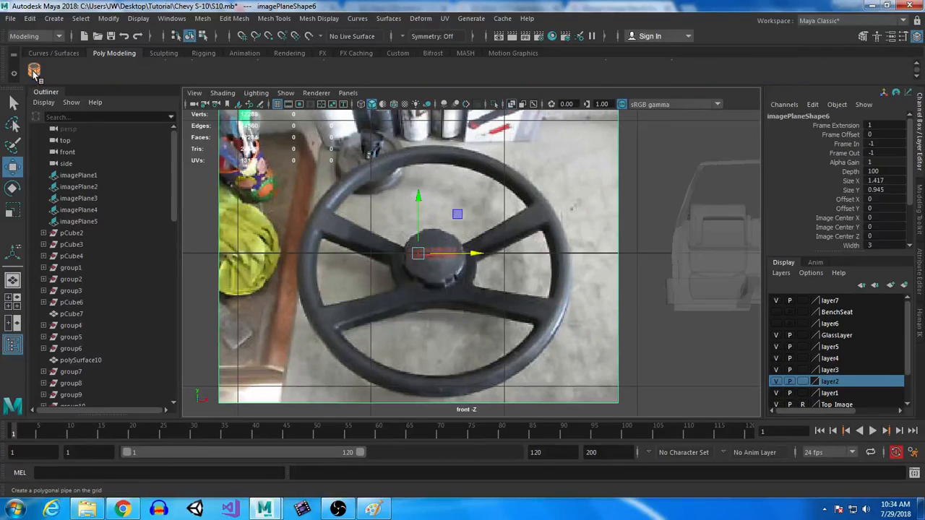
{"action": "left_click", "coordinate": [33, 70]}
{"action": "left_click", "coordinate": [433, 254]}
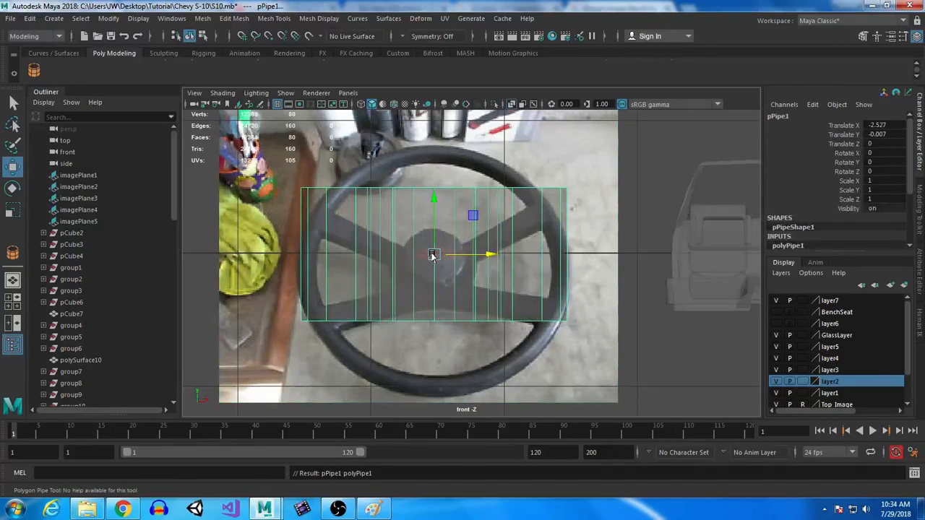
{"action": "key", "text": "e"}
{"action": "left_click_drag", "start_coordinate": [433, 212], "coordinate": [436, 281]}
{"action": "left_click", "coordinate": [895, 154]}
{"action": "type", "text": "90"}
{"action": "key", "text": "Return"}
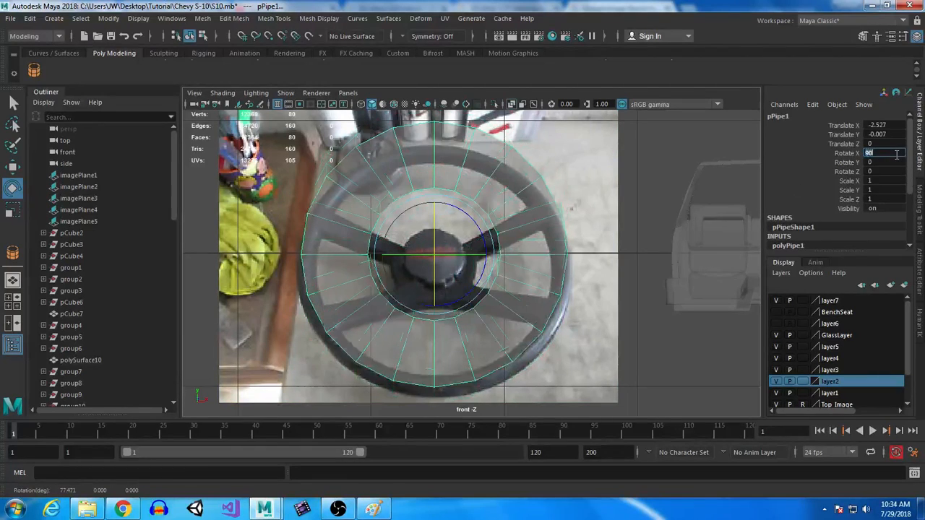
Scale the pipe uniformly to about 0.942 and lower it to about -0.124 in Y to match the pictured rim.
{"action": "middle_click_drag", "start_coordinate": [509, 208], "coordinate": [517, 214], "text": "alt"}
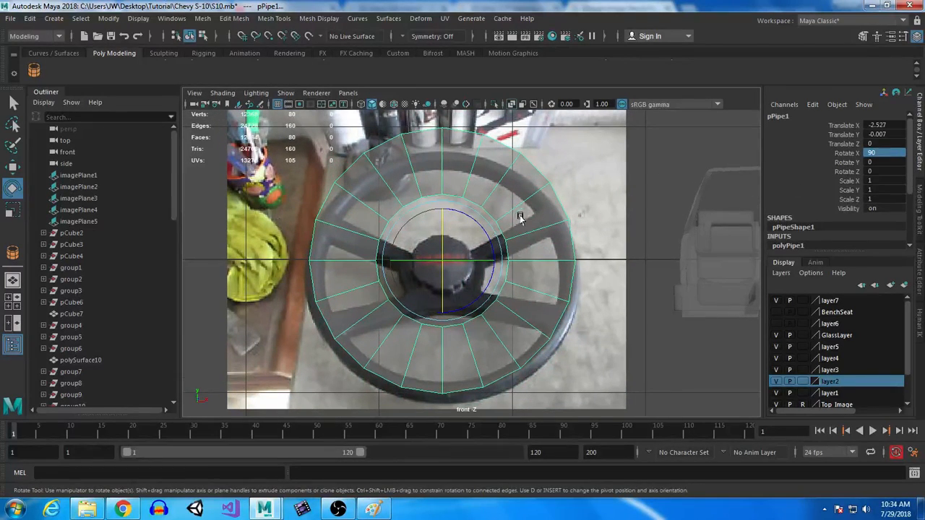
{"action": "key", "text": "r"}
{"action": "left_click_drag", "start_coordinate": [442, 262], "coordinate": [422, 265]}
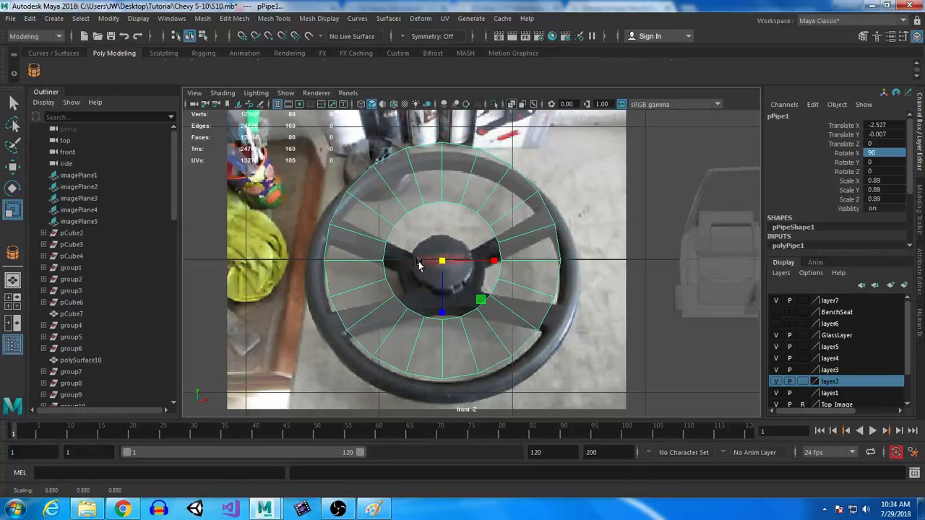
{"action": "key", "text": "w"}
{"action": "left_click_drag", "start_coordinate": [438, 206], "coordinate": [440, 215]}
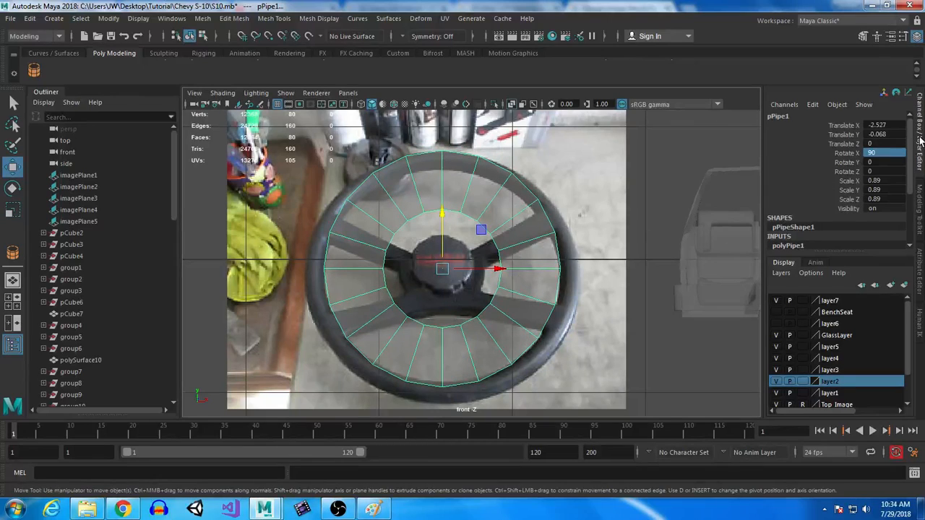
{"action": "left_click_drag", "start_coordinate": [438, 207], "coordinate": [437, 214]}
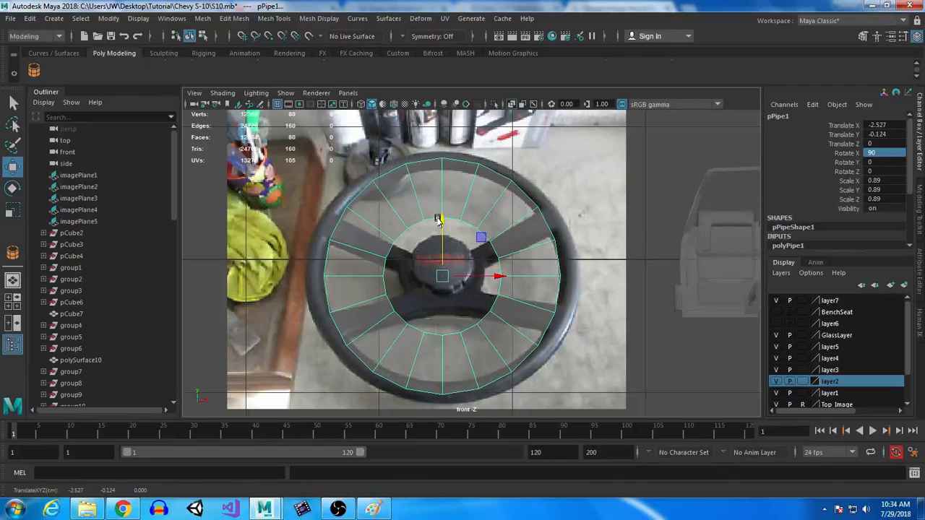
{"action": "key", "text": "r"}
{"action": "left_click_drag", "start_coordinate": [440, 275], "coordinate": [440, 275]}
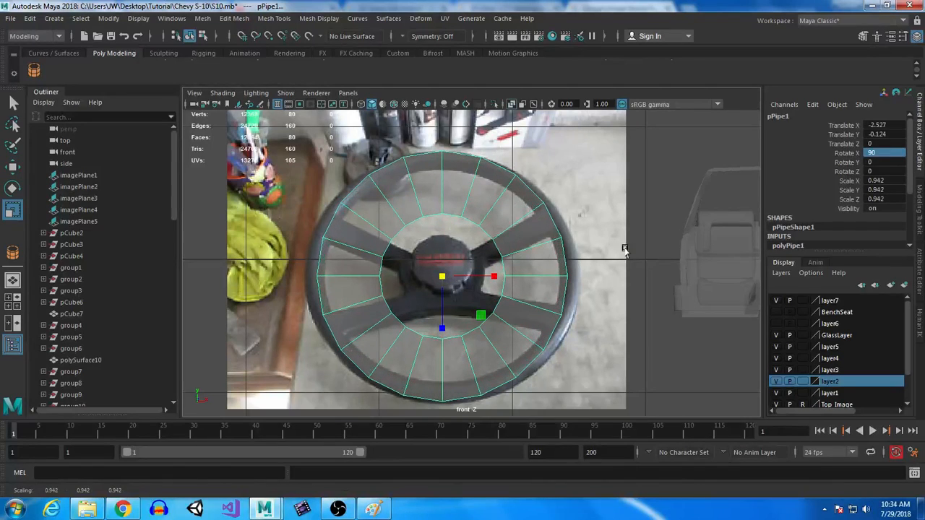
Set the pipe's thickness to 0.125 to match the width of the steering wheel rim.
{"action": "left_click_drag", "start_coordinate": [910, 151], "coordinate": [915, 190]}
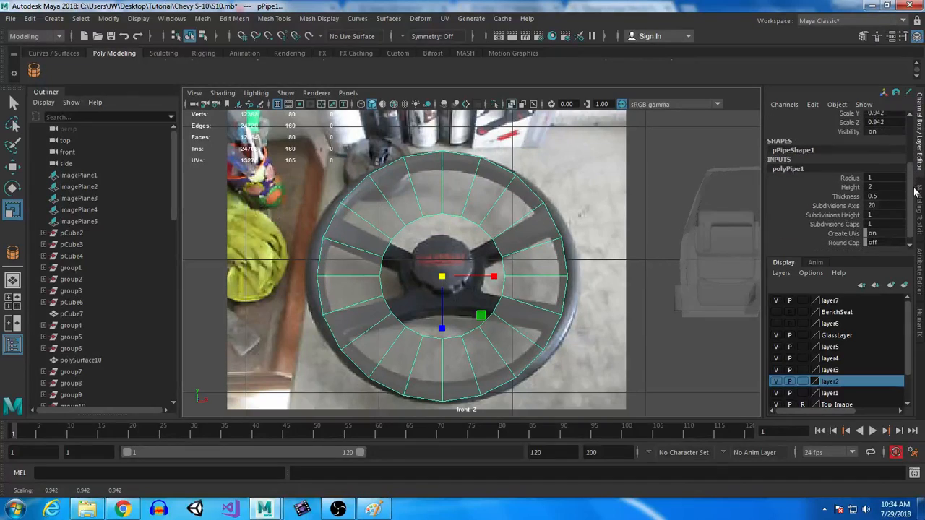
{"action": "double_click", "coordinate": [875, 195]}
{"action": "key", "text": "Return"}
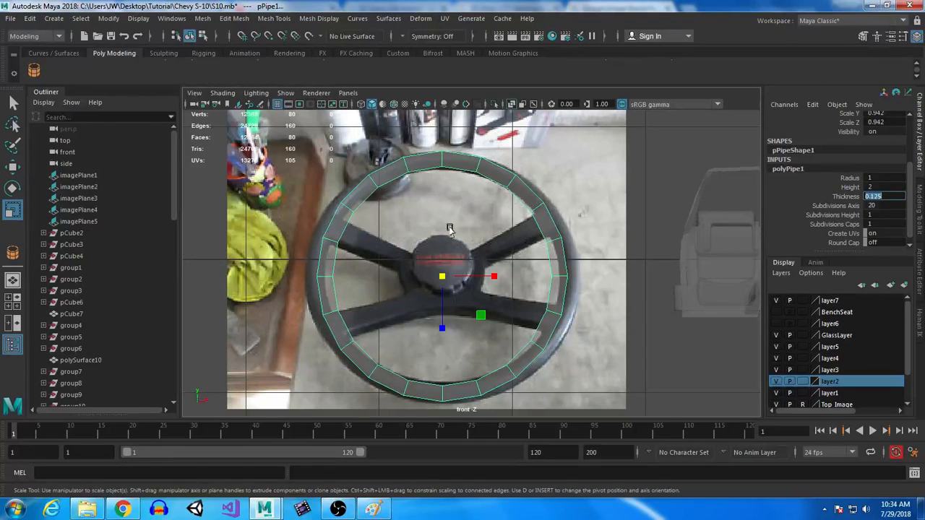
Select the rim's four inner faces where the spokes attach and extrude them about 0.527 toward the hub.
{"action": "right_click_drag", "start_coordinate": [338, 230], "coordinate": [339, 208]}
{"action": "left_click", "coordinate": [342, 218]}
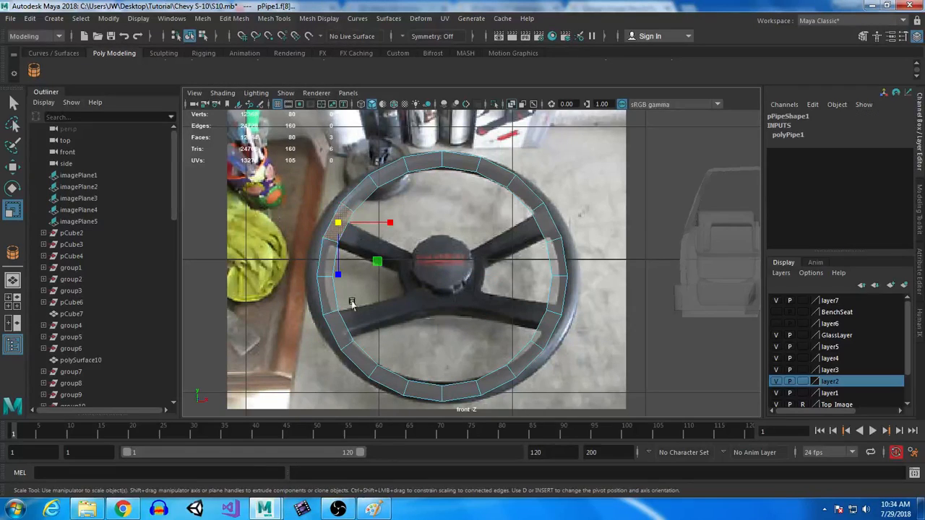
{"action": "left_click", "coordinate": [342, 329], "text": "shift"}
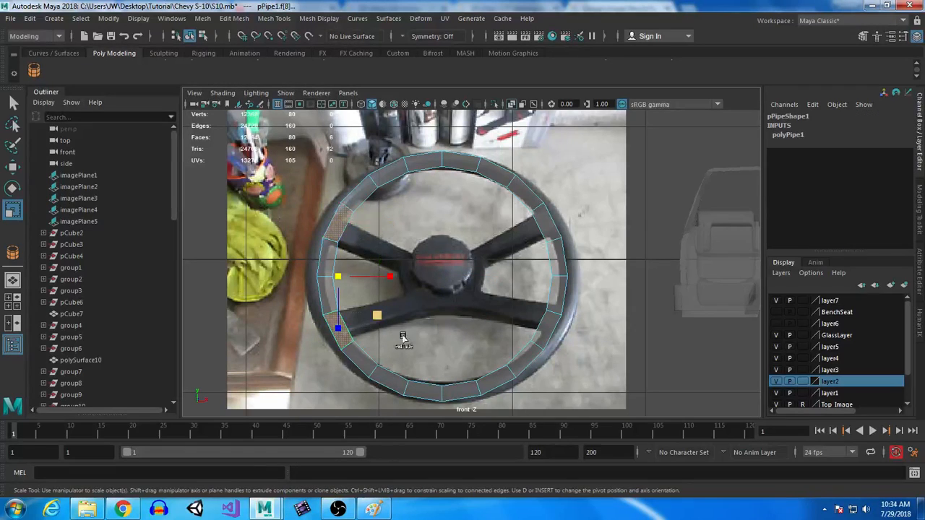
{"action": "left_click", "coordinate": [522, 237], "text": "shift"}
{"action": "left_click_drag", "start_coordinate": [541, 323], "coordinate": [555, 334], "text": "shift"}
{"action": "left_click", "coordinate": [551, 223], "text": "ctrl"}
{"action": "left_click", "coordinate": [547, 326], "text": "ctrl"}
{"action": "left_click_drag", "start_coordinate": [323, 327], "coordinate": [338, 335], "text": "ctrl"}
{"action": "left_click_drag", "start_coordinate": [316, 201], "coordinate": [339, 230], "text": "ctrl"}
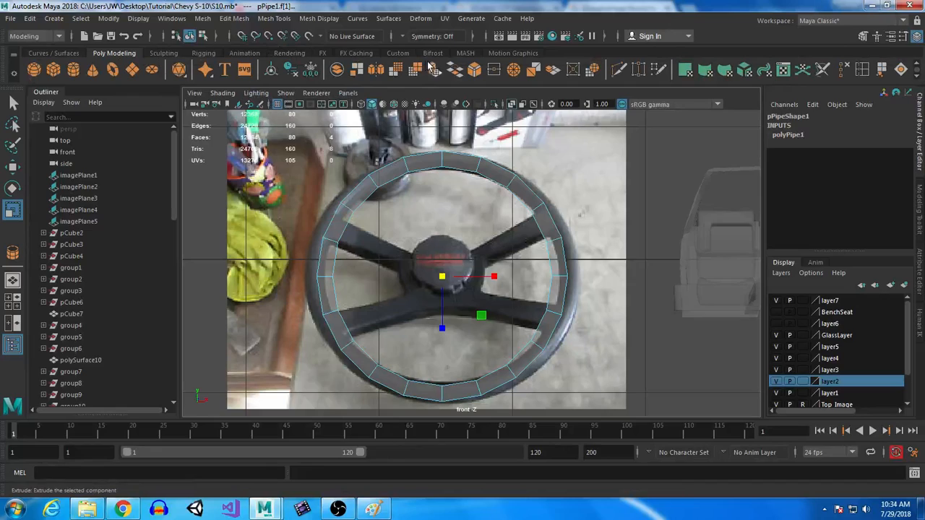
{"action": "key", "text": "ctrl+e"}
{"action": "left_click_drag", "start_coordinate": [503, 247], "coordinate": [486, 268]}
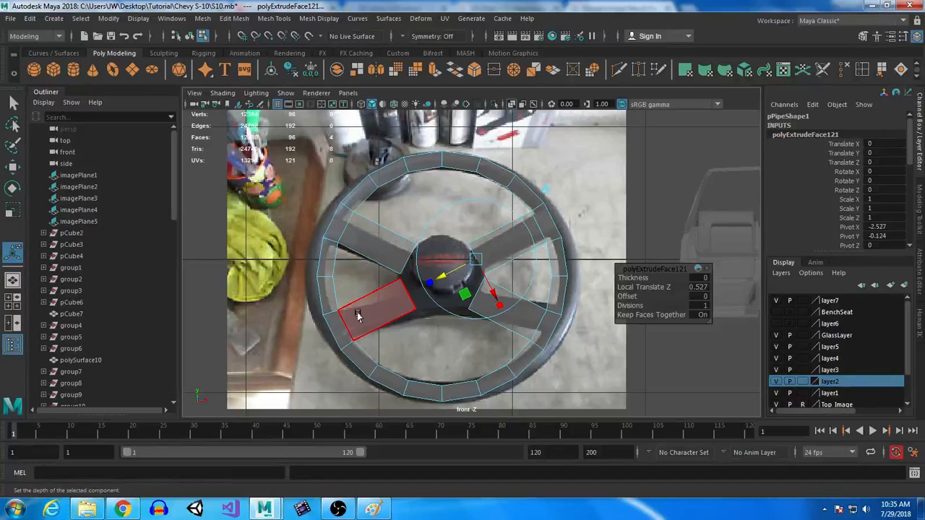
Select the lower-left spoke's vertices, including its rim end, and rotate them to follow the spoke angle in the photo.
{"action": "right_click_drag", "start_coordinate": [371, 189], "coordinate": [318, 176]}
{"action": "left_click_drag", "start_coordinate": [381, 281], "coordinate": [501, 348]}
{"action": "left_click_drag", "start_coordinate": [510, 296], "coordinate": [602, 371], "text": "shift"}
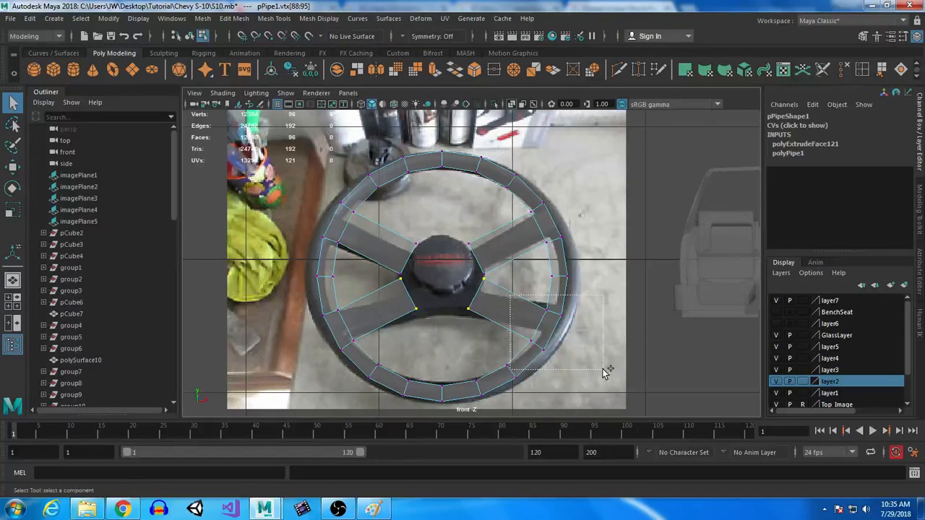
{"action": "left_click_drag", "start_coordinate": [309, 306], "coordinate": [375, 352], "text": "shift"}
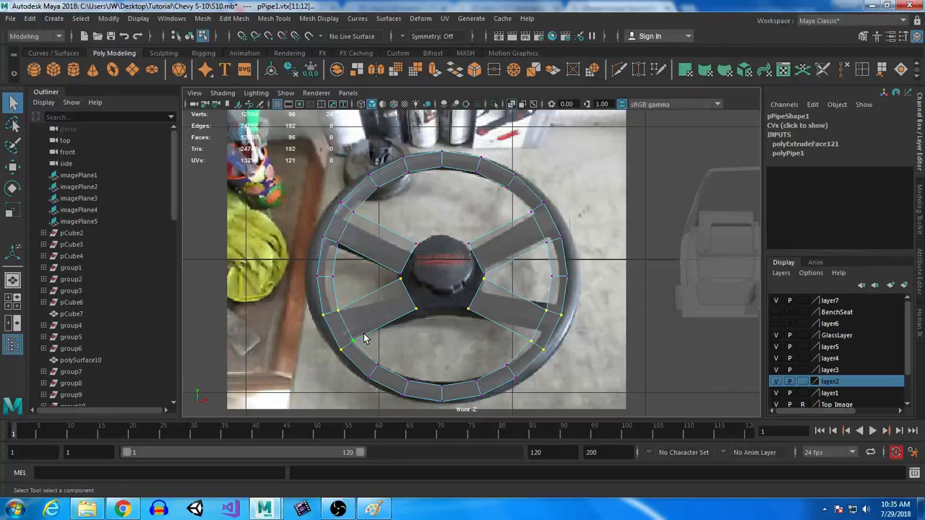
{"action": "left_click", "coordinate": [396, 310], "text": "shift"}
{"action": "left_click_drag", "start_coordinate": [457, 298], "coordinate": [565, 379], "text": "ctrl"}
{"action": "left_click_drag", "start_coordinate": [471, 271], "coordinate": [493, 283], "text": "ctrl"}
{"action": "key", "text": "e"}
{"action": "left_click_drag", "start_coordinate": [405, 322], "coordinate": [331, 312]}
Move the upper hub-side corner of the lower-left spoke slightly down to fit the pictured spoke.
{"action": "key", "text": "w"}
{"action": "left_click_drag", "start_coordinate": [391, 283], "coordinate": [417, 295]}
{"action": "left_click_drag", "start_coordinate": [404, 254], "coordinate": [403, 260]}
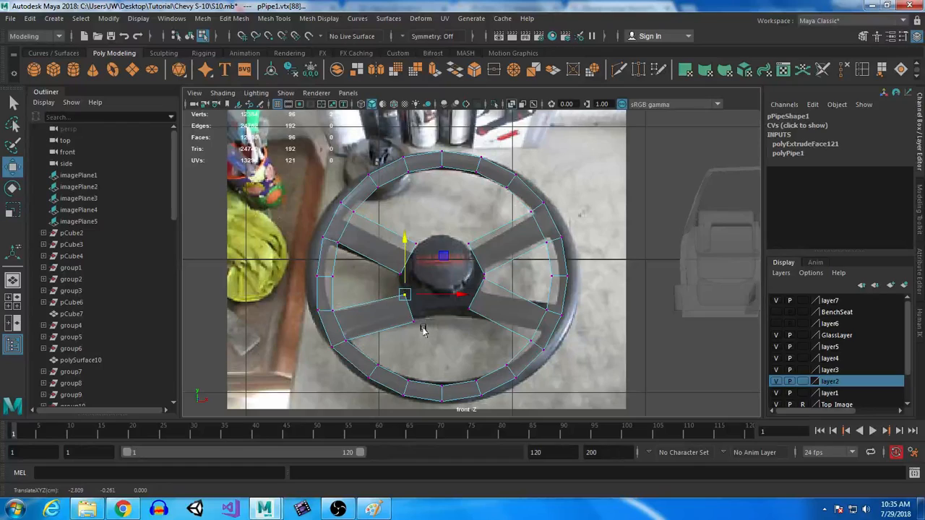
Nudge the lower hub-side corner of the lower-left spoke, and its whole lower edge, slightly to fit the photo.
{"action": "left_click_drag", "start_coordinate": [410, 320], "coordinate": [408, 318]}
{"action": "left_click_drag", "start_coordinate": [332, 327], "coordinate": [381, 334], "text": "shift"}
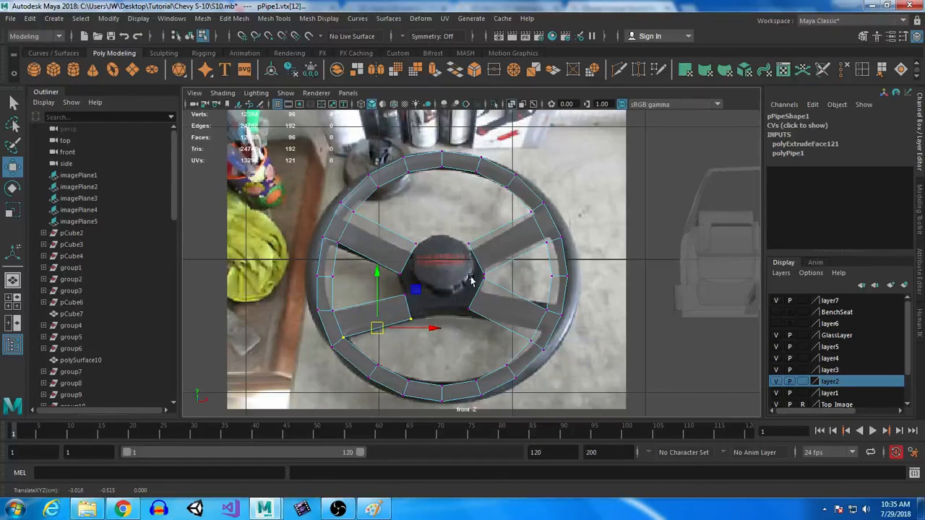
Select all faces on the right half of the steering wheel and delete them, leaving only the left half.
{"action": "right_click_drag", "start_coordinate": [448, 170], "coordinate": [451, 148]}
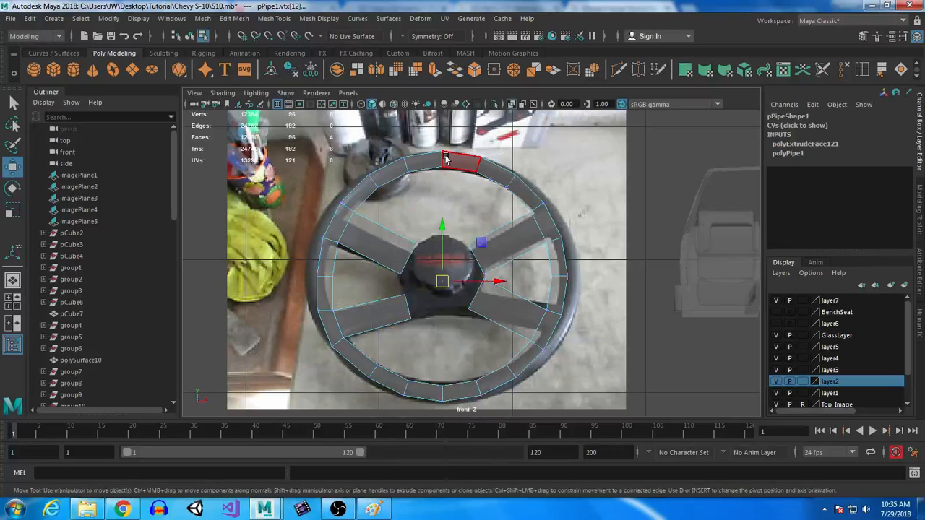
{"action": "left_click_drag", "start_coordinate": [452, 139], "coordinate": [677, 394]}
{"action": "key", "text": "Delete"}
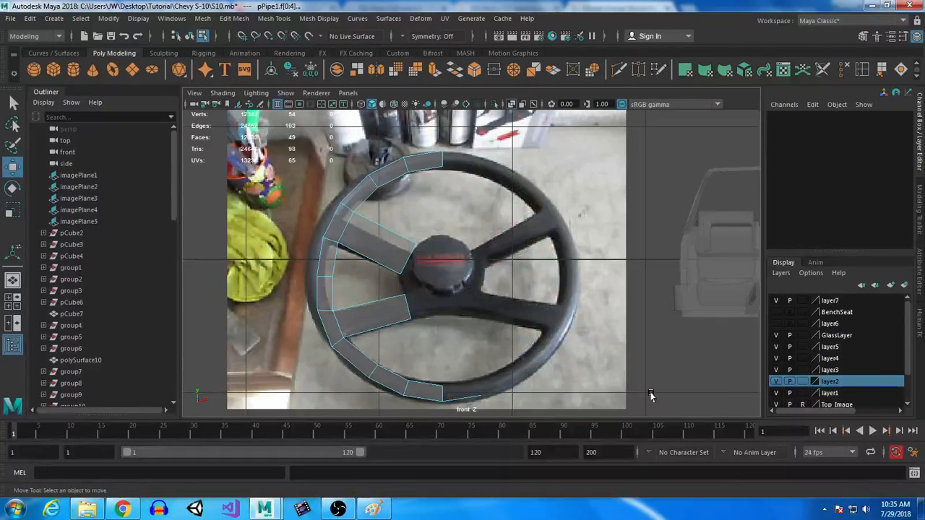
Move the upper-left spoke's top edge vertices slightly down and shift the rim joint above them outward to match the photo.
{"action": "right_click_drag", "start_coordinate": [375, 242], "coordinate": [377, 207]}
{"action": "left_click_drag", "start_coordinate": [329, 199], "coordinate": [374, 229]}
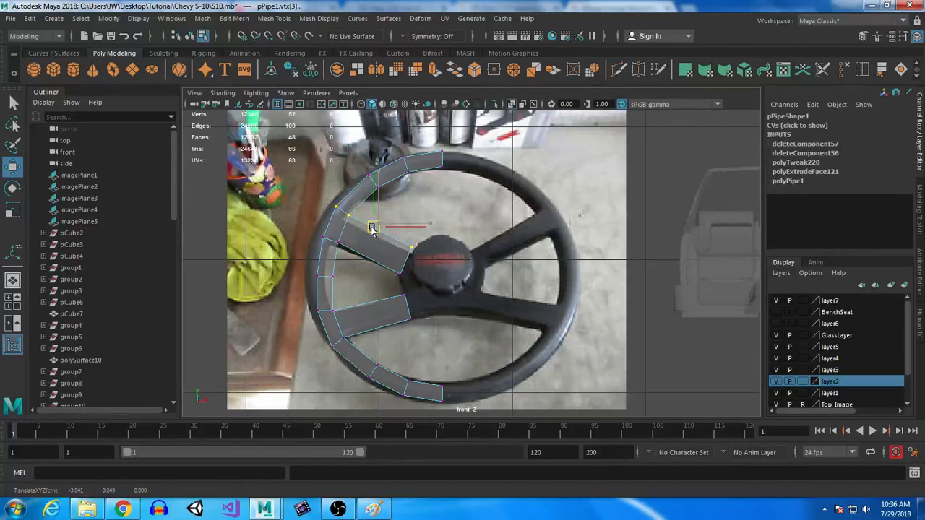
{"action": "left_click", "coordinate": [376, 183]}
{"action": "left_click_drag", "start_coordinate": [379, 186], "coordinate": [366, 191]}
Adjust the outer left rim vertices between the two spokes to follow the curve of the pictured rim.
{"action": "left_click", "coordinate": [332, 312]}
{"action": "left_click", "coordinate": [318, 312]}
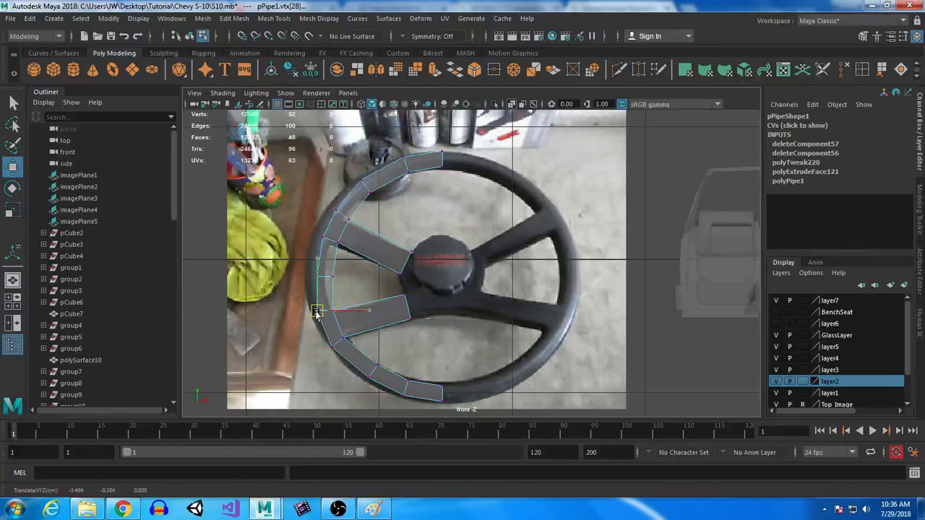
{"action": "left_click", "coordinate": [322, 279]}
{"action": "left_click_drag", "start_coordinate": [322, 281], "coordinate": [324, 280]}
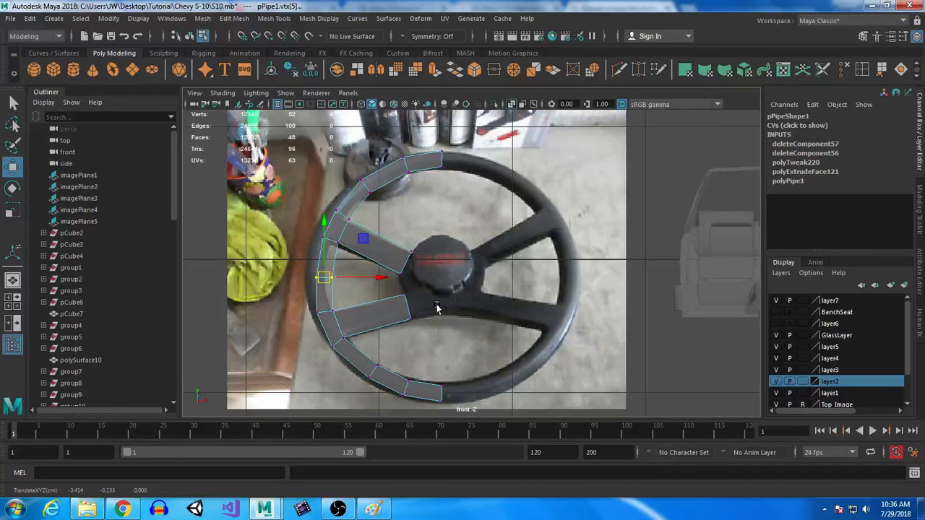
Extrude the hub-side end faces of both left spokes toward the hub and flatten the new ends into one vertical line.
{"action": "scroll", "coordinate": [437, 308], "scroll_direction": "up", "scroll_amount": 5}
{"action": "right_click_drag", "start_coordinate": [354, 184], "coordinate": [340, 216]}
{"action": "left_click", "coordinate": [341, 216]}
{"action": "left_click", "coordinate": [311, 332], "text": "shift"}
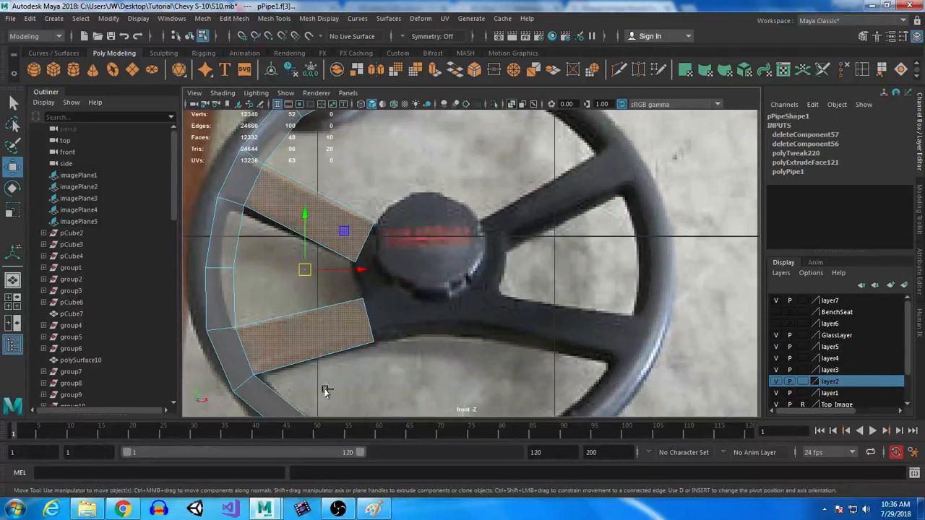
{"action": "left_click", "coordinate": [327, 319]}
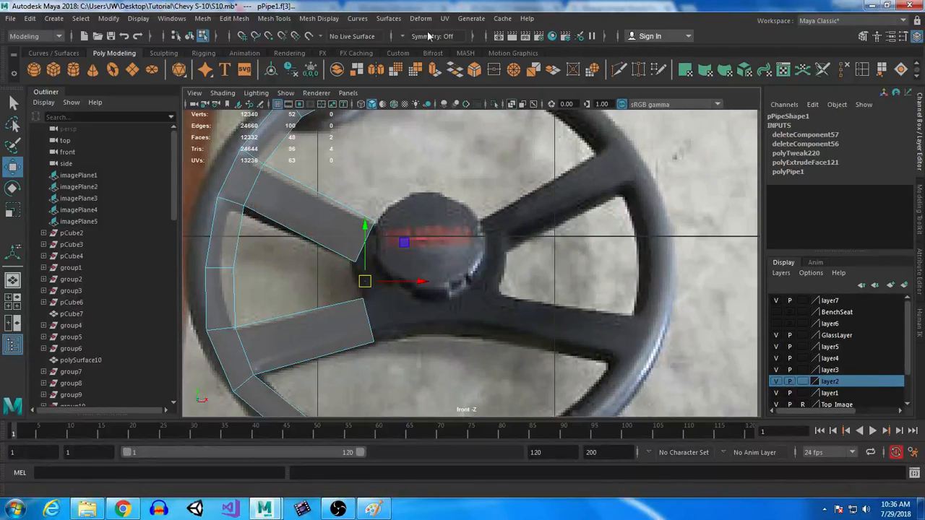
{"action": "left_click", "coordinate": [434, 70]}
{"action": "key", "text": "w"}
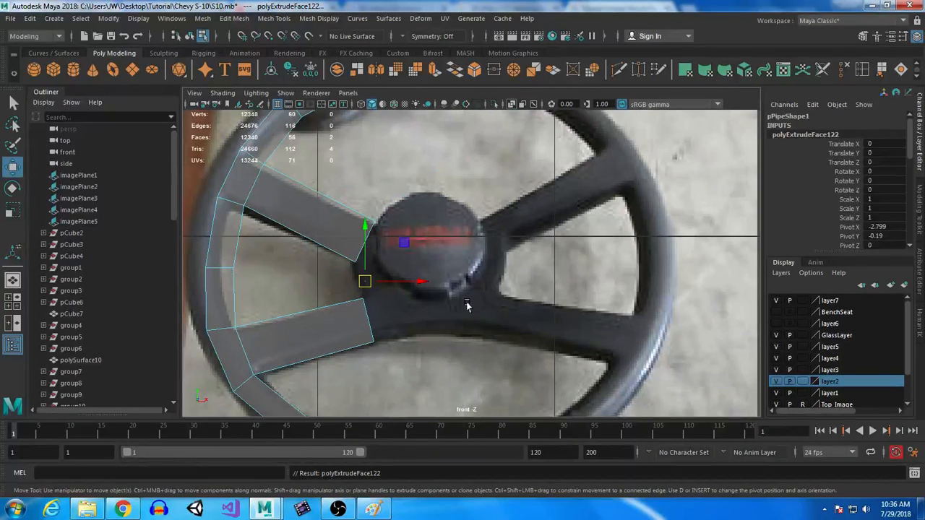
{"action": "left_click_drag", "start_coordinate": [420, 289], "coordinate": [459, 286]}
{"action": "key", "text": "r"}
{"action": "key", "text": "w"}
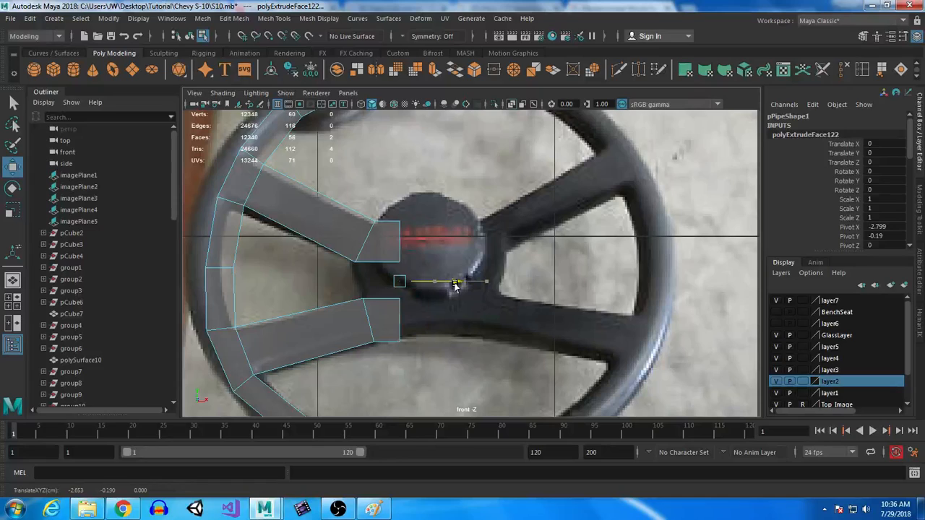
Delete the two faces that face each other between the upper and lower hub extrusions.
{"action": "left_click_drag", "start_coordinate": [392, 246], "coordinate": [393, 336]}
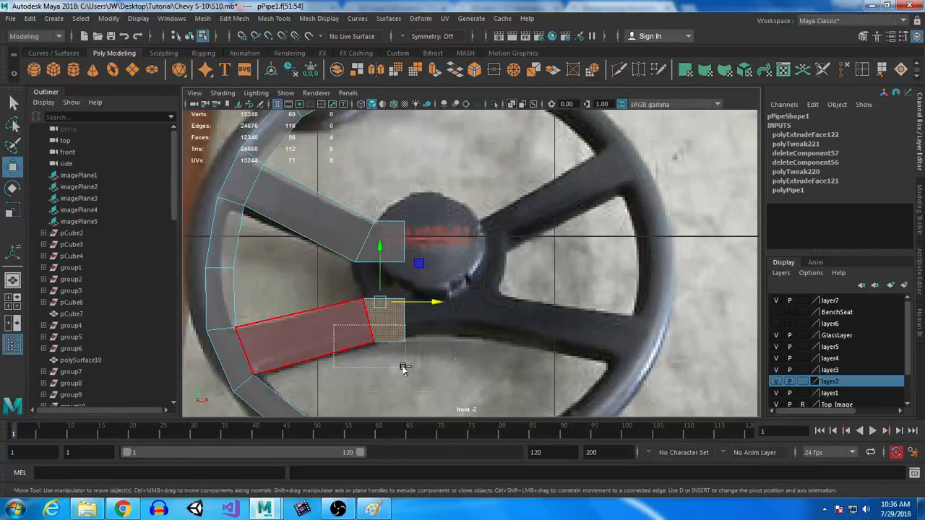
{"action": "key", "text": "ctrl+z"}
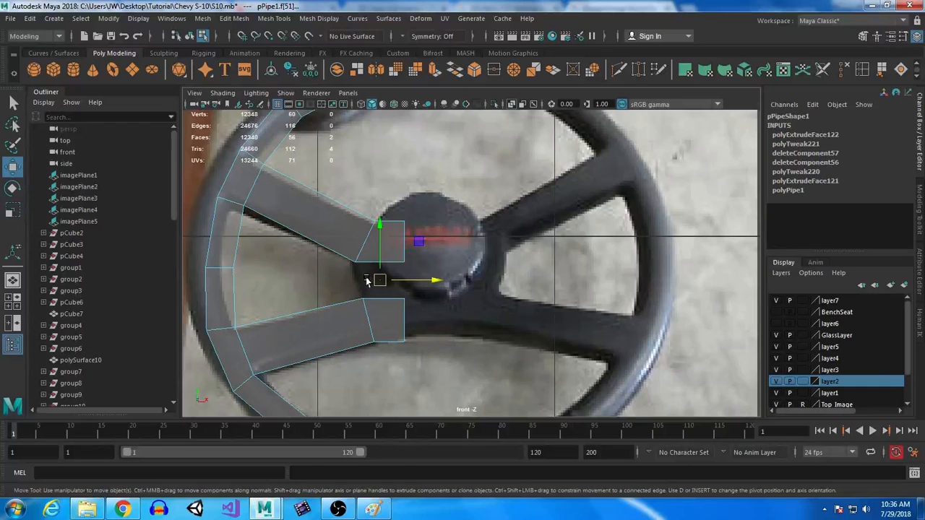
{"action": "key", "text": "Delete"}
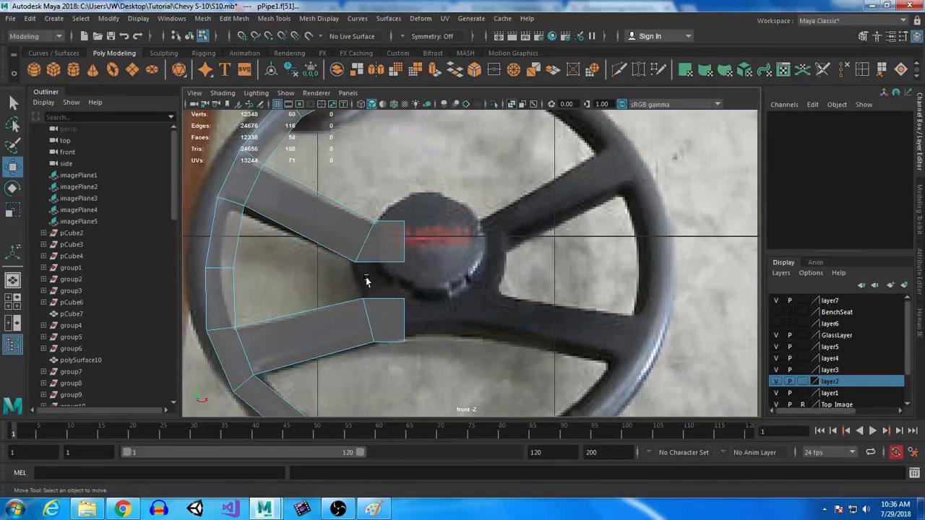
Select the open borders between the upper and lower hub extrusions and bridge them.
{"action": "right_click_drag", "start_coordinate": [386, 175], "coordinate": [377, 134]}
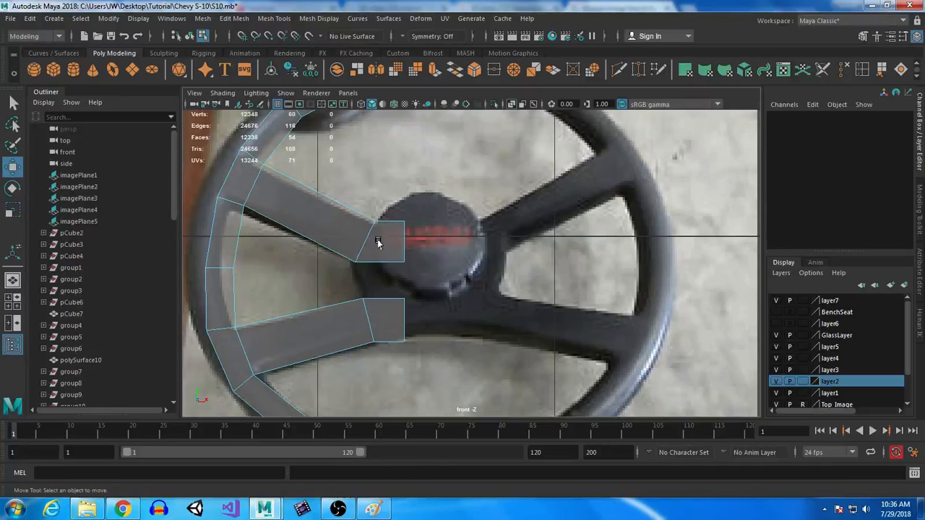
{"action": "left_click", "coordinate": [383, 298]}
{"action": "double_click", "coordinate": [382, 295], "text": "shift"}
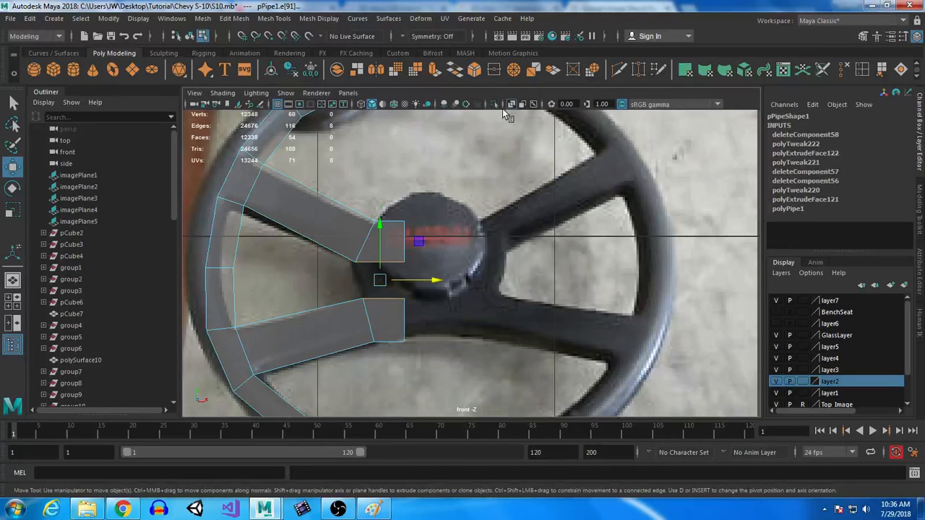
{"action": "left_click", "coordinate": [451, 70]}
Select the hub section's end faces along the wheel's centre and delete them to leave that side open.
{"action": "right_click_drag", "start_coordinate": [396, 236], "coordinate": [402, 235]}
{"action": "left_click", "coordinate": [402, 235]}
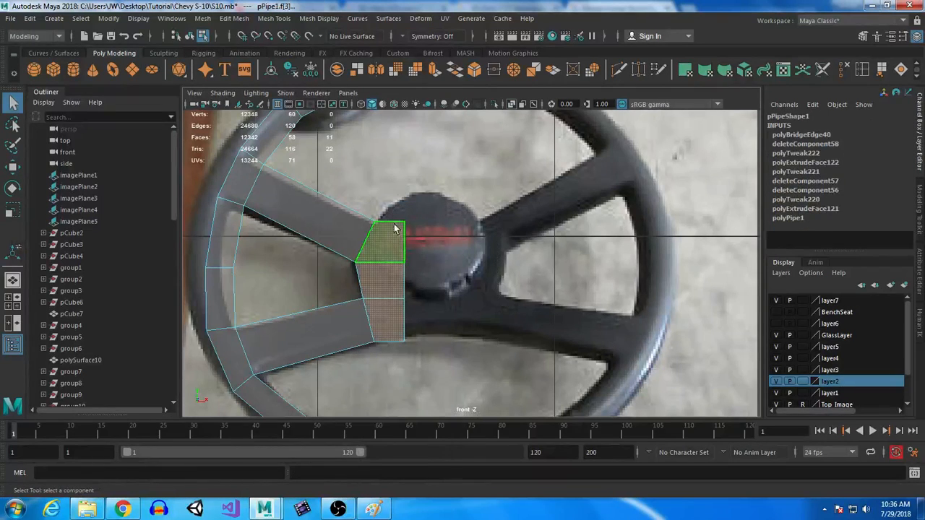
{"action": "left_click_drag", "start_coordinate": [392, 192], "coordinate": [329, 371]}
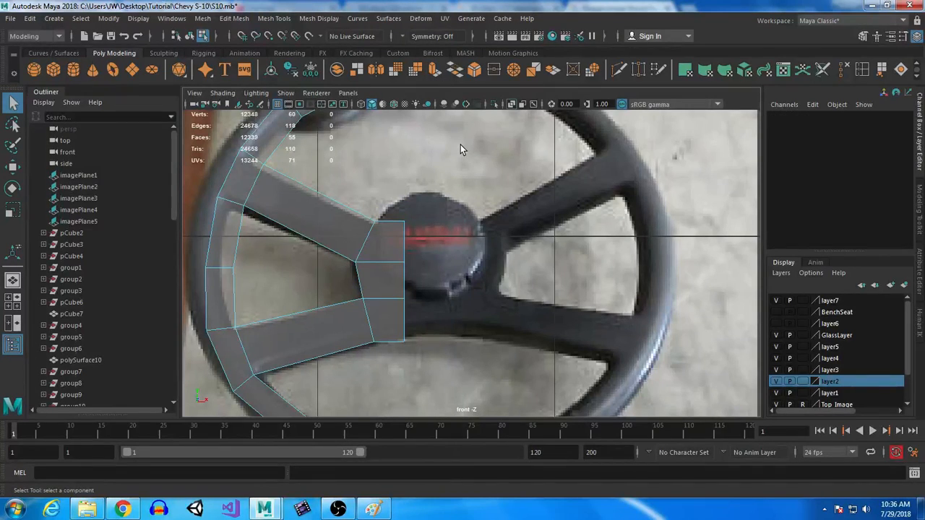
Duplicate the half steering wheel as a mirrored copy with Scale X -0.942.
{"action": "right_click_drag", "start_coordinate": [394, 181], "coordinate": [423, 190]}
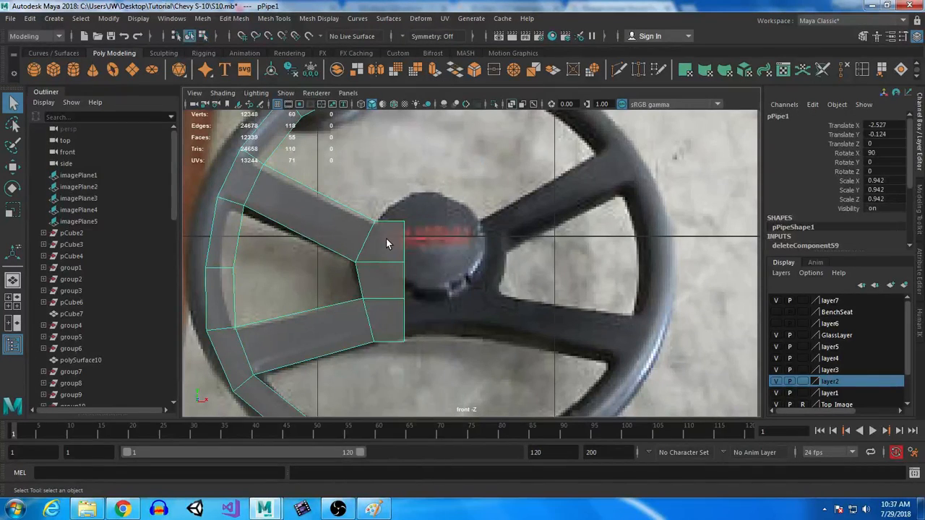
{"action": "key", "text": "w"}
{"action": "scroll", "coordinate": [482, 304], "scroll_direction": "down", "scroll_amount": 3}
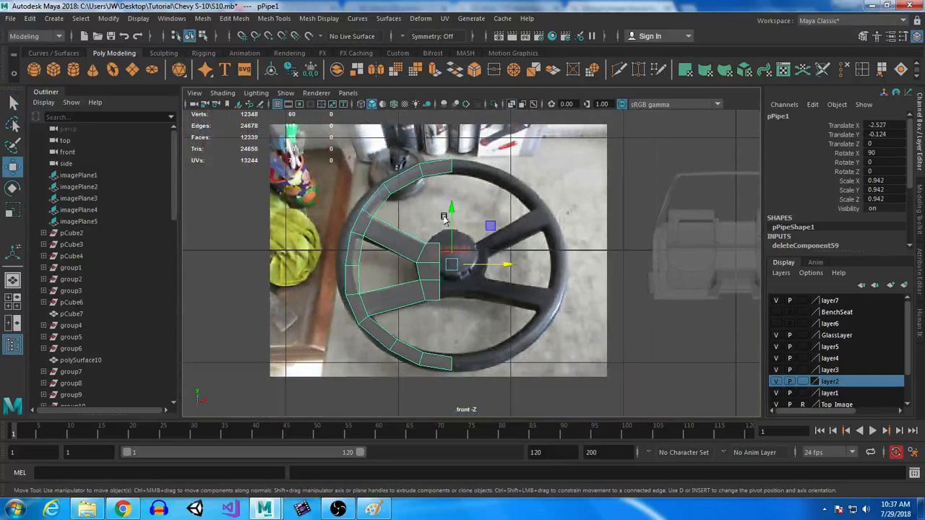
{"action": "key", "text": "ctrl+shift+d"}
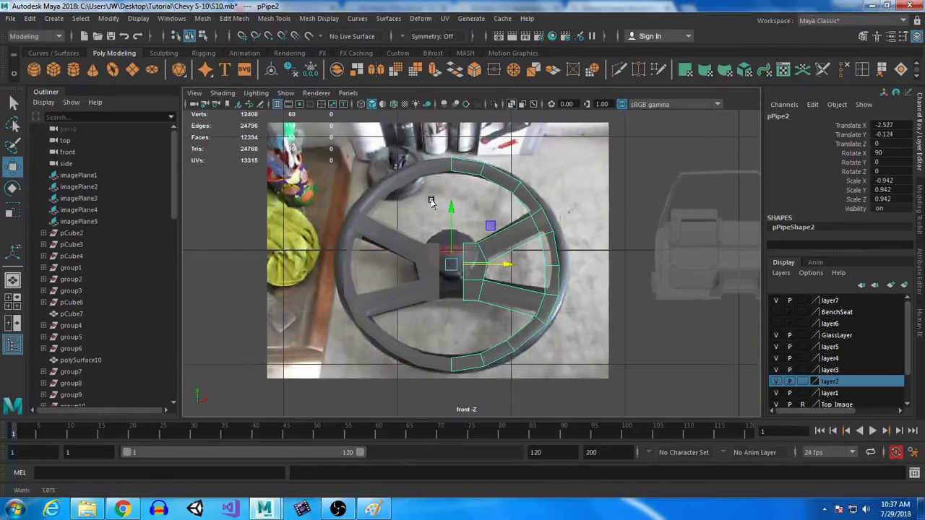
Delete the mirrored half's rim segments next to the centre line at the top and bottom of the wheel.
{"action": "scroll", "coordinate": [437, 205], "scroll_direction": "up", "scroll_amount": 3}
{"action": "right_click_drag", "start_coordinate": [484, 178], "coordinate": [434, 138]}
{"action": "left_click_drag", "start_coordinate": [435, 120], "coordinate": [458, 213]}
{"action": "middle_click_drag", "start_coordinate": [458, 212], "coordinate": [422, 201], "text": "alt"}
{"action": "left_click_drag", "start_coordinate": [418, 348], "coordinate": [454, 381], "text": "shift"}
{"action": "right_click_drag", "start_coordinate": [448, 177], "coordinate": [473, 213]}
{"action": "left_click", "coordinate": [451, 353]}
{"action": "middle_click_drag", "start_coordinate": [436, 216], "coordinate": [439, 304], "text": "alt"}
{"action": "left_click_drag", "start_coordinate": [446, 103], "coordinate": [448, 103], "text": "shift"}
{"action": "key", "text": "Delete"}
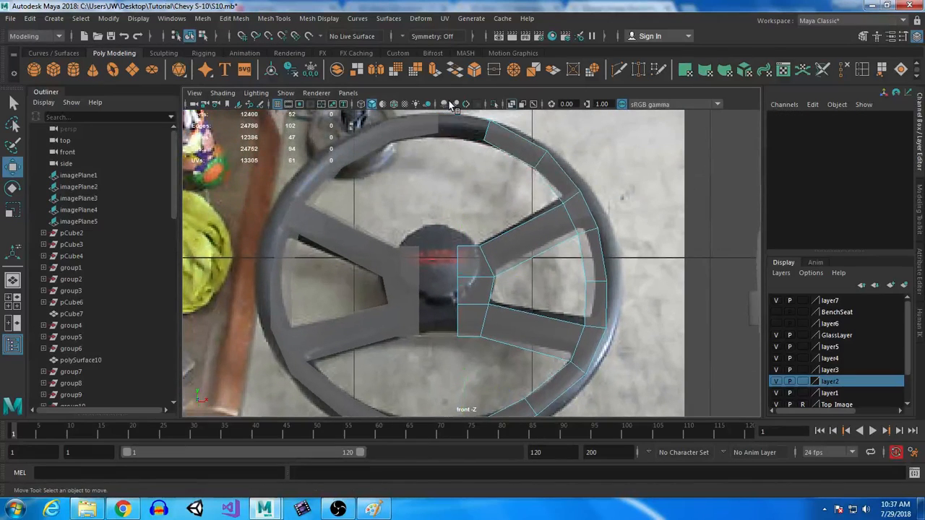
Select both halves of the steering wheel and combine them into one mesh.
{"action": "left_click", "coordinate": [415, 131]}
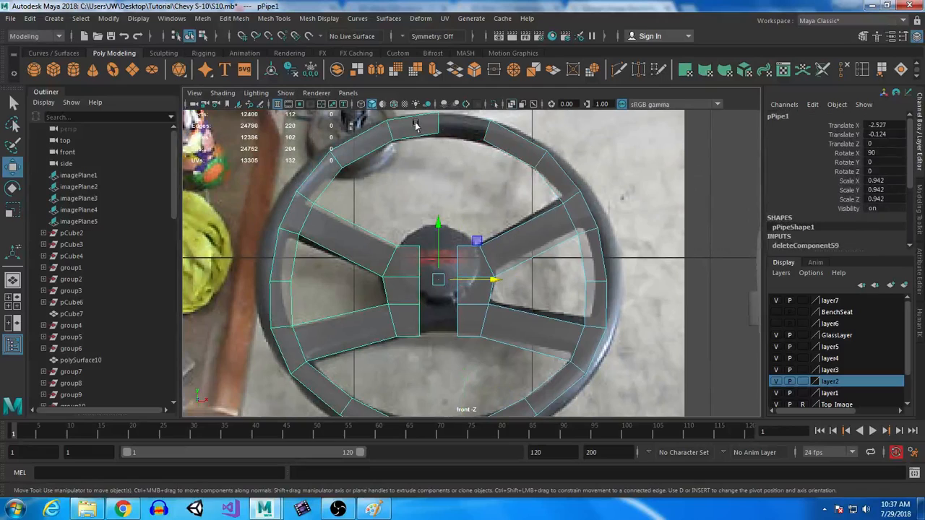
{"action": "right_click_drag", "start_coordinate": [496, 145], "coordinate": [512, 146]}
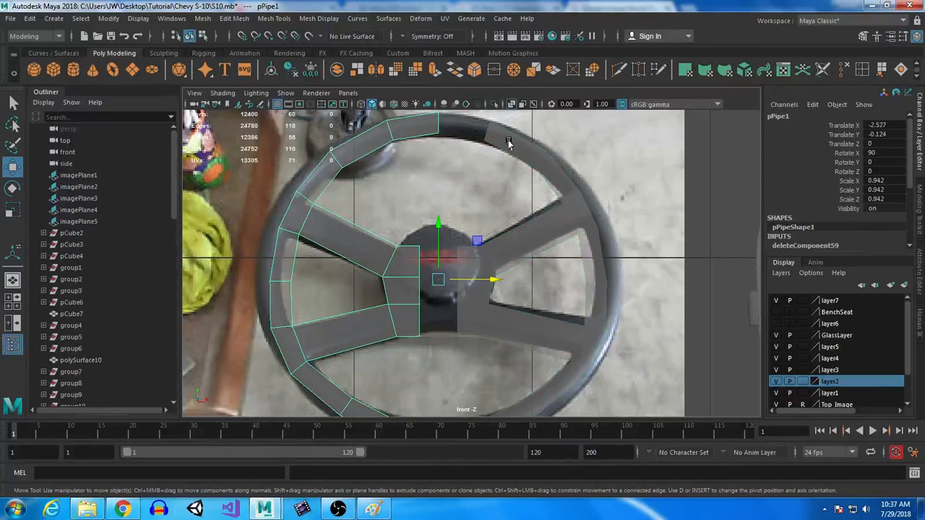
{"action": "key", "text": "ctrl+shift+d"}
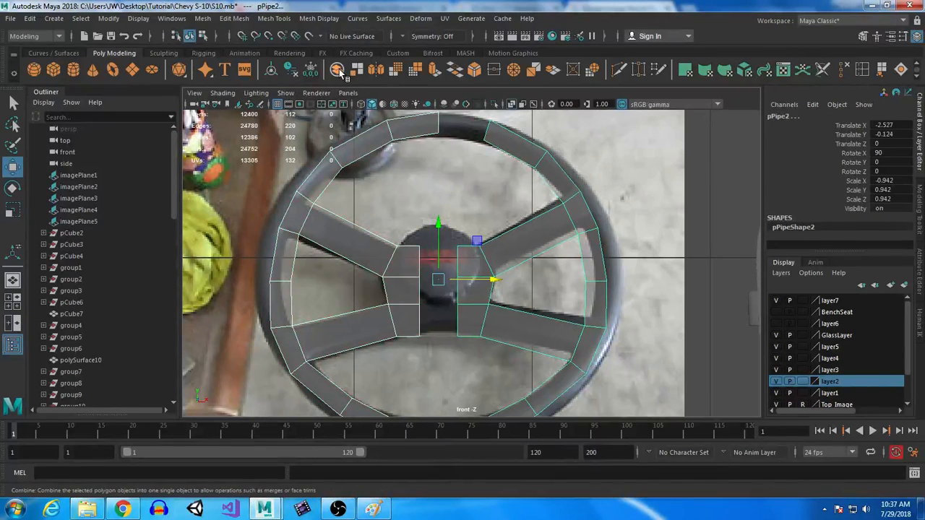
{"action": "left_click", "coordinate": [338, 70]}
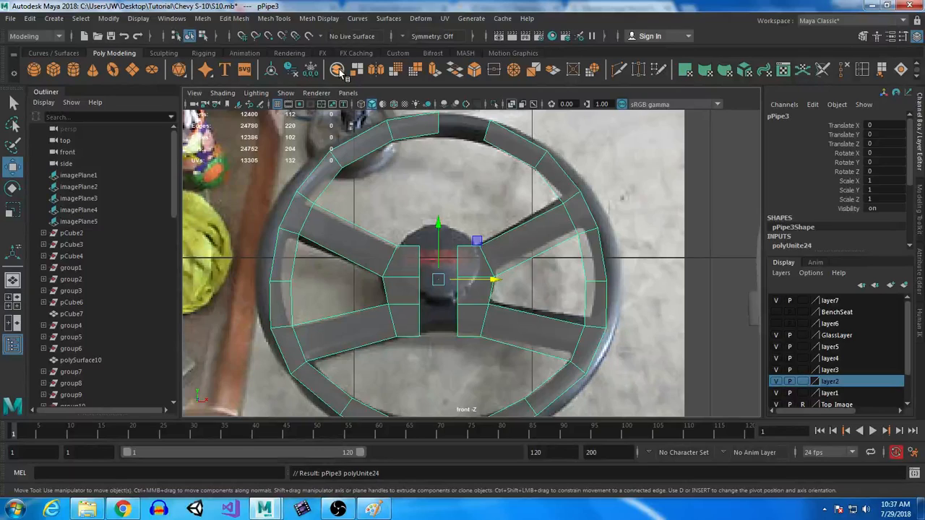
Bridge the open rim edges across the gaps at the top and bottom of the steering wheel.
{"action": "right_click_drag", "start_coordinate": [498, 141], "coordinate": [492, 115]}
{"action": "left_click", "coordinate": [481, 130]}
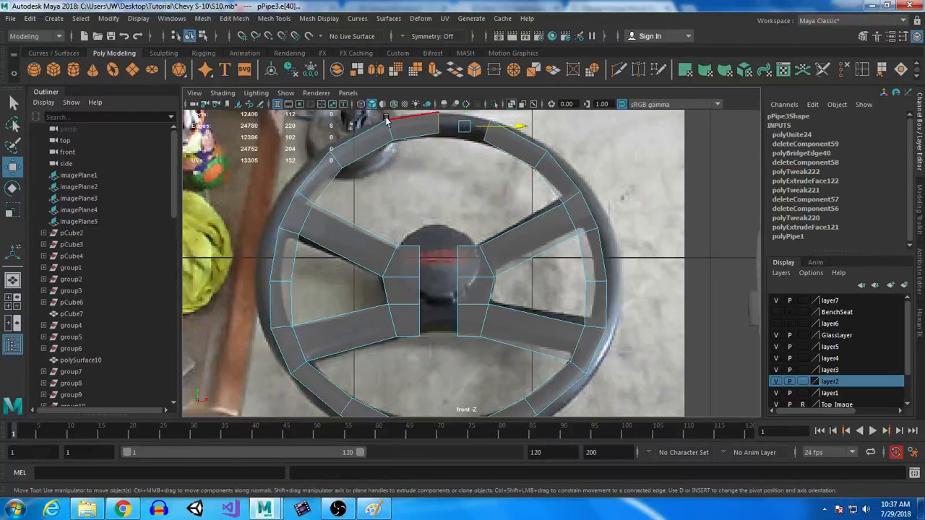
{"action": "left_click", "coordinate": [456, 75]}
{"action": "middle_click_drag", "start_coordinate": [498, 268], "coordinate": [487, 194], "text": "alt"}
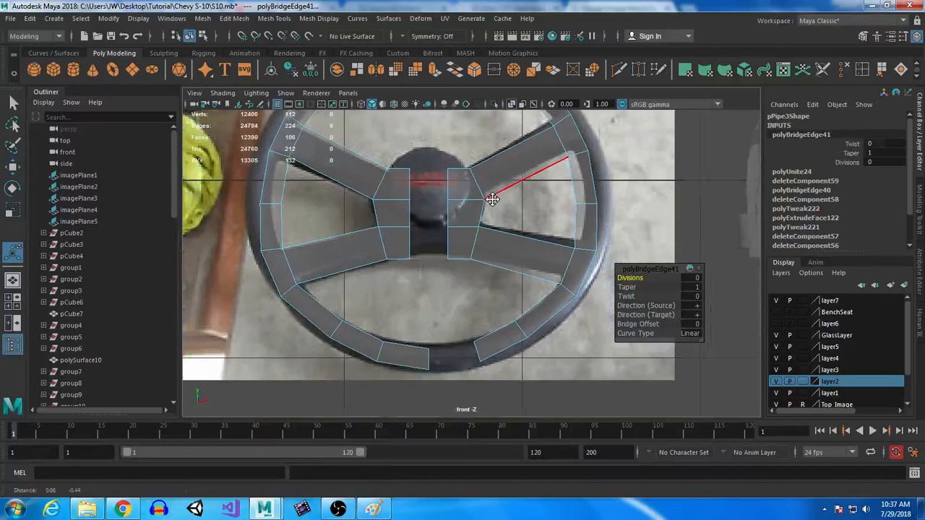
{"action": "left_click", "coordinate": [473, 350]}
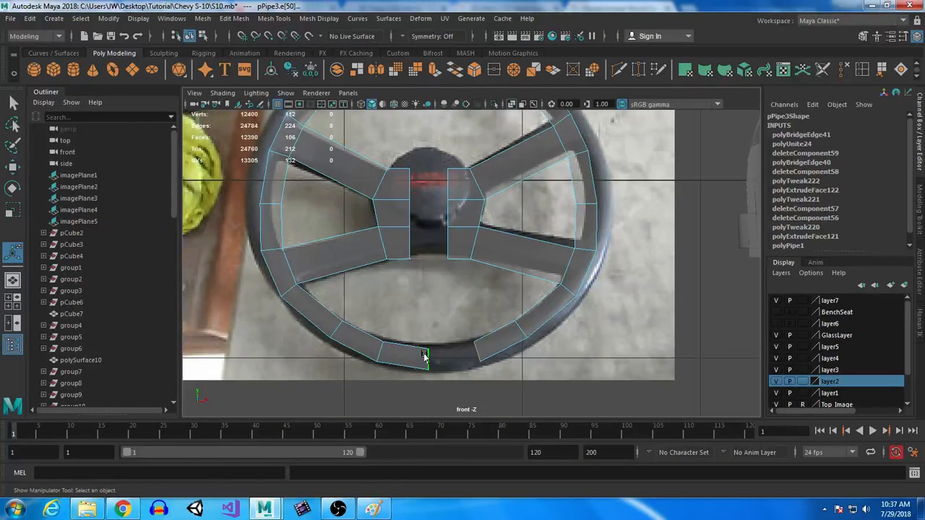
{"action": "key", "text": "g"}
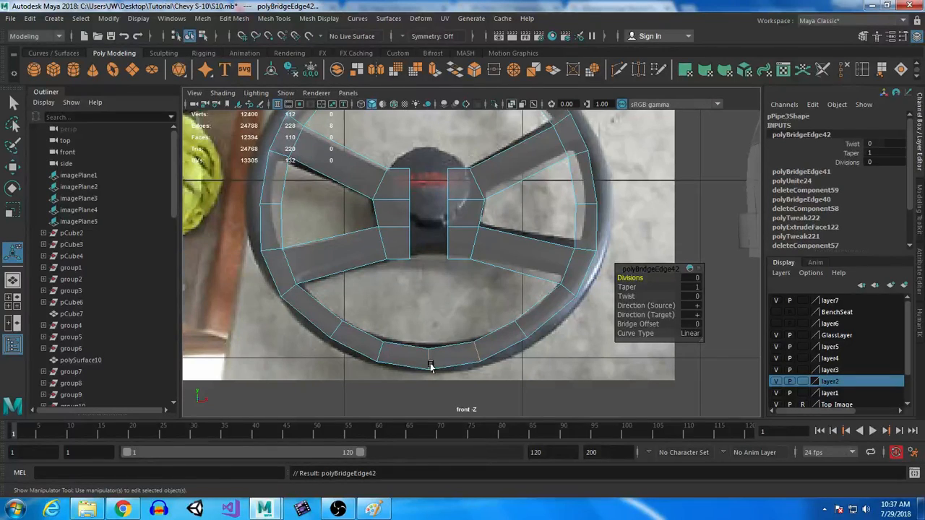
Bridge the two open sides of the hub across the centre and delete the two vertical edge loops at the seams.
{"action": "left_click", "coordinate": [448, 211]}
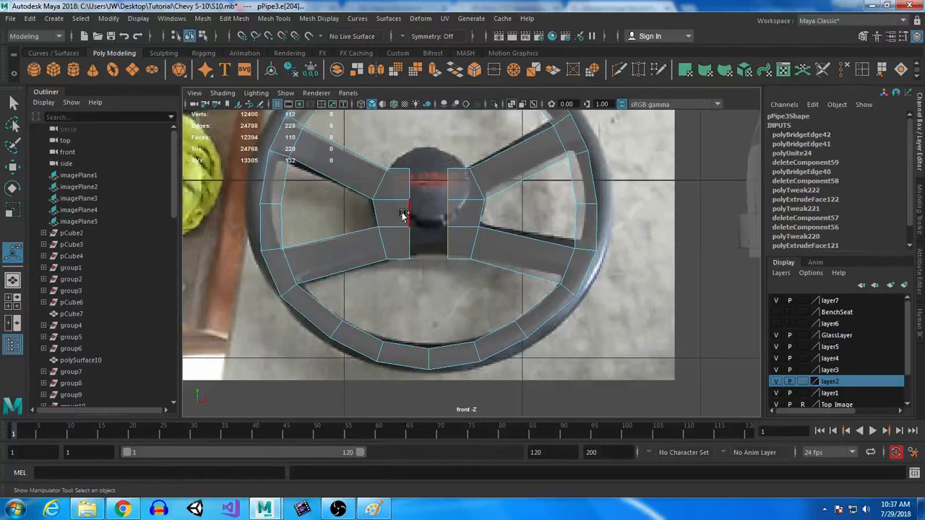
{"action": "key", "text": "g"}
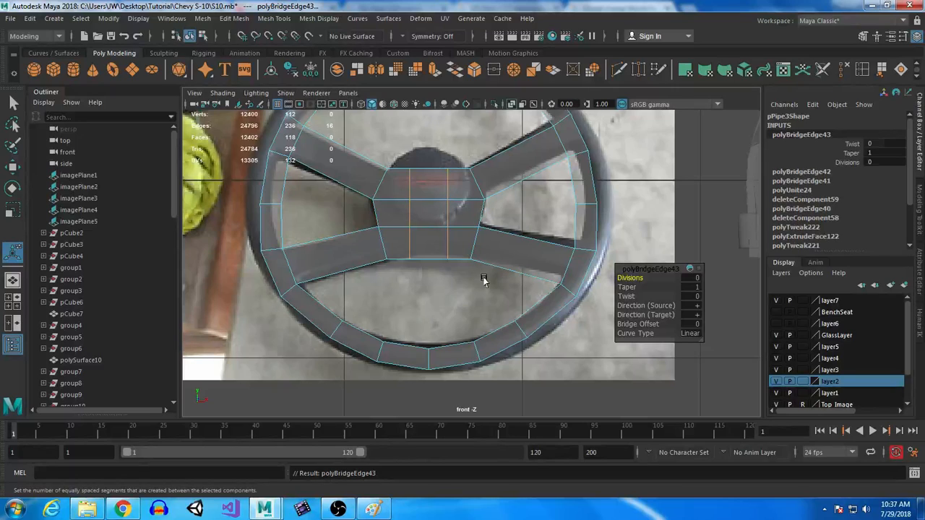
{"action": "middle_click_drag", "start_coordinate": [459, 240], "coordinate": [458, 260], "text": "alt"}
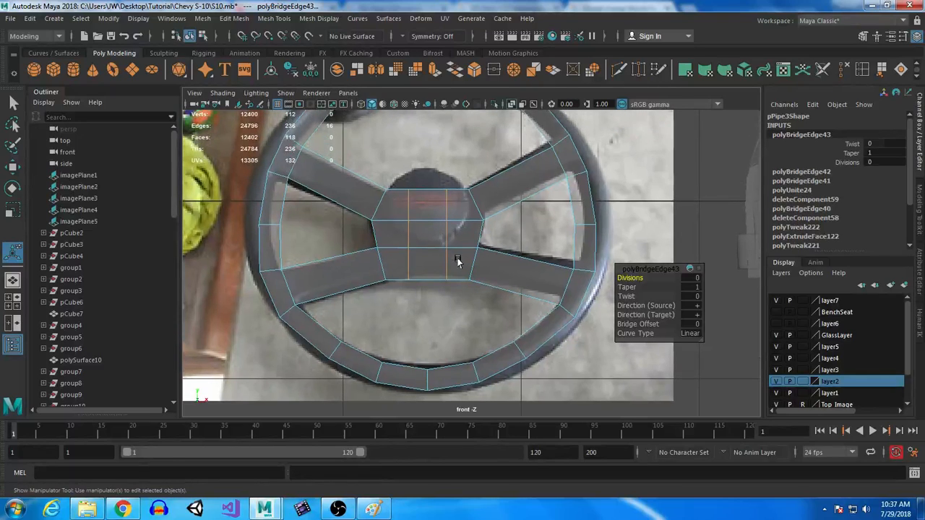
{"action": "left_click", "coordinate": [844, 64]}
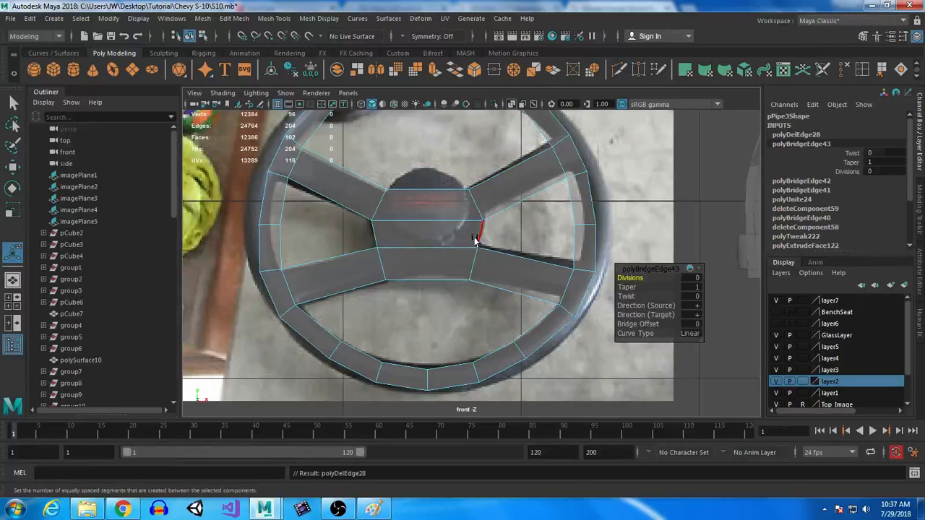
Turn on the smooth mesh preview for the steering wheel to compare its shape with the photo.
{"action": "key", "text": "3"}
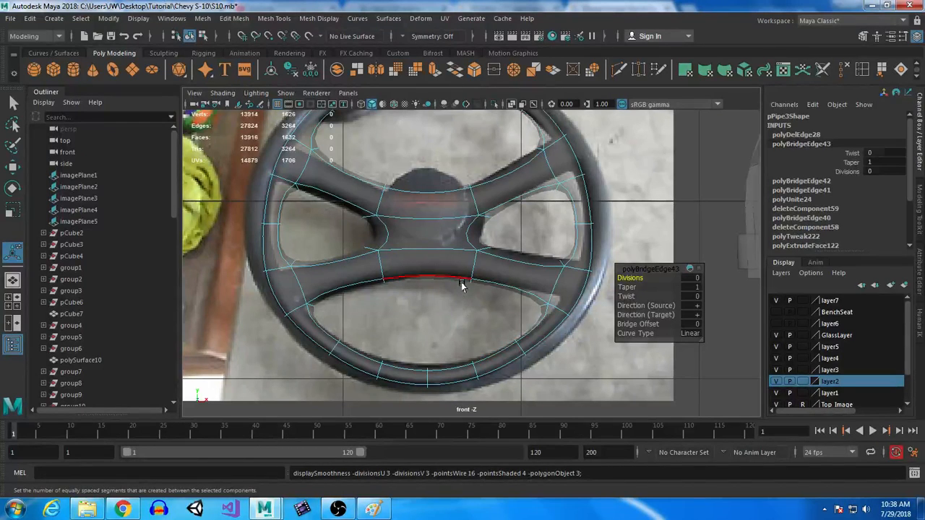
{"action": "middle_click_drag", "start_coordinate": [458, 216], "coordinate": [471, 244], "text": "alt"}
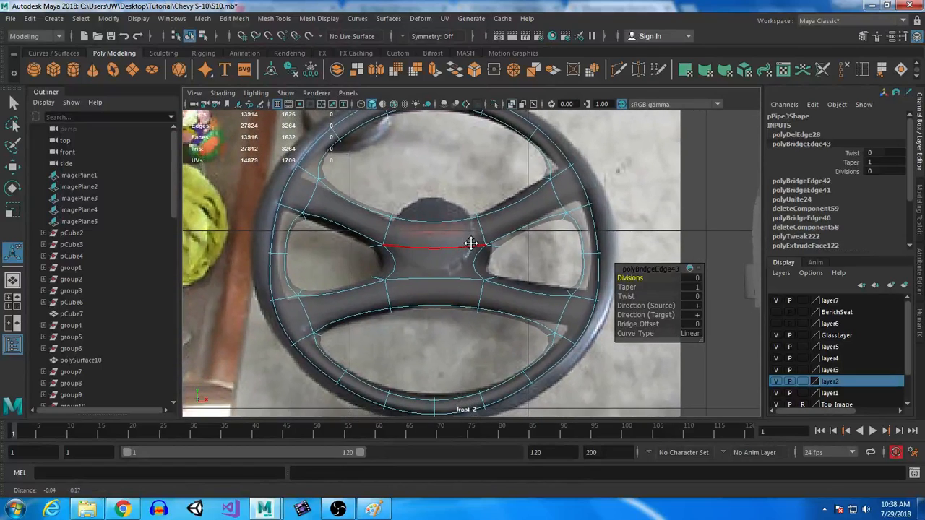
Insert two horizontal edge loops through the middle of the steering wheel's hub and one vertical loop near each side of the hub.
{"action": "left_click", "coordinate": [862, 69]}
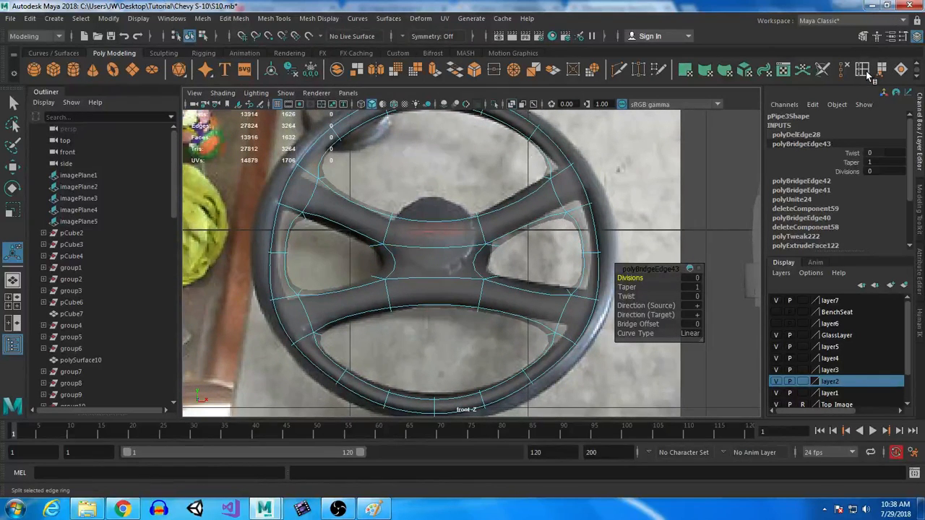
{"action": "left_click", "coordinate": [489, 266]}
{"action": "left_click_drag", "start_coordinate": [488, 266], "coordinate": [488, 275]}
{"action": "left_click_drag", "start_coordinate": [480, 312], "coordinate": [468, 312]}
{"action": "left_click_drag", "start_coordinate": [407, 310], "coordinate": [396, 313]}
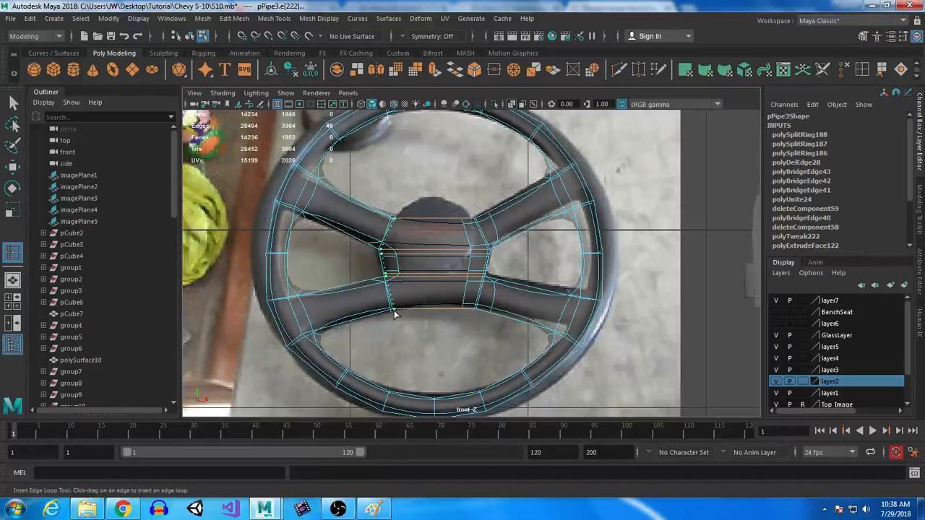
{"action": "left_click_drag", "start_coordinate": [394, 313], "coordinate": [394, 313]}
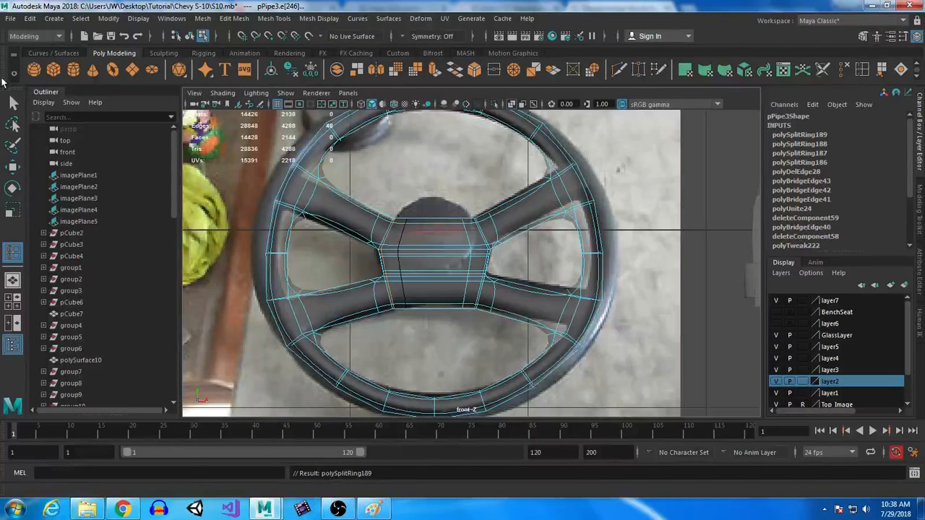
Insert an edge loop across each of the four spokes close to where it meets the rim.
{"action": "left_click", "coordinate": [299, 178]}
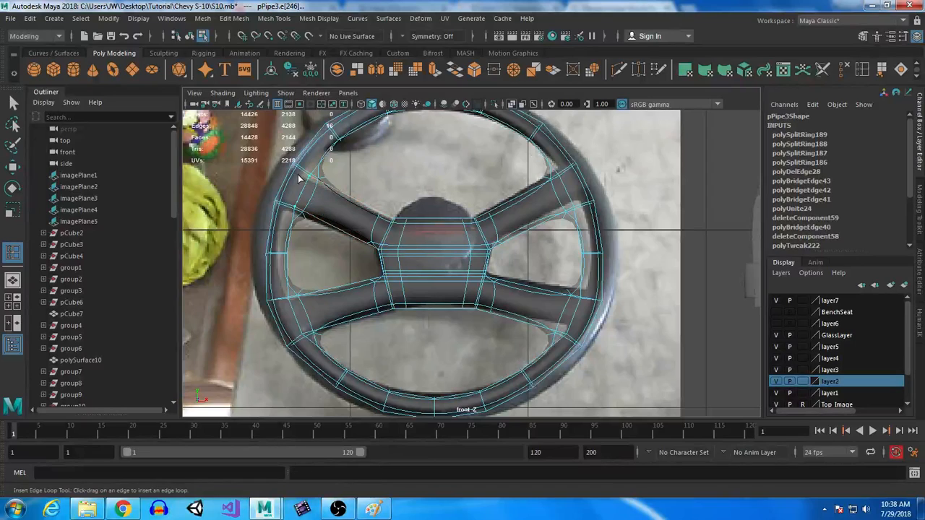
{"action": "left_click_drag", "start_coordinate": [309, 184], "coordinate": [309, 184]}
{"action": "mouse_move", "coordinate": [310, 293]}
{"action": "left_mouse_down"}
{"action": "mouse_move", "coordinate": [271, 303]}
{"action": "mouse_move", "coordinate": [293, 302]}
{"action": "left_mouse_up"}
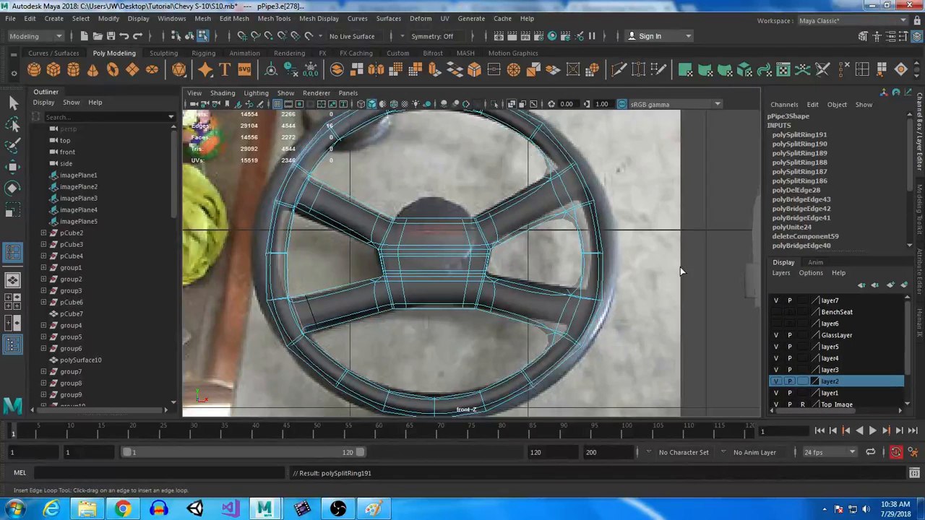
{"action": "left_click_drag", "start_coordinate": [555, 292], "coordinate": [576, 304]}
{"action": "left_click_drag", "start_coordinate": [554, 220], "coordinate": [571, 214]}
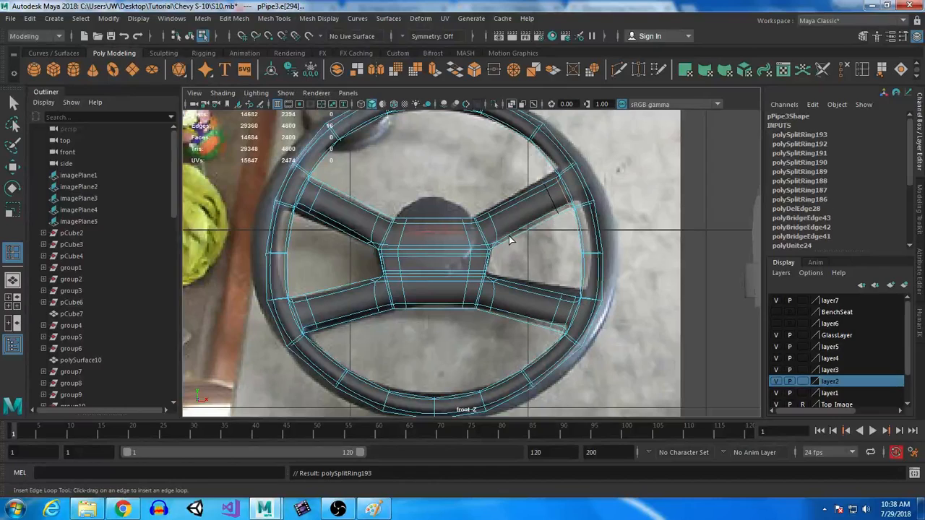
Return the steering wheel to object mode, turn on its smooth mesh preview and switch to the perspective view.
{"action": "right_click_drag", "start_coordinate": [531, 181], "coordinate": [573, 172]}
{"action": "scroll", "coordinate": [605, 309], "scroll_direction": "down", "scroll_amount": 3}
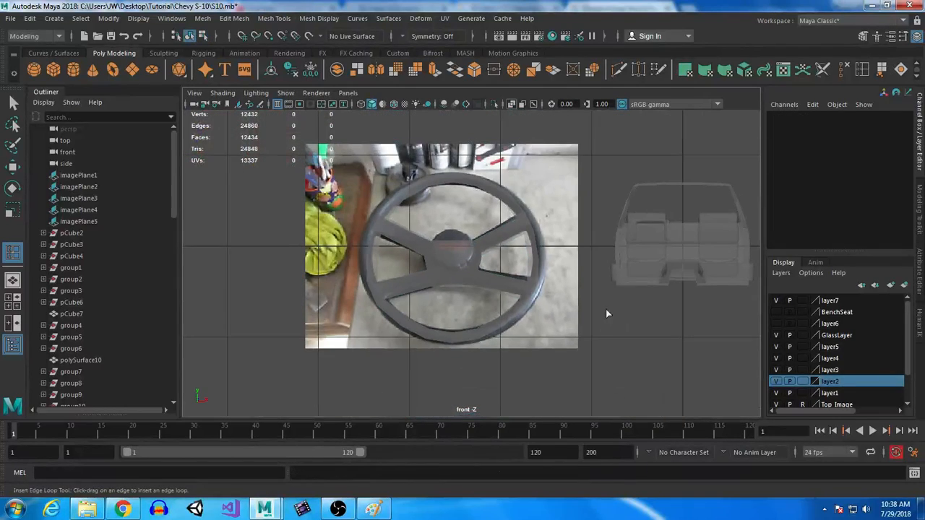
{"action": "left_click", "coordinate": [499, 282]}
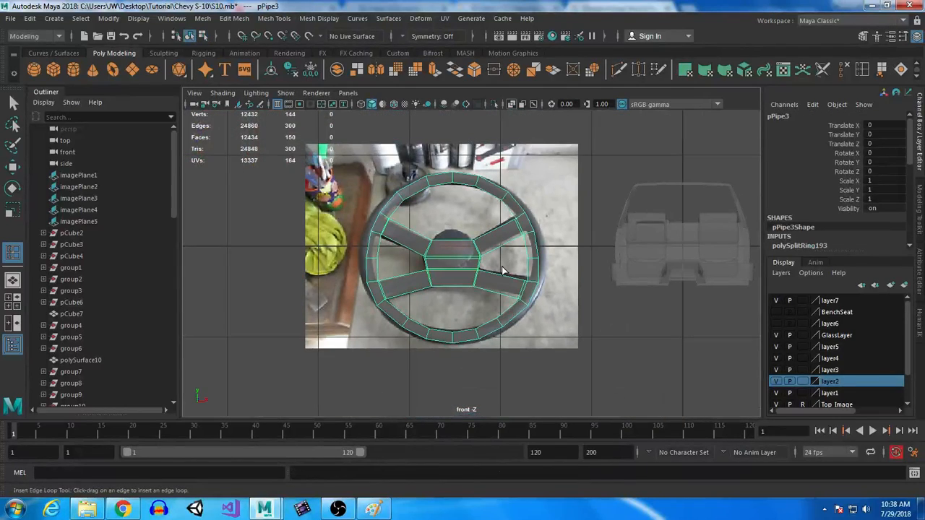
{"action": "key", "text": "3"}
{"action": "key", "text": "space"}
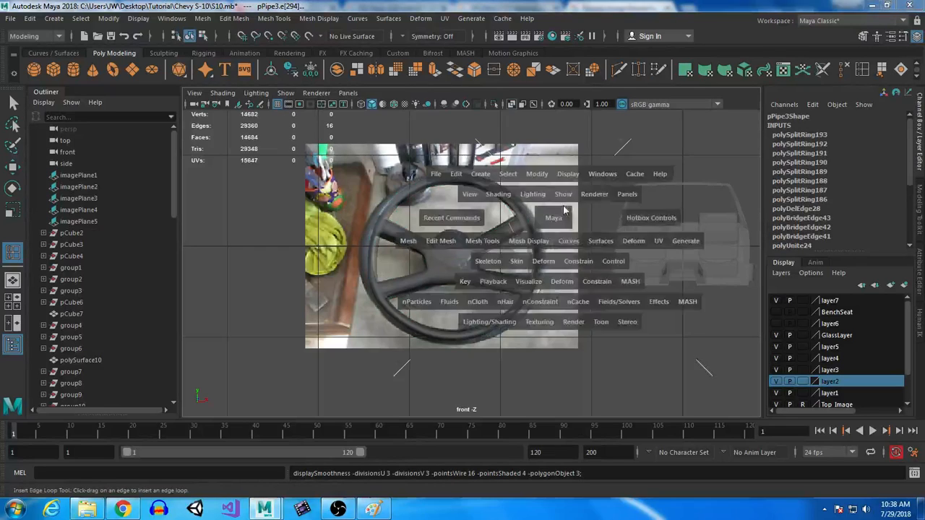
{"action": "key", "text": "space"}
Examine the smoothed steering wheel's rim, spokes and hub from several angles against the photo.
{"action": "left_click_drag", "start_coordinate": [568, 293], "coordinate": [372, 229], "text": "alt"}
{"action": "middle_click_drag", "start_coordinate": [371, 230], "coordinate": [458, 307], "text": "alt"}
{"action": "right_click_drag", "start_coordinate": [458, 307], "coordinate": [504, 328], "text": "alt"}
{"action": "left_click_drag", "start_coordinate": [504, 328], "coordinate": [415, 229], "text": "alt"}
{"action": "right_click_drag", "start_coordinate": [415, 230], "coordinate": [466, 249], "text": "alt"}
{"action": "left_click_drag", "start_coordinate": [302, 271], "coordinate": [404, 286], "text": "alt"}
{"action": "middle_click_drag", "start_coordinate": [405, 285], "coordinate": [515, 225], "text": "alt"}
{"action": "left_click_drag", "start_coordinate": [516, 229], "coordinate": [548, 181], "text": "alt"}
{"action": "left_click", "coordinate": [571, 211]}
{"action": "mouse_move", "coordinate": [548, 175]}
{"action": "right_mouse_down"}
{"action": "mouse_move", "coordinate": [588, 165]}
{"action": "mouse_move", "coordinate": [548, 177]}
{"action": "right_mouse_up"}
{"action": "key", "text": "ctrl+z"}
{"action": "key", "text": "q"}
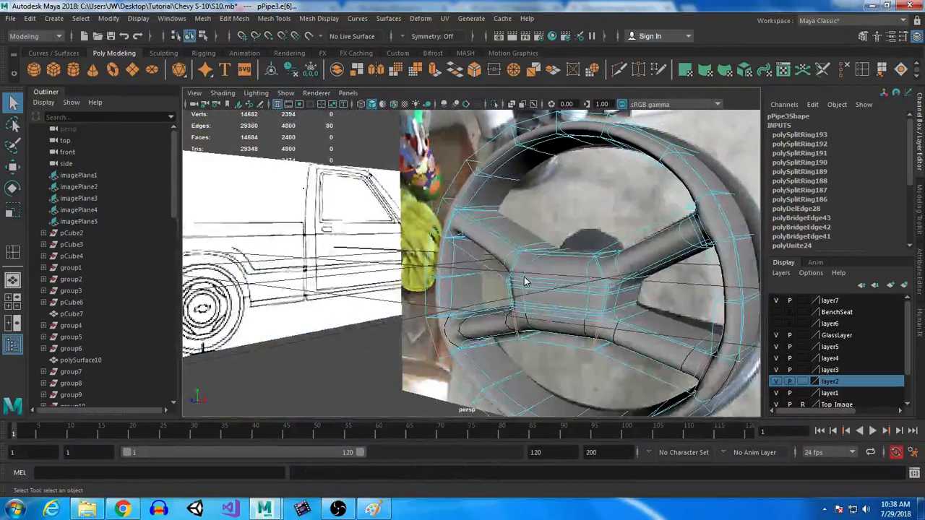
{"action": "right_click_drag", "start_coordinate": [525, 282], "coordinate": [572, 157]}
{"action": "left_click", "coordinate": [376, 324]}
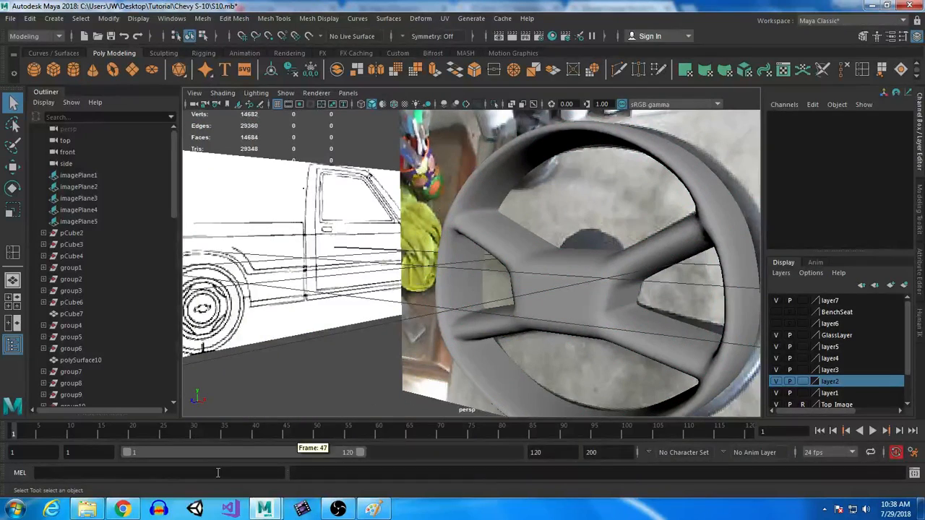
Switch to Chrome to check the steering wheel reference photo and return to Maya.
{"action": "left_click", "coordinate": [123, 510]}
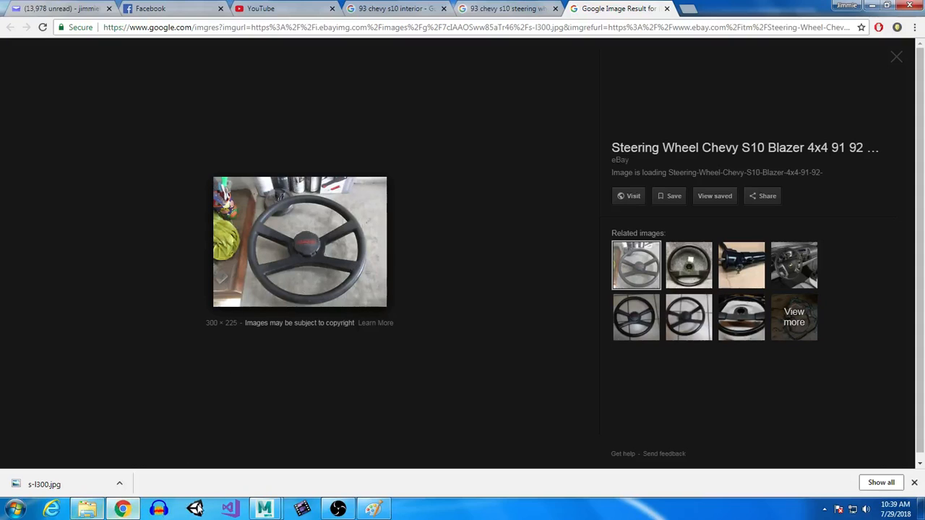
{"action": "mouse_move", "coordinate": [263, 509]}
{"action": "left_click", "coordinate": [326, 455]}
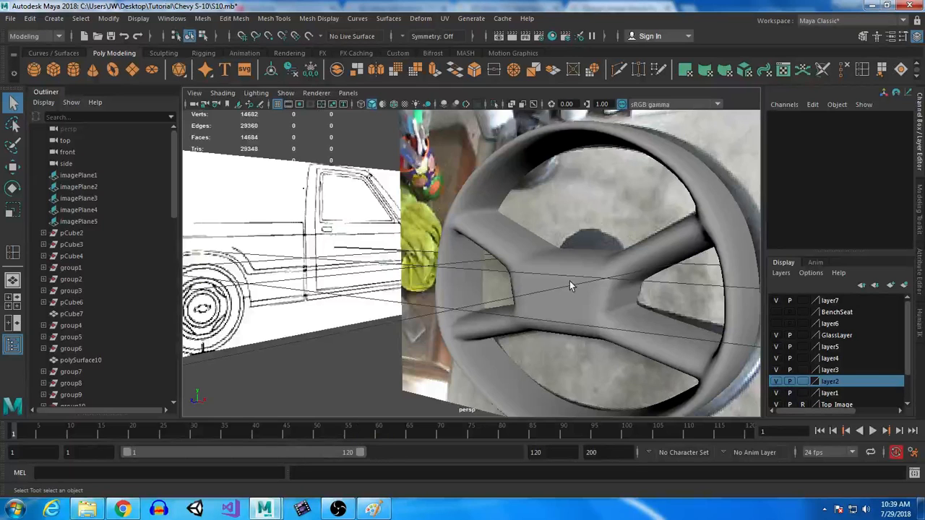
Turn off the smooth preview and insert edge loops along the upper and lower borders of the spokes and hub.
{"action": "left_click", "coordinate": [582, 300]}
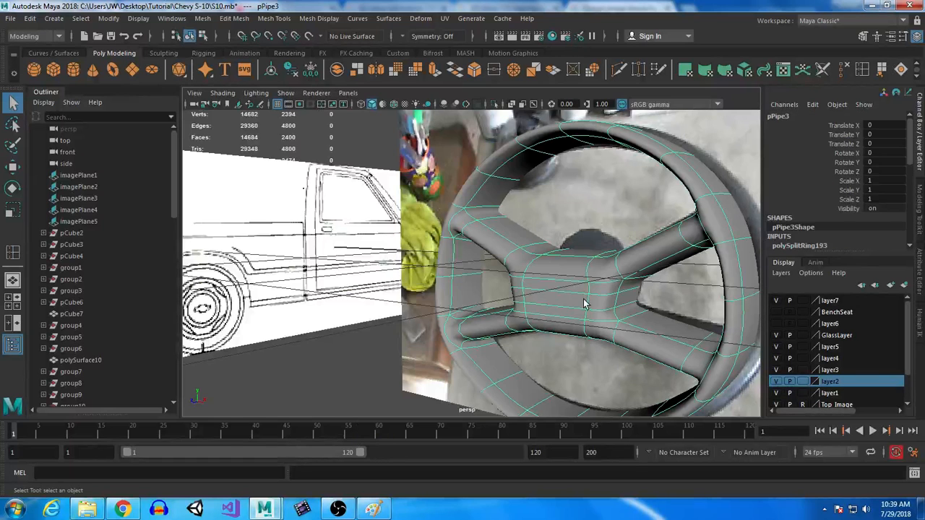
{"action": "key", "text": "1"}
{"action": "left_click", "coordinate": [862, 71]}
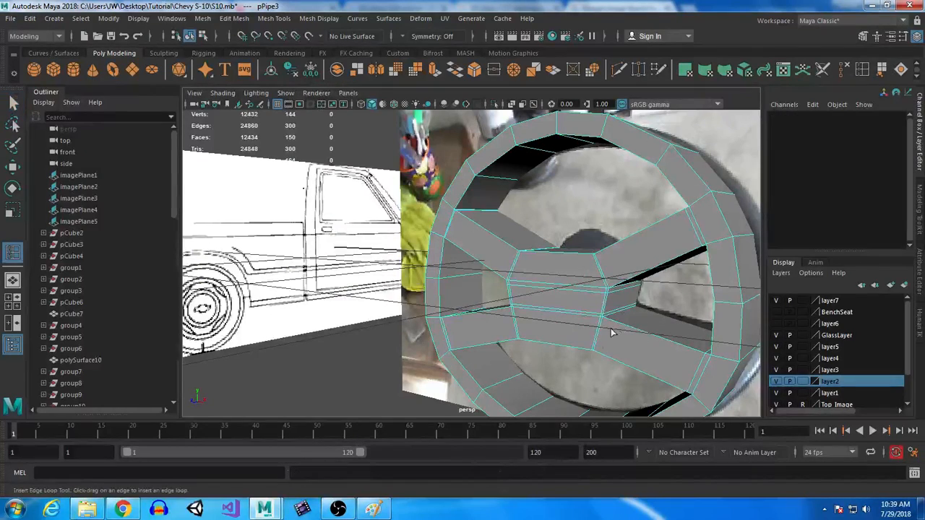
{"action": "left_click", "coordinate": [597, 353]}
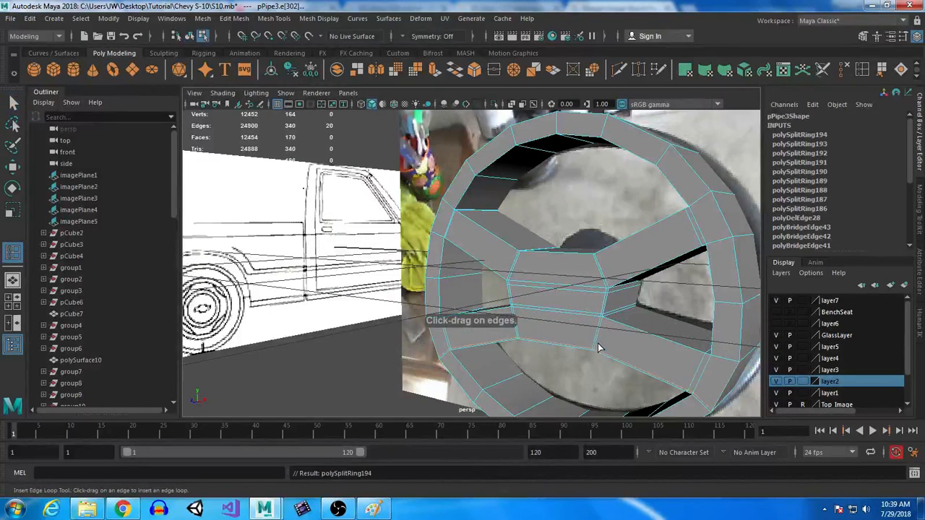
{"action": "left_click", "coordinate": [602, 318]}
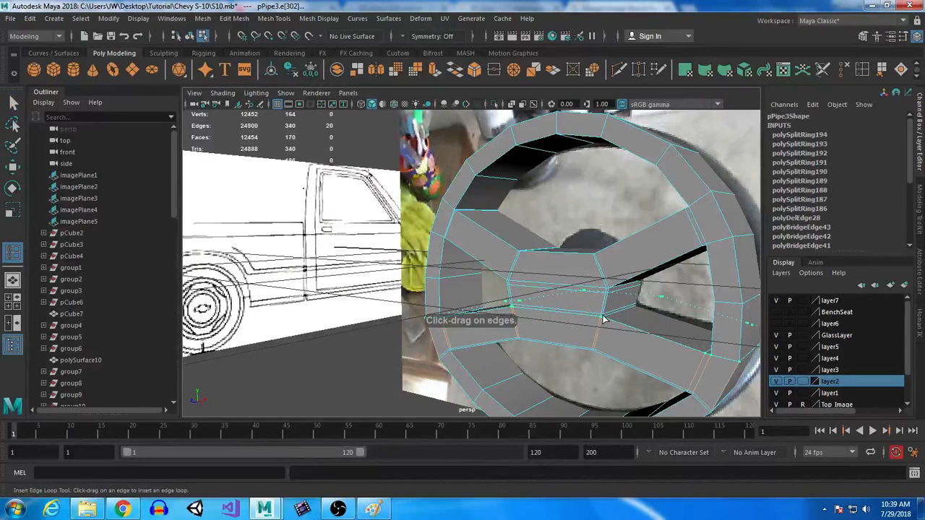
{"action": "left_click", "coordinate": [601, 267]}
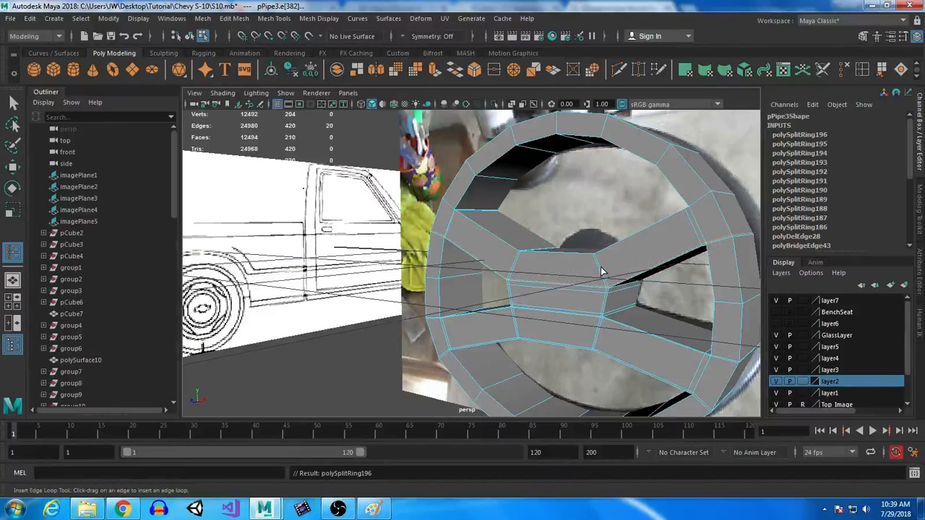
{"action": "left_click", "coordinate": [596, 259]}
Compare the smoothed and unsmoothed steering wheel from several angles, ending with the smooth preview off.
{"action": "key", "text": "3"}
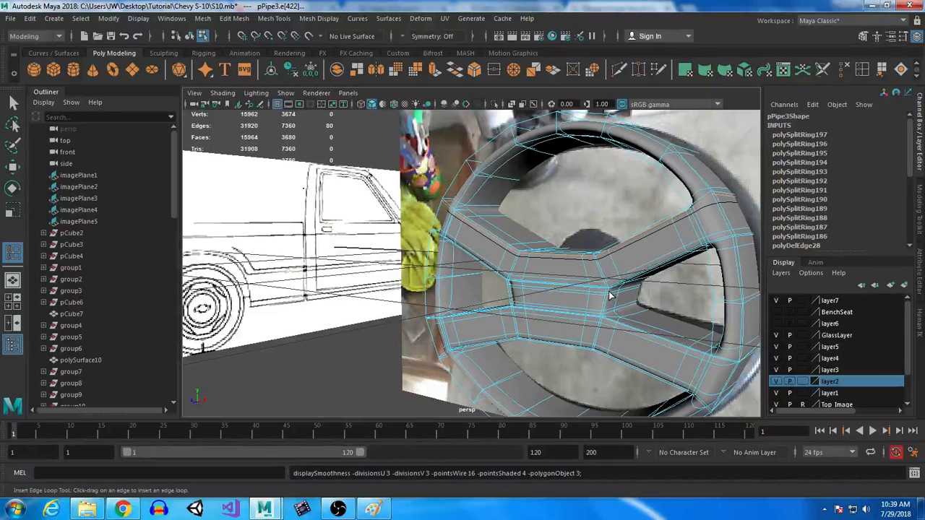
{"action": "key", "text": "1"}
{"action": "key", "text": "q"}
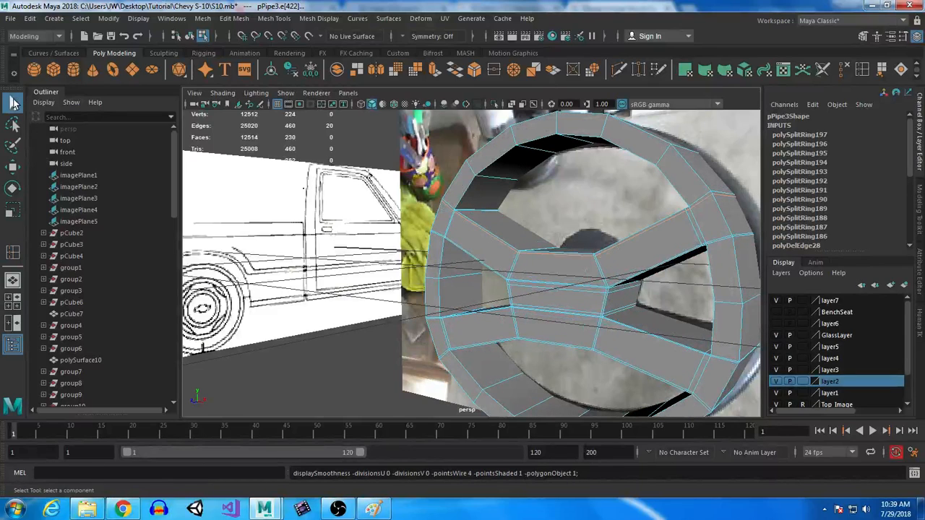
{"action": "left_click_drag", "start_coordinate": [497, 388], "coordinate": [524, 344], "text": "alt"}
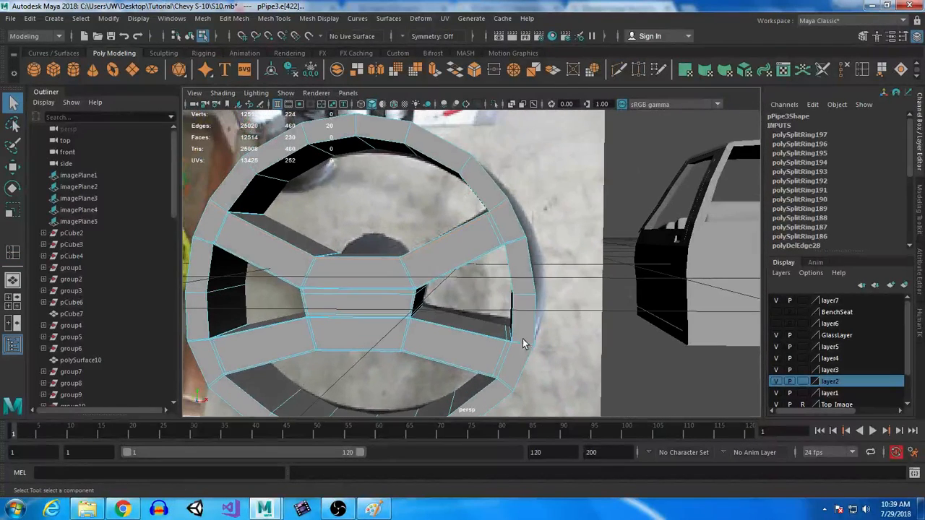
{"action": "key", "text": "3"}
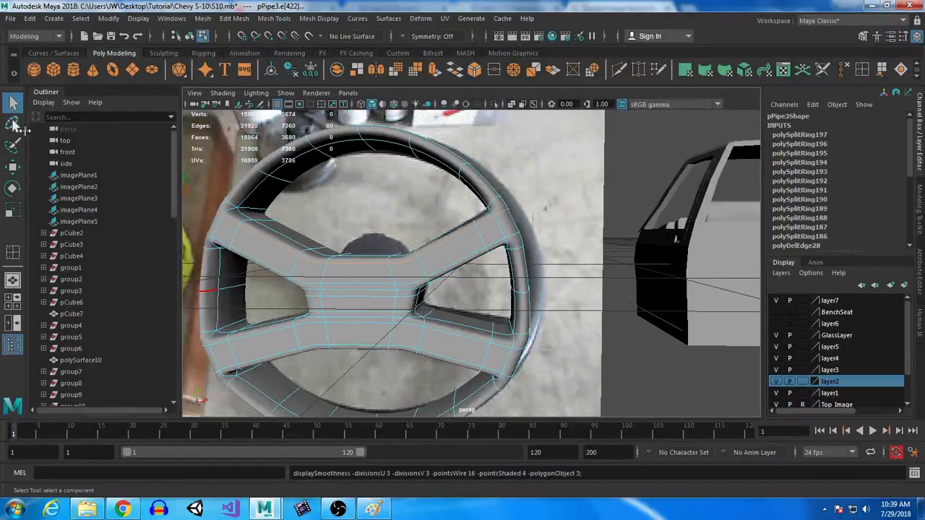
{"action": "right_click_drag", "start_coordinate": [307, 148], "coordinate": [365, 129]}
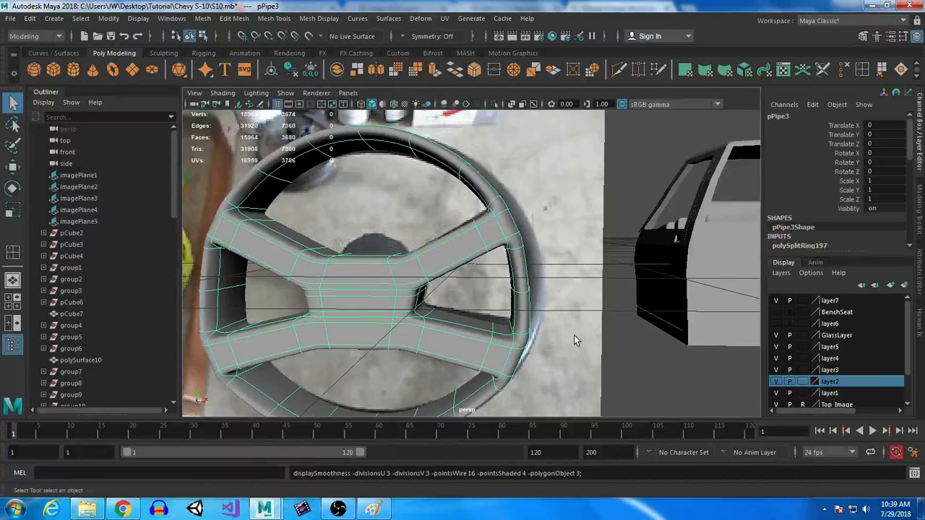
{"action": "scroll", "coordinate": [576, 338], "scroll_direction": "down", "scroll_amount": 2}
{"action": "left_click", "coordinate": [626, 392]}
{"action": "left_click_drag", "start_coordinate": [636, 398], "coordinate": [490, 285], "text": "alt"}
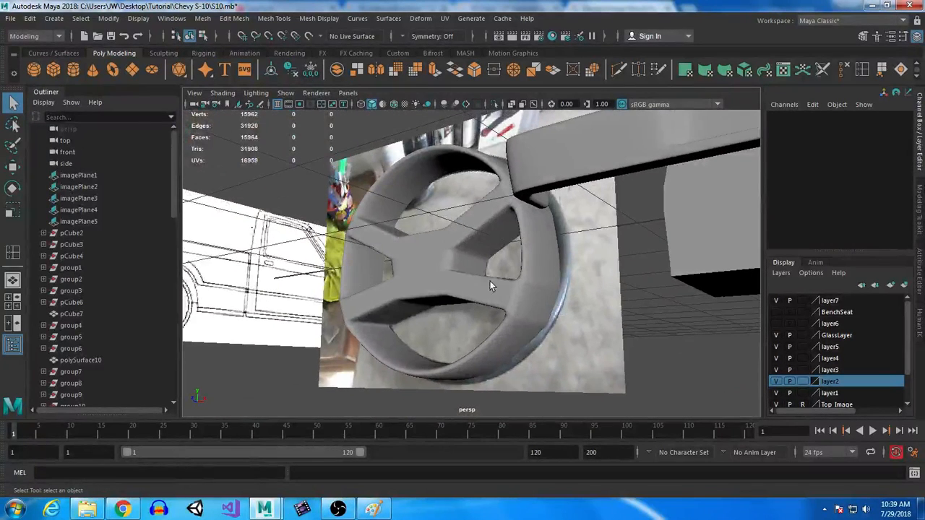
{"action": "left_click", "coordinate": [526, 287]}
{"action": "key", "text": "1"}
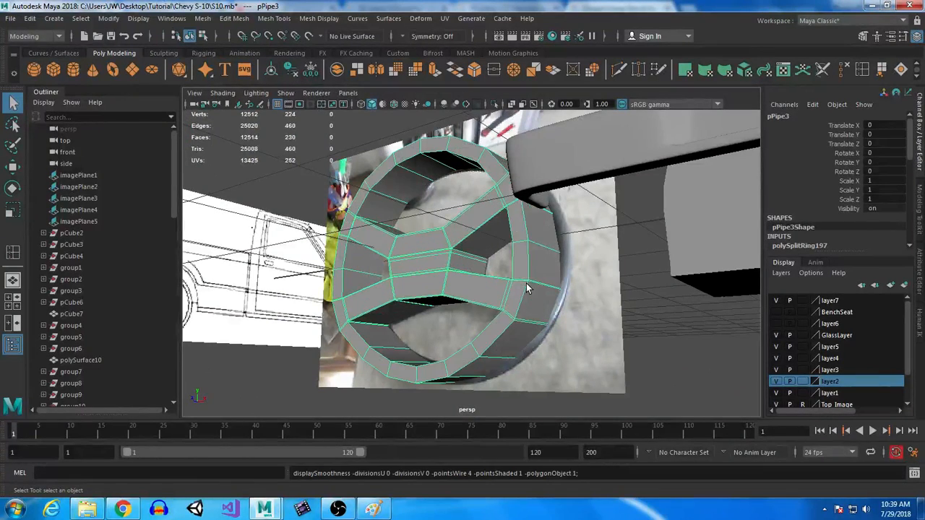
{"action": "right_click_drag", "start_coordinate": [512, 246], "coordinate": [621, 323], "text": "alt"}
{"action": "scroll", "coordinate": [474, 234], "scroll_direction": "up", "scroll_amount": 3}
{"action": "right_click_drag", "start_coordinate": [443, 224], "coordinate": [421, 210]}
{"action": "left_click", "coordinate": [401, 225]}
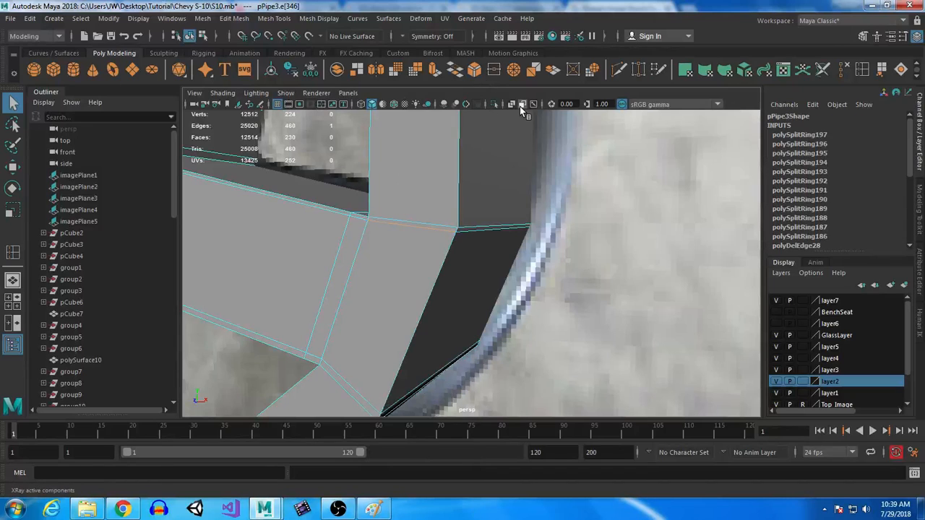
{"action": "scroll", "coordinate": [464, 209], "scroll_direction": "down", "scroll_amount": 10}
Move the steering wheel forward, away from the reference photo, and delete the photo's image plane.
{"action": "right_click_drag", "start_coordinate": [465, 209], "coordinate": [492, 264]}
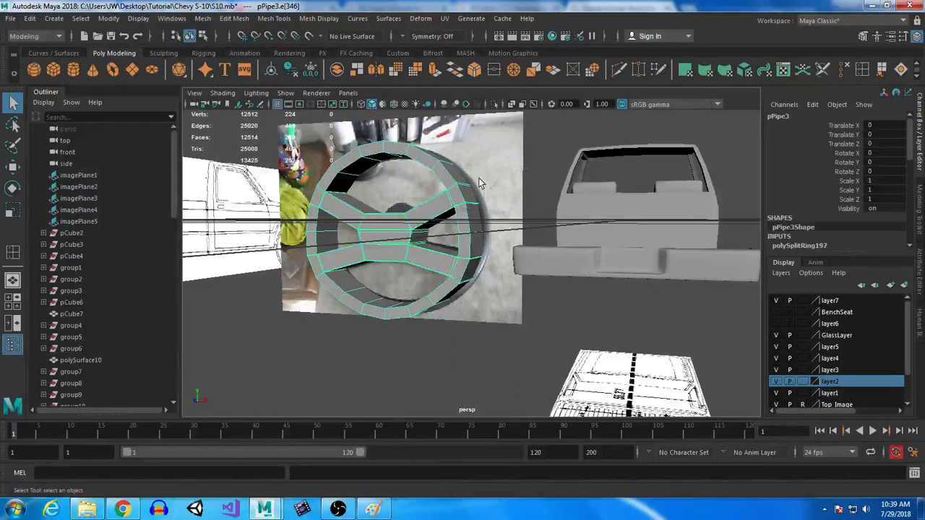
{"action": "left_click_drag", "start_coordinate": [491, 265], "coordinate": [423, 245], "text": "alt"}
{"action": "key", "text": "r"}
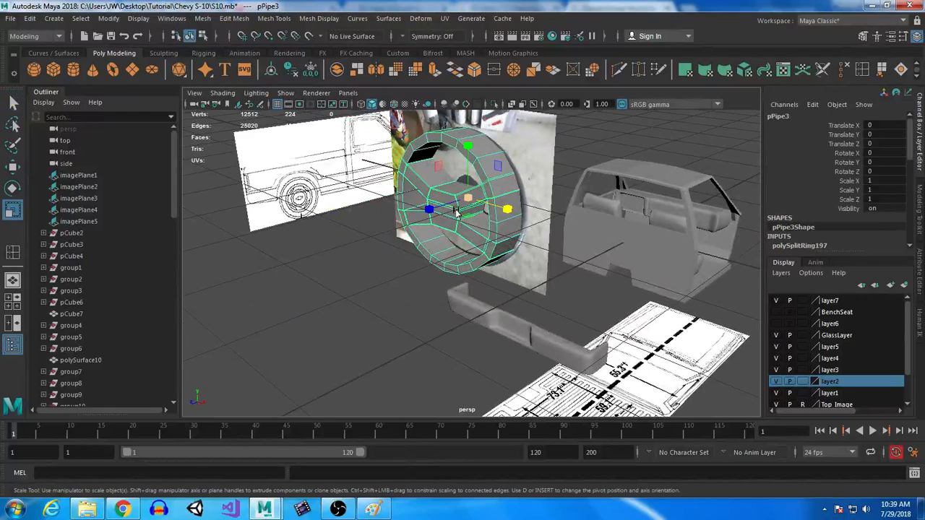
{"action": "left_click_drag", "start_coordinate": [475, 193], "coordinate": [394, 206]}
{"action": "key", "text": "w"}
{"action": "left_click", "coordinate": [518, 176]}
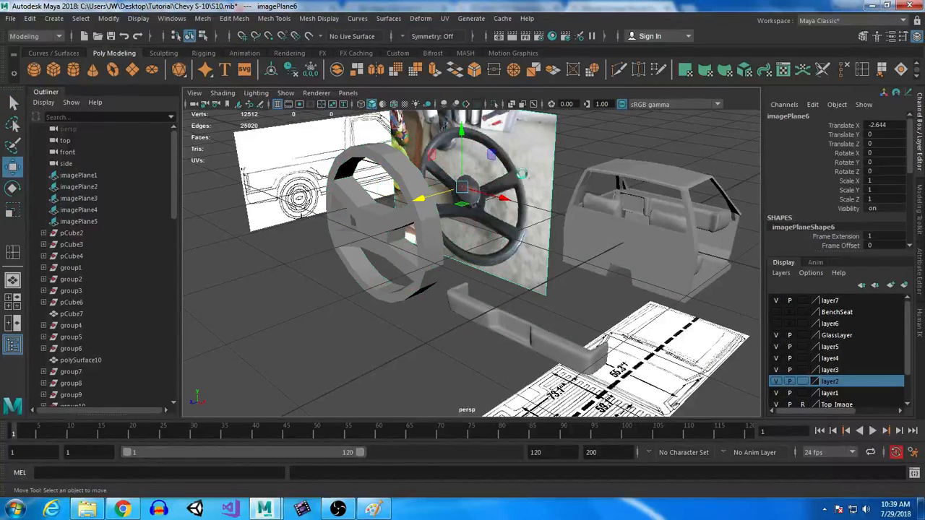
{"action": "key", "text": "Delete"}
Turn on X-ray shading and edge selection for a close view of an upper spoke's joint with the rim.
{"action": "left_click", "coordinate": [436, 231]}
{"action": "right_click_drag", "start_coordinate": [436, 231], "coordinate": [439, 367], "text": "alt"}
{"action": "left_click_drag", "start_coordinate": [439, 367], "coordinate": [440, 195], "text": "alt"}
{"action": "right_click_drag", "start_coordinate": [422, 158], "coordinate": [423, 137]}
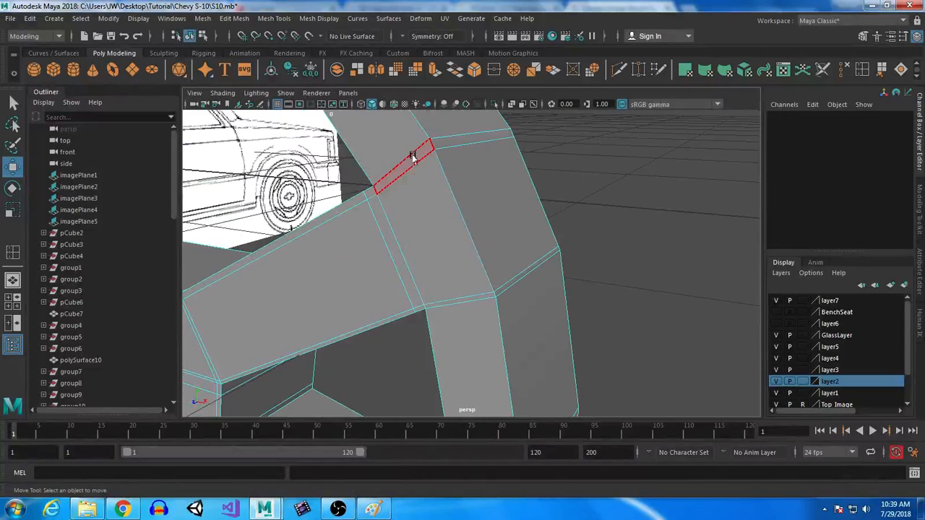
{"action": "right_click_drag", "start_coordinate": [457, 175], "coordinate": [457, 146]}
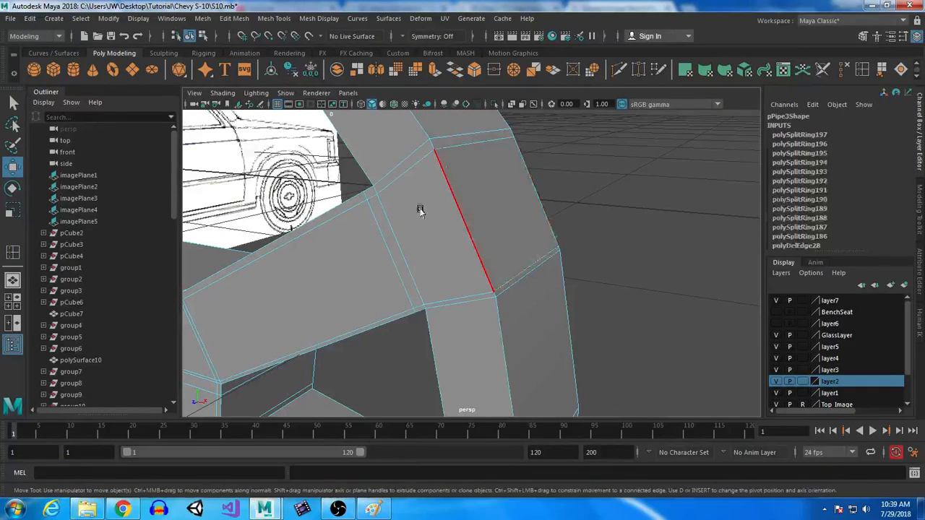
{"action": "left_click", "coordinate": [511, 104]}
{"action": "left_click", "coordinate": [424, 157]}
{"action": "left_click", "coordinate": [471, 143], "text": "shift"}
{"action": "left_click", "coordinate": [499, 149], "text": "shift"}
{"action": "left_click", "coordinate": [470, 296], "text": "shift"}
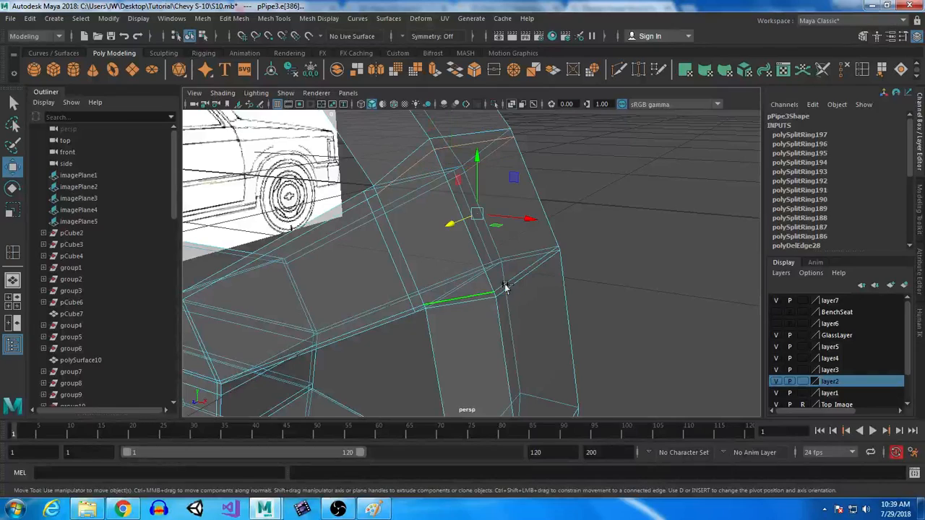
{"action": "left_click", "coordinate": [532, 254], "text": "shift"}
Insert a vertical edge loop through the middle of the steering wheel's hub and rim.
{"action": "scroll", "coordinate": [547, 295], "scroll_direction": "down", "scroll_amount": 3}
{"action": "middle_click_drag", "start_coordinate": [490, 360], "coordinate": [497, 310], "text": "alt"}
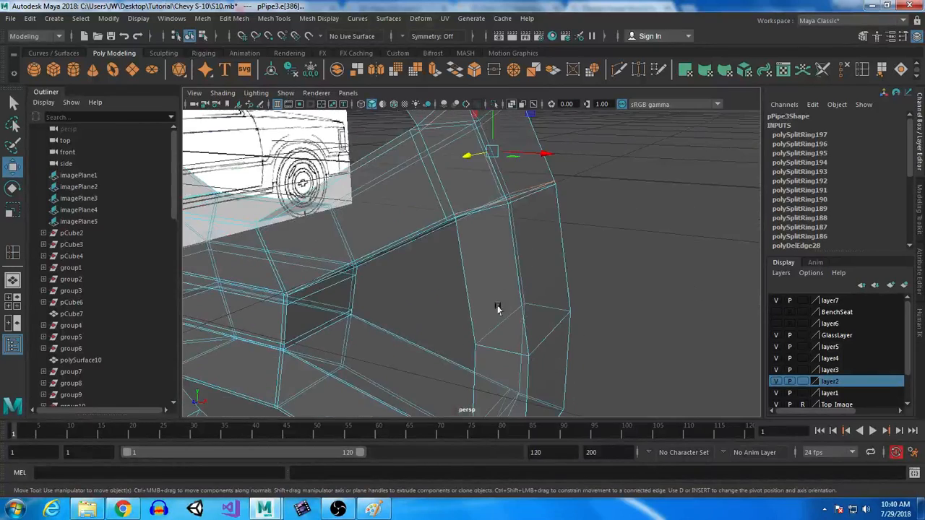
{"action": "scroll", "coordinate": [492, 308], "scroll_direction": "down", "scroll_amount": 4}
{"action": "left_click_drag", "start_coordinate": [409, 289], "coordinate": [426, 278], "text": "alt"}
{"action": "middle_click_drag", "start_coordinate": [427, 278], "coordinate": [561, 304], "text": "alt"}
{"action": "scroll", "coordinate": [561, 304], "scroll_direction": "down", "scroll_amount": 3}
{"action": "right_click_drag", "start_coordinate": [469, 271], "coordinate": [473, 210]}
{"action": "left_click", "coordinate": [474, 207]}
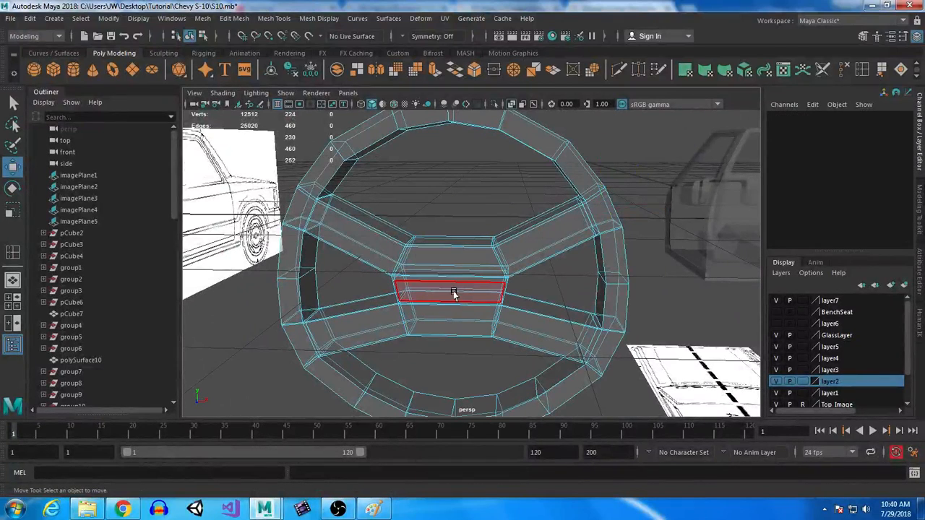
{"action": "left_click", "coordinate": [862, 69]}
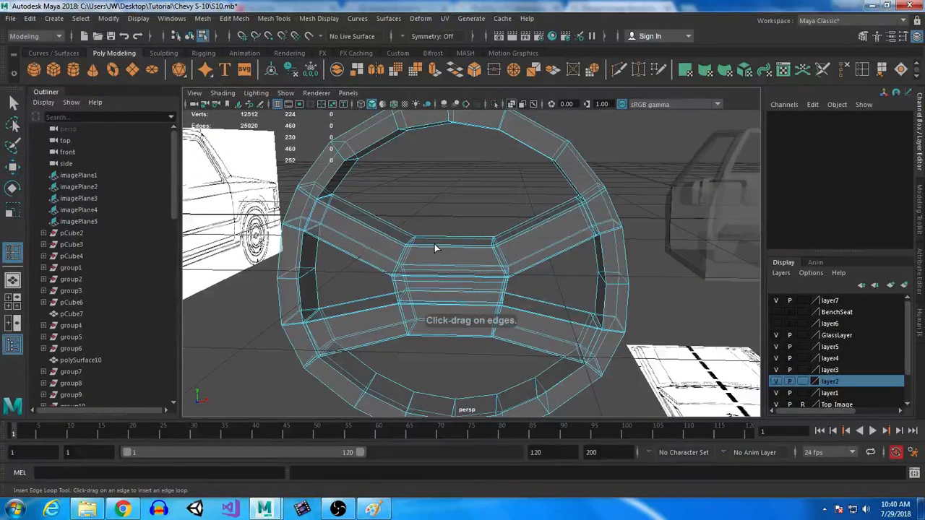
{"action": "left_click", "coordinate": [434, 244]}
In the front view, select all faces on the +X half of the steering wheel and delete them.
{"action": "key", "text": "space"}
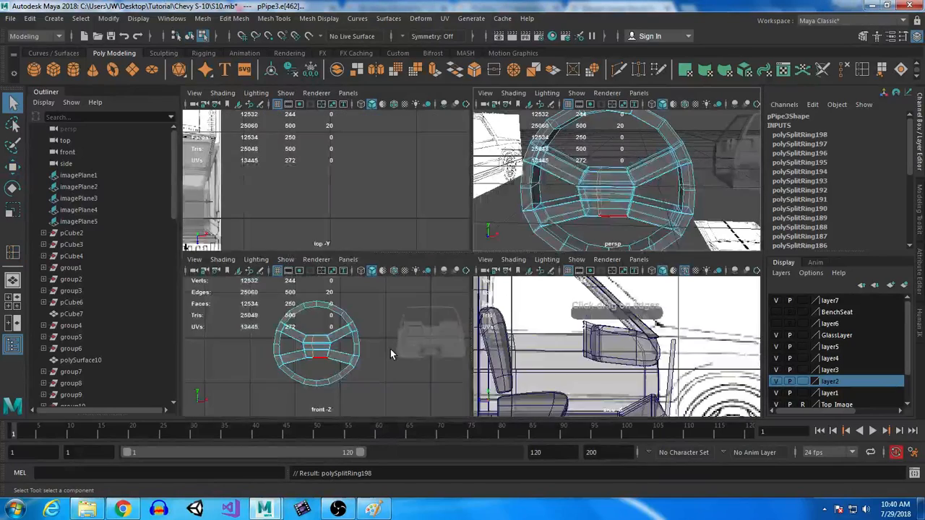
{"action": "key", "text": "space"}
{"action": "right_click_drag", "start_coordinate": [450, 243], "coordinate": [451, 209]}
{"action": "left_click_drag", "start_coordinate": [462, 151], "coordinate": [549, 401]}
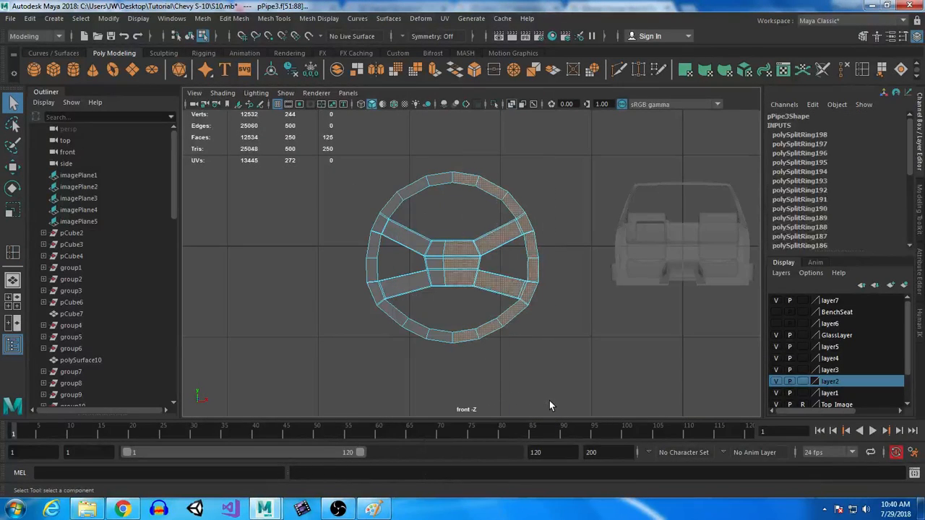
{"action": "key", "text": "Delete"}
Select the supporting edges that cross the rim beside the upper and lower spoke joints and delete them, keeping the spokes' own loops.
{"action": "right_click_drag", "start_coordinate": [473, 217], "coordinate": [563, 354], "text": "alt"}
{"action": "middle_click_drag", "start_coordinate": [446, 221], "coordinate": [523, 232], "text": "alt"}
{"action": "right_click_drag", "start_coordinate": [520, 240], "coordinate": [520, 241], "text": "alt"}
{"action": "middle_click_drag", "start_coordinate": [520, 241], "coordinate": [531, 350], "text": "alt"}
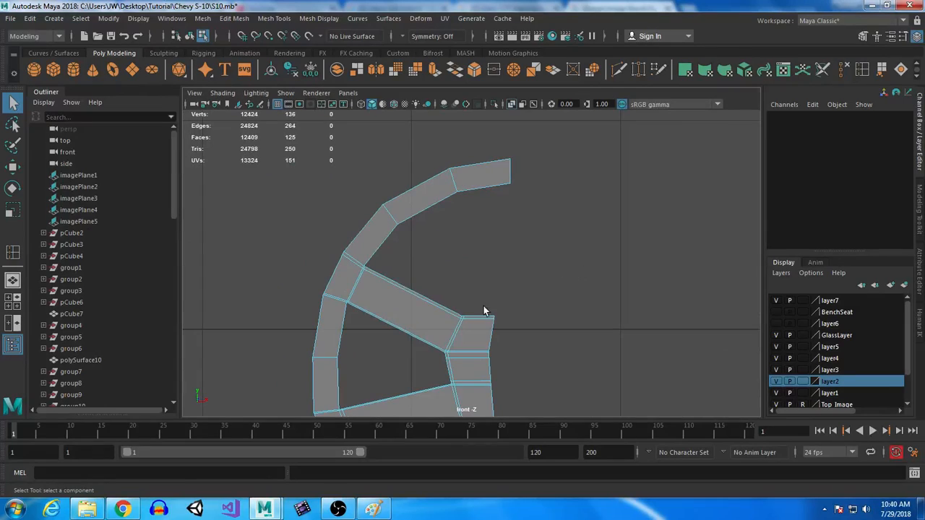
{"action": "scroll", "coordinate": [529, 320], "scroll_direction": "up", "scroll_amount": 5}
{"action": "right_click_drag", "start_coordinate": [542, 175], "coordinate": [542, 289]}
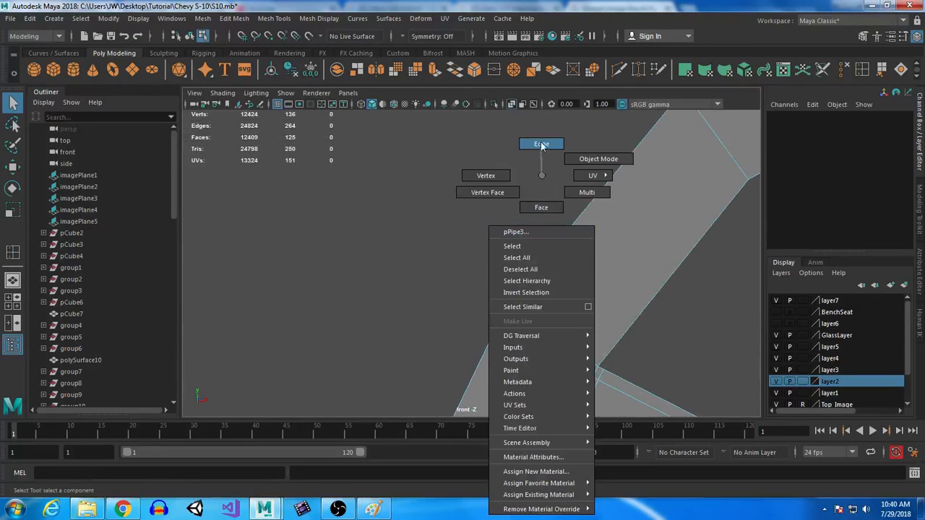
{"action": "right_click_drag", "start_coordinate": [542, 145], "coordinate": [541, 145]}
{"action": "mouse_move", "coordinate": [506, 330]}
{"action": "left_mouse_down"}
{"action": "mouse_move", "coordinate": [508, 312]}
{"action": "mouse_move", "coordinate": [499, 341]}
{"action": "left_mouse_up"}
{"action": "middle_click_drag", "start_coordinate": [567, 389], "coordinate": [555, 204], "text": "alt"}
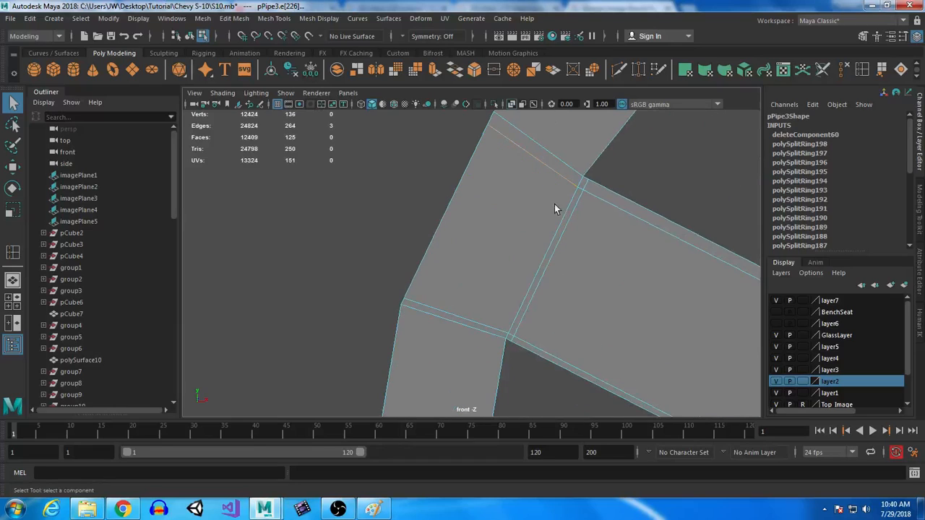
{"action": "middle_click_drag", "start_coordinate": [526, 360], "coordinate": [547, 330], "text": "alt"}
{"action": "left_click_drag", "start_coordinate": [442, 280], "coordinate": [426, 289], "text": "shift"}
{"action": "middle_click_drag", "start_coordinate": [497, 382], "coordinate": [479, 199], "text": "alt"}
{"action": "middle_click_drag", "start_coordinate": [483, 364], "coordinate": [424, 177], "text": "alt"}
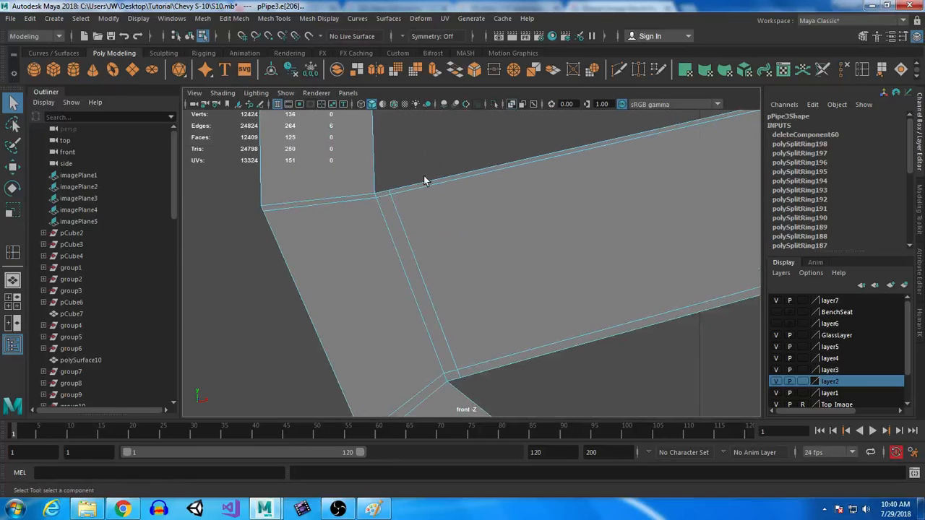
{"action": "mouse_move", "coordinate": [266, 221]}
{"action": "left_mouse_down", "text": "shift"}
{"action": "mouse_move", "coordinate": [269, 206]}
{"action": "mouse_move", "coordinate": [276, 229]}
{"action": "left_mouse_up", "text": "shift"}
{"action": "middle_click_drag", "start_coordinate": [407, 403], "coordinate": [388, 232], "text": "alt"}
{"action": "left_click_drag", "start_coordinate": [335, 253], "coordinate": [347, 268], "text": "shift"}
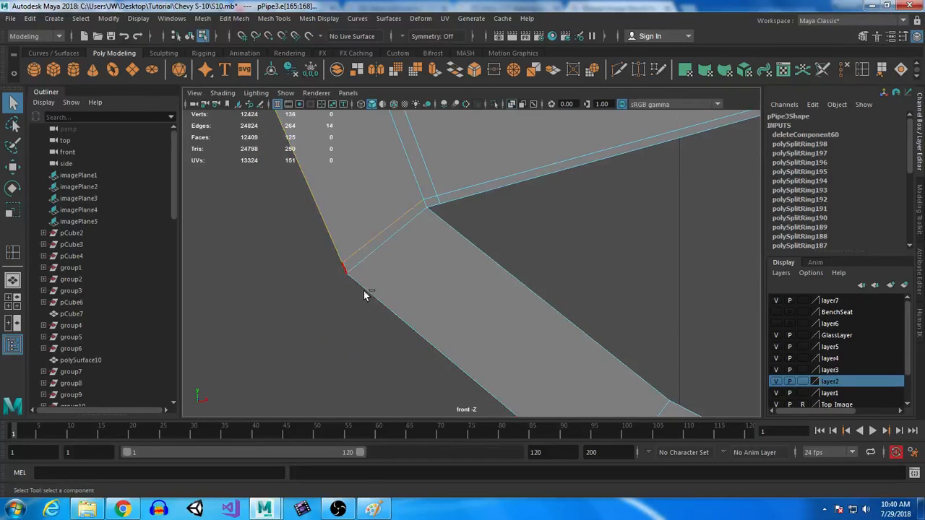
{"action": "left_click_drag", "start_coordinate": [323, 199], "coordinate": [324, 199], "text": "ctrl"}
{"action": "key", "text": "space"}
{"action": "key", "text": "space"}
{"action": "left_click_drag", "start_coordinate": [432, 281], "coordinate": [448, 260], "text": "alt"}
{"action": "left_click", "coordinate": [844, 70]}
Turn off X-ray shading and use Multi-Cut to connect the upper spoke's loose joint vertices to the rim's outer corner vertices.
{"action": "right_click_drag", "start_coordinate": [386, 275], "coordinate": [465, 357], "text": "alt"}
{"action": "left_click_drag", "start_coordinate": [373, 304], "coordinate": [478, 346], "text": "alt"}
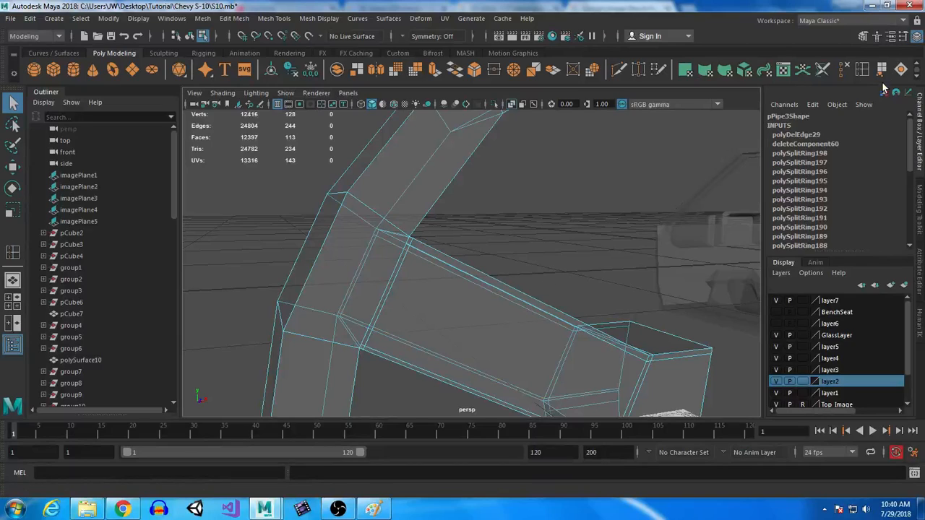
{"action": "left_click", "coordinate": [618, 70]}
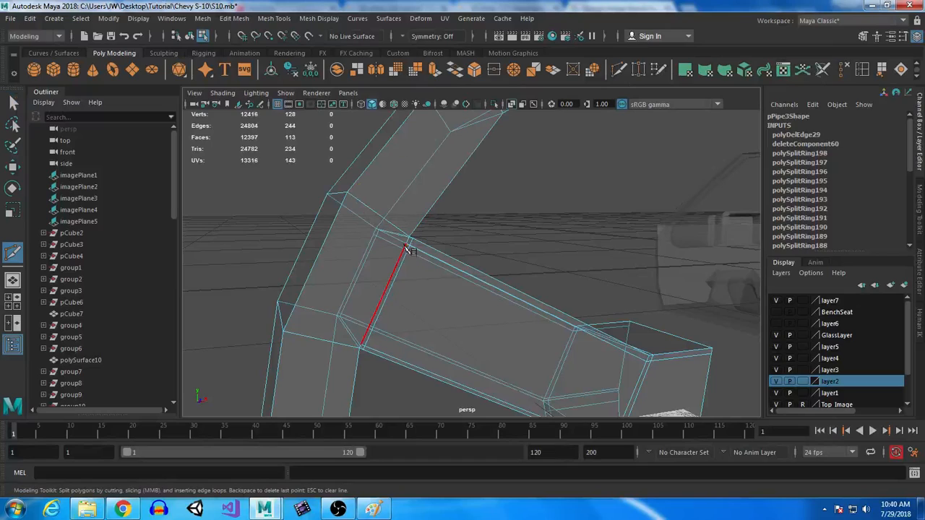
{"action": "left_click", "coordinate": [509, 104]}
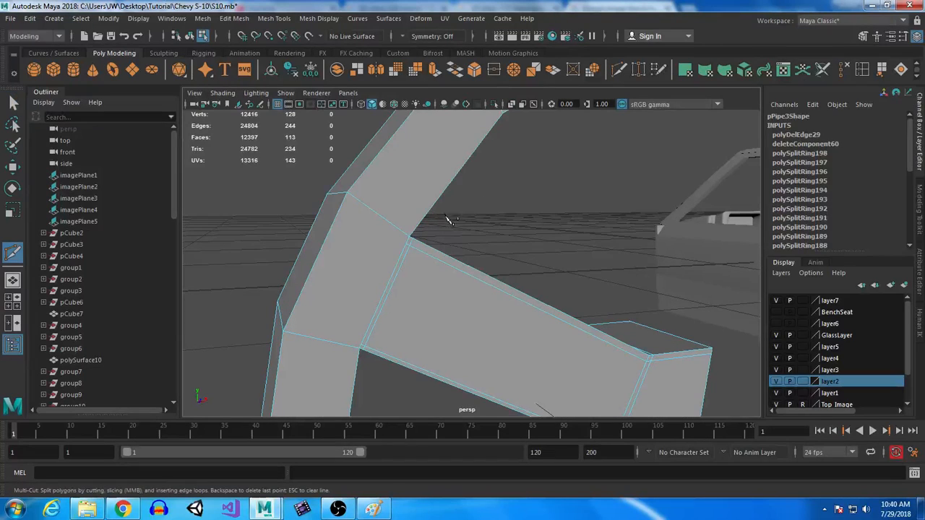
{"action": "scroll", "coordinate": [398, 235], "scroll_direction": "up", "scroll_amount": 4}
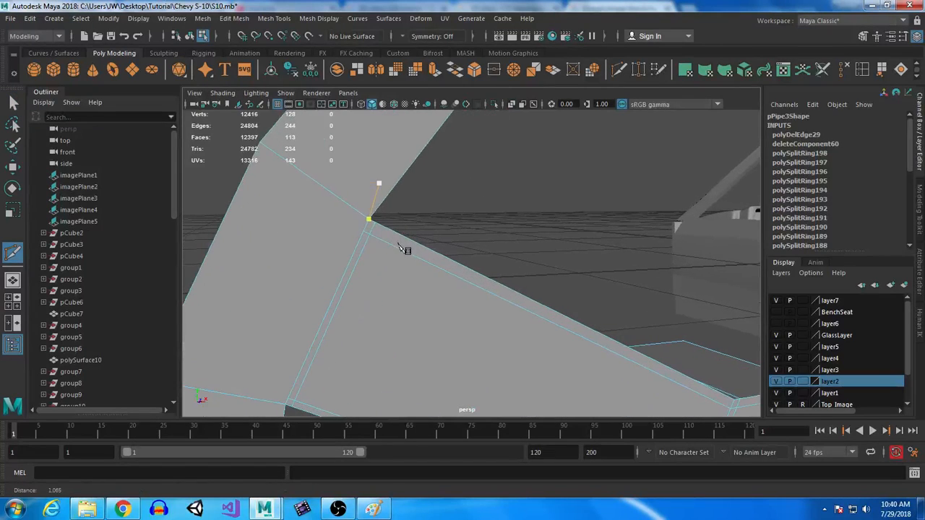
{"action": "left_click", "coordinate": [260, 144]}
{"action": "right_click", "coordinate": [260, 145]}
{"action": "middle_click_drag", "start_coordinate": [392, 252], "coordinate": [459, 210], "text": "alt"}
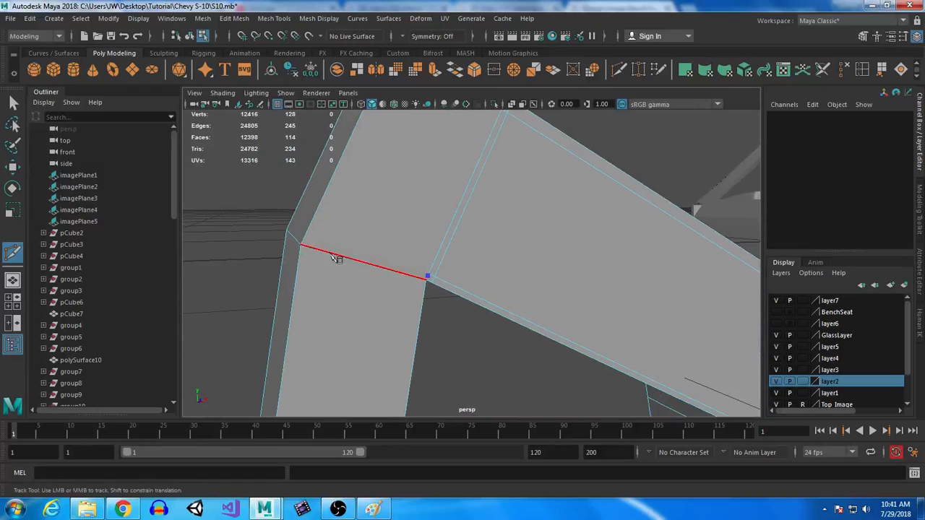
{"action": "middle_click_drag", "start_coordinate": [421, 290], "coordinate": [430, 221], "text": "alt"}
{"action": "right_click", "coordinate": [430, 221]}
Use Multi-Cut to connect the lower spoke's loose joint vertices to the rim's outer corner vertices.
{"action": "middle_click_drag", "start_coordinate": [457, 253], "coordinate": [414, 226], "text": "alt"}
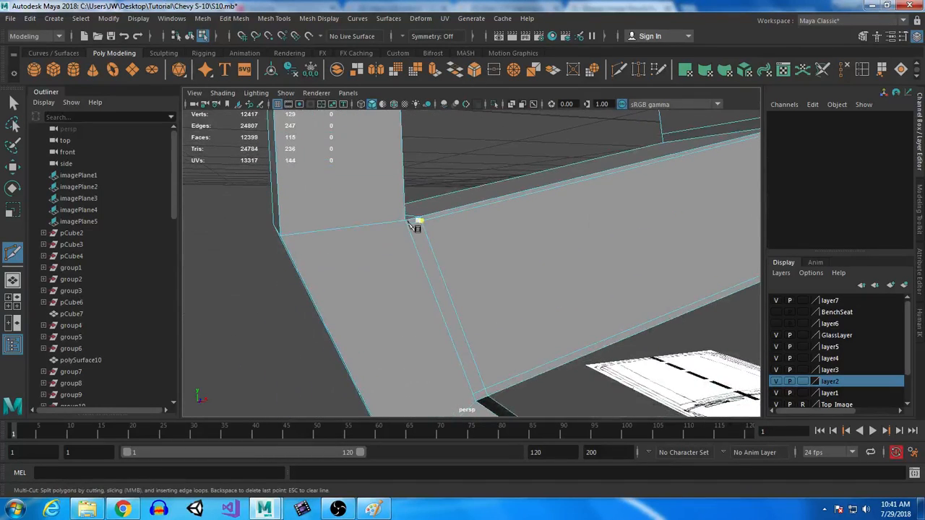
{"action": "left_click", "coordinate": [281, 237]}
{"action": "right_click", "coordinate": [406, 280]}
{"action": "right_click_drag", "start_coordinate": [470, 259], "coordinate": [464, 294], "text": "alt"}
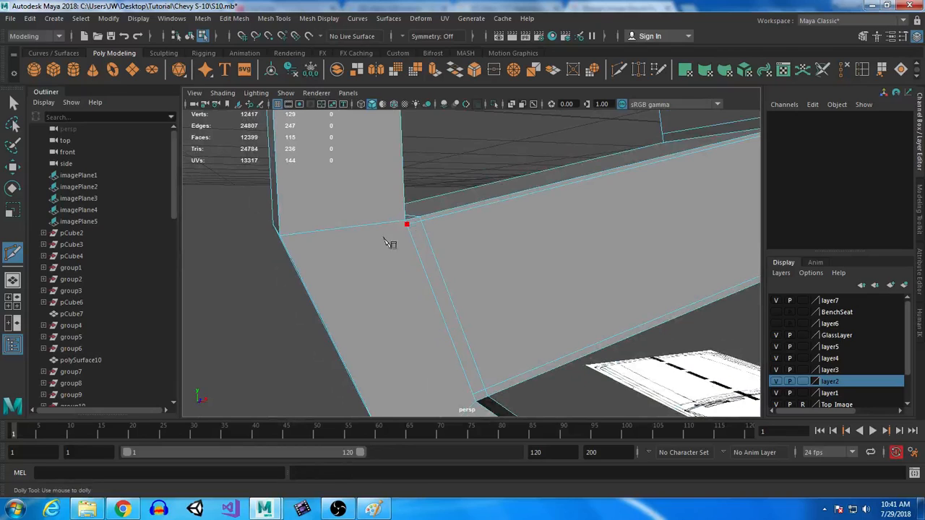
{"action": "middle_click_drag", "start_coordinate": [327, 246], "coordinate": [468, 253], "text": "alt"}
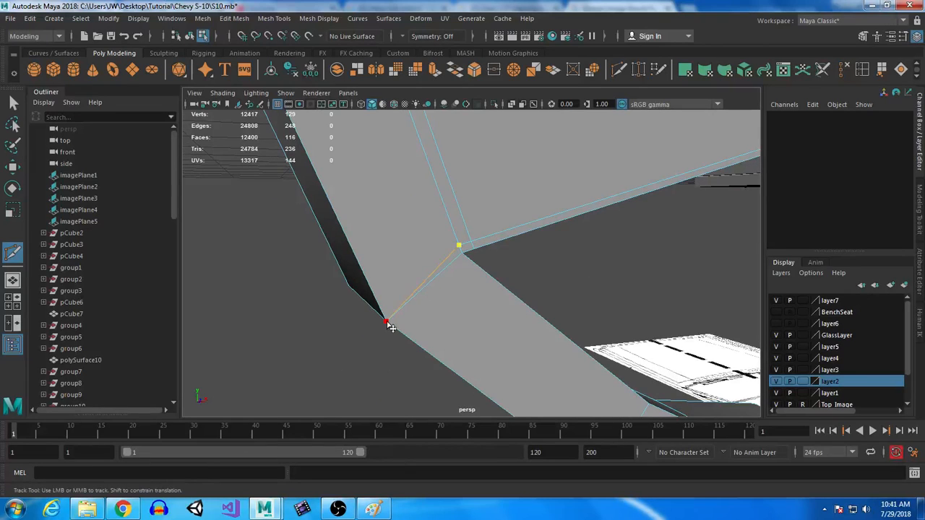
{"action": "key", "text": "F8"}
Turn on smooth preview for the half wheel and create its mirrored duplicate with Duplicate Special, leaving the copy unsmoothed.
{"action": "right_click_drag", "start_coordinate": [492, 301], "coordinate": [502, 143], "text": "alt"}
{"action": "key", "text": "3"}
{"action": "left_click", "coordinate": [12, 103]}
{"action": "left_click", "coordinate": [329, 325]}
{"action": "left_click_drag", "start_coordinate": [328, 336], "coordinate": [498, 244], "text": "alt"}
{"action": "left_click", "coordinate": [557, 332]}
{"action": "left_click_drag", "start_coordinate": [557, 333], "coordinate": [487, 346], "text": "alt"}
{"action": "key", "text": "ctrl+shift+d"}
{"action": "key", "text": "1"}
Delete the mirrored half's rim segments nearest the centre, at both the upper and lower ends.
{"action": "right_click_drag", "start_coordinate": [522, 147], "coordinate": [522, 119]}
{"action": "double_click", "coordinate": [504, 143]}
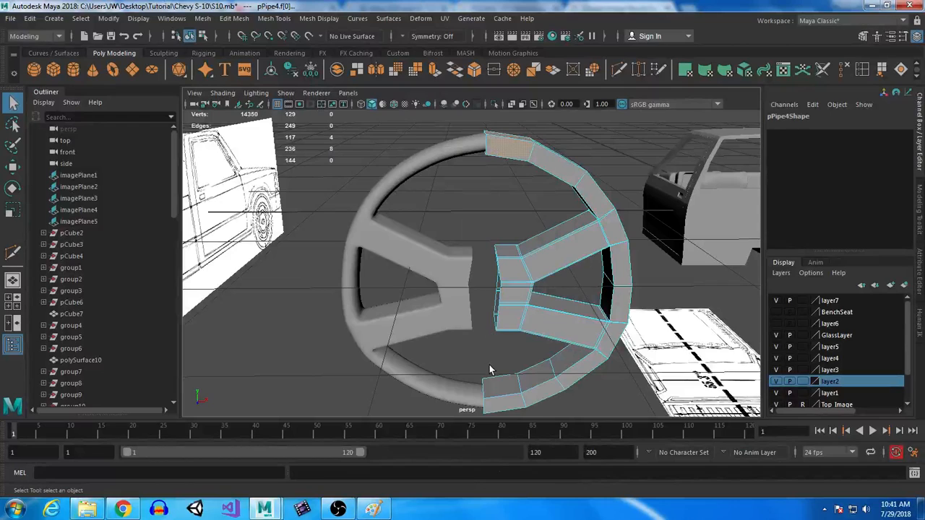
{"action": "double_click", "coordinate": [495, 394], "text": "shift"}
{"action": "key", "text": "Delete"}
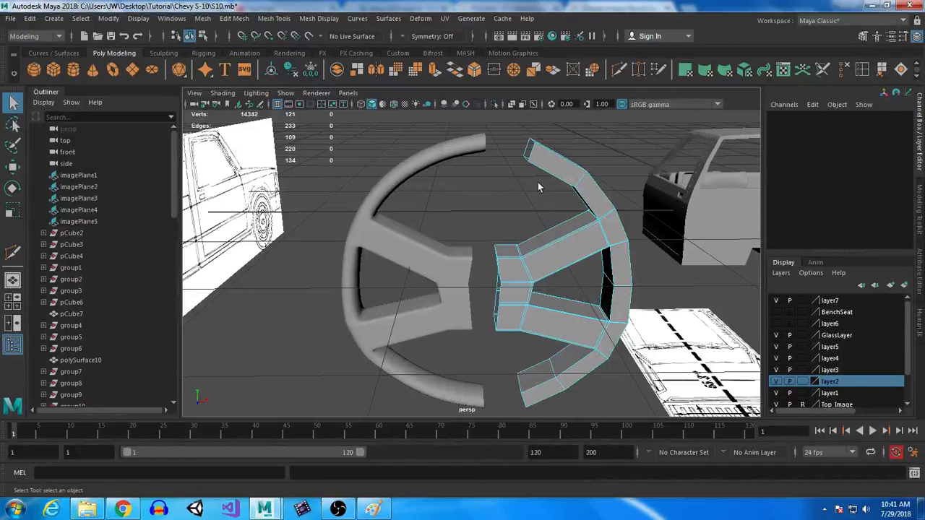
Combine the two steering wheel halves into one mesh and turn off its smooth preview.
{"action": "right_click_drag", "start_coordinate": [542, 159], "coordinate": [598, 140]}
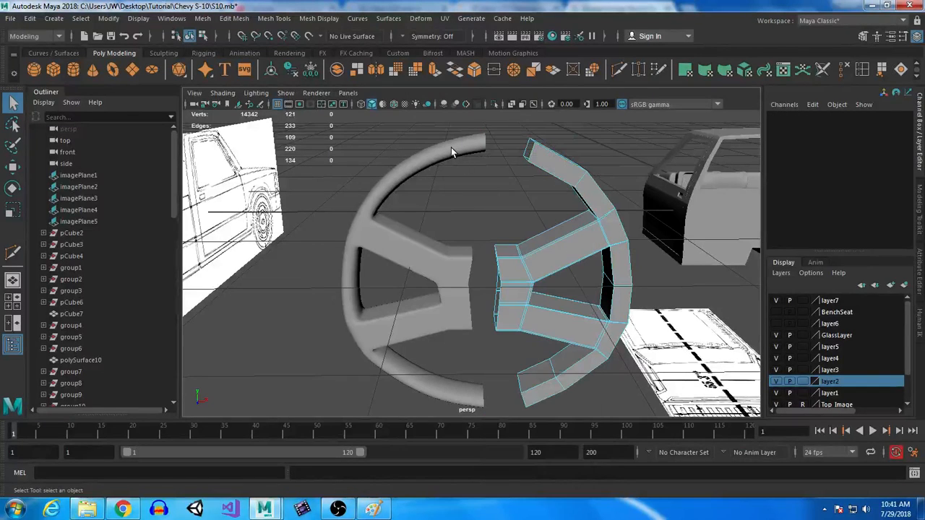
{"action": "left_click", "coordinate": [337, 70]}
{"action": "key", "text": "1"}
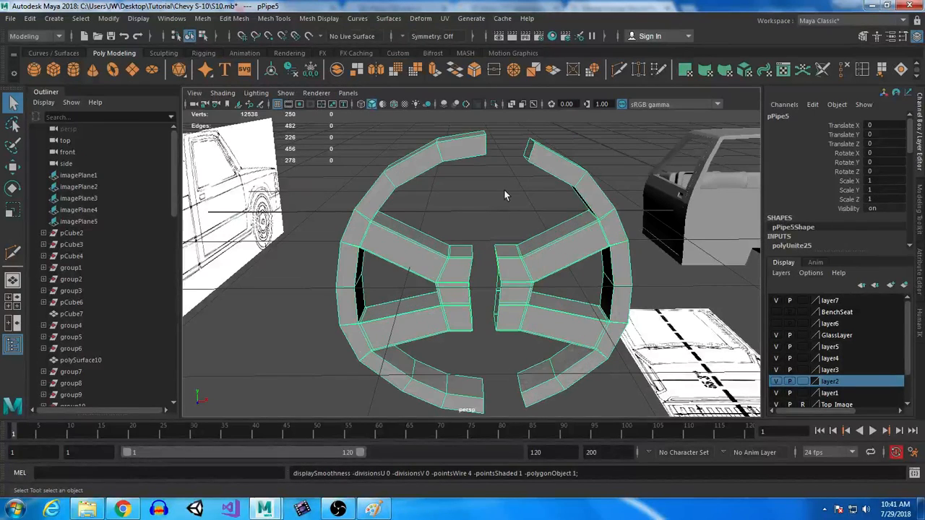
Bridge the open borders between the halves at the rim's upper gap, hub and lower gap, and delete the hub's two extra vertical edge loops.
{"action": "right_click_drag", "start_coordinate": [544, 159], "coordinate": [537, 149]}
{"action": "left_click", "coordinate": [531, 150]}
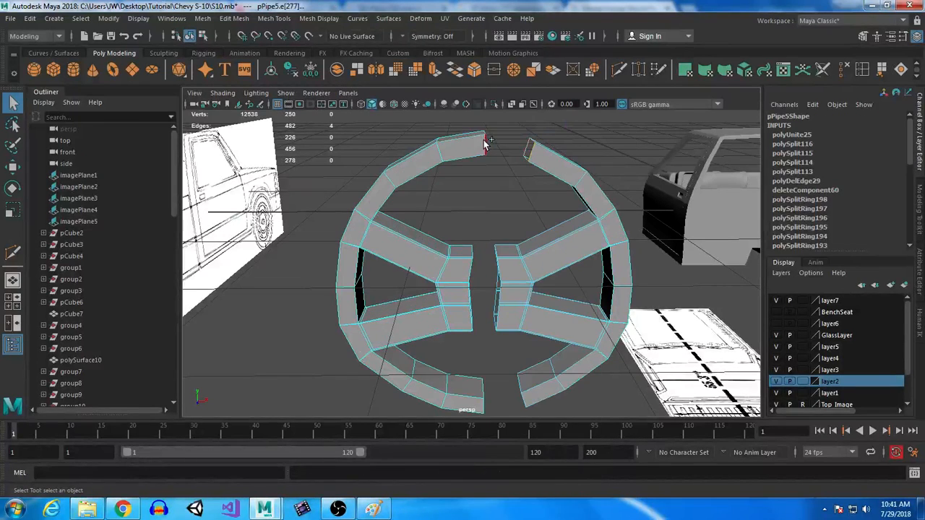
{"action": "left_click", "coordinate": [454, 69]}
{"action": "left_click", "coordinate": [496, 269]}
{"action": "key", "text": "g"}
{"action": "left_click", "coordinate": [516, 383]}
{"action": "key", "text": "g"}
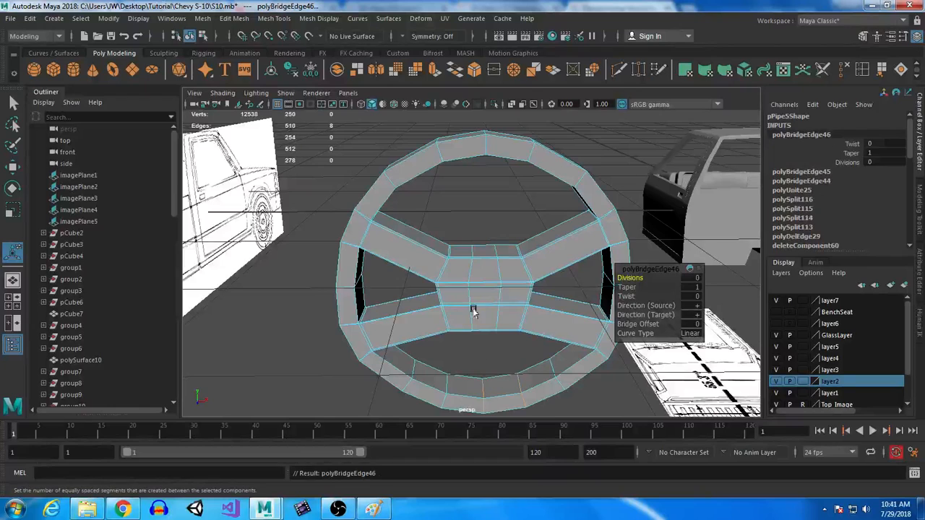
{"action": "double_click", "coordinate": [498, 271]}
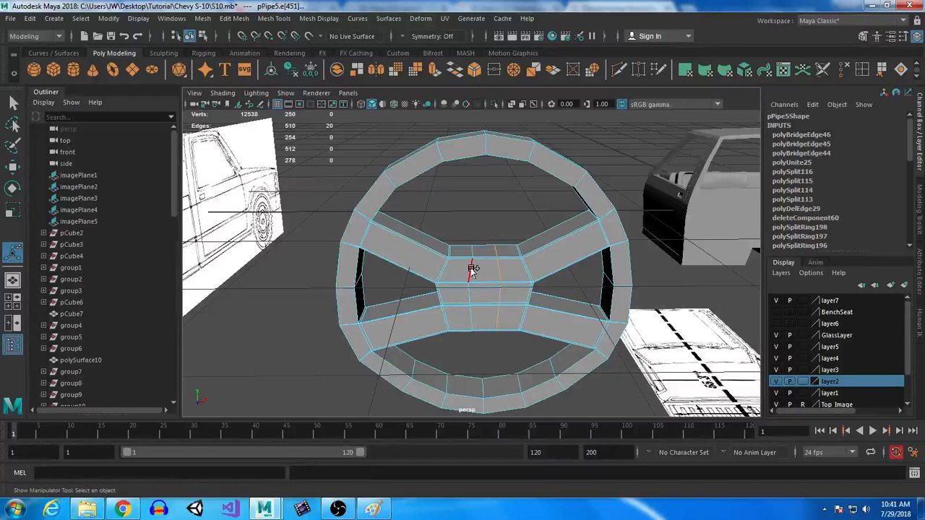
{"action": "left_click", "coordinate": [855, 72]}
Make the steering wheel thinner by scaling it to about 0.6 along Z.
{"action": "scroll", "coordinate": [526, 318], "scroll_direction": "down", "scroll_amount": 3}
{"action": "left_click_drag", "start_coordinate": [527, 322], "coordinate": [420, 254], "text": "alt"}
{"action": "right_click_drag", "start_coordinate": [420, 254], "coordinate": [471, 160]}
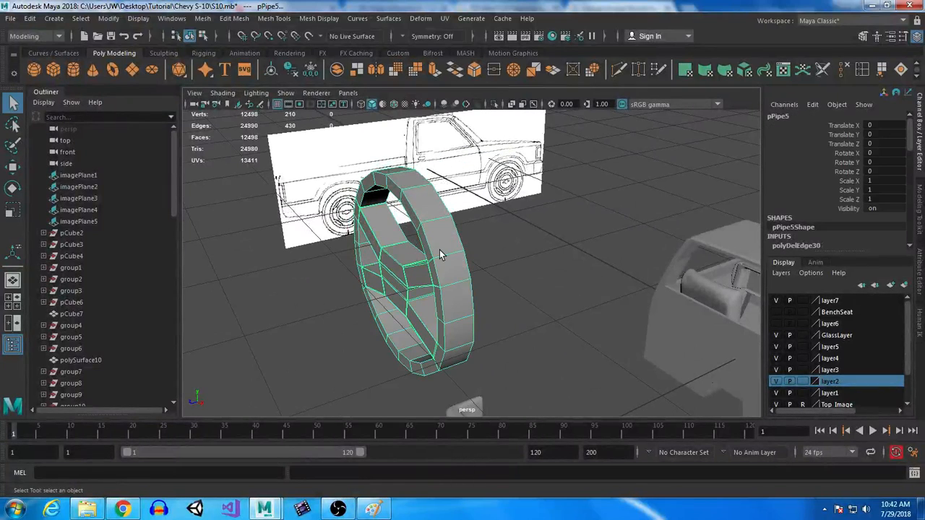
{"action": "key", "text": "r"}
{"action": "left_click_drag", "start_coordinate": [350, 287], "coordinate": [376, 283]}
{"action": "left_click_drag", "start_coordinate": [347, 323], "coordinate": [419, 320], "text": "alt"}
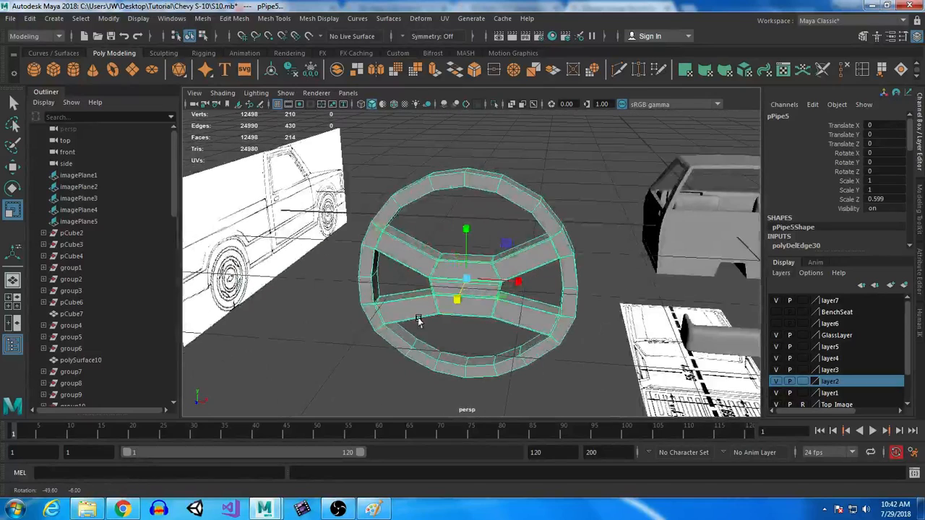
Switch to Chrome to check the steering wheel reference photo and return to Maya.
{"action": "left_click", "coordinate": [123, 509]}
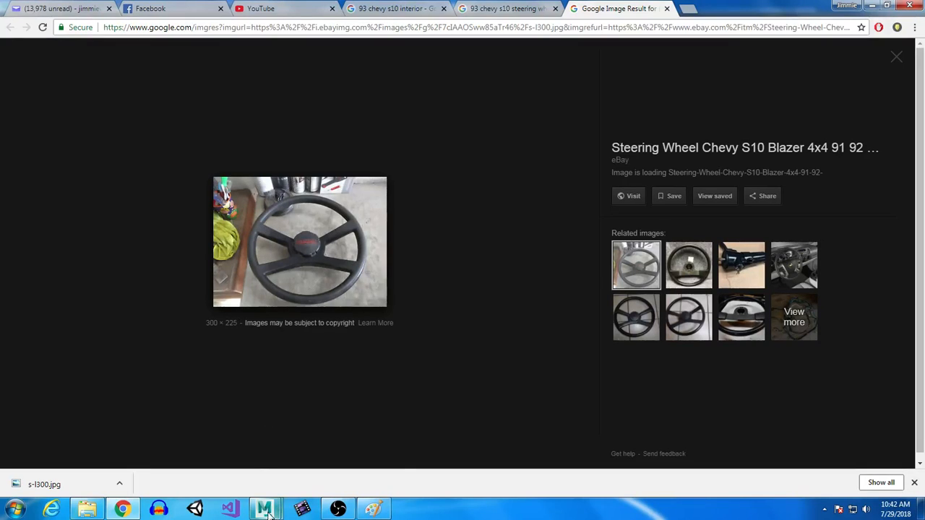
{"action": "mouse_move", "coordinate": [266, 513]}
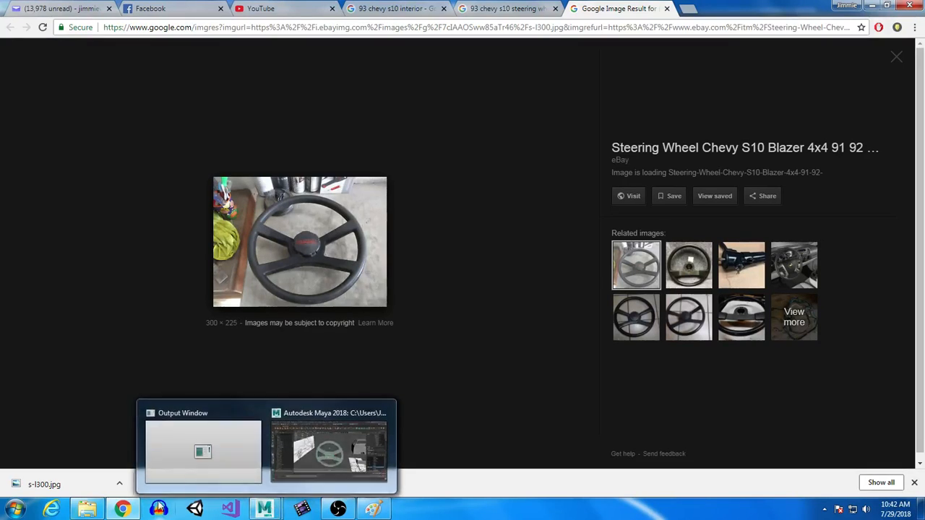
{"action": "left_click", "coordinate": [330, 451]}
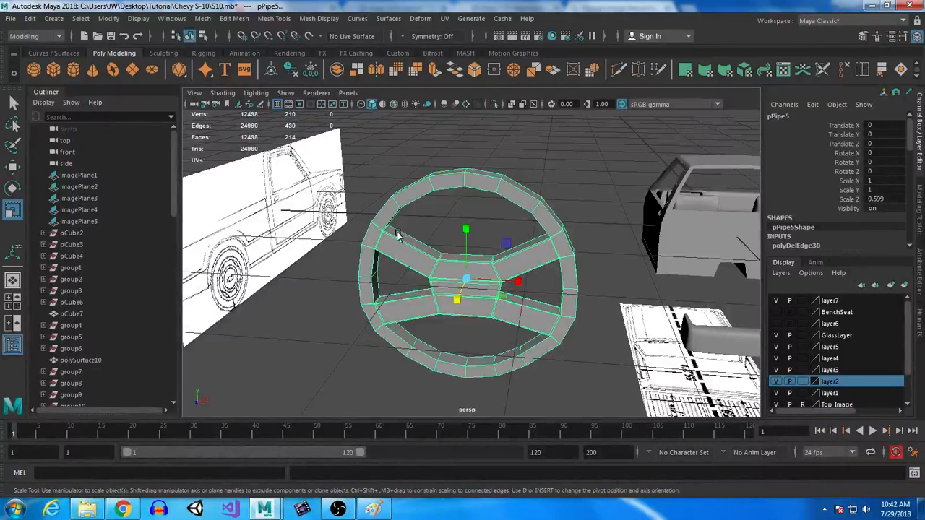
Insert an edge loop across each of the four spokes near its joint with the rim.
{"action": "left_click_drag", "start_coordinate": [483, 325], "coordinate": [476, 299], "text": "alt"}
{"action": "scroll", "coordinate": [481, 325], "scroll_direction": "up", "scroll_amount": 5}
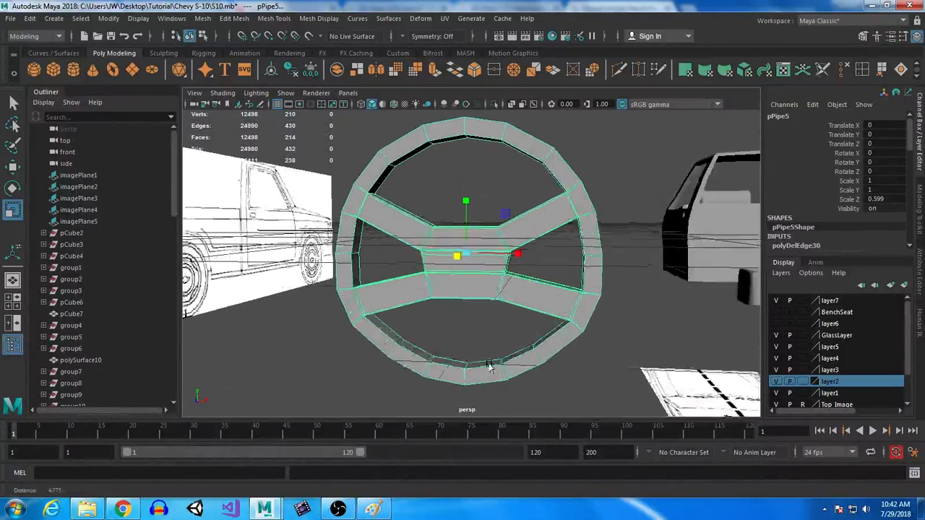
{"action": "key", "text": "ctrl+r"}
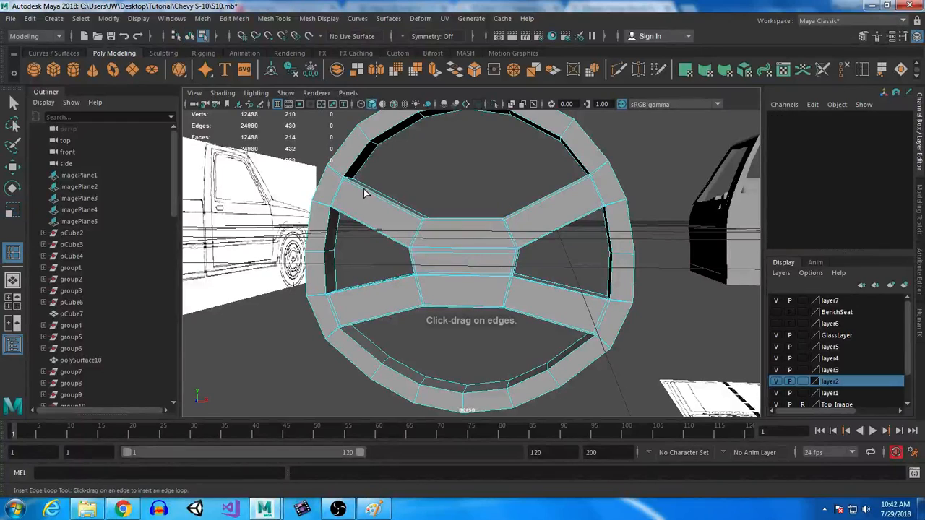
{"action": "left_click", "coordinate": [371, 287]}
{"action": "left_click", "coordinate": [353, 292]}
{"action": "left_click", "coordinate": [562, 192]}
{"action": "left_click", "coordinate": [580, 296]}
{"action": "key", "text": "q"}
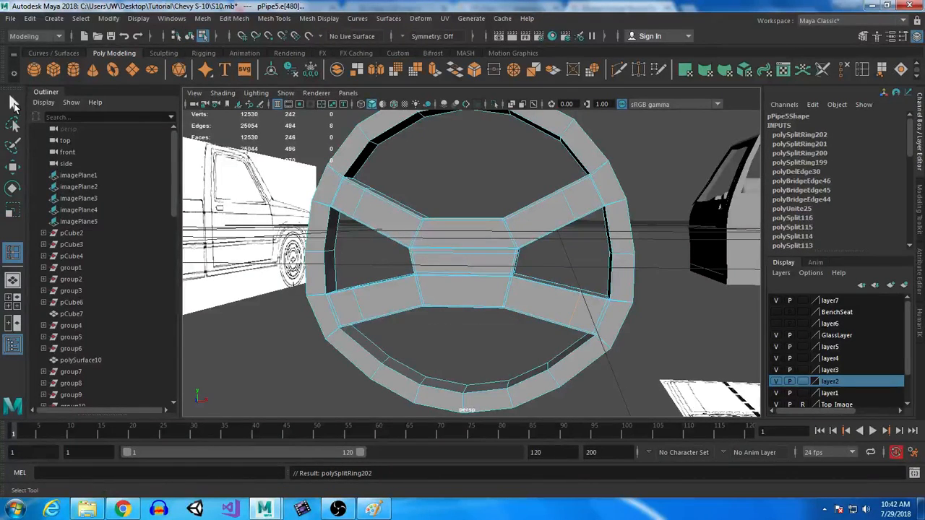
Select the hub's vertices and move them backward along the wheel's depth to recess the hub.
{"action": "right_click_drag", "start_coordinate": [490, 175], "coordinate": [436, 176]}
{"action": "left_click_drag", "start_coordinate": [397, 198], "coordinate": [483, 349]}
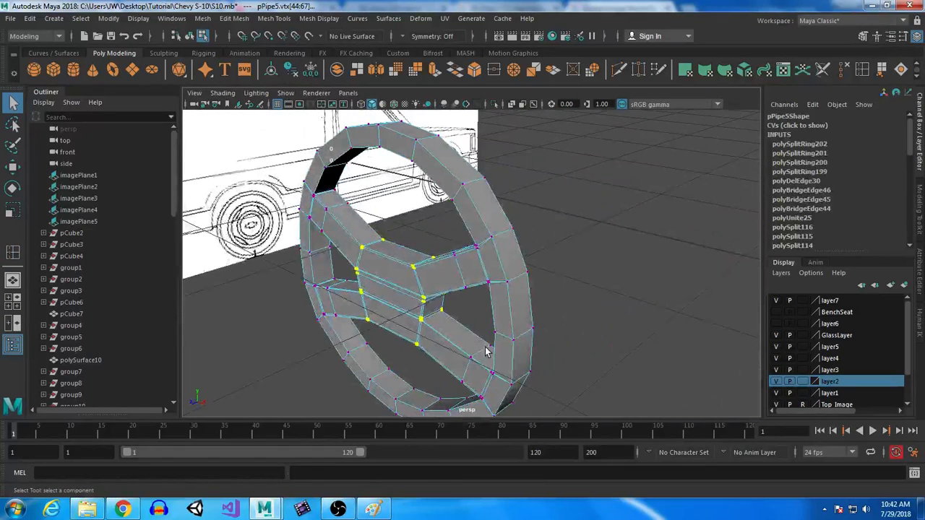
{"action": "key", "text": "w"}
{"action": "left_click_drag", "start_coordinate": [347, 307], "coordinate": [379, 302]}
Inspect the smoothed steering wheel from the side, turn the smooth preview off and switch to the front view.
{"action": "key", "text": "3"}
{"action": "right_click_drag", "start_coordinate": [487, 184], "coordinate": [532, 157]}
{"action": "left_click", "coordinate": [511, 382]}
{"action": "left_click_drag", "start_coordinate": [511, 381], "coordinate": [367, 367], "text": "alt"}
{"action": "left_click", "coordinate": [452, 268]}
{"action": "key", "text": "1"}
{"action": "key", "text": "space"}
{"action": "key", "text": "space"}
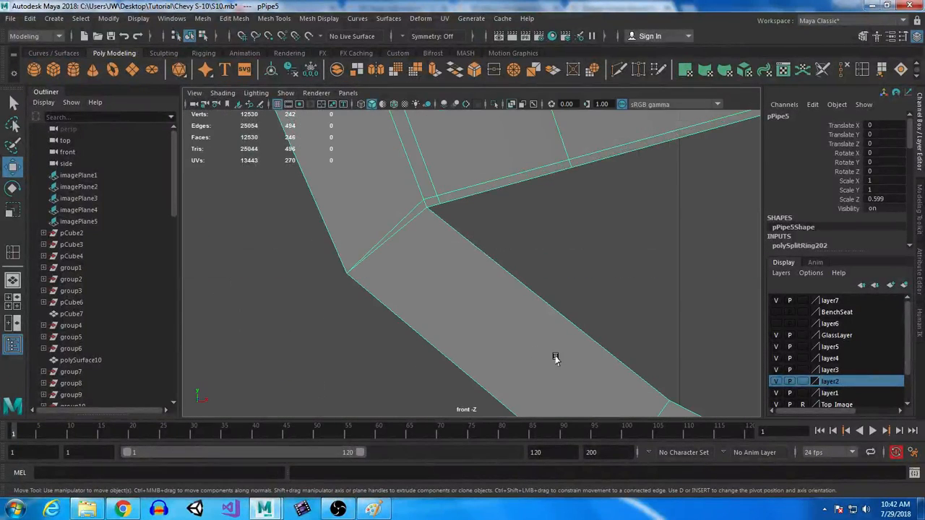
Move the steering wheel to the driver's side of the cab, at about X 2.17, Y 0.276, Z -1.826.
{"action": "right_click_drag", "start_coordinate": [555, 359], "coordinate": [469, 299], "text": "alt"}
{"action": "middle_click_drag", "start_coordinate": [586, 322], "coordinate": [465, 367], "text": "alt"}
{"action": "right_click_drag", "start_coordinate": [465, 367], "coordinate": [516, 434], "text": "alt"}
{"action": "left_click_drag", "start_coordinate": [289, 297], "coordinate": [376, 262]}
{"action": "key", "text": "space"}
{"action": "key", "text": "space"}
{"action": "scroll", "coordinate": [611, 375], "scroll_direction": "down", "scroll_amount": 10}
{"action": "scroll", "coordinate": [408, 263], "scroll_direction": "up", "scroll_amount": 15}
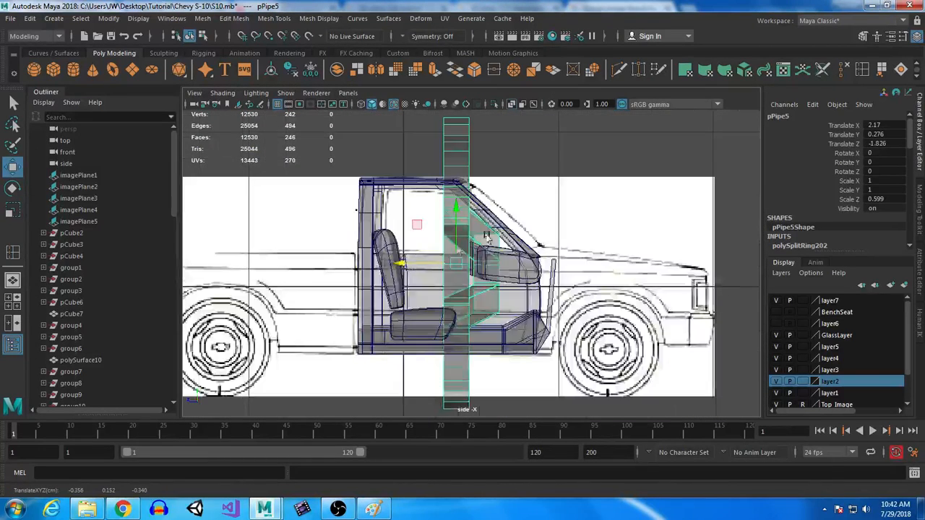
Scale the steering wheel down to about 0.134 and tilt it about -20.5° around X so it sits in front of the dashboard.
{"action": "key", "text": "r"}
{"action": "left_click_drag", "start_coordinate": [437, 264], "coordinate": [140, 279]}
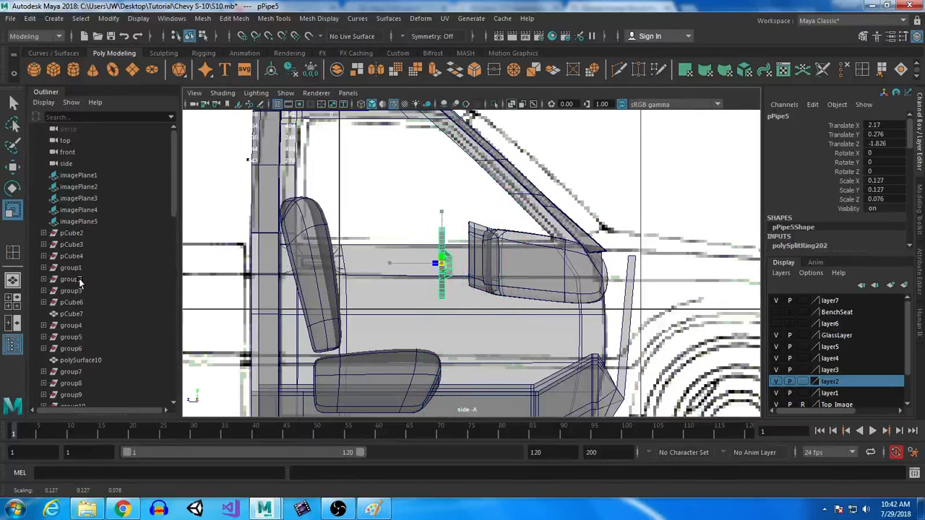
{"action": "key", "text": "e"}
{"action": "mouse_move", "coordinate": [454, 211]}
{"action": "left_mouse_down"}
{"action": "mouse_move", "coordinate": [471, 220]}
{"action": "mouse_move", "coordinate": [441, 209]}
{"action": "left_mouse_up"}
{"action": "key", "text": "w"}
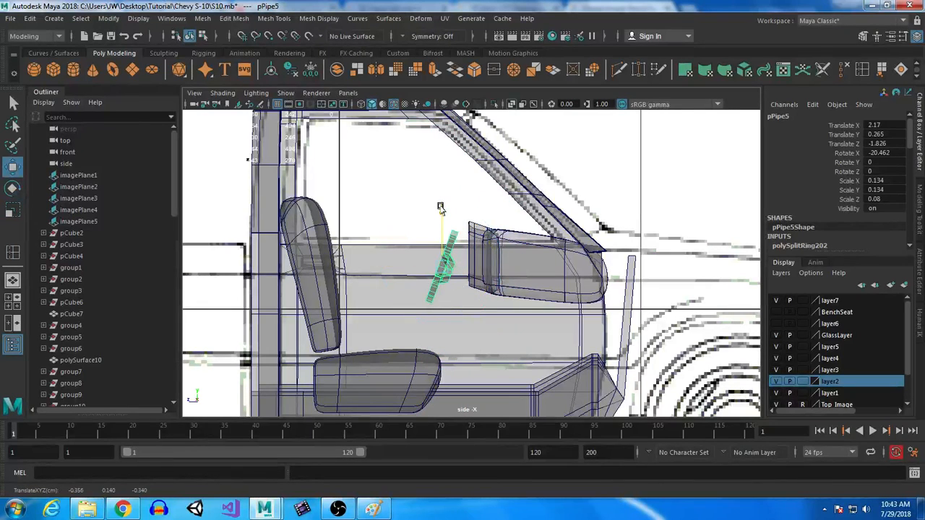
{"action": "key", "text": "space"}
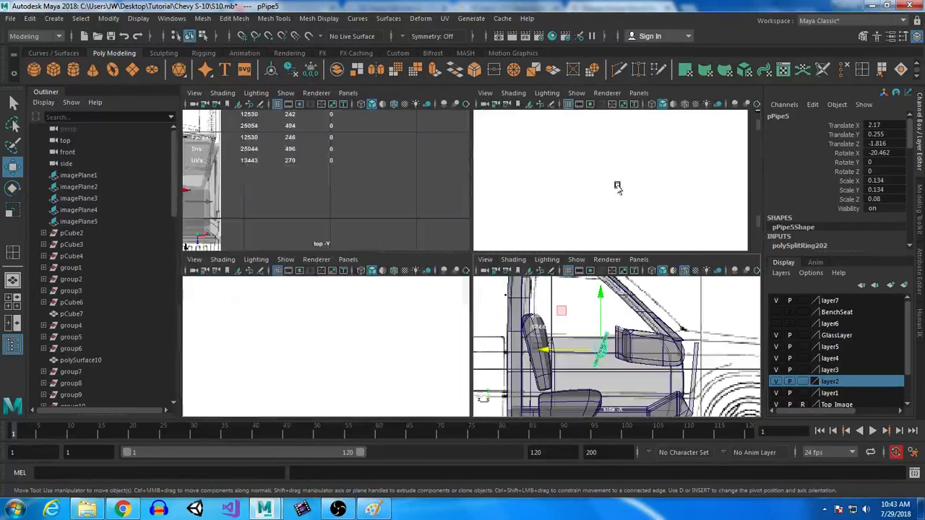
{"action": "key", "text": "space"}
{"action": "key", "text": "f"}
{"action": "mouse_move", "coordinate": [605, 314]}
{"action": "left_mouse_down", "text": "alt"}
{"action": "mouse_move", "coordinate": [605, 253]}
{"action": "mouse_move", "coordinate": [547, 287]}
{"action": "mouse_move", "coordinate": [508, 264]}
{"action": "mouse_move", "coordinate": [535, 282]}
{"action": "left_mouse_up", "text": "alt"}
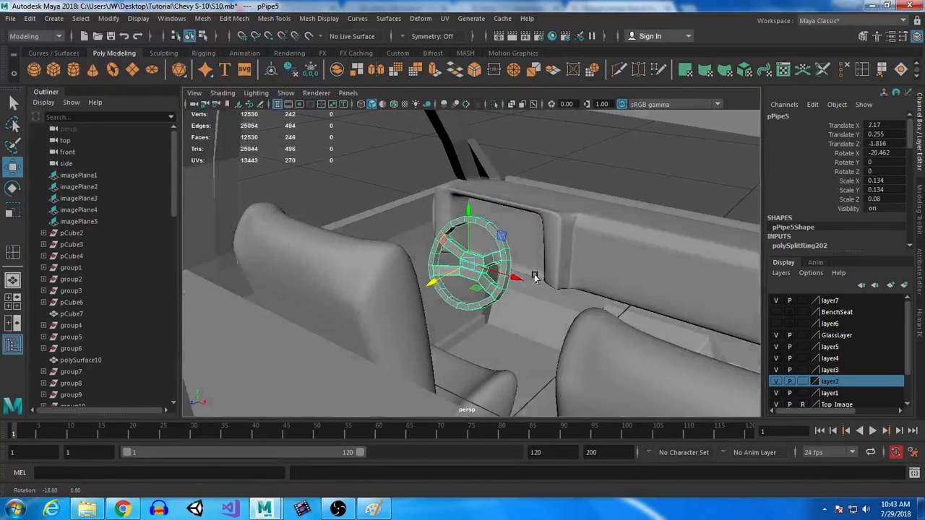
{"action": "left_click_drag", "start_coordinate": [578, 330], "coordinate": [439, 262], "text": "alt"}
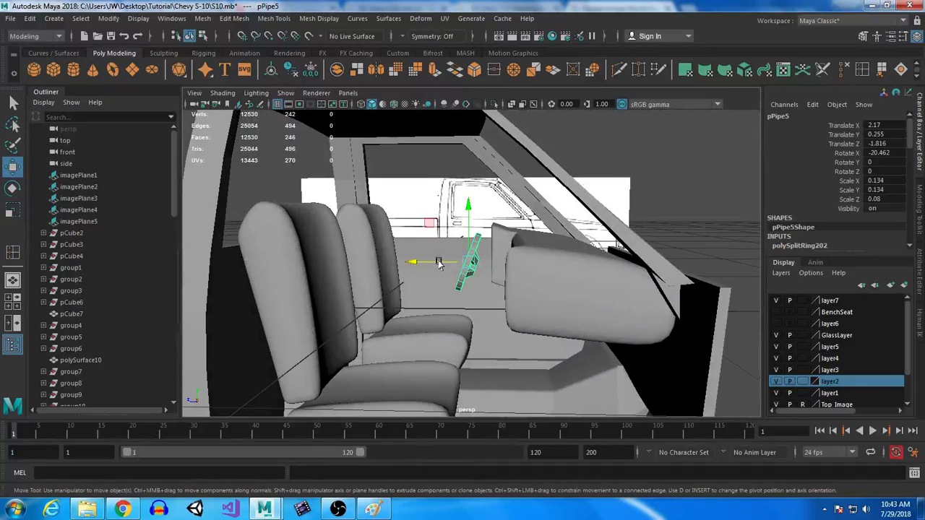
Create a polygon cylinder centred on the steering wheel's hub in the front view.
{"action": "left_click", "coordinate": [73, 71]}
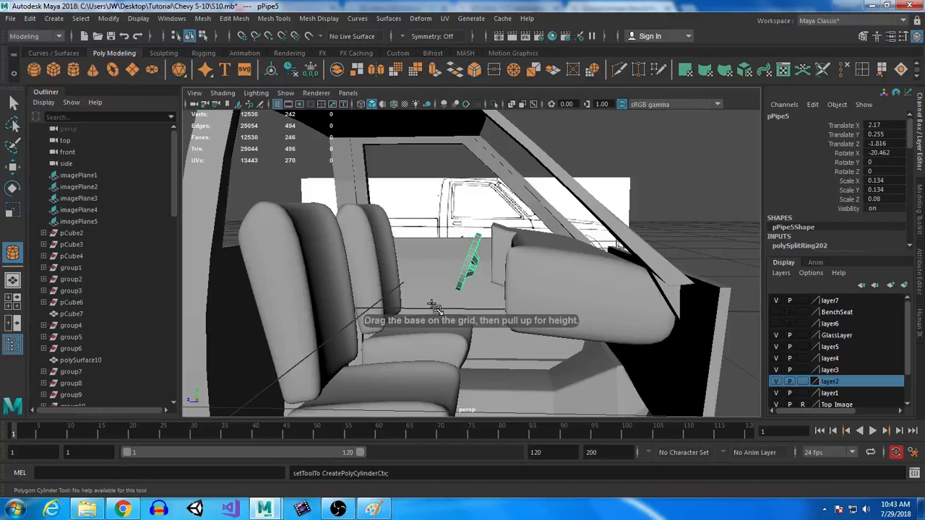
{"action": "key", "text": "space"}
{"action": "key", "text": "space"}
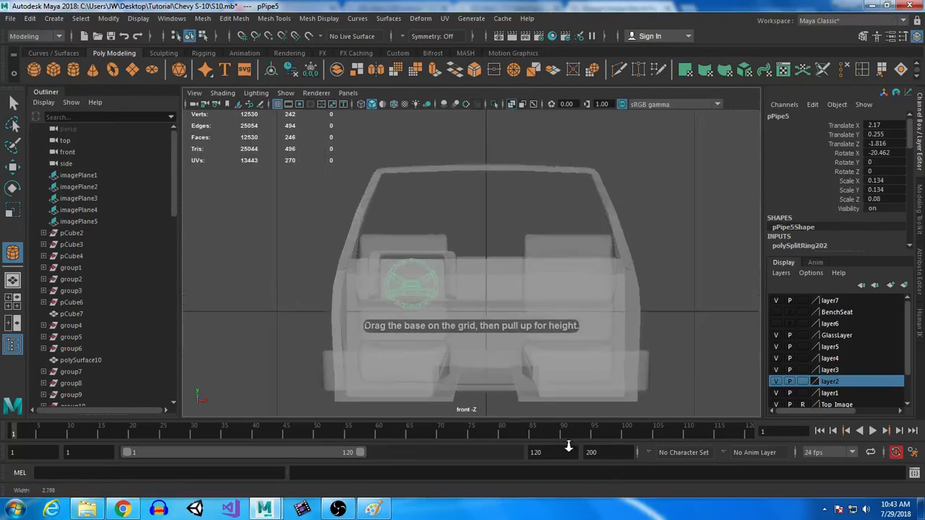
{"action": "right_click_drag", "start_coordinate": [568, 446], "coordinate": [573, 438], "text": "alt"}
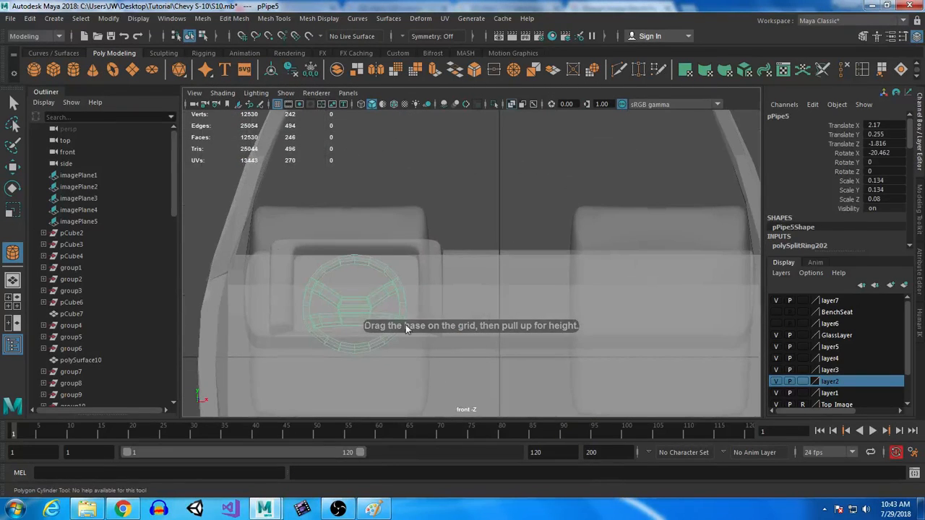
{"action": "left_click", "coordinate": [354, 311]}
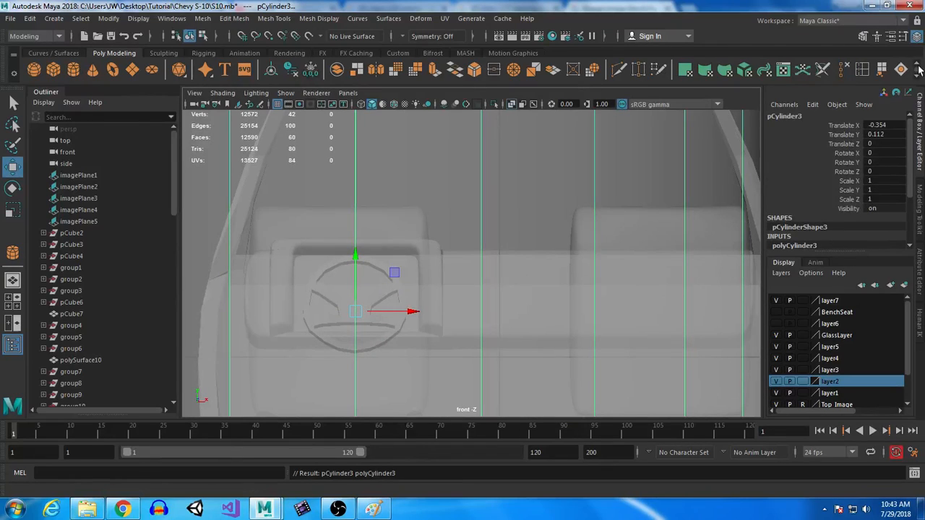
Set the cylinder's Rotate X to 90 and scale it uniformly down to about 0.03 to fit the steering wheel's hub.
{"action": "key", "text": "e"}
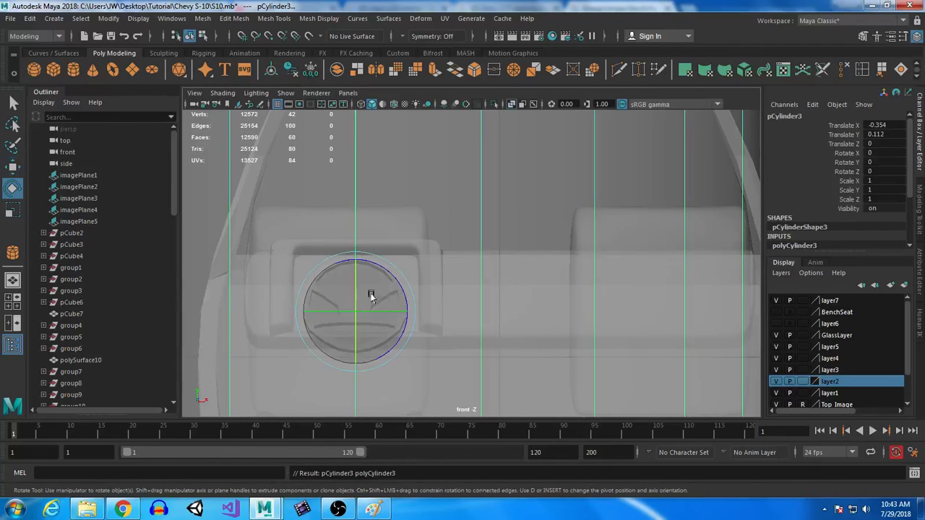
{"action": "left_click_drag", "start_coordinate": [354, 271], "coordinate": [673, 183]}
{"action": "left_click", "coordinate": [893, 152]}
{"action": "type", "text": "90"}
{"action": "key", "text": "Return"}
{"action": "middle_click_drag", "start_coordinate": [419, 291], "coordinate": [475, 270], "text": "alt"}
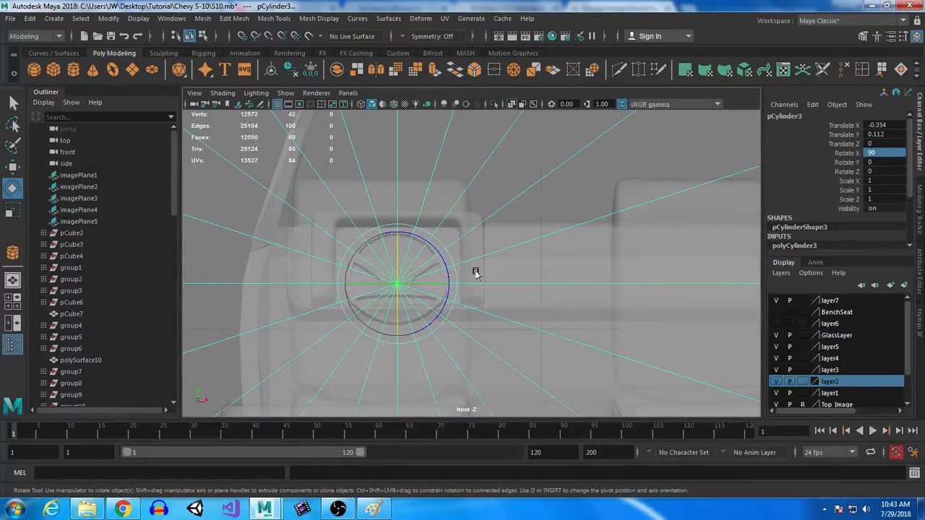
{"action": "key", "text": "r"}
{"action": "left_click_drag", "start_coordinate": [393, 285], "coordinate": [168, 290]}
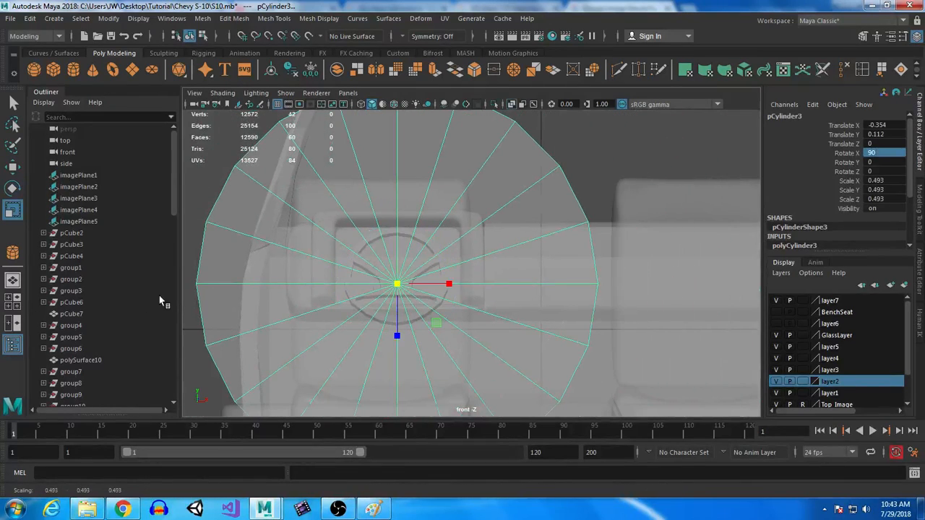
{"action": "left_click_drag", "start_coordinate": [397, 286], "coordinate": [117, 298]}
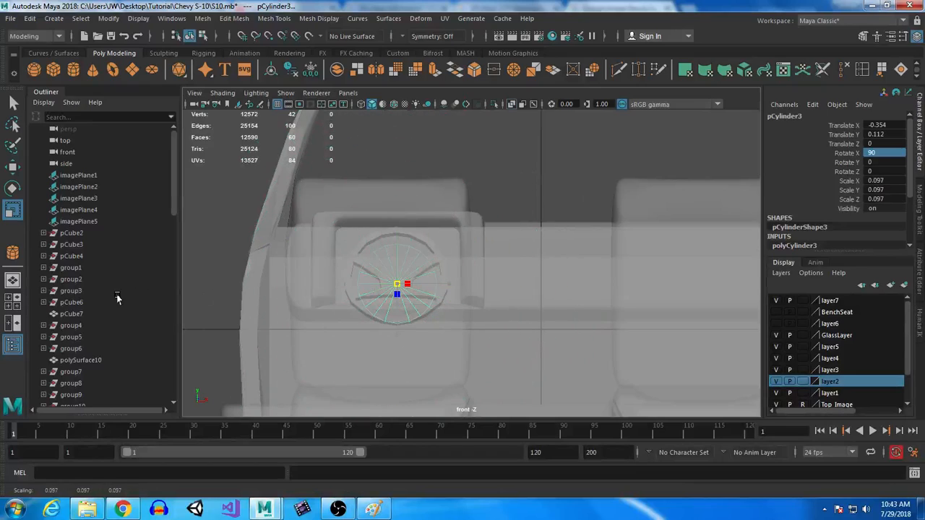
{"action": "mouse_move", "coordinate": [400, 287]}
{"action": "left_mouse_down"}
{"action": "mouse_move", "coordinate": [385, 290]}
{"action": "mouse_move", "coordinate": [404, 285]}
{"action": "left_mouse_up"}
Place the cylinder directly behind the steering wheel's hub in the side view and tilt it to about 70.3° around X.
{"action": "key", "text": "space"}
{"action": "key", "text": "space"}
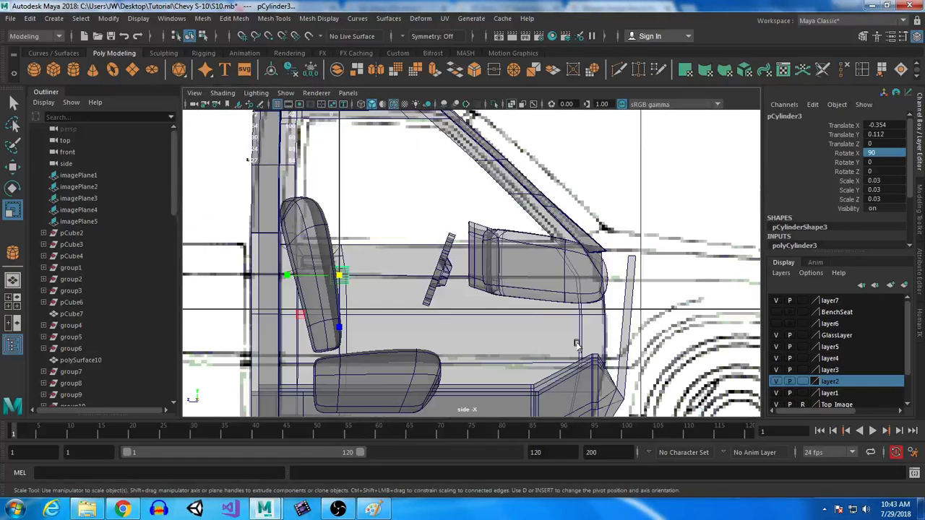
{"action": "middle_click_drag", "start_coordinate": [577, 344], "coordinate": [543, 306], "text": "alt"}
{"action": "key", "text": "w"}
{"action": "left_click_drag", "start_coordinate": [253, 241], "coordinate": [374, 262]}
{"action": "key", "text": "e"}
{"action": "left_click_drag", "start_coordinate": [455, 205], "coordinate": [469, 226]}
{"action": "key", "text": "w"}
{"action": "left_click_drag", "start_coordinate": [418, 239], "coordinate": [421, 243]}
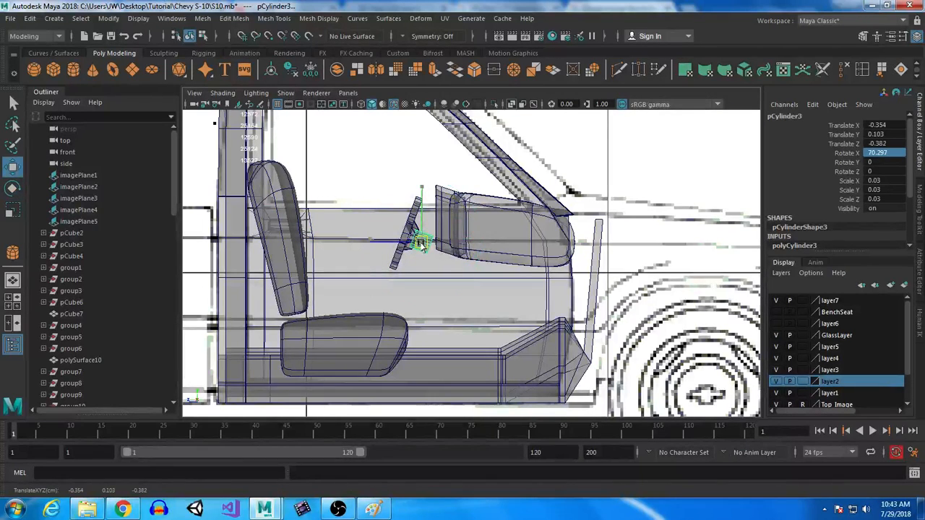
Select the cylinder's far-end vertices and pull them down and forward to the firewall to form the steering column.
{"action": "right_click_drag", "start_coordinate": [424, 196], "coordinate": [542, 293], "text": "alt"}
{"action": "right_click_drag", "start_coordinate": [349, 175], "coordinate": [287, 160]}
{"action": "left_click_drag", "start_coordinate": [320, 159], "coordinate": [470, 313]}
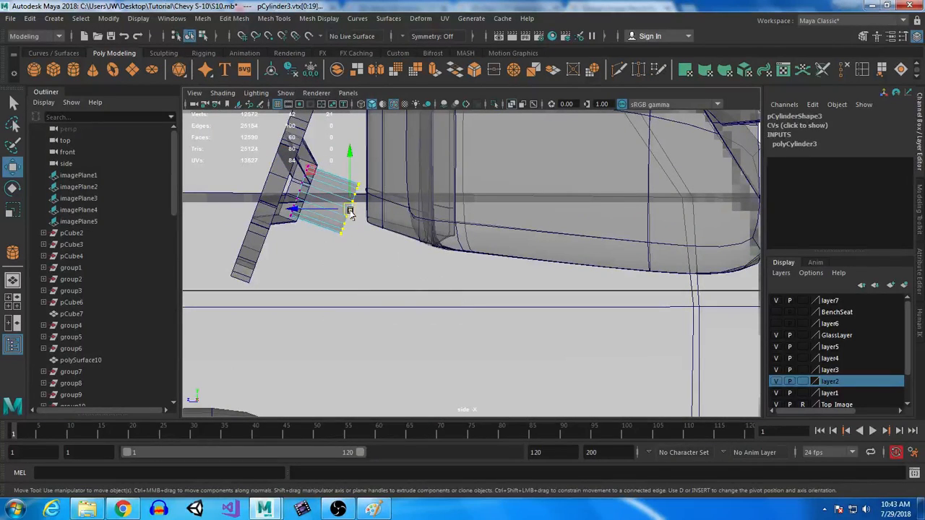
{"action": "left_click_drag", "start_coordinate": [346, 209], "coordinate": [803, 359]}
{"action": "scroll", "coordinate": [533, 333], "scroll_direction": "down", "scroll_amount": 5}
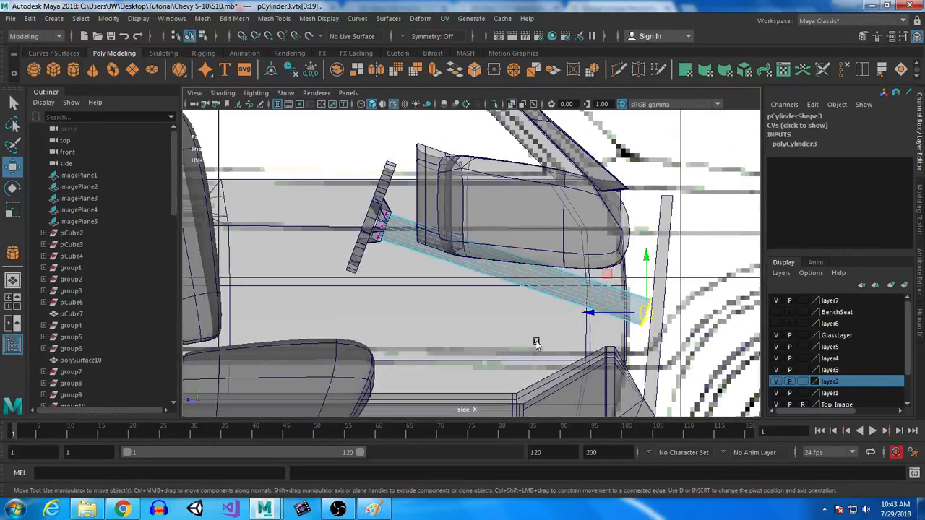
{"action": "middle_click_drag", "start_coordinate": [536, 342], "coordinate": [456, 328], "text": "alt"}
{"action": "left_click_drag", "start_coordinate": [567, 296], "coordinate": [577, 299]}
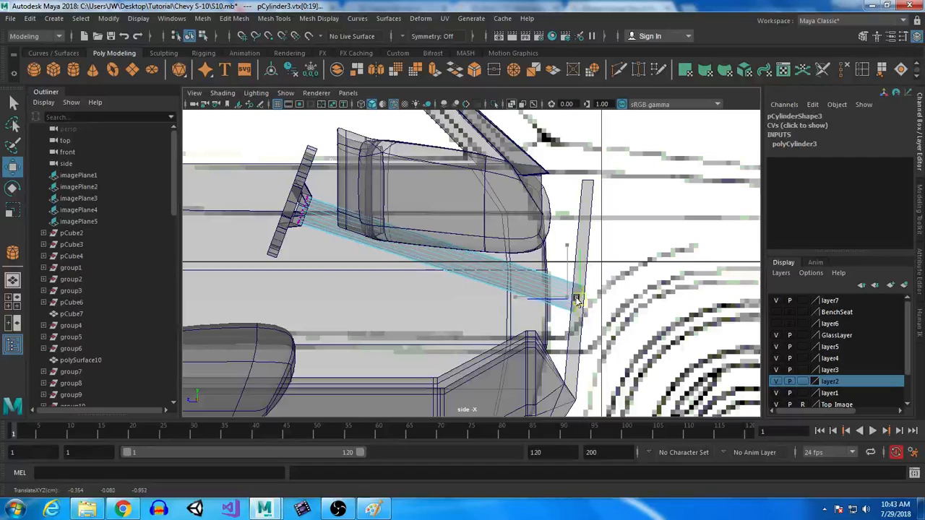
Leave vertex editing and examine the steering column and wheel from several angles in the perspective view.
{"action": "key", "text": "e"}
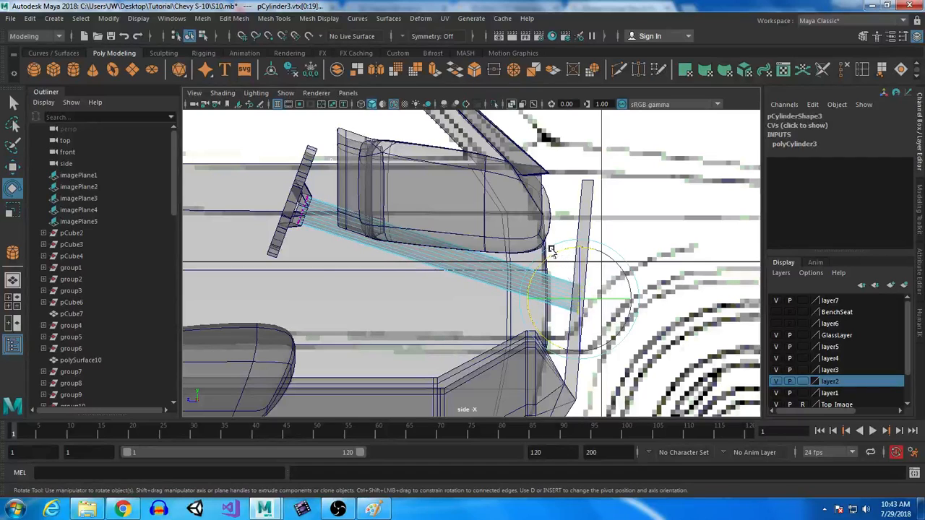
{"action": "key", "text": "space"}
{"action": "key", "text": "space"}
{"action": "right_click_drag", "start_coordinate": [496, 274], "coordinate": [550, 158]}
{"action": "left_click", "coordinate": [551, 162]}
{"action": "left_click_drag", "start_coordinate": [557, 262], "coordinate": [522, 251], "text": "alt"}
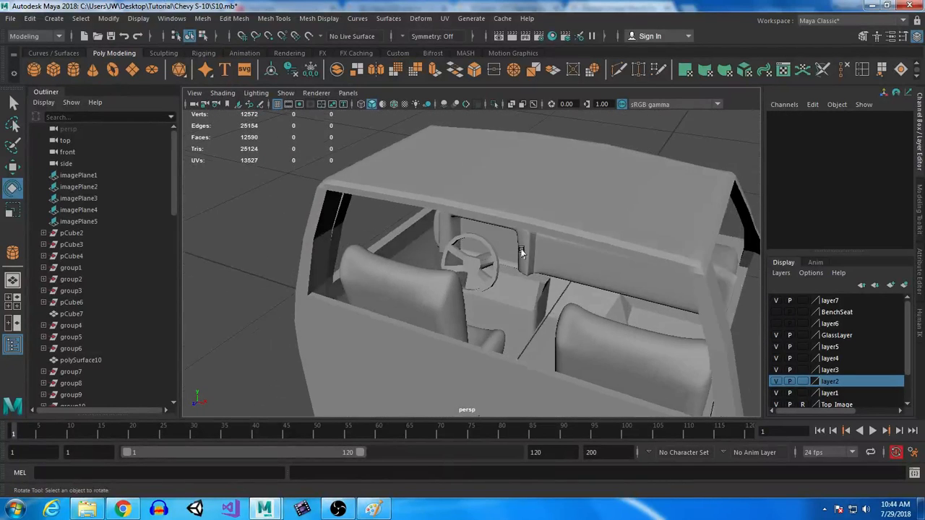
{"action": "right_click_drag", "start_coordinate": [522, 252], "coordinate": [689, 465], "text": "alt"}
{"action": "left_click_drag", "start_coordinate": [641, 340], "coordinate": [509, 309], "text": "alt"}
{"action": "left_click_drag", "start_coordinate": [502, 253], "coordinate": [497, 275], "text": "alt"}
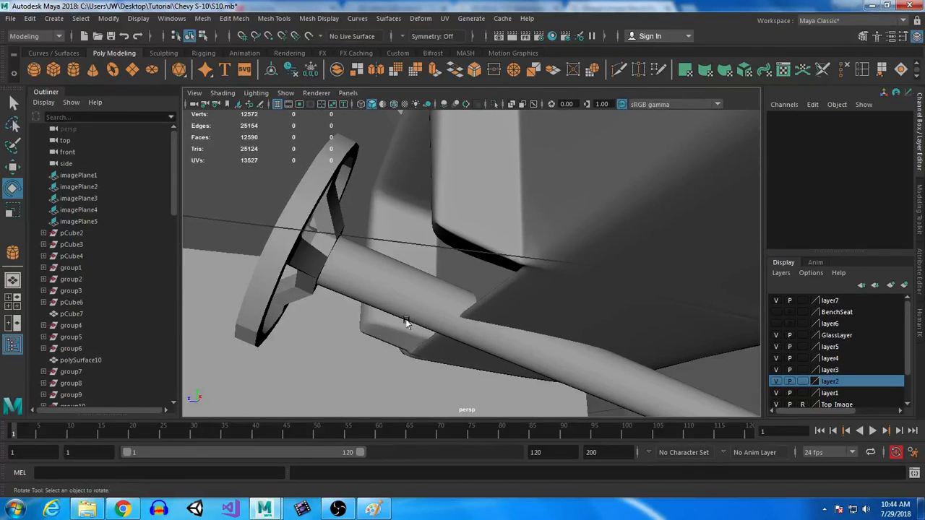
Switch to Chrome, close the steering wheel photo, look over the image search results and return to Maya.
{"action": "left_click", "coordinate": [123, 510]}
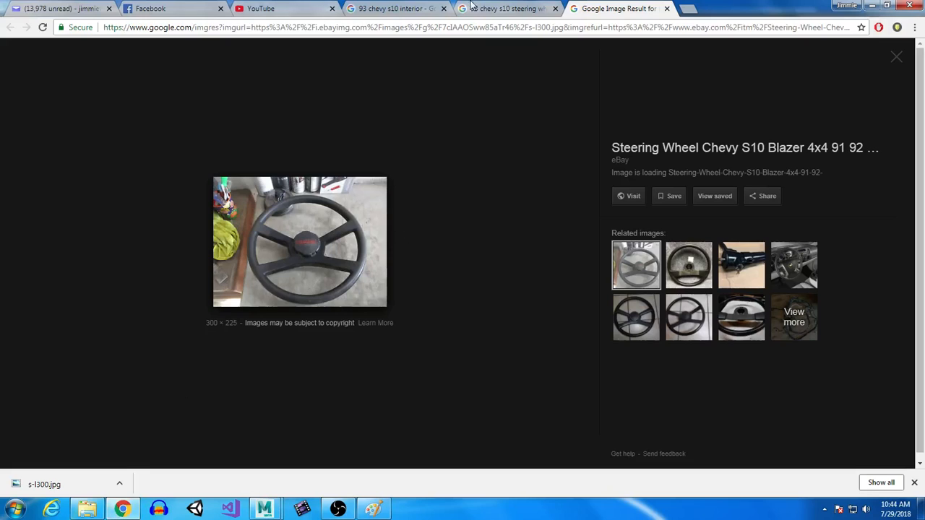
{"action": "left_click", "coordinate": [666, 8]}
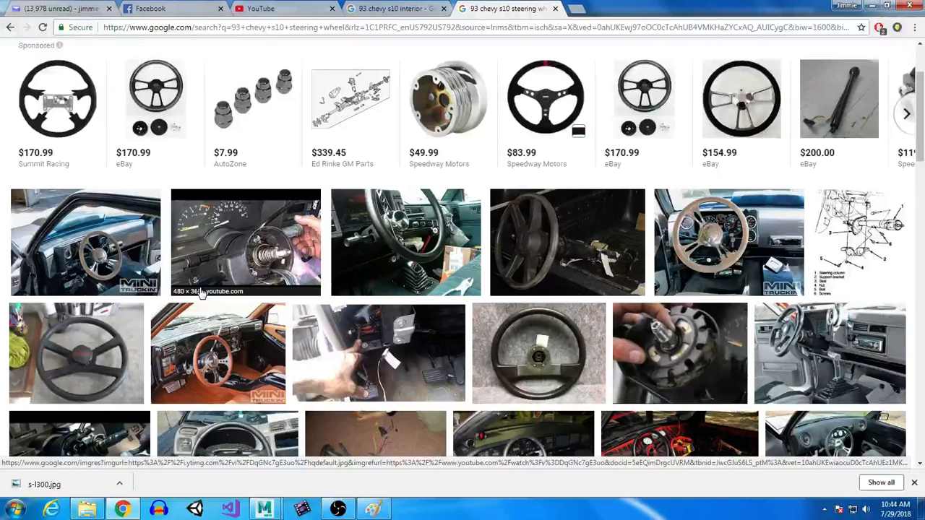
{"action": "mouse_move", "coordinate": [264, 510]}
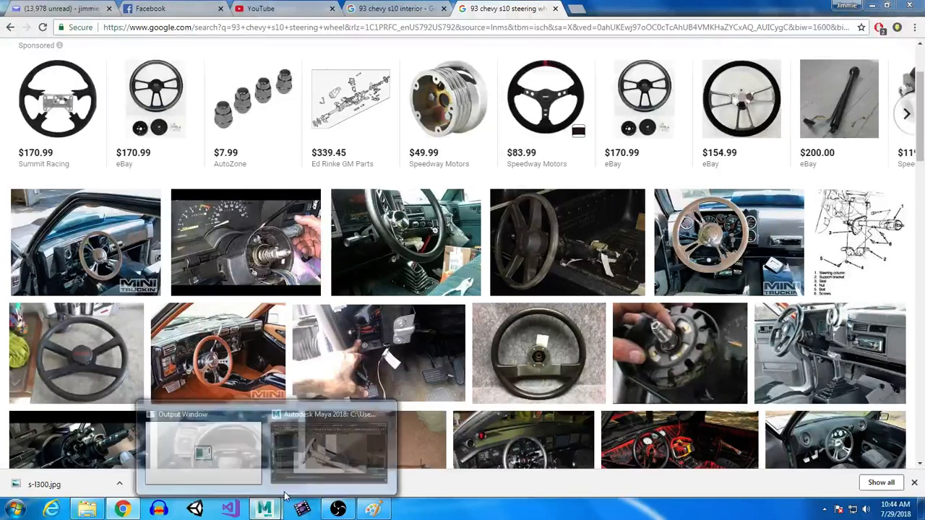
{"action": "left_click", "coordinate": [330, 451]}
Select the dashboard and turn off its smooth preview.
{"action": "mouse_move", "coordinate": [429, 256]}
{"action": "left_mouse_down", "text": "alt"}
{"action": "mouse_move", "coordinate": [482, 297]}
{"action": "mouse_move", "coordinate": [450, 250]}
{"action": "mouse_move", "coordinate": [474, 268]}
{"action": "mouse_move", "coordinate": [409, 240]}
{"action": "mouse_move", "coordinate": [448, 246]}
{"action": "mouse_move", "coordinate": [434, 241]}
{"action": "left_mouse_up", "text": "alt"}
{"action": "left_click", "coordinate": [454, 263]}
{"action": "right_click_drag", "start_coordinate": [434, 241], "coordinate": [435, 272], "text": "alt"}
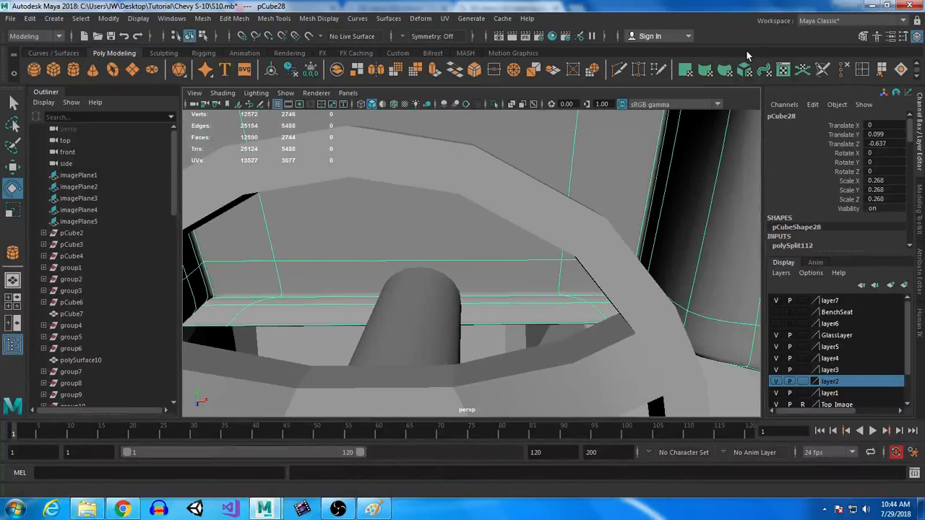
{"action": "key", "text": "1"}
{"action": "left_click_drag", "start_coordinate": [547, 331], "coordinate": [528, 310], "text": "alt"}
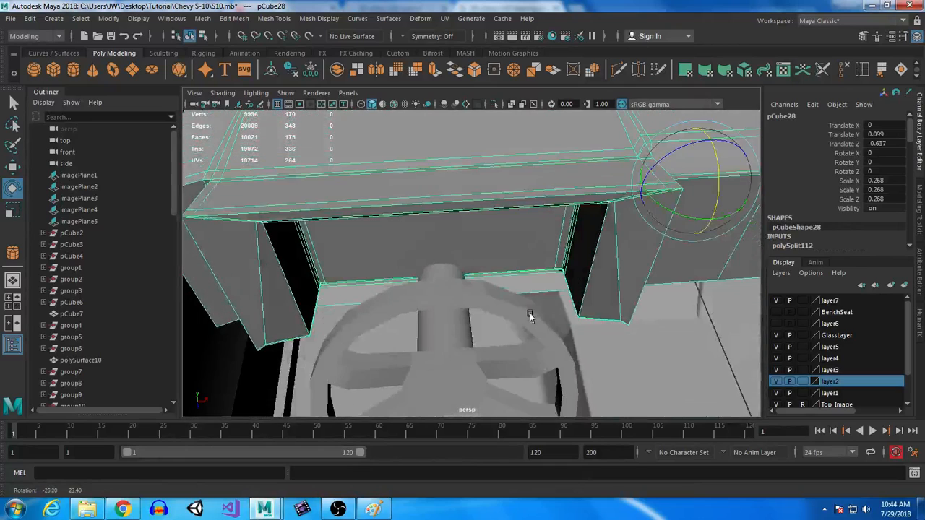
Insert two edge loops across the dashboard's instrument hood, one on each side of the steering column.
{"action": "left_click", "coordinate": [862, 69]}
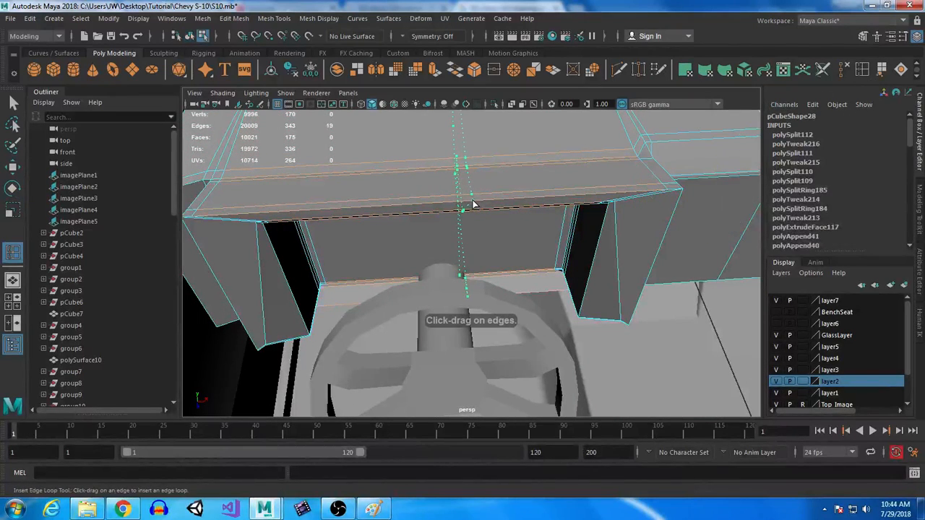
{"action": "left_click", "coordinate": [474, 205]}
{"action": "left_click_drag", "start_coordinate": [481, 285], "coordinate": [524, 288], "text": "alt"}
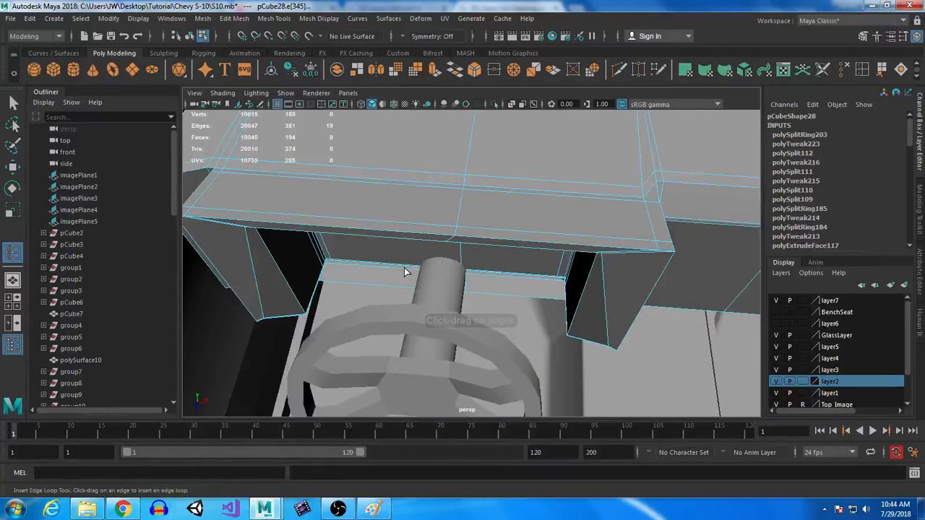
{"action": "left_click_drag", "start_coordinate": [406, 266], "coordinate": [421, 264]}
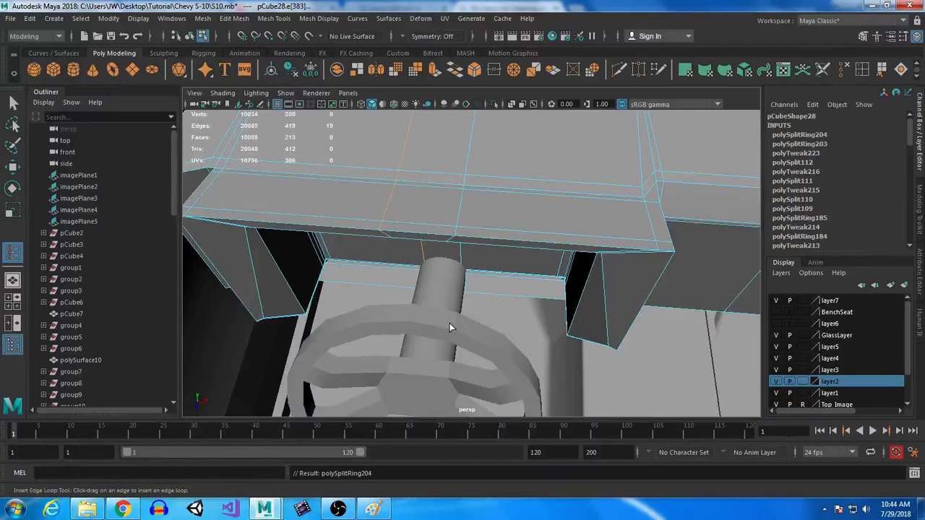
Shift the two new dashboard edge loops sideways along X to line them up with the steering column's sides.
{"action": "key", "text": "q"}
{"action": "double_click", "coordinate": [462, 209]}
{"action": "left_click_drag", "start_coordinate": [462, 208], "coordinate": [458, 270], "text": "alt"}
{"action": "key", "text": "w"}
{"action": "left_click_drag", "start_coordinate": [515, 143], "coordinate": [517, 145]}
{"action": "left_click_drag", "start_coordinate": [399, 145], "coordinate": [402, 148]}
{"action": "left_click_drag", "start_coordinate": [470, 144], "coordinate": [333, 147]}
{"action": "key", "text": "r"}
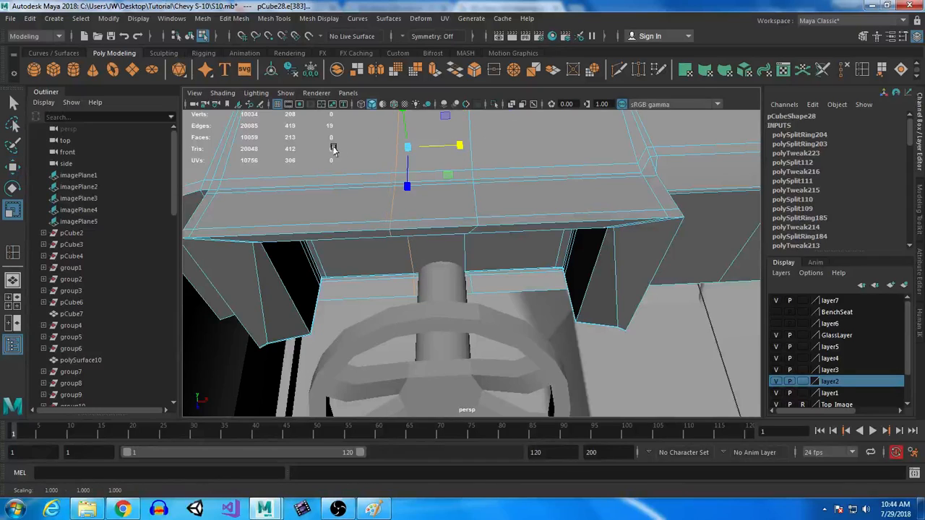
{"action": "key", "text": "w"}
{"action": "left_click_drag", "start_coordinate": [463, 144], "coordinate": [465, 145]}
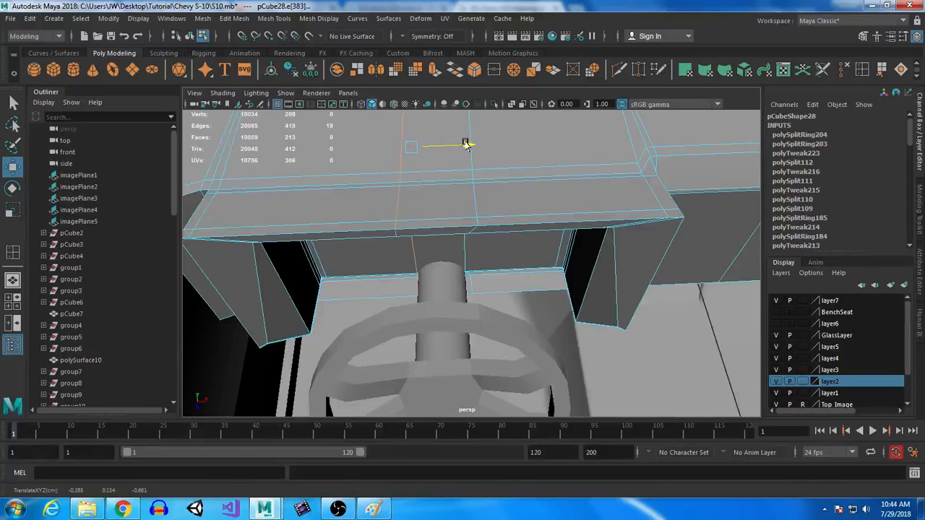
Select the edge loop on the steering column's passenger side and move it slightly inward toward the column.
{"action": "left_click", "coordinate": [473, 189]}
{"action": "key", "text": "r"}
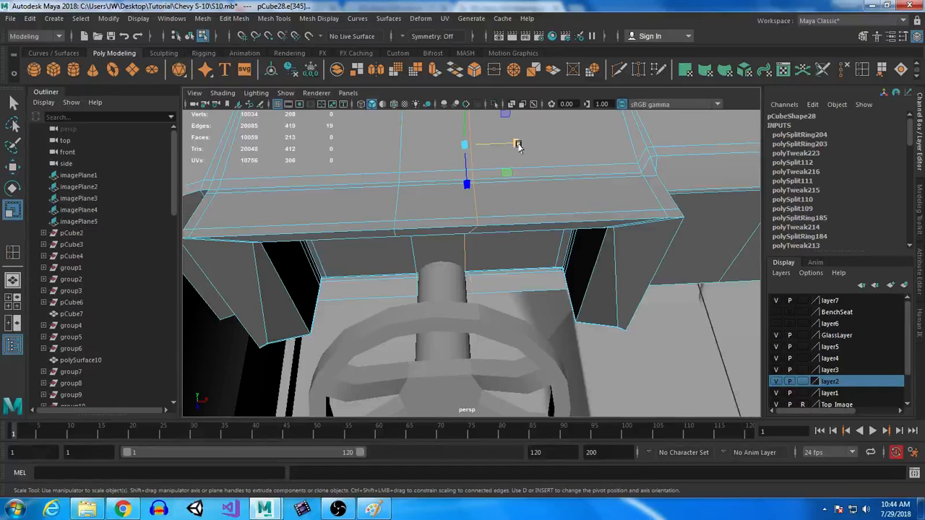
{"action": "key", "text": "w"}
{"action": "left_click_drag", "start_coordinate": [521, 141], "coordinate": [516, 142]}
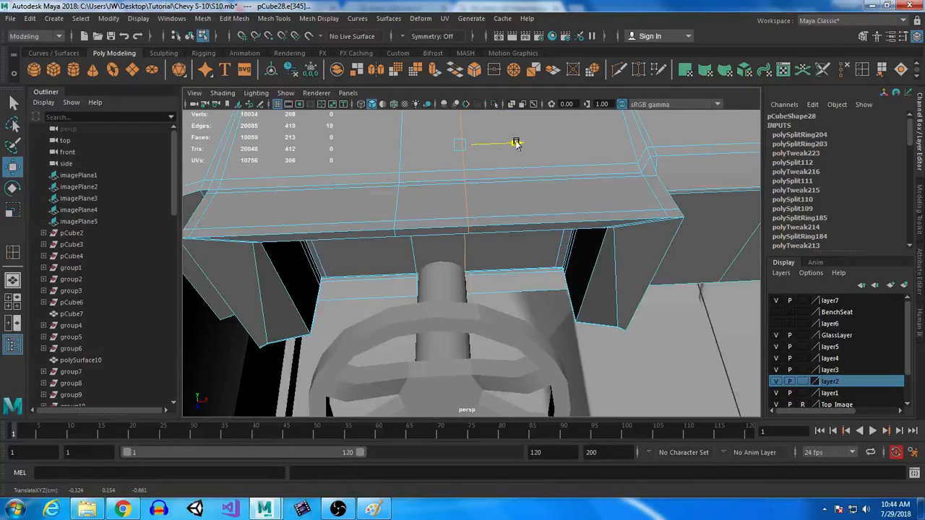
{"action": "left_click_drag", "start_coordinate": [577, 255], "coordinate": [611, 275], "text": "alt"}
{"action": "left_click_drag", "start_coordinate": [557, 173], "coordinate": [402, 289], "text": "alt"}
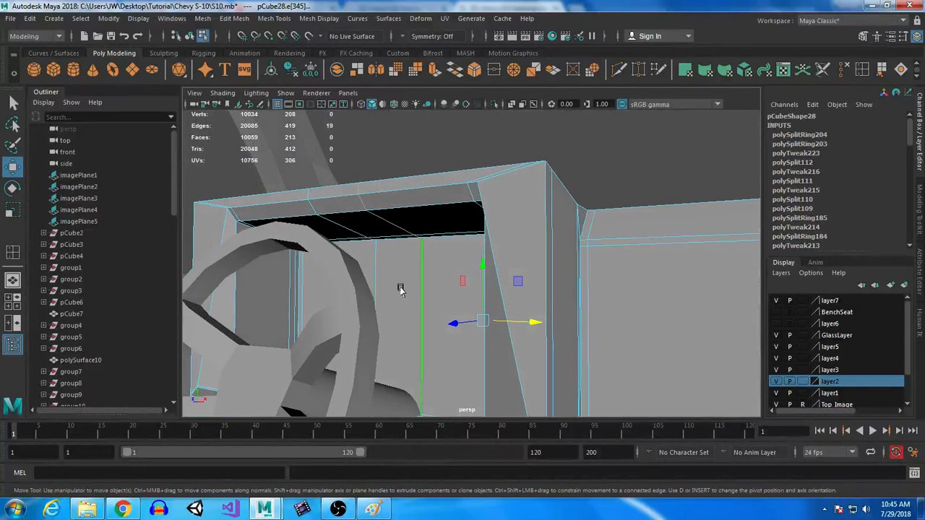
Insert two more edge loops across the dashboard, each just outside the existing loops flanking the steering column.
{"action": "left_click_drag", "start_coordinate": [532, 314], "coordinate": [578, 224], "text": "alt"}
{"action": "right_click", "coordinate": [580, 224]}
{"action": "left_click", "coordinate": [564, 142]}
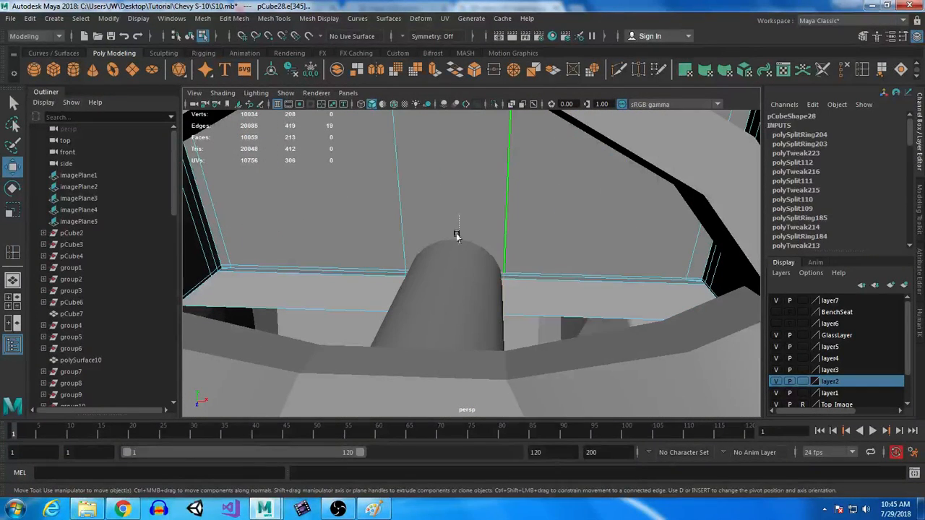
{"action": "left_click_drag", "start_coordinate": [656, 354], "coordinate": [636, 345], "text": "alt"}
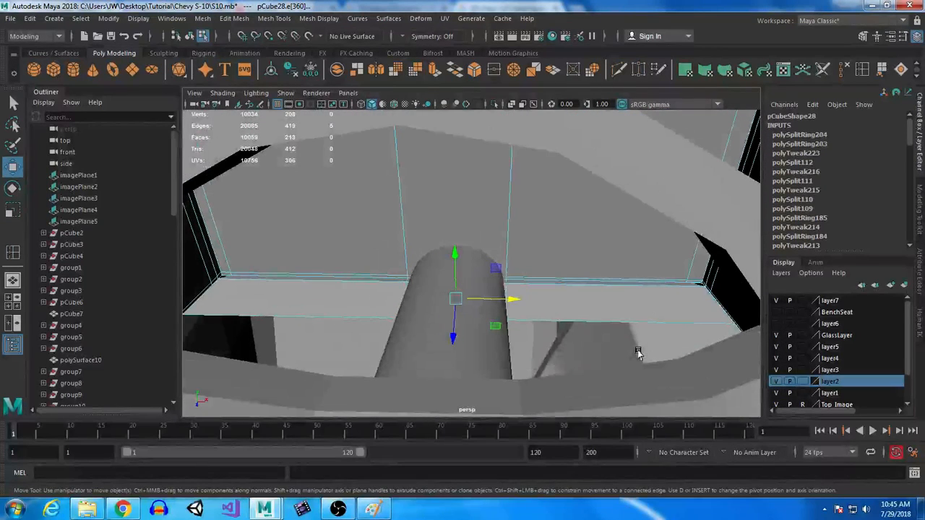
{"action": "left_click", "coordinate": [862, 69]}
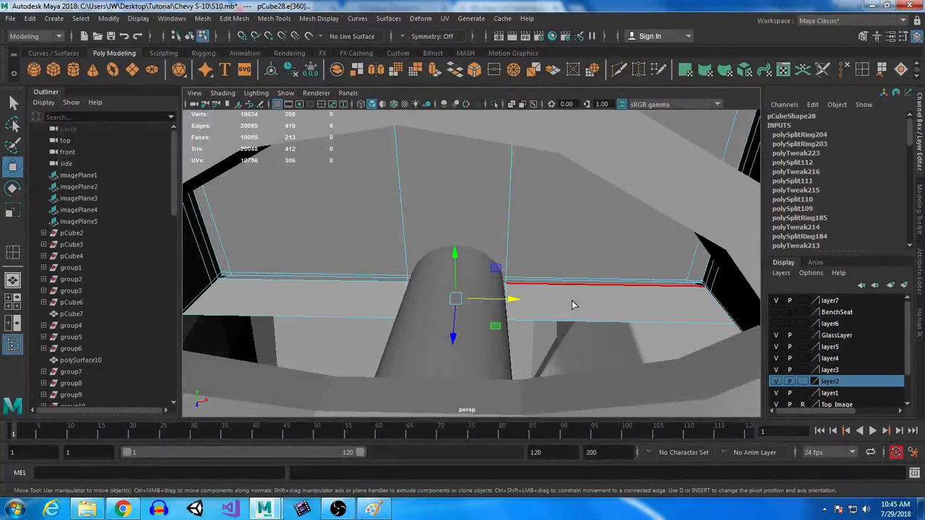
{"action": "left_click_drag", "start_coordinate": [517, 286], "coordinate": [404, 283]}
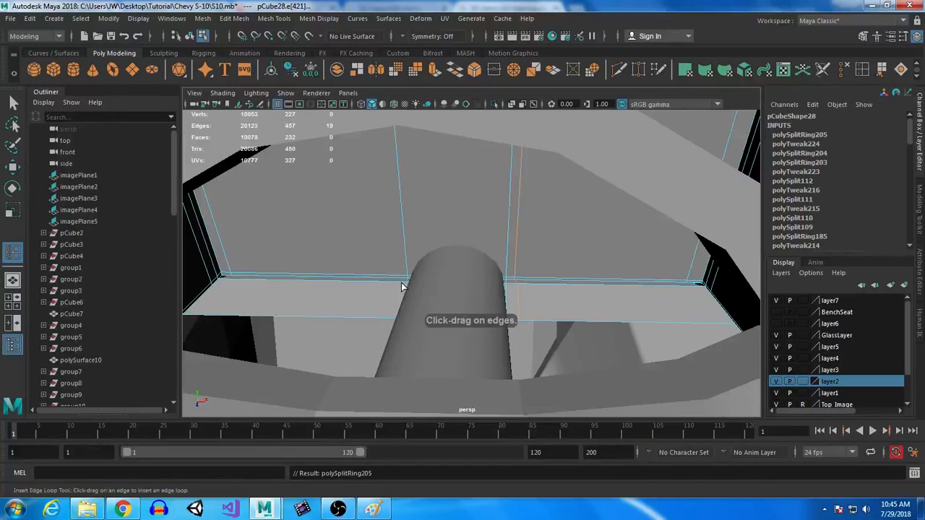
{"action": "left_click", "coordinate": [392, 281]}
Raise the hood's lower edges between the column-side loops to form an arch over the steering column, with smooth preview on.
{"action": "left_click", "coordinate": [13, 104]}
{"action": "right_click_drag", "start_coordinate": [458, 178], "coordinate": [458, 145]}
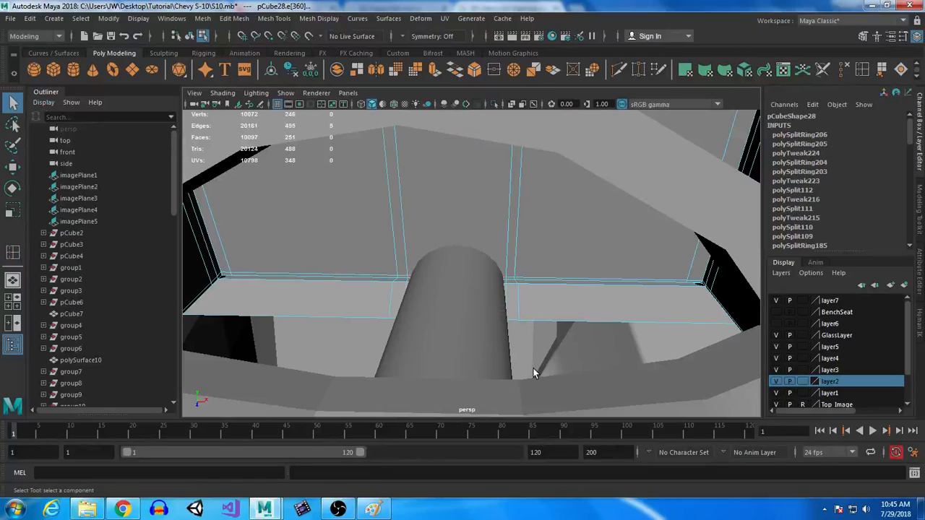
{"action": "left_click_drag", "start_coordinate": [534, 373], "coordinate": [474, 315], "text": "alt"}
{"action": "key", "text": "w"}
{"action": "left_click_drag", "start_coordinate": [392, 165], "coordinate": [399, 106]}
{"action": "left_click_drag", "start_coordinate": [386, 146], "coordinate": [434, 234], "text": "alt"}
{"action": "key", "text": "3"}
{"action": "left_click_drag", "start_coordinate": [444, 180], "coordinate": [447, 168]}
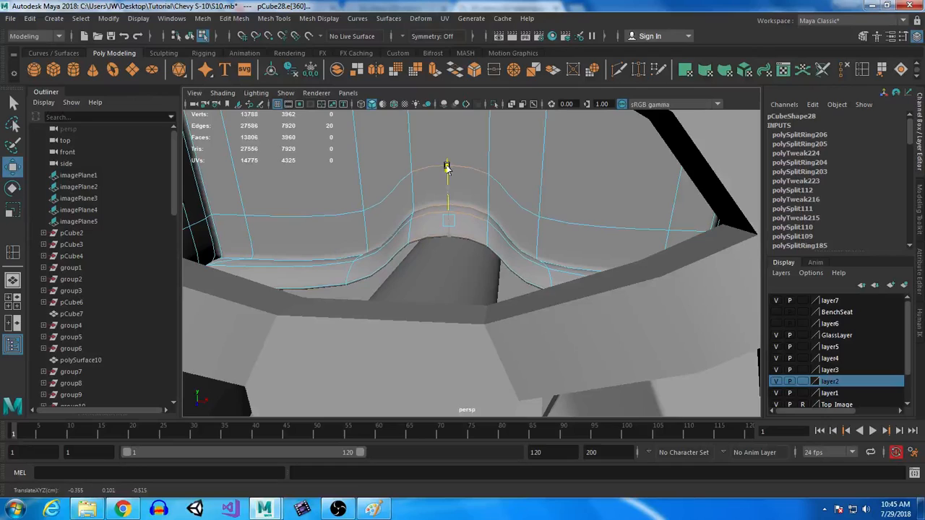
{"action": "left_click_drag", "start_coordinate": [374, 282], "coordinate": [376, 290], "text": "alt"}
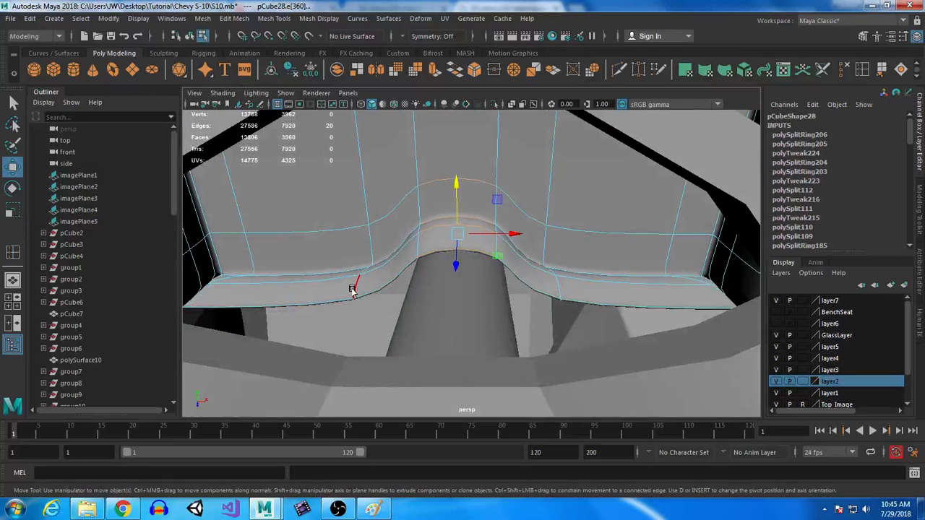
Select both outer edge loops beside the steering column and scale them closer together along X.
{"action": "double_click", "coordinate": [353, 288]}
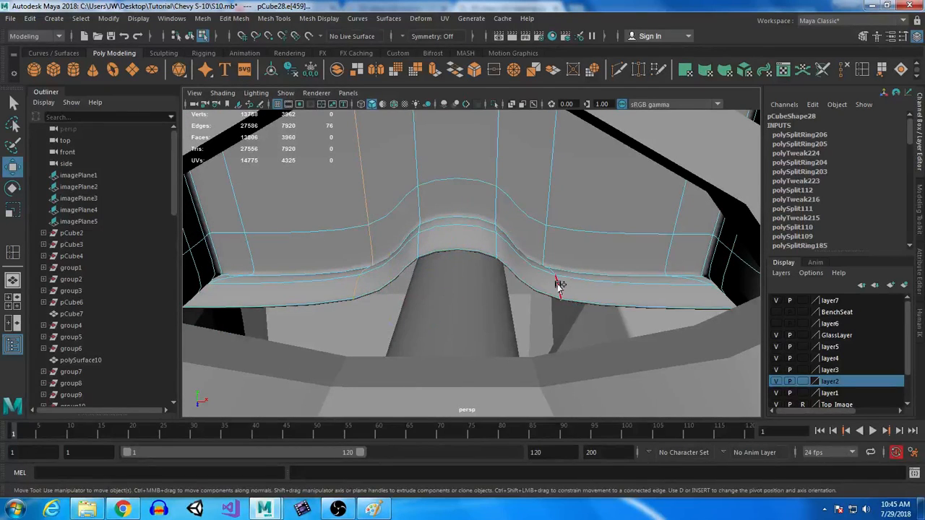
{"action": "key", "text": "r"}
{"action": "scroll", "coordinate": [515, 278], "scroll_direction": "down", "scroll_amount": 5}
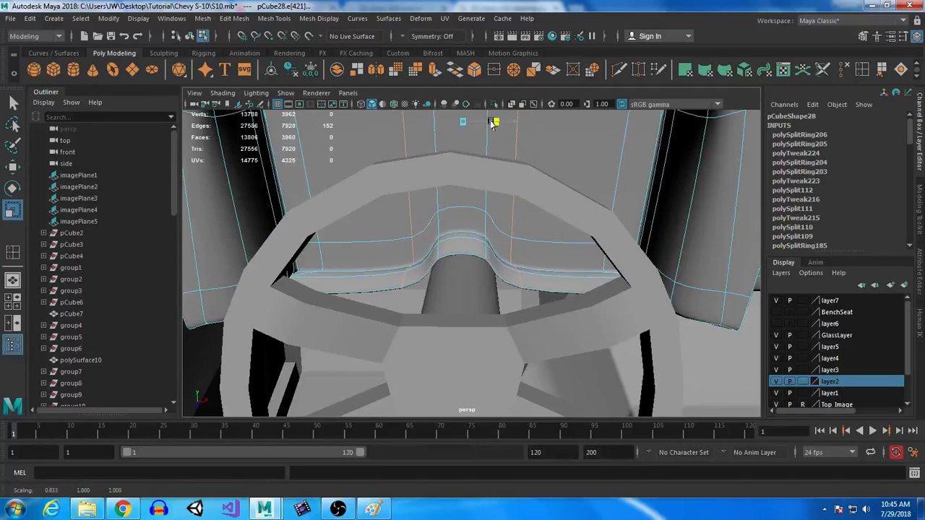
{"action": "left_click_drag", "start_coordinate": [495, 120], "coordinate": [479, 299], "text": "alt"}
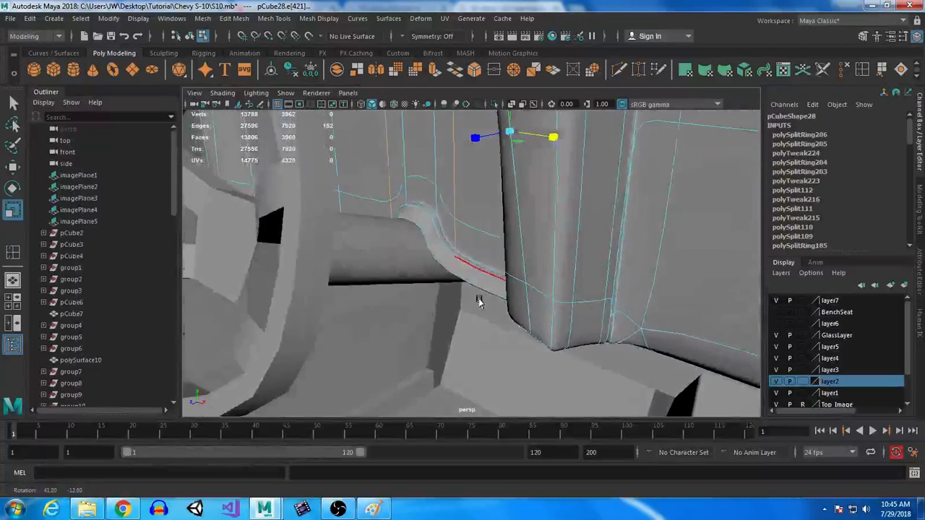
Return to object mode, save the scene with the dashboard unsmoothed, and turn its smooth preview back on.
{"action": "scroll", "coordinate": [438, 262], "scroll_direction": "down", "scroll_amount": 5}
{"action": "left_click_drag", "start_coordinate": [436, 271], "coordinate": [423, 165], "text": "alt"}
{"action": "right_click_drag", "start_coordinate": [423, 165], "coordinate": [479, 144]}
{"action": "left_click", "coordinate": [595, 290]}
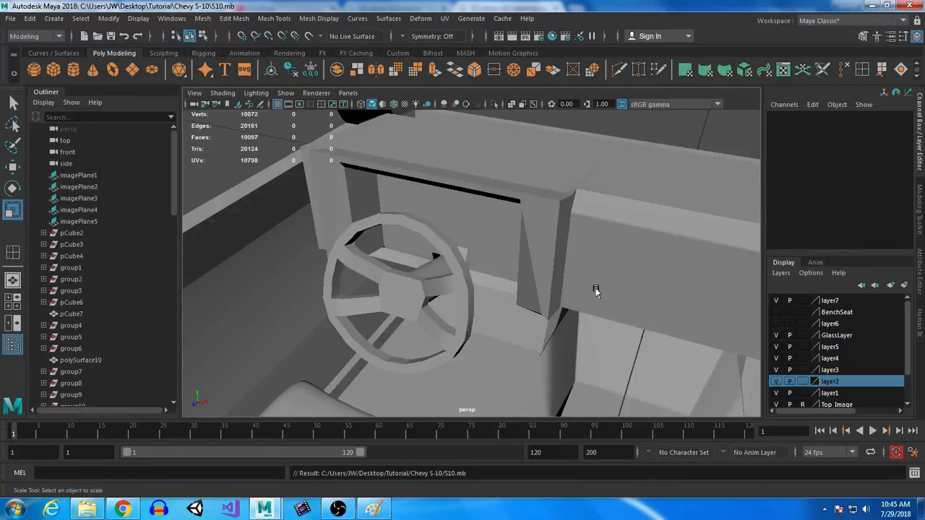
{"action": "left_click_drag", "start_coordinate": [550, 309], "coordinate": [516, 225], "text": "alt"}
{"action": "left_click", "coordinate": [517, 207]}
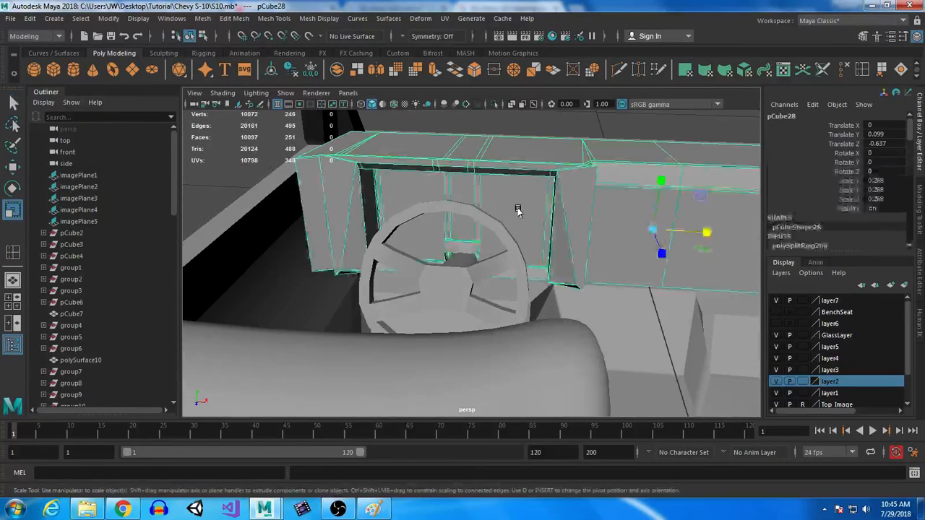
{"action": "key", "text": "3"}
{"action": "left_click", "coordinate": [511, 128]}
Examine the smoothed dashboard arch around the column and glance at the steering wheel reference images in Chrome.
{"action": "left_click_drag", "start_coordinate": [555, 263], "coordinate": [538, 365], "text": "alt"}
{"action": "scroll", "coordinate": [532, 287], "scroll_direction": "up", "scroll_amount": 5}
{"action": "scroll", "coordinate": [567, 332], "scroll_direction": "up", "scroll_amount": 5}
{"action": "scroll", "coordinate": [533, 317], "scroll_direction": "down", "scroll_amount": 5}
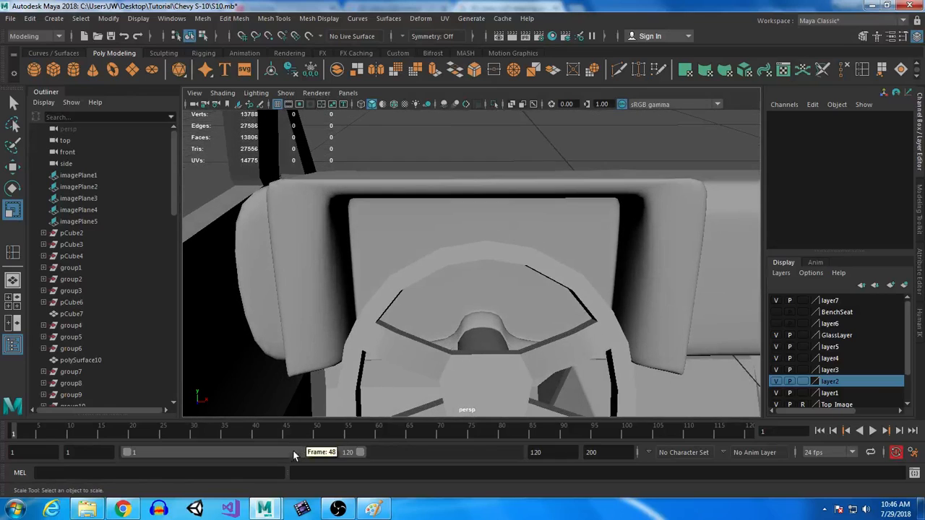
{"action": "left_click", "coordinate": [123, 509]}
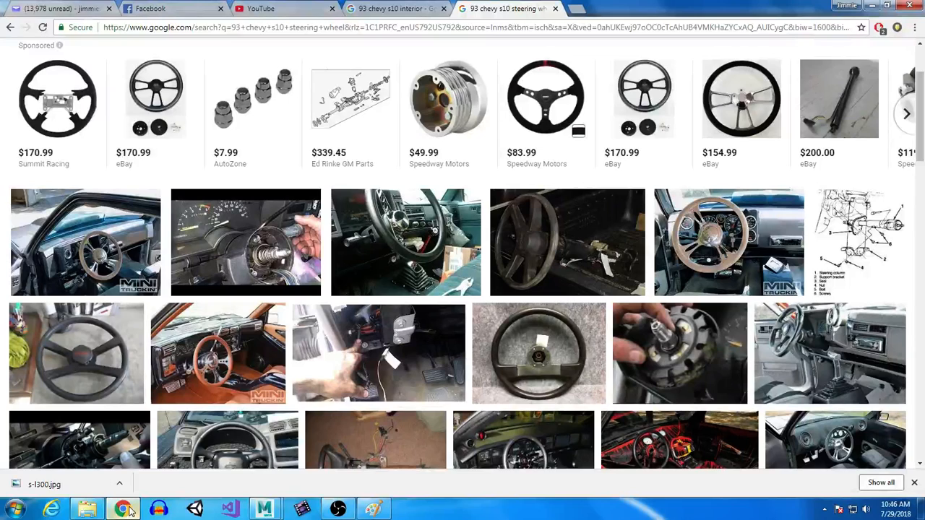
{"action": "left_click", "coordinate": [124, 510]}
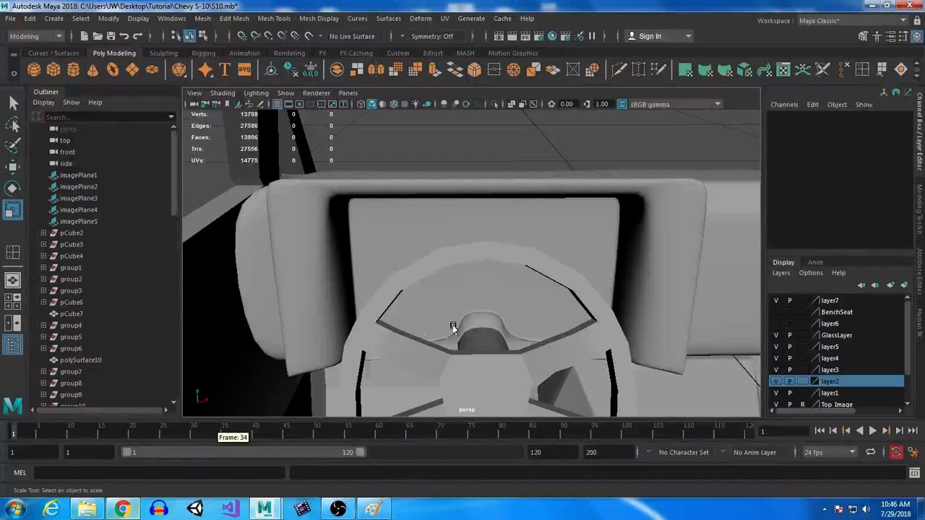
Turn off the dashboard's smoothing and, in X-ray view, Multi-Cut its bottom lip from the hood's passenger-side end to the column notch.
{"action": "left_click", "coordinate": [502, 310]}
{"action": "left_click_drag", "start_coordinate": [505, 378], "coordinate": [470, 231], "text": "alt"}
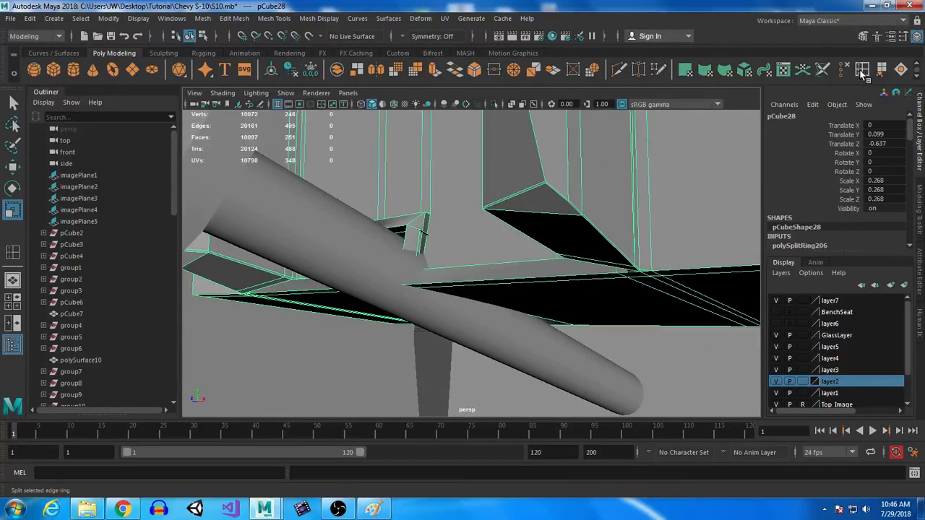
{"action": "left_click", "coordinate": [619, 69]}
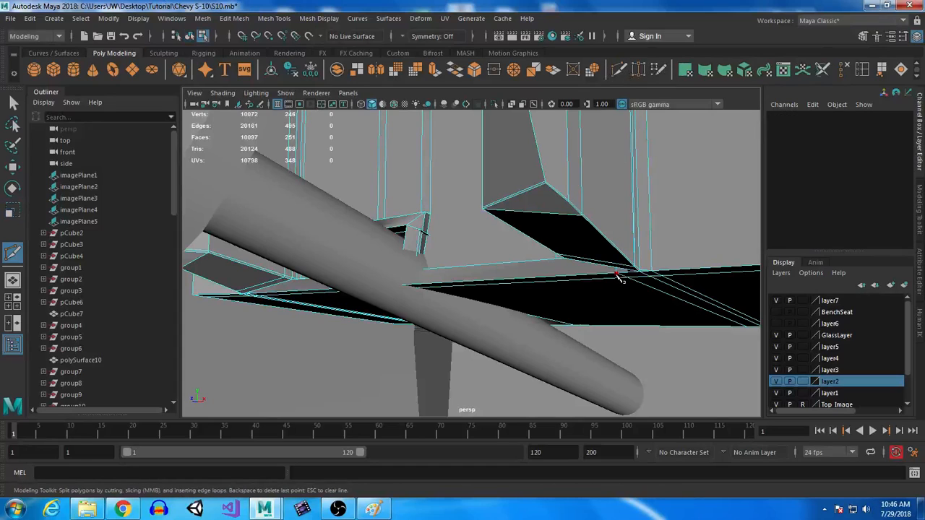
{"action": "left_click", "coordinate": [616, 273]}
{"action": "key", "text": "alt+x"}
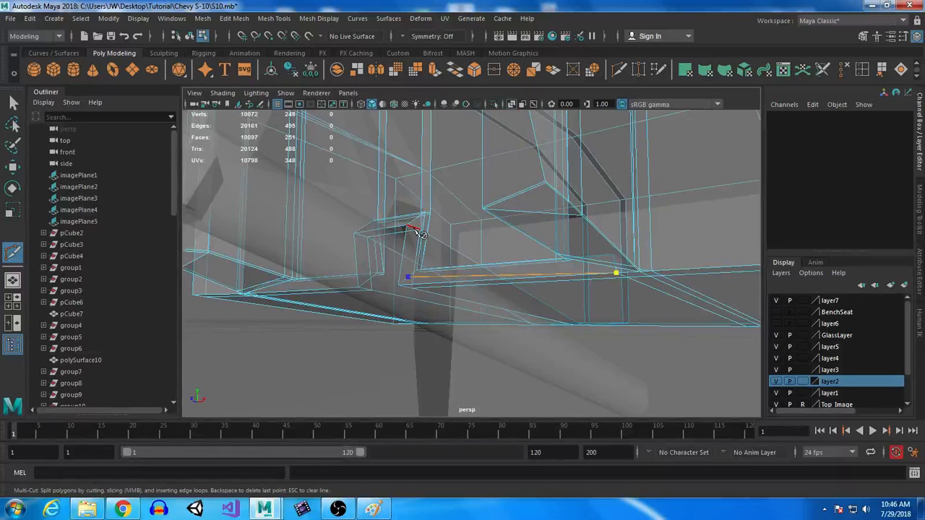
{"action": "left_click_drag", "start_coordinate": [418, 232], "coordinate": [420, 247], "text": "alt"}
{"action": "scroll", "coordinate": [438, 286], "scroll_direction": "up", "scroll_amount": 3}
{"action": "scroll", "coordinate": [436, 253], "scroll_direction": "down", "scroll_amount": 3}
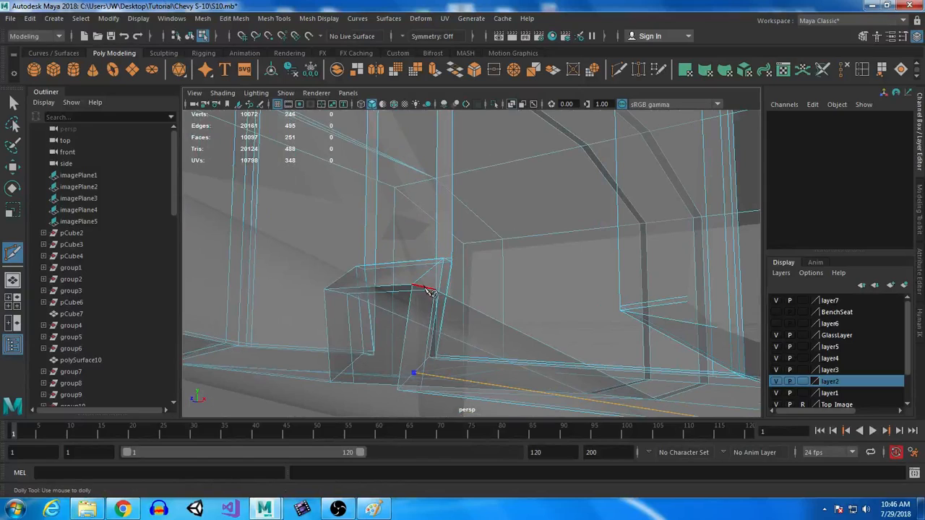
{"action": "left_click", "coordinate": [430, 291]}
{"action": "key", "text": "Return"}
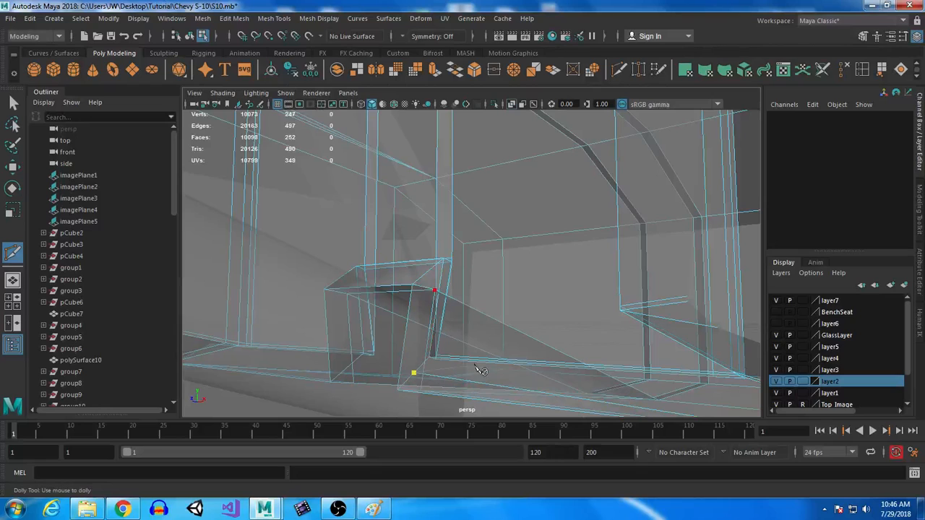
Continue the Multi-Cut around the column notch and along the bottom lip to the hood's driver-side end.
{"action": "scroll", "coordinate": [481, 370], "scroll_direction": "up", "scroll_amount": 5}
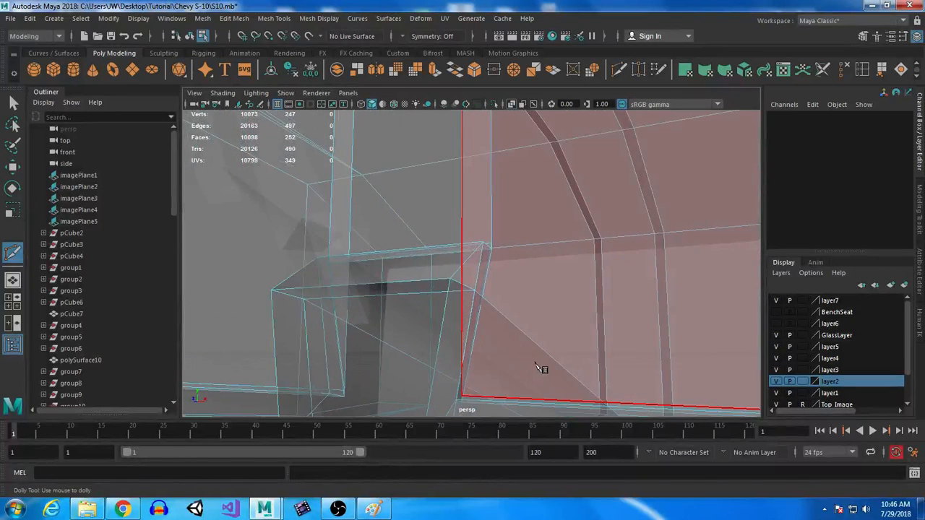
{"action": "middle_click_drag", "start_coordinate": [537, 365], "coordinate": [525, 327], "text": "alt"}
{"action": "left_click_drag", "start_coordinate": [525, 326], "coordinate": [522, 363], "text": "alt"}
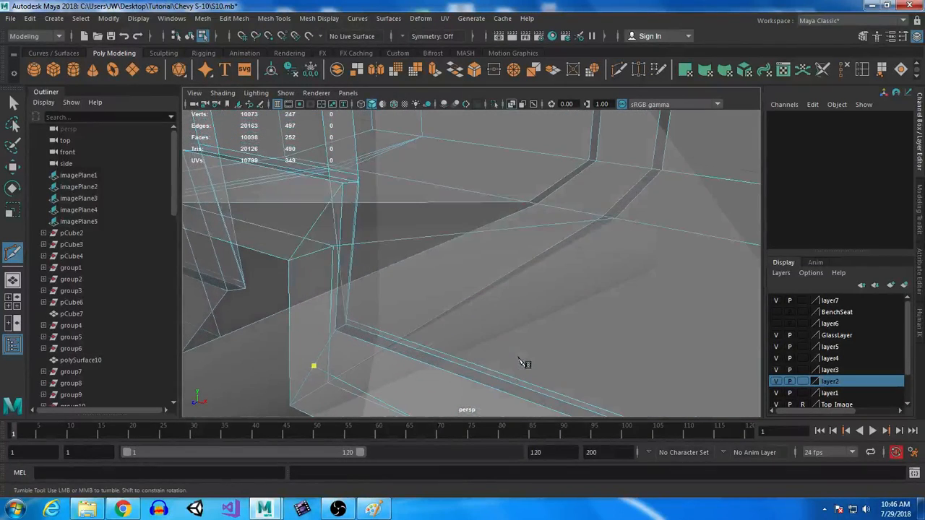
{"action": "left_click", "coordinate": [315, 227]}
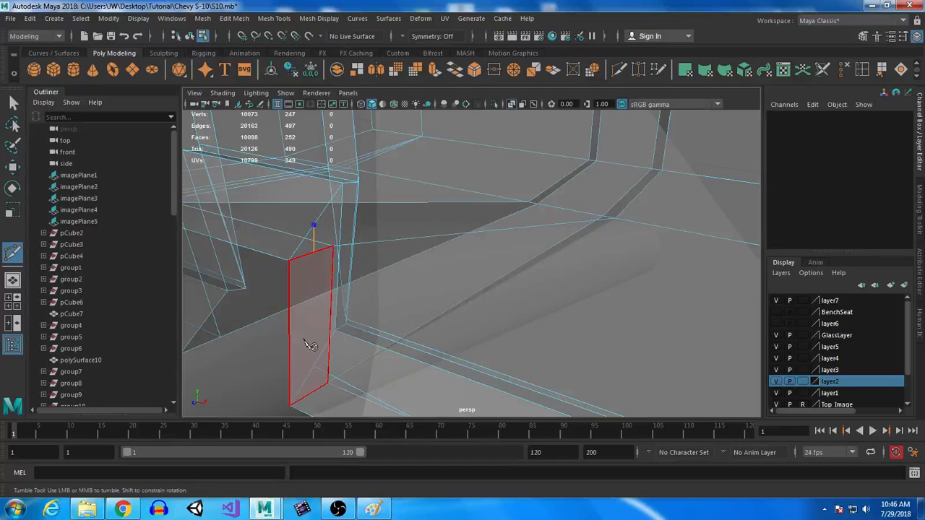
{"action": "left_click_drag", "start_coordinate": [309, 330], "coordinate": [326, 345], "text": "alt"}
{"action": "left_click_drag", "start_coordinate": [303, 312], "coordinate": [320, 316], "text": "alt"}
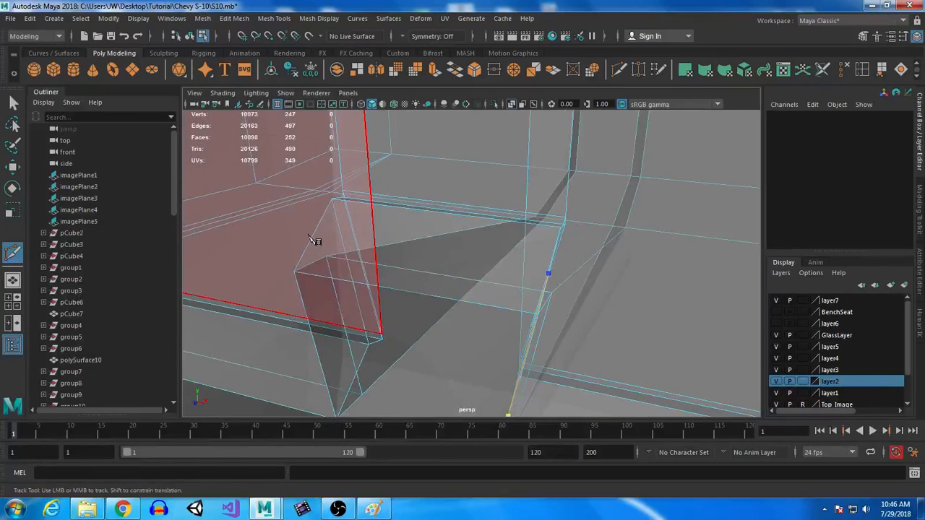
{"action": "left_click_drag", "start_coordinate": [361, 390], "coordinate": [460, 370], "text": "alt"}
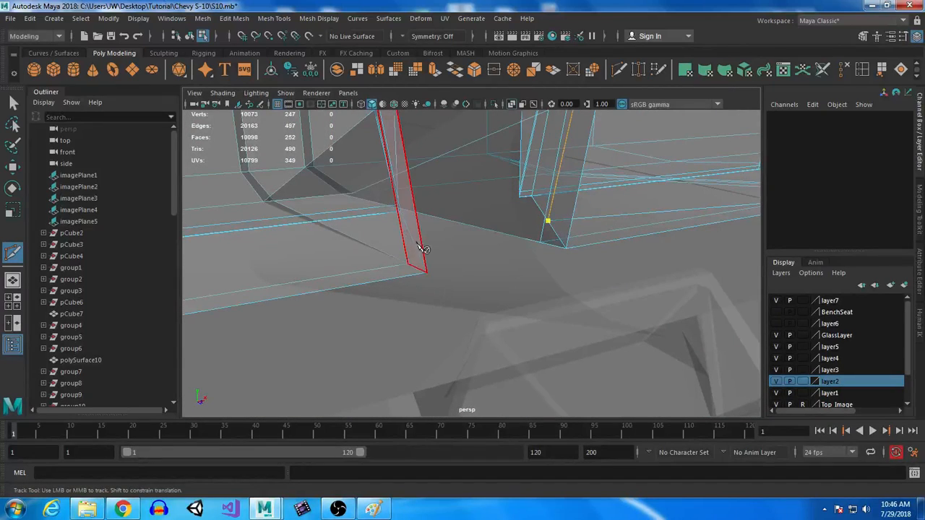
{"action": "left_click_drag", "start_coordinate": [443, 296], "coordinate": [477, 240], "text": "alt"}
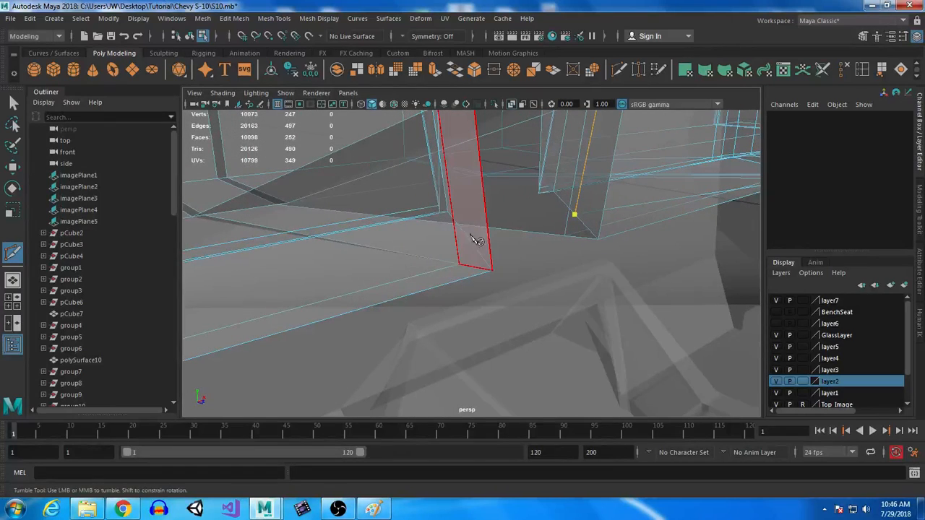
{"action": "left_click_drag", "start_coordinate": [491, 278], "coordinate": [298, 201], "text": "alt"}
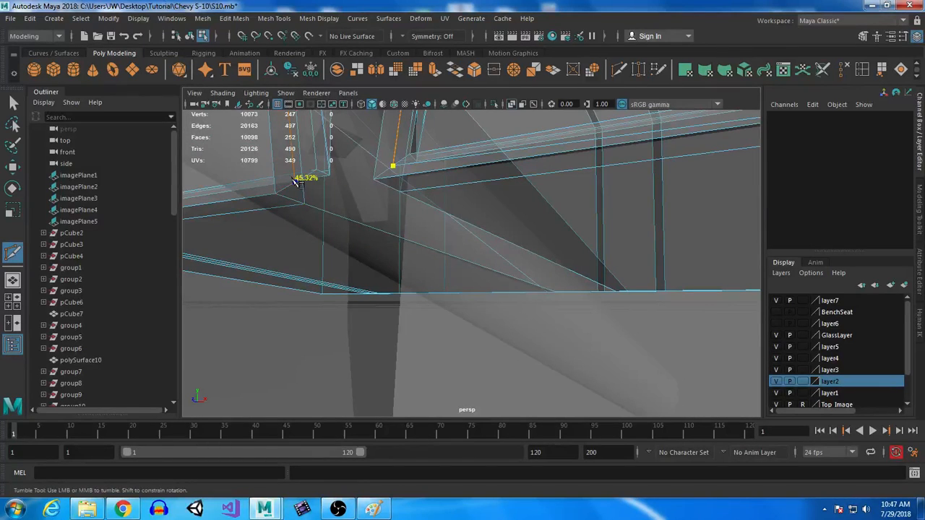
{"action": "left_click_drag", "start_coordinate": [293, 181], "coordinate": [363, 335], "text": "alt"}
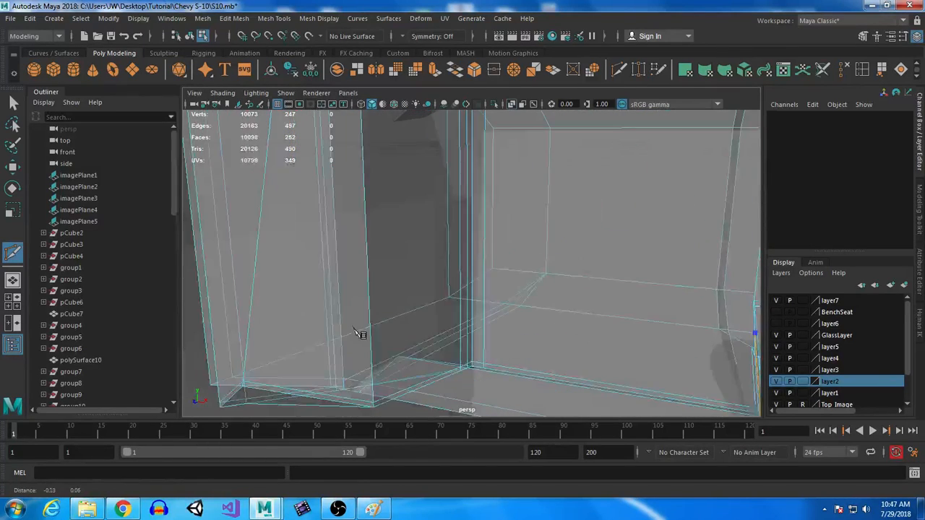
{"action": "middle_click_drag", "start_coordinate": [419, 367], "coordinate": [334, 318], "text": "alt"}
{"action": "left_click_drag", "start_coordinate": [334, 318], "coordinate": [344, 303], "text": "alt"}
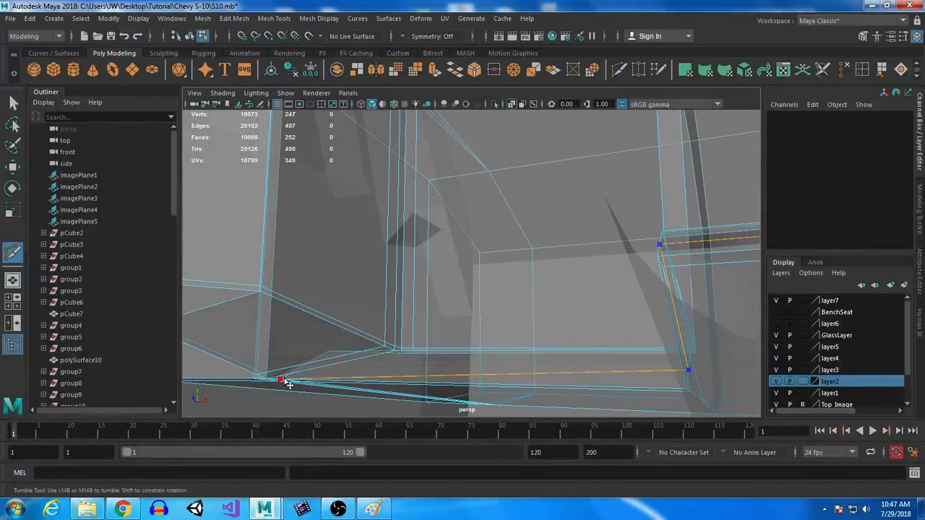
{"action": "middle_click_drag", "start_coordinate": [296, 382], "coordinate": [484, 339], "text": "alt"}
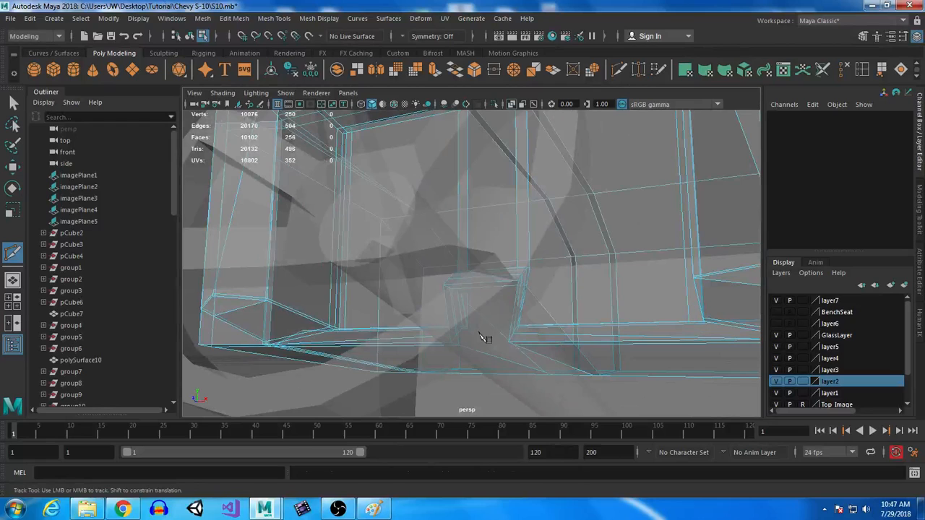
Adjust the newly cut lip edges over the steering column in depth and height with smooth preview on, and save the scene.
{"action": "key", "text": "3"}
{"action": "left_click_drag", "start_coordinate": [549, 202], "coordinate": [515, 311], "text": "alt"}
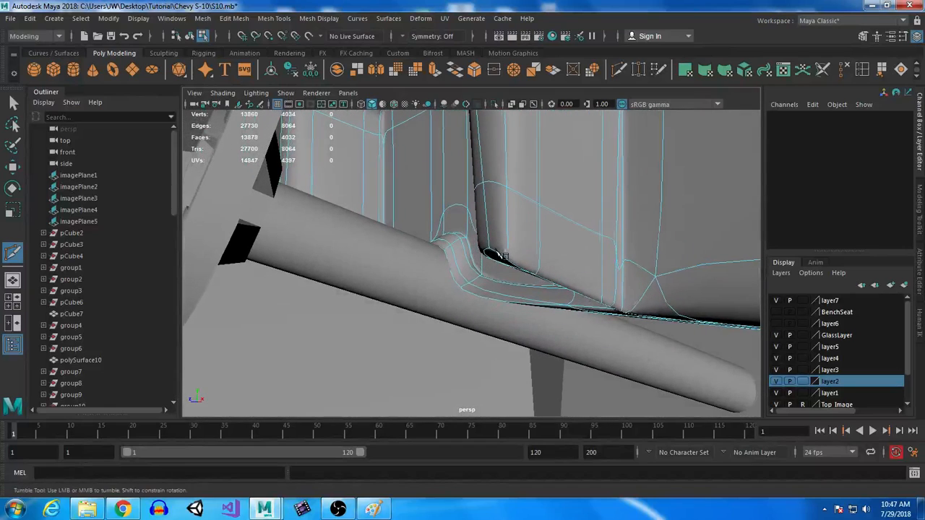
{"action": "key", "text": "q"}
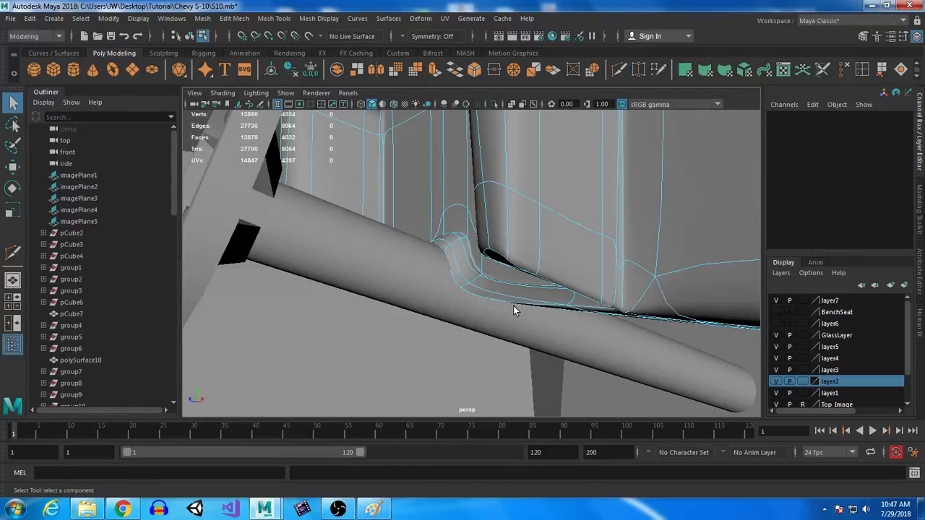
{"action": "double_click", "coordinate": [454, 260]}
{"action": "left_click_drag", "start_coordinate": [419, 323], "coordinate": [364, 326], "text": "alt"}
{"action": "left_click_drag", "start_coordinate": [420, 357], "coordinate": [336, 354], "text": "alt"}
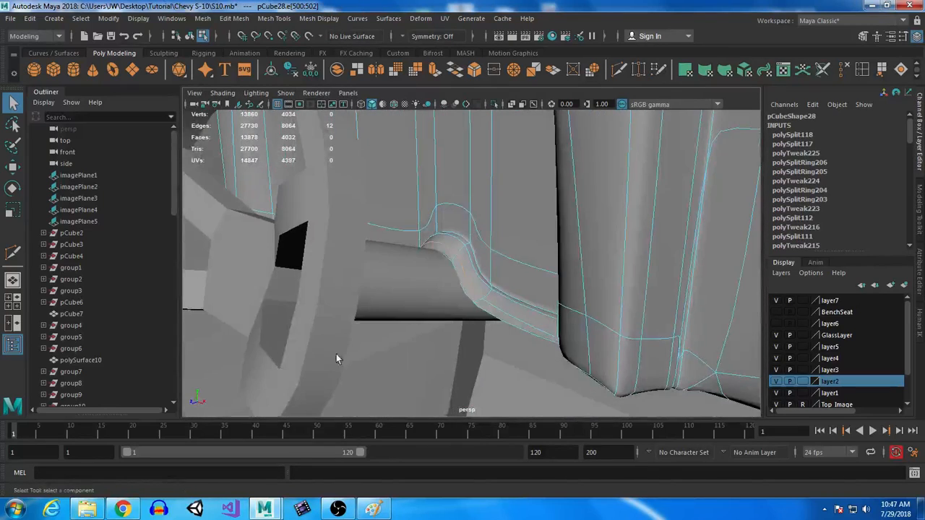
{"action": "scroll", "coordinate": [347, 346], "scroll_direction": "up", "scroll_amount": 4}
{"action": "key", "text": "w"}
{"action": "left_click_drag", "start_coordinate": [365, 285], "coordinate": [353, 286]}
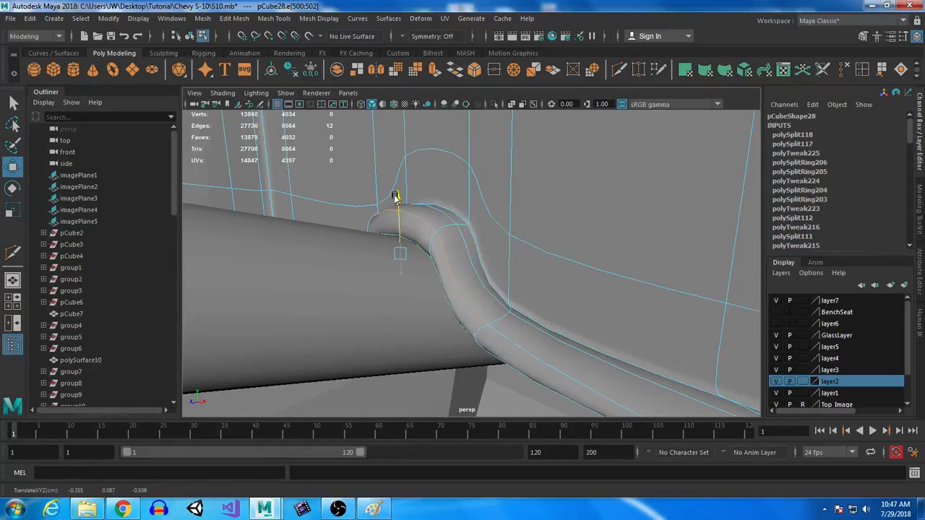
{"action": "left_click_drag", "start_coordinate": [396, 202], "coordinate": [471, 298], "text": "alt"}
{"action": "key", "text": "ctrl+s"}
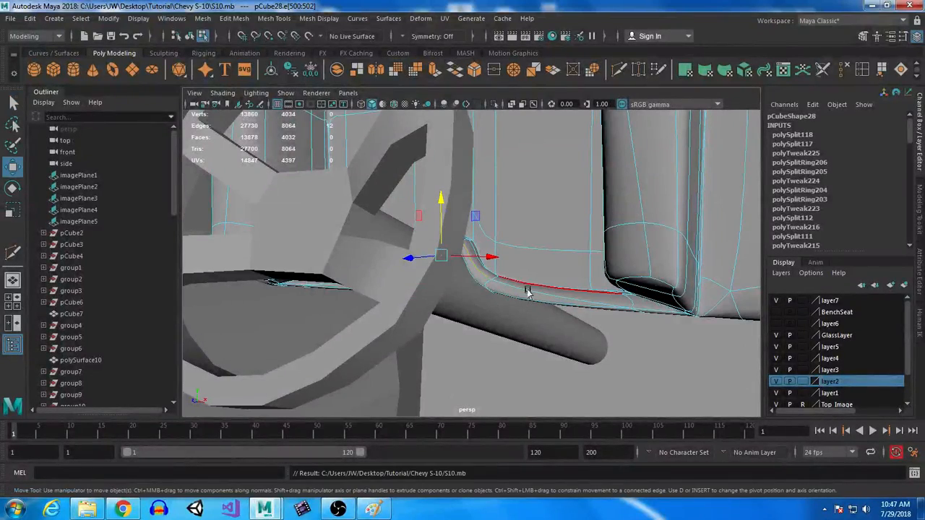
{"action": "scroll", "coordinate": [540, 298], "scroll_direction": "down", "scroll_amount": 5}
{"action": "left_click_drag", "start_coordinate": [570, 306], "coordinate": [473, 363], "text": "alt"}
{"action": "left_click_drag", "start_coordinate": [328, 259], "coordinate": [376, 289], "text": "alt"}
{"action": "left_click", "coordinate": [73, 69]}
{"action": "key", "text": "space"}
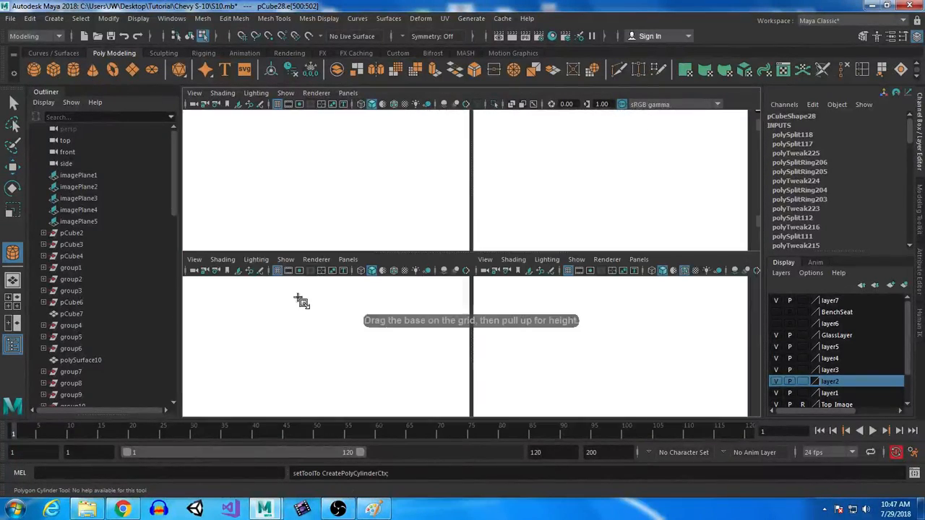
{"action": "key", "text": "space"}
{"action": "left_click", "coordinate": [14, 101]}
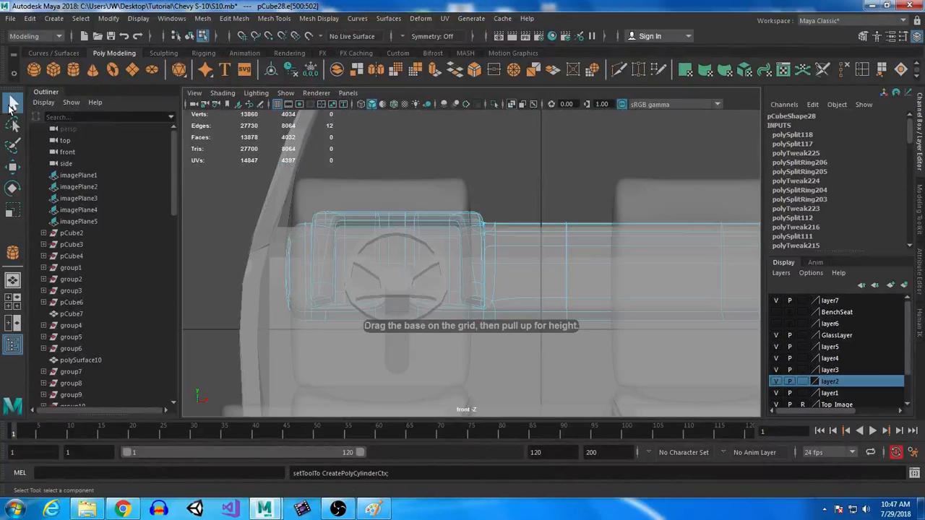
{"action": "key", "text": "space"}
{"action": "key", "text": "space"}
Try setting the steering column cylinder's axis subdivisions to 10, and undo the change.
{"action": "left_click_drag", "start_coordinate": [535, 340], "coordinate": [568, 337], "text": "alt"}
{"action": "left_click", "coordinate": [565, 332]}
{"action": "right_click", "coordinate": [568, 326]}
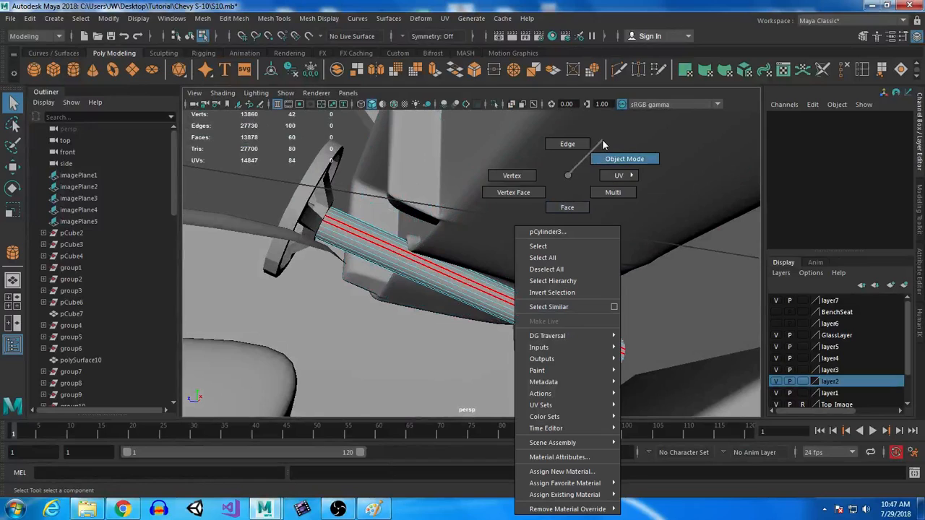
{"action": "left_click", "coordinate": [623, 159]}
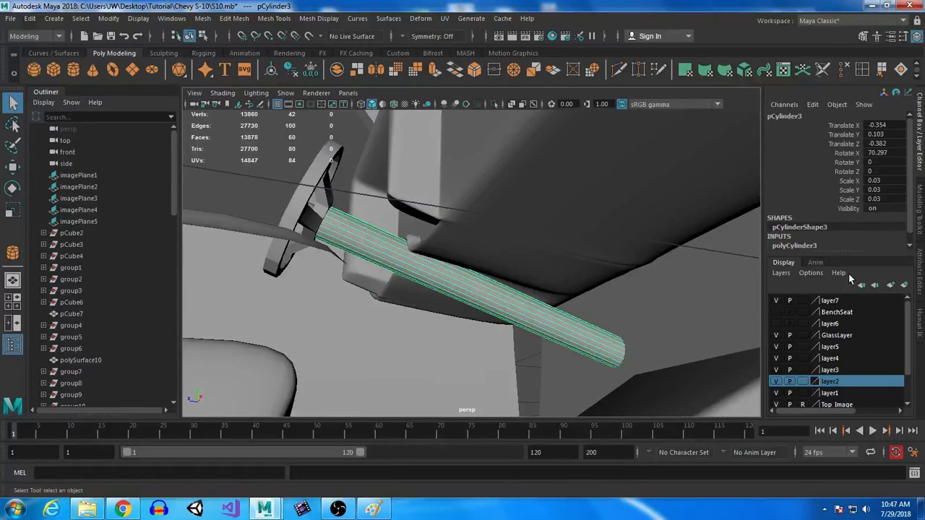
{"action": "left_click", "coordinate": [807, 247]}
{"action": "left_click_drag", "start_coordinate": [913, 203], "coordinate": [913, 237]}
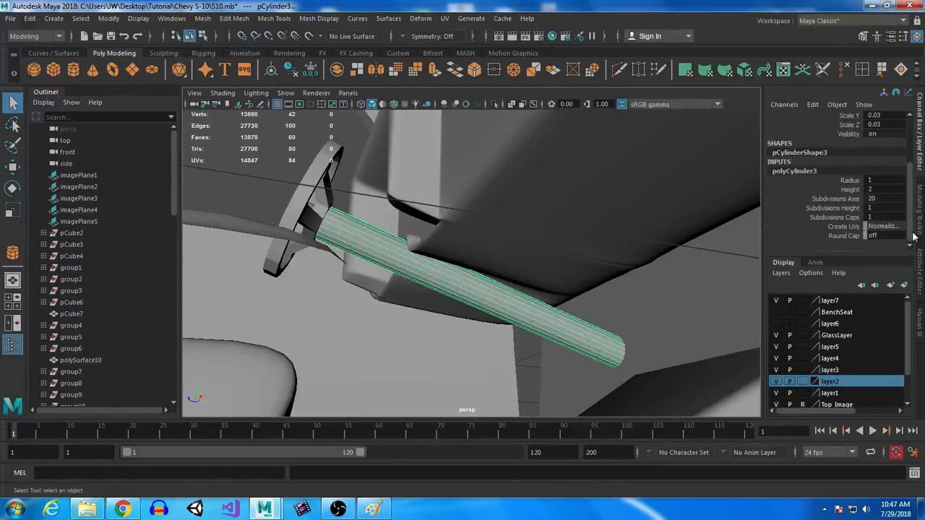
{"action": "type", "text": "10"}
{"action": "key", "text": "Return"}
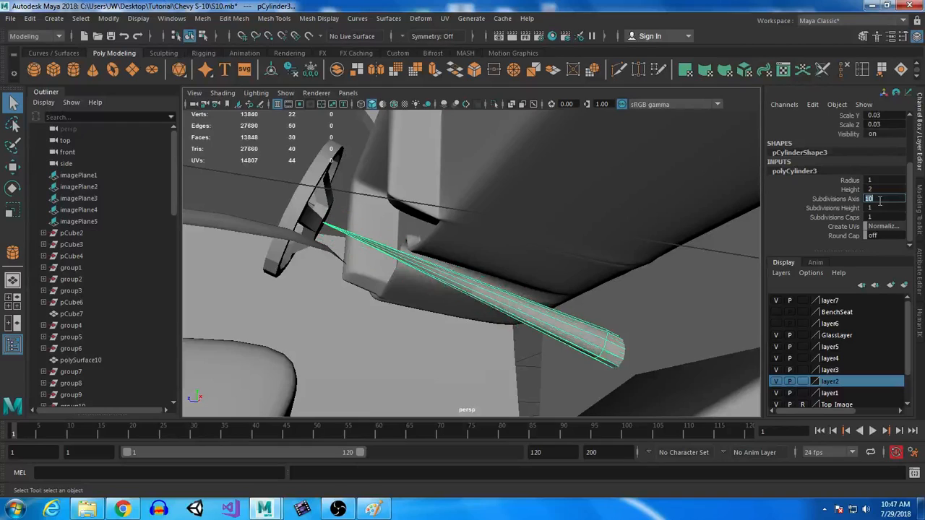
{"action": "key", "text": "ctrl+z"}
{"action": "key", "text": "ctrl+z"}
{"action": "key", "text": "ctrl+z"}
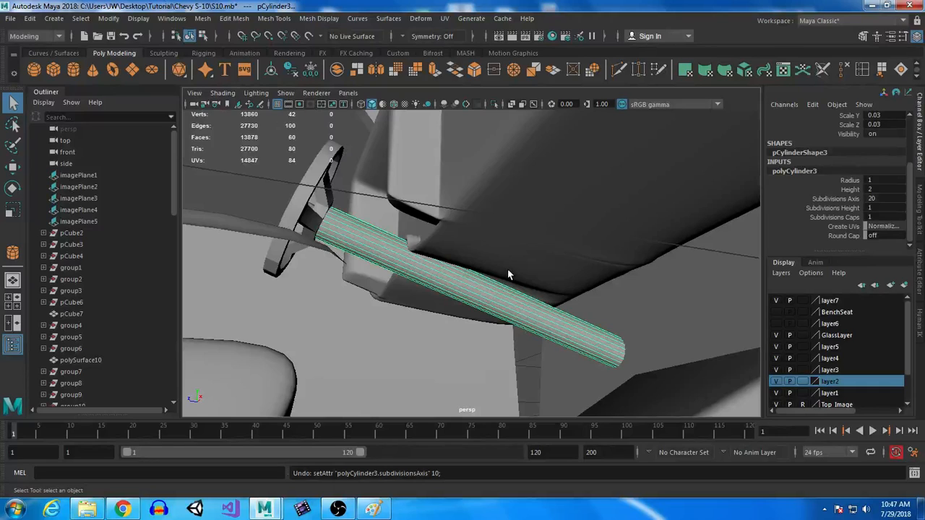
Create a new polygon cylinder in the front view, centred on the steering wheel hub.
{"action": "left_click", "coordinate": [73, 69]}
{"action": "key", "text": "space"}
{"action": "key", "text": "space"}
{"action": "left_click_drag", "start_coordinate": [397, 291], "coordinate": [390, 283]}
{"action": "key", "text": "q"}
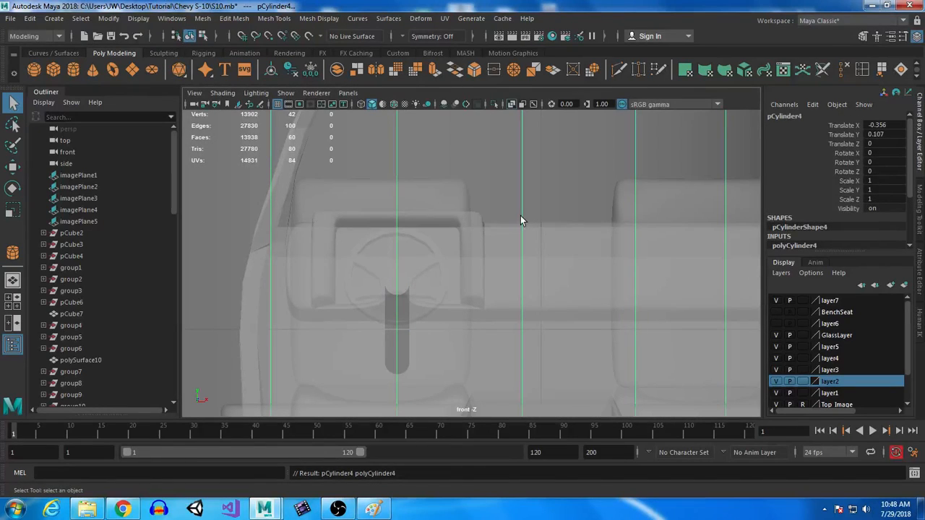
Rotate the new cylinder to 90 degrees in Z so that it lies horizontally.
{"action": "key", "text": "r"}
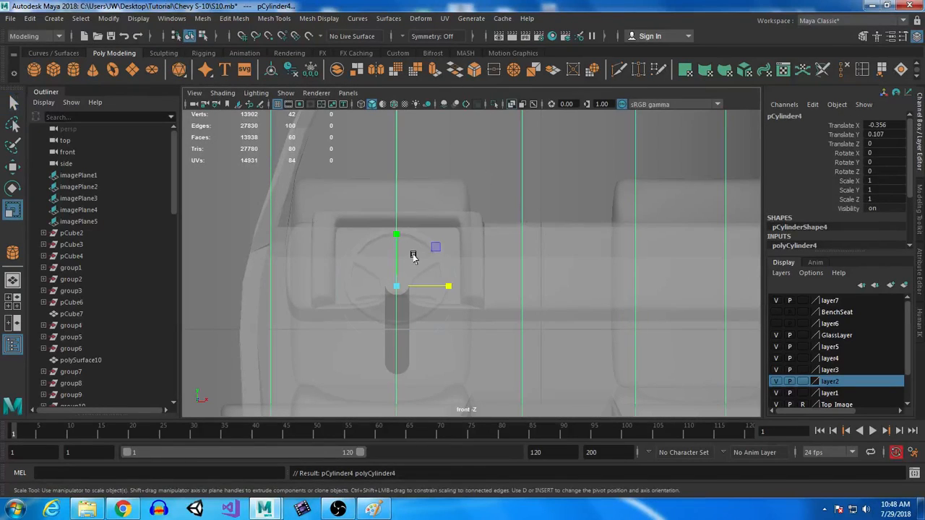
{"action": "key", "text": "e"}
{"action": "left_click_drag", "start_coordinate": [423, 233], "coordinate": [706, 226]}
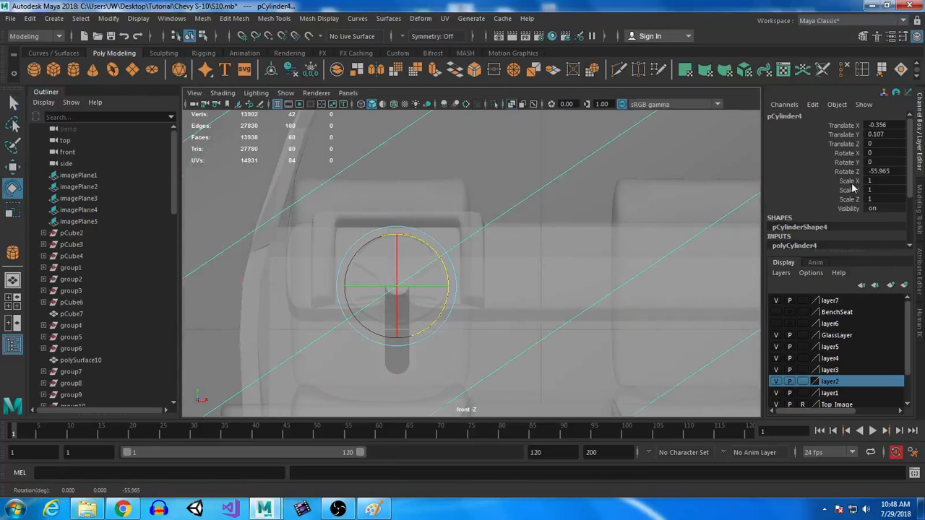
{"action": "left_click", "coordinate": [891, 171]}
{"action": "type", "text": "90"}
{"action": "key", "text": "Return"}
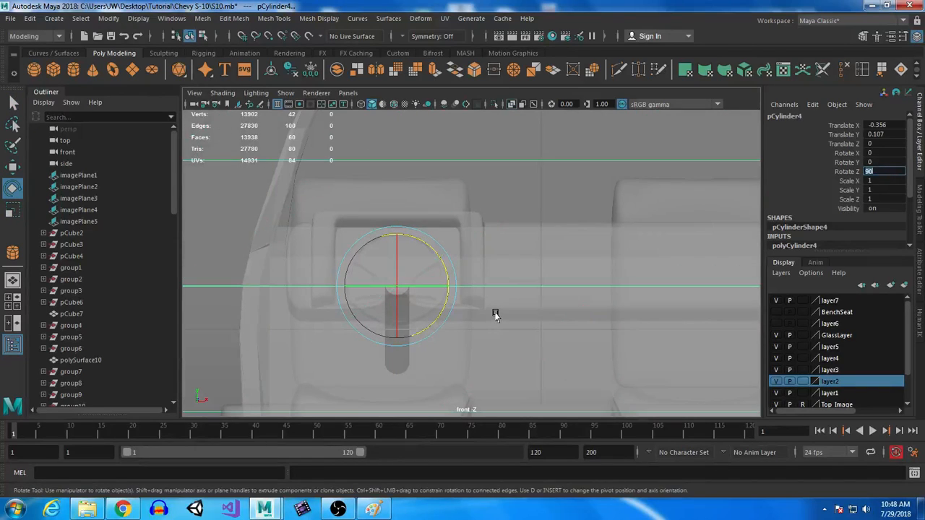
Scale the cylinder uniformly down to about 0.155 and set its axis subdivisions to 8.
{"action": "middle_click_drag", "start_coordinate": [495, 314], "coordinate": [541, 303], "text": "alt"}
{"action": "key", "text": "r"}
{"action": "left_click_drag", "start_coordinate": [441, 278], "coordinate": [226, 268]}
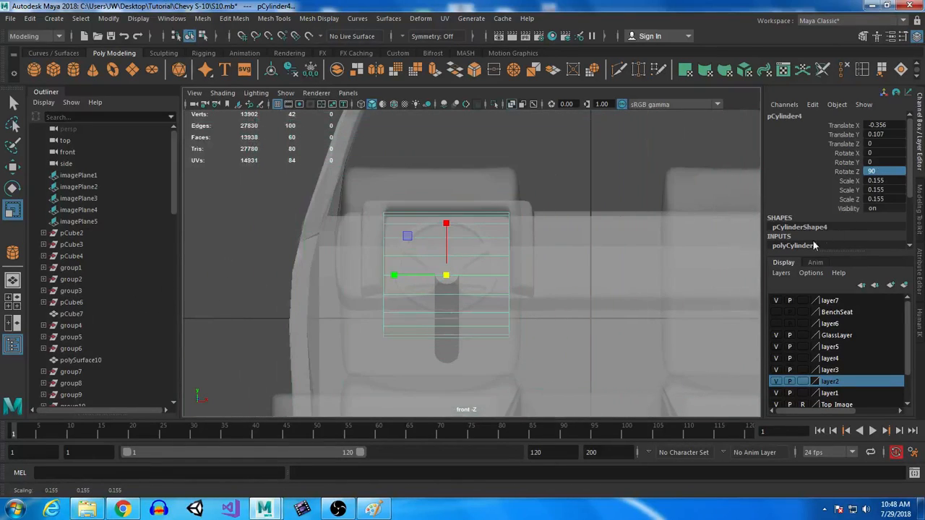
{"action": "scroll", "coordinate": [912, 211], "scroll_direction": "down", "scroll_amount": 3}
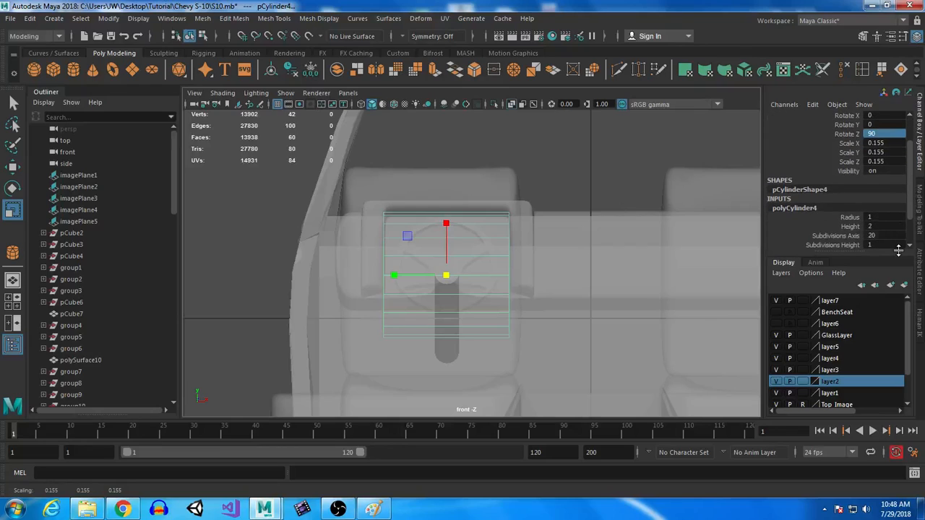
{"action": "double_click", "coordinate": [880, 235]}
{"action": "type", "text": "8"}
{"action": "key", "text": "Return"}
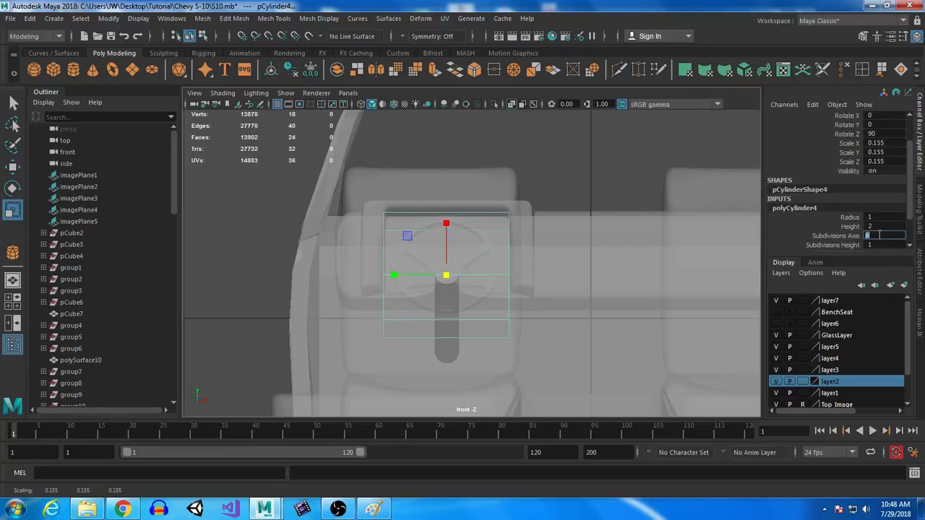
Shrink the cylinder uniformly to 0.01 beside the steering column and set its axis subdivisions to 6.
{"action": "scroll", "coordinate": [498, 194], "scroll_direction": "up", "scroll_amount": 3}
{"action": "left_click_drag", "start_coordinate": [477, 268], "coordinate": [355, 275]}
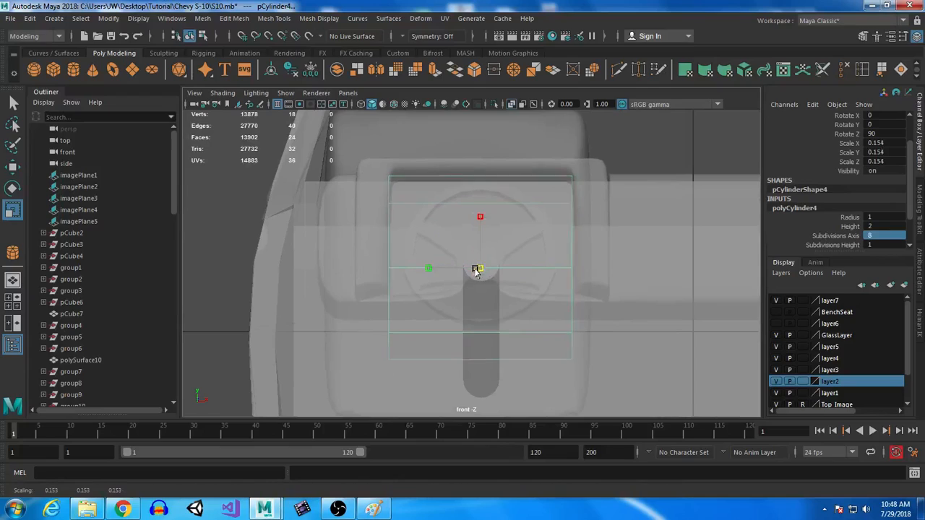
{"action": "key", "text": "w"}
{"action": "left_click_drag", "start_coordinate": [524, 265], "coordinate": [419, 271]}
{"action": "key", "text": "r"}
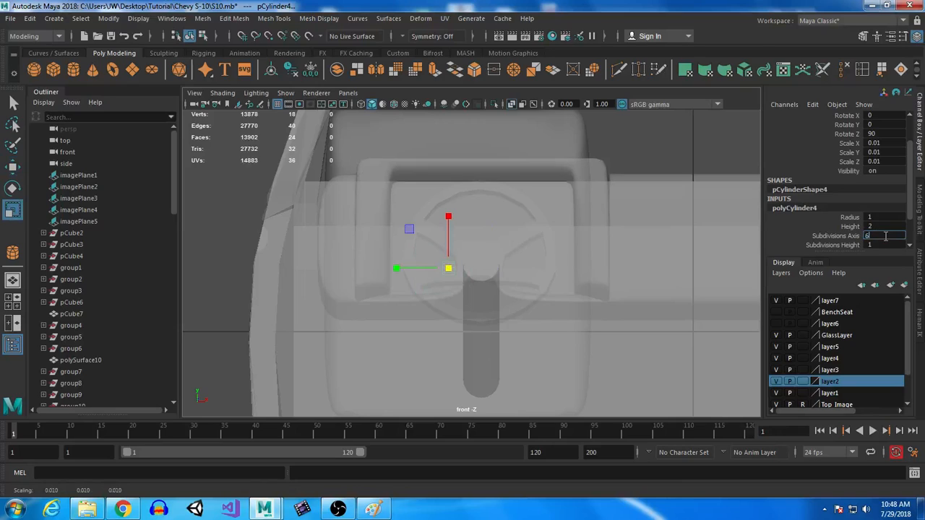
{"action": "scroll", "coordinate": [508, 223], "scroll_direction": "up", "scroll_amount": 3}
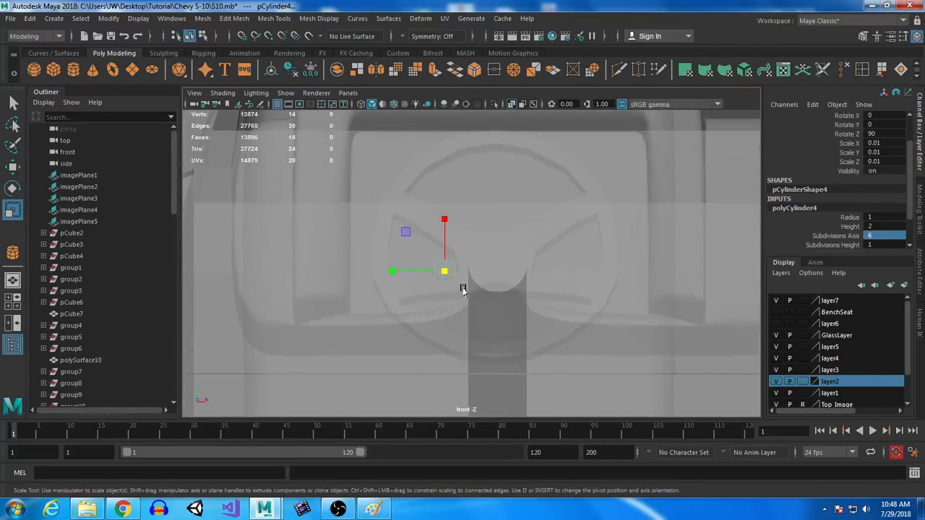
Shape the cylinder into a thin rod, 0.004 thick with a Y scale of 0.07, and move it to about -0.440 in X.
{"action": "left_click_drag", "start_coordinate": [445, 275], "coordinate": [185, 271]}
{"action": "left_click_drag", "start_coordinate": [390, 270], "coordinate": [253, 267]}
{"action": "left_click_drag", "start_coordinate": [311, 267], "coordinate": [320, 262]}
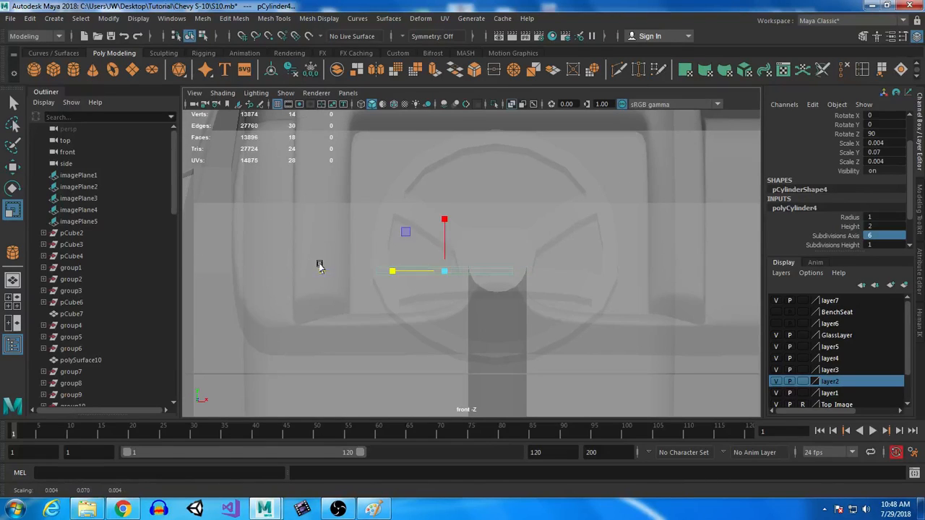
{"action": "key", "text": "w"}
{"action": "left_click_drag", "start_coordinate": [501, 273], "coordinate": [466, 275]}
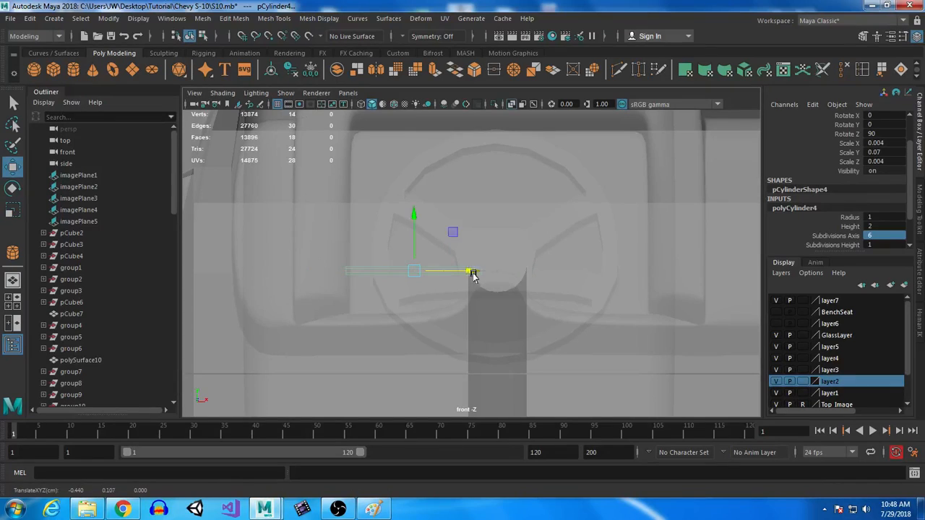
Position the thin rod in perspective between the steering wheel and dashboard, extending from the column toward the passenger side.
{"action": "key", "text": "space"}
{"action": "key", "text": "space"}
{"action": "left_click_drag", "start_coordinate": [613, 181], "coordinate": [503, 291], "text": "alt"}
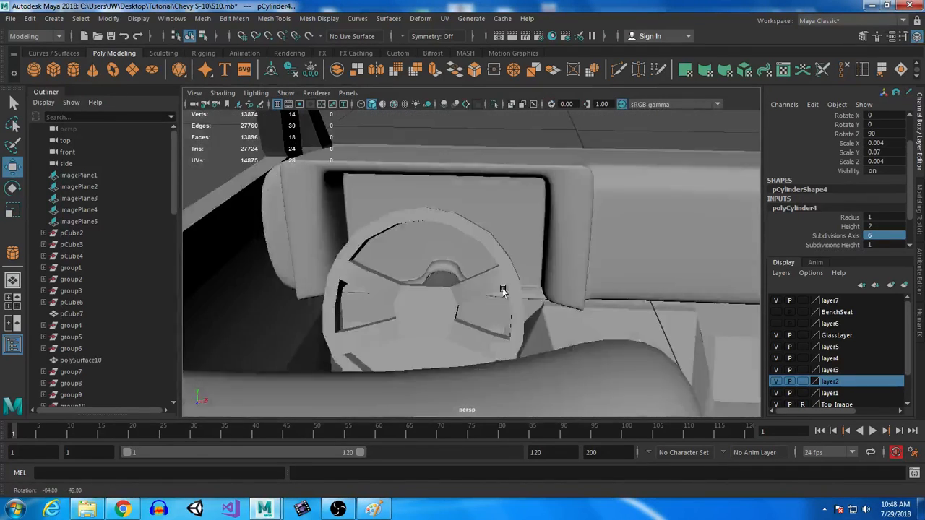
{"action": "scroll", "coordinate": [517, 282], "scroll_direction": "down", "scroll_amount": 5}
{"action": "left_click_drag", "start_coordinate": [413, 388], "coordinate": [456, 334]}
{"action": "scroll", "coordinate": [549, 282], "scroll_direction": "up", "scroll_amount": 5}
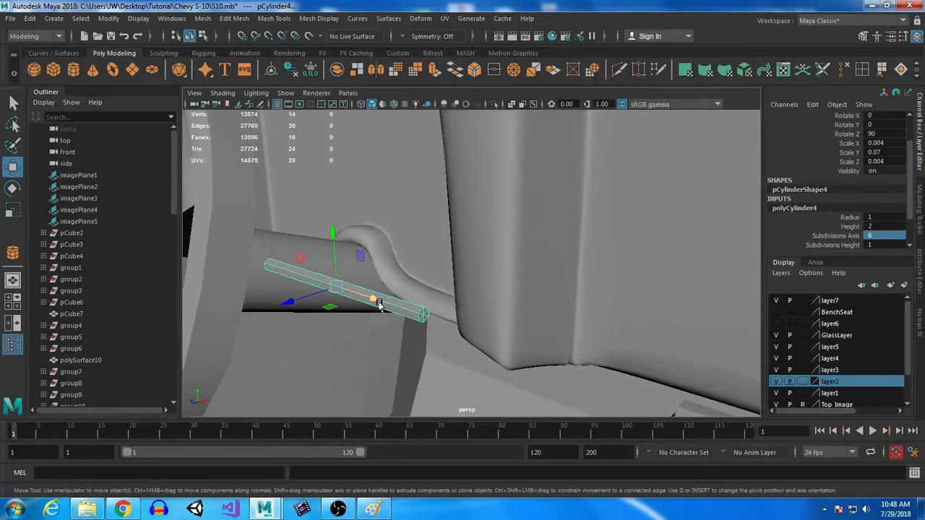
{"action": "mouse_move", "coordinate": [379, 305]}
{"action": "left_mouse_down"}
{"action": "mouse_move", "coordinate": [359, 293]}
{"action": "mouse_move", "coordinate": [372, 304]}
{"action": "left_mouse_up"}
Switch the rod to face mode and select the faces at its outer end, away from the column.
{"action": "left_click_drag", "start_coordinate": [383, 344], "coordinate": [450, 350], "text": "alt"}
{"action": "right_click_drag", "start_coordinate": [574, 336], "coordinate": [576, 207]}
{"action": "left_click_drag", "start_coordinate": [581, 279], "coordinate": [615, 372]}
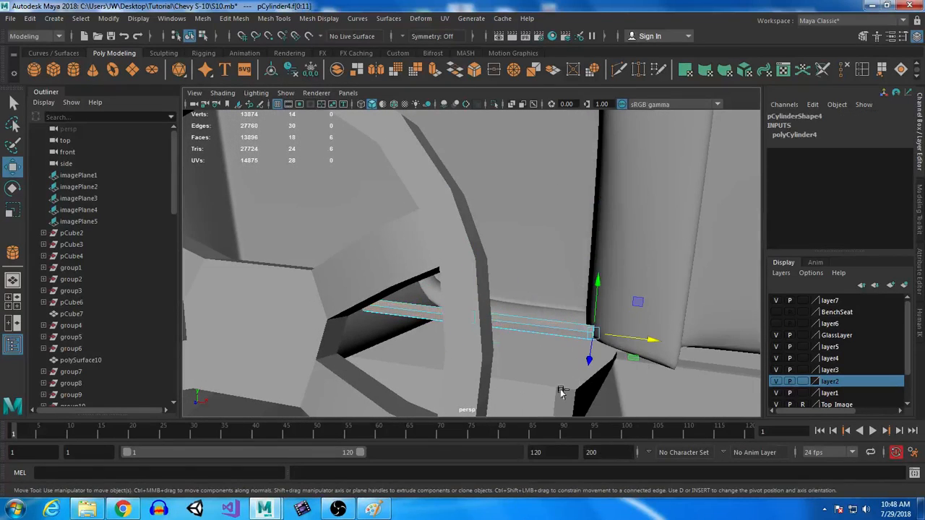
Shorten the turn-signal lever by moving its outer end faces inward to about X -0.235, then shift them to about Z -0.393.
{"action": "left_click_drag", "start_coordinate": [647, 344], "coordinate": [563, 333]}
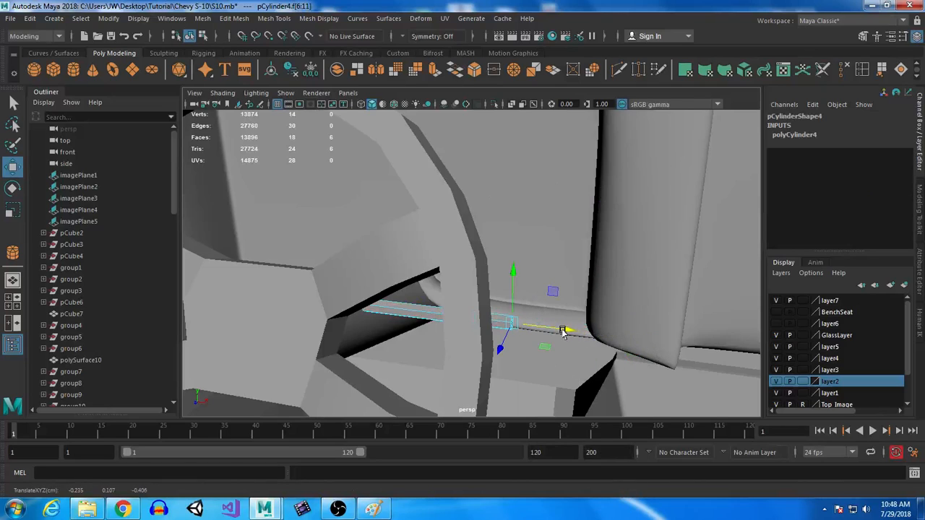
{"action": "left_click_drag", "start_coordinate": [505, 351], "coordinate": [490, 361]}
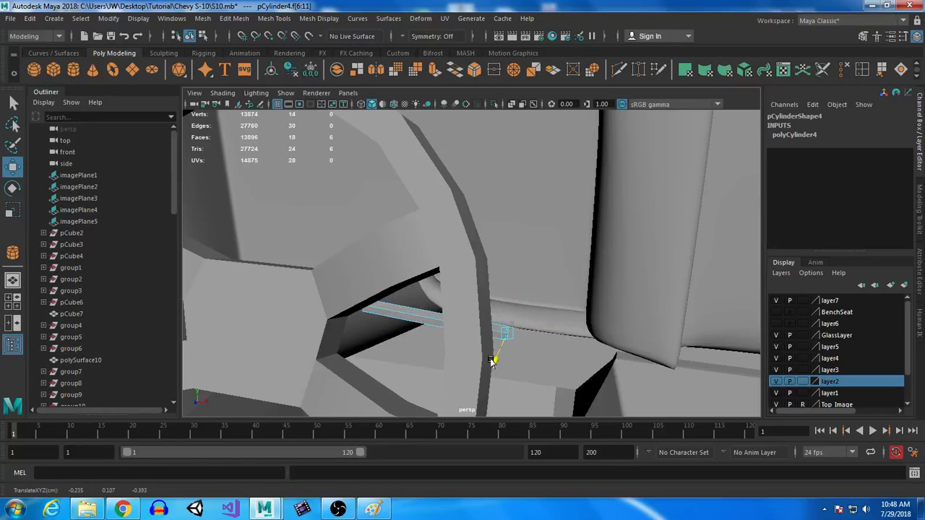
{"action": "left_click_drag", "start_coordinate": [578, 371], "coordinate": [587, 247], "text": "alt"}
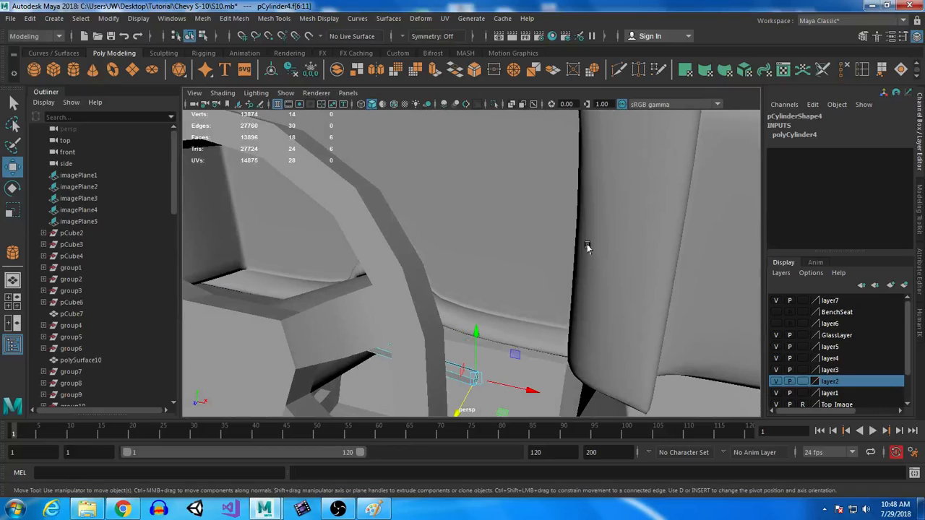
Extrude the lever's end faces and offset them to about X -0.21, Z -0.378 to form an angled segment.
{"action": "key", "text": "ctrl+e"}
{"action": "key", "text": "e"}
{"action": "left_click_drag", "start_coordinate": [518, 402], "coordinate": [493, 408]}
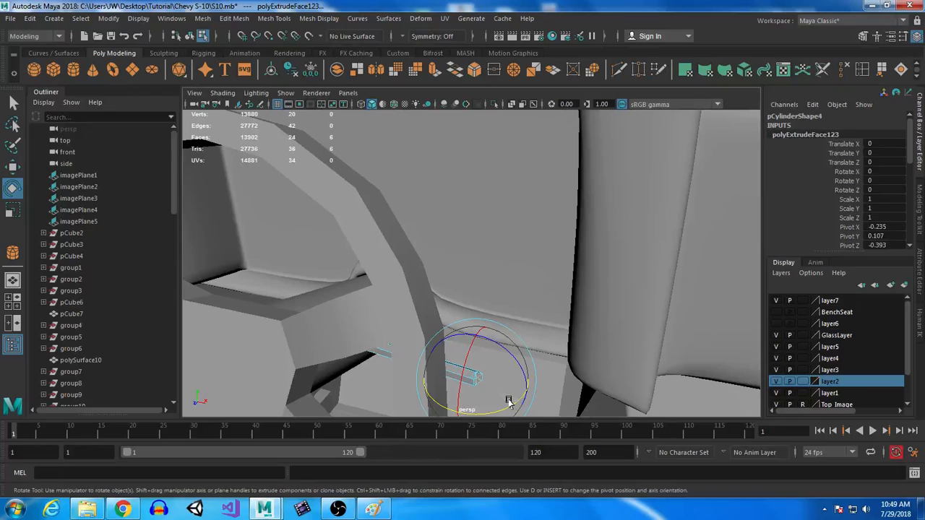
{"action": "key", "text": "w"}
{"action": "left_click_drag", "start_coordinate": [522, 388], "coordinate": [569, 402]}
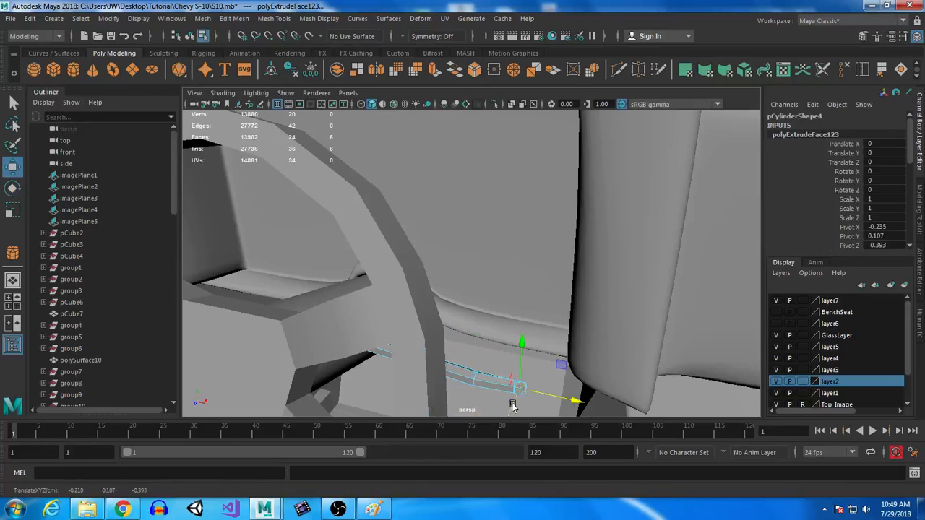
{"action": "left_click_drag", "start_coordinate": [512, 404], "coordinate": [570, 300], "text": "alt"}
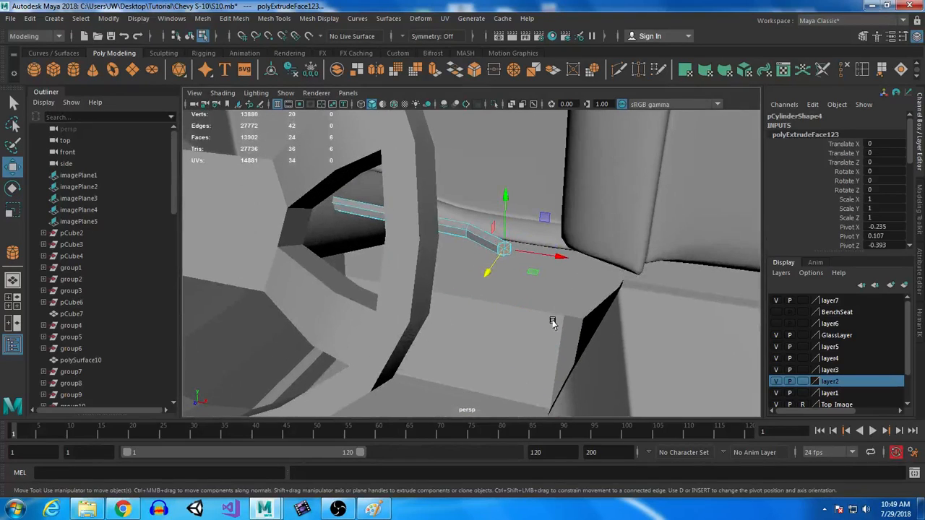
Extrude the end faces again, flatten them along X, and move them outward to about X -0.195.
{"action": "key", "text": "ctrl+e"}
{"action": "left_click_drag", "start_coordinate": [550, 265], "coordinate": [567, 263]}
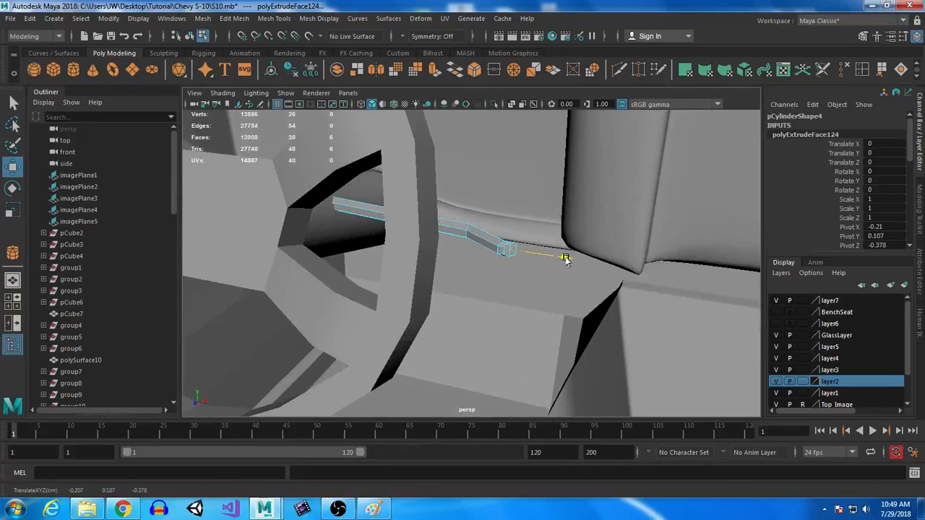
{"action": "key", "text": "r"}
{"action": "left_click_drag", "start_coordinate": [493, 253], "coordinate": [470, 243]}
{"action": "key", "text": "w"}
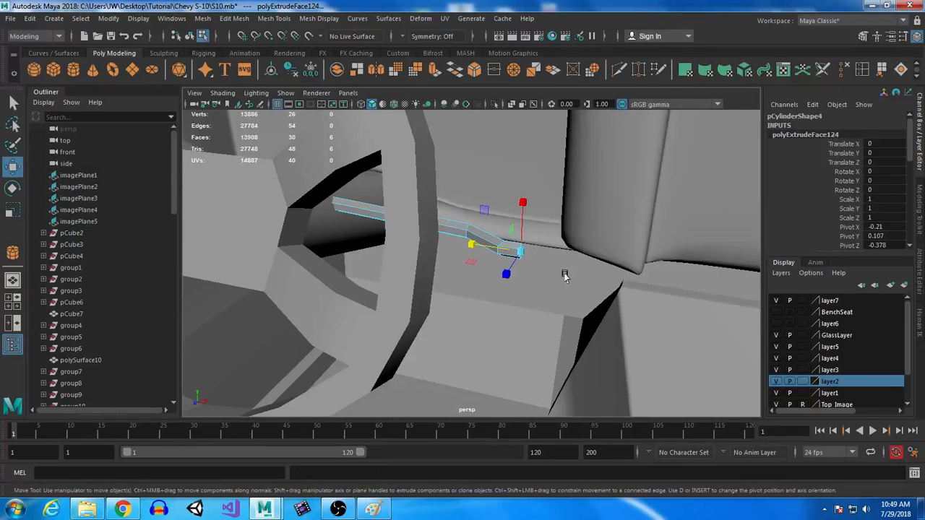
{"action": "left_click_drag", "start_coordinate": [579, 262], "coordinate": [586, 260]}
Extrude a short segment at the lever's end and widen the following extrusion into a collar for the knob.
{"action": "key", "text": "ctrl+e"}
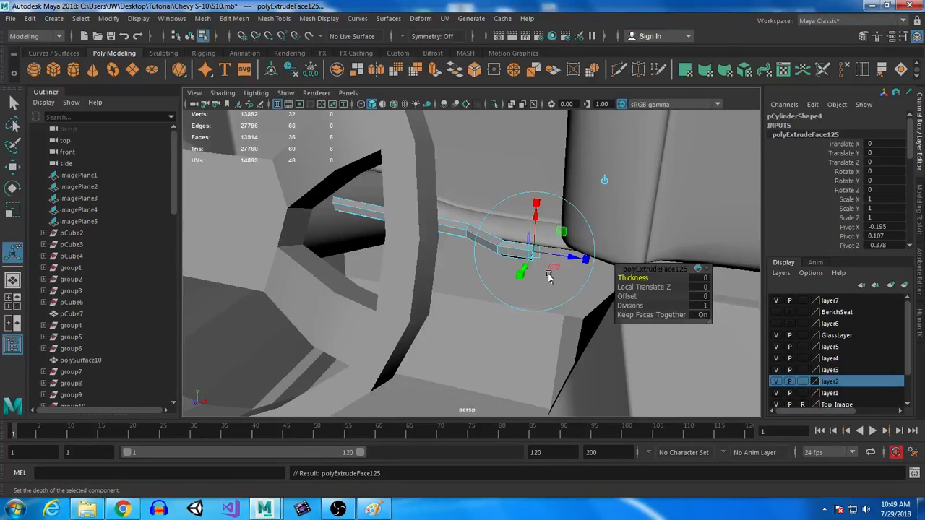
{"action": "key", "text": "w"}
{"action": "left_click_drag", "start_coordinate": [580, 262], "coordinate": [586, 261]}
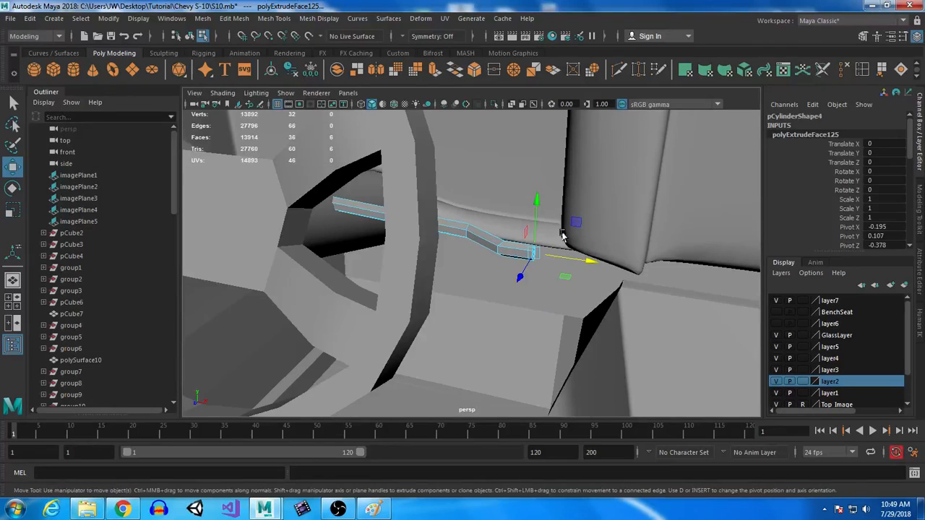
{"action": "left_click", "coordinate": [453, 69]}
{"action": "key", "text": "r"}
{"action": "left_click_drag", "start_coordinate": [533, 253], "coordinate": [604, 264]}
{"action": "key", "text": "w"}
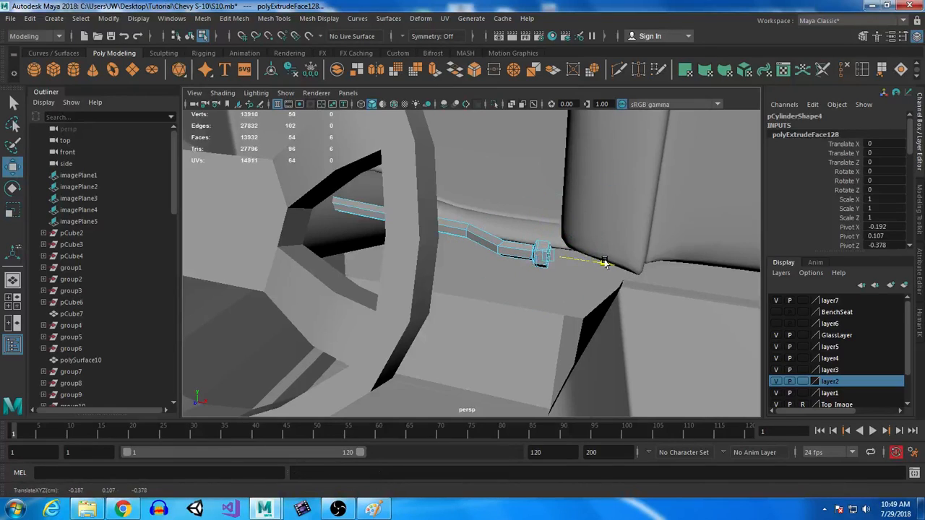
Extend the knob outward from the collar and scale its end faces down into a tapered tip.
{"action": "key", "text": "r"}
{"action": "left_click_drag", "start_coordinate": [547, 258], "coordinate": [613, 264]}
{"action": "key", "text": "w"}
{"action": "key", "text": "r"}
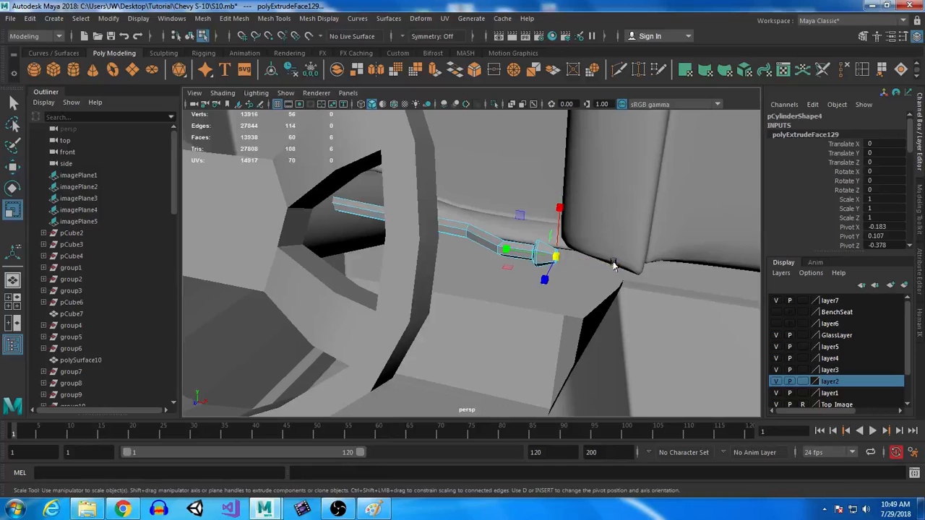
{"action": "left_click", "coordinate": [555, 258]}
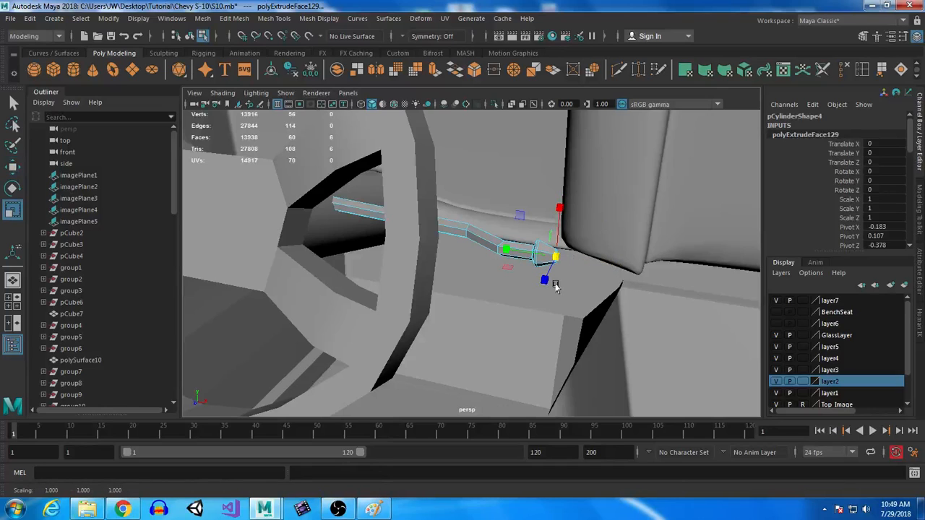
Preview the lever smoothed and move its outer-end and first-bend vertices along Z to deepen the S-curve.
{"action": "key", "text": "3"}
{"action": "left_click_drag", "start_coordinate": [569, 349], "coordinate": [485, 320], "text": "alt"}
{"action": "middle_click_drag", "start_coordinate": [485, 320], "coordinate": [617, 333], "text": "alt"}
{"action": "left_click_drag", "start_coordinate": [617, 333], "coordinate": [522, 320], "text": "alt"}
{"action": "right_click_drag", "start_coordinate": [470, 178], "coordinate": [413, 175]}
{"action": "left_click_drag", "start_coordinate": [458, 239], "coordinate": [679, 388]}
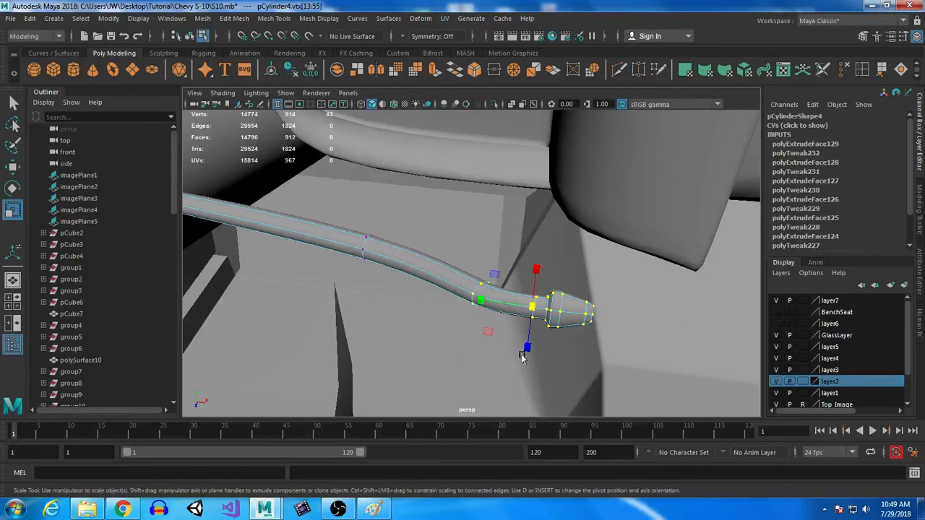
{"action": "key", "text": "w"}
{"action": "left_click_drag", "start_coordinate": [526, 352], "coordinate": [521, 406]}
{"action": "left_click_drag", "start_coordinate": [390, 286], "coordinate": [411, 261]}
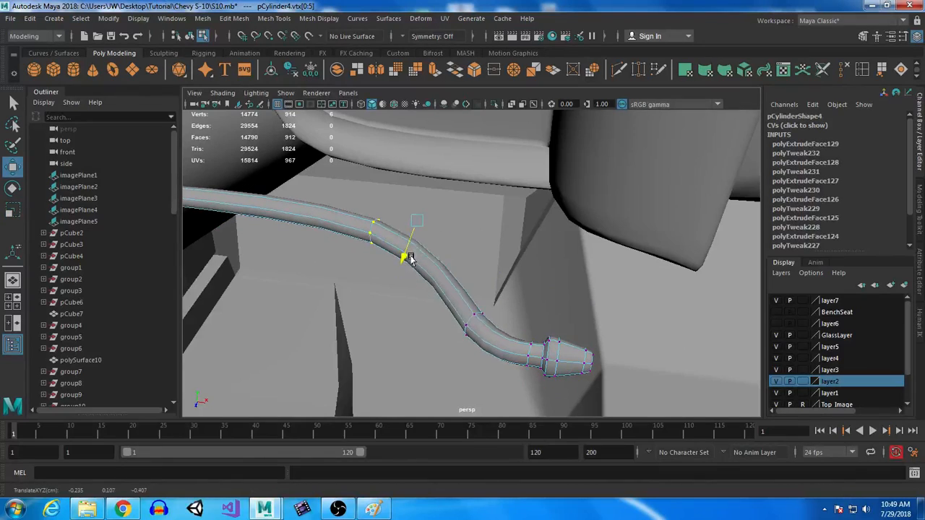
Adjust the knob-end vertices and reposition the tip vertices along X, finishing in object mode.
{"action": "left_click_drag", "start_coordinate": [537, 321], "coordinate": [587, 401]}
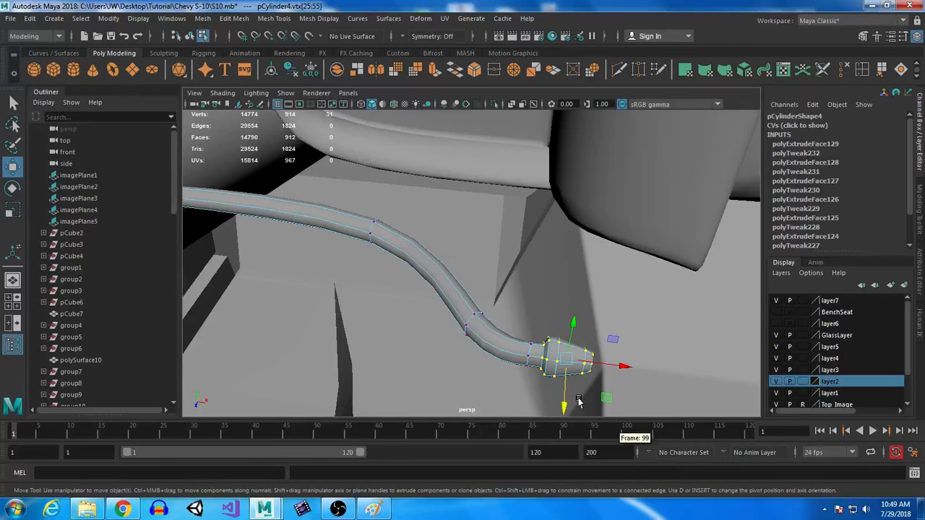
{"action": "key", "text": "r"}
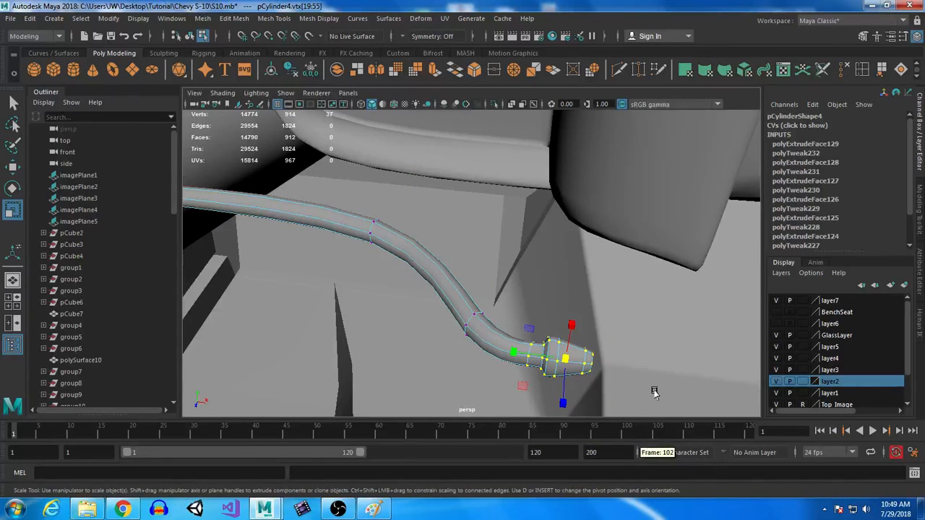
{"action": "scroll", "coordinate": [636, 382], "scroll_direction": "up", "scroll_amount": 5}
{"action": "mouse_move", "coordinate": [202, 196]}
{"action": "left_mouse_down"}
{"action": "mouse_move", "coordinate": [178, 199]}
{"action": "mouse_move", "coordinate": [192, 201]}
{"action": "left_mouse_up"}
{"action": "left_click_drag", "start_coordinate": [359, 265], "coordinate": [401, 274], "text": "alt"}
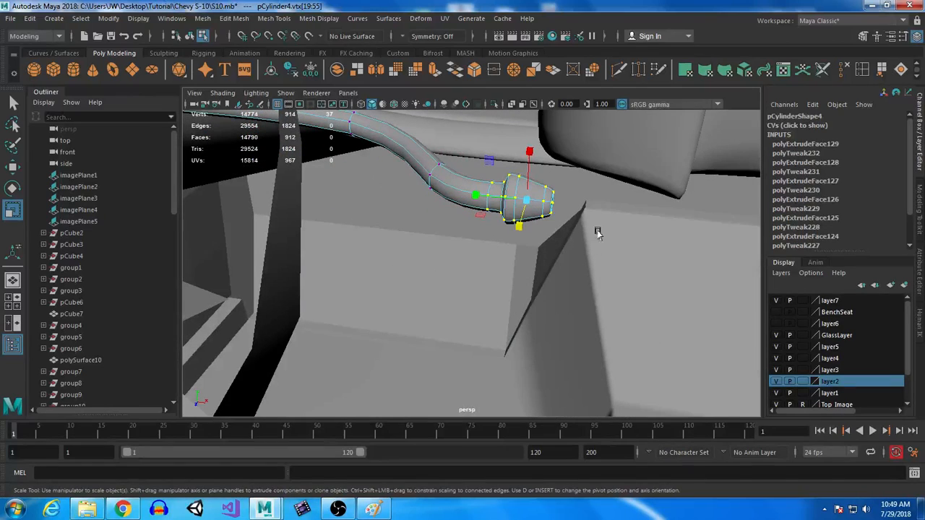
{"action": "left_click_drag", "start_coordinate": [538, 225], "coordinate": [534, 234]}
{"action": "key", "text": "w"}
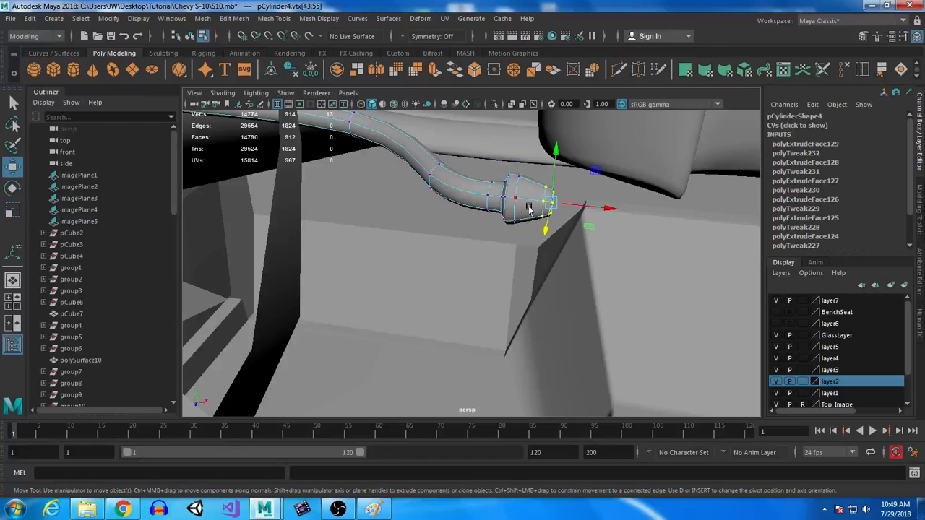
{"action": "left_click_drag", "start_coordinate": [596, 211], "coordinate": [626, 288]}
{"action": "right_click_drag", "start_coordinate": [505, 211], "coordinate": [579, 160]}
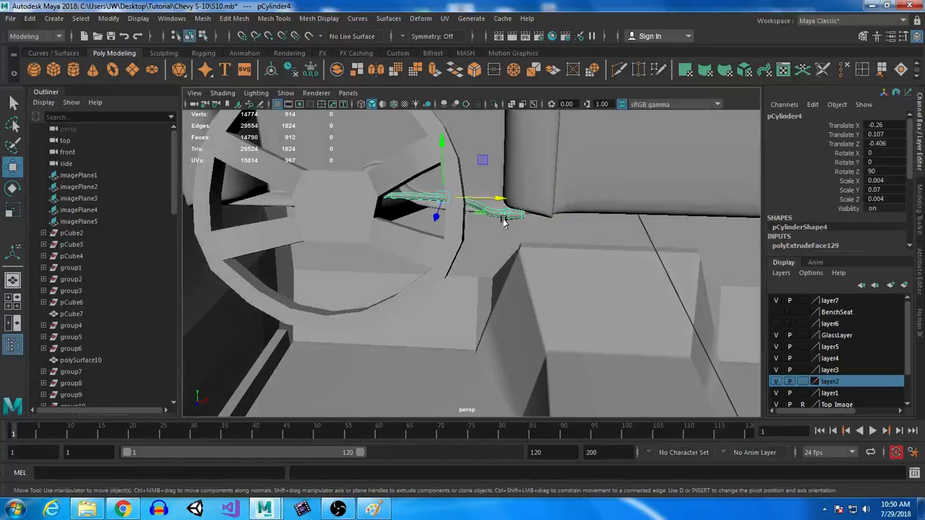
Move the lever's pivot to its inner end and rotate the lever upward to Rotate Z 119.624.
{"action": "key", "text": "d"}
{"action": "left_click_drag", "start_coordinate": [497, 200], "coordinate": [427, 194]}
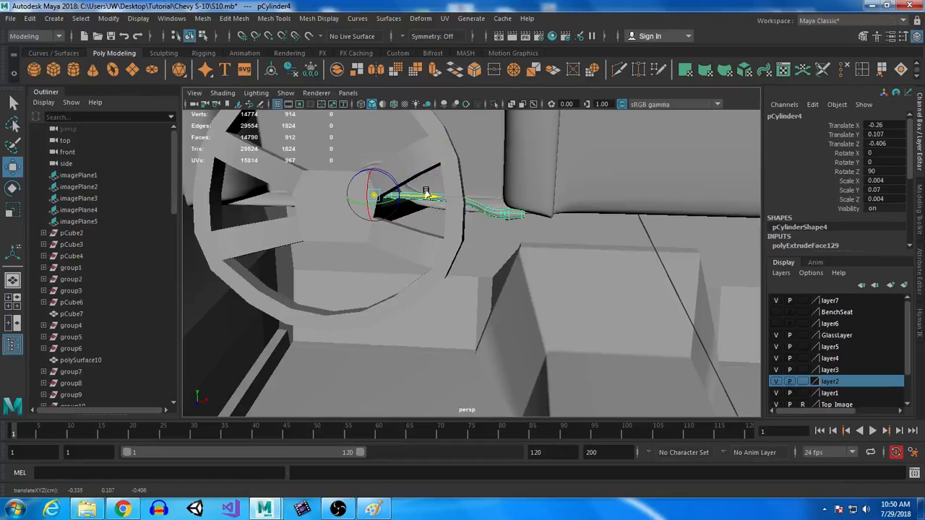
{"action": "key", "text": "d"}
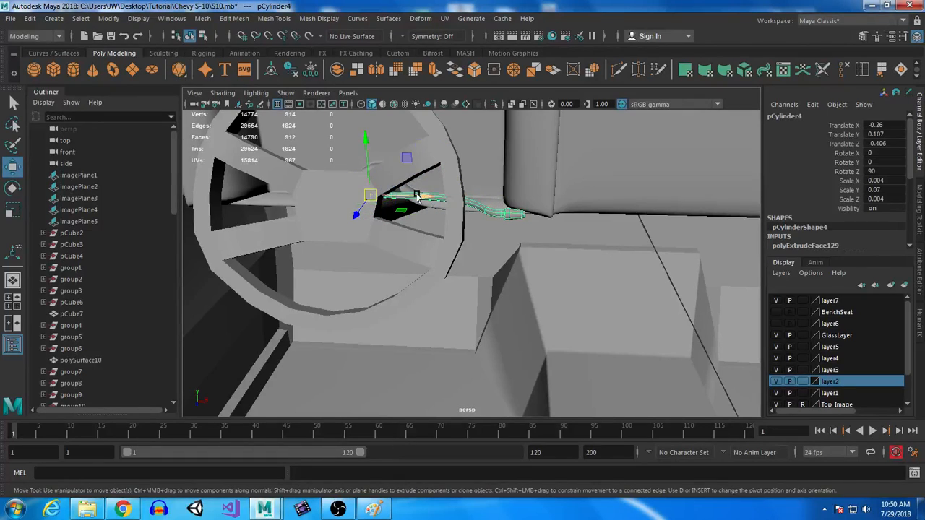
{"action": "key", "text": "e"}
{"action": "left_click_drag", "start_coordinate": [416, 195], "coordinate": [381, 141]}
Check the rotated lever against the steering wheel and dashboard, and save the scene.
{"action": "mouse_move", "coordinate": [534, 241]}
{"action": "left_mouse_down", "text": "alt"}
{"action": "mouse_move", "coordinate": [504, 207]}
{"action": "mouse_move", "coordinate": [436, 209]}
{"action": "mouse_move", "coordinate": [436, 233]}
{"action": "mouse_move", "coordinate": [478, 217]}
{"action": "mouse_move", "coordinate": [535, 231]}
{"action": "left_mouse_up", "text": "alt"}
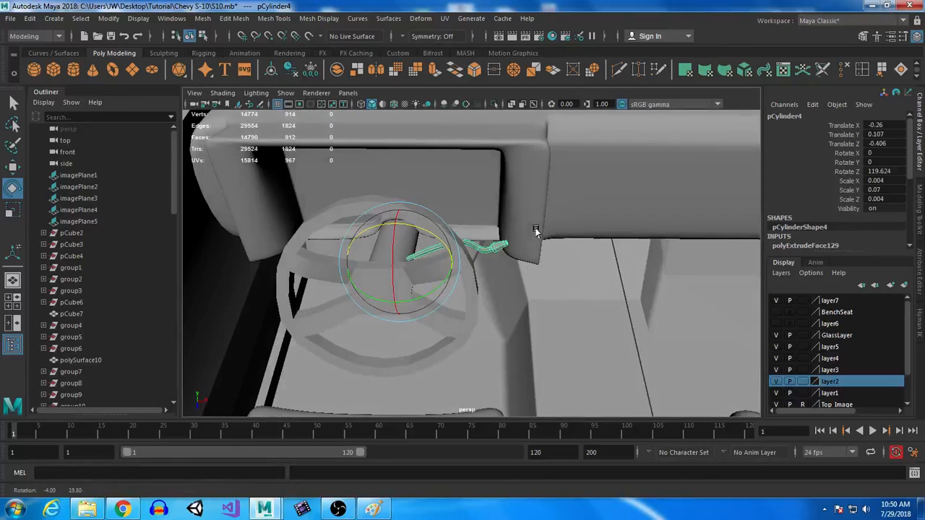
{"action": "right_click_drag", "start_coordinate": [536, 231], "coordinate": [572, 284], "text": "alt"}
{"action": "left_click_drag", "start_coordinate": [572, 284], "coordinate": [553, 284], "text": "alt"}
{"action": "right_click_drag", "start_coordinate": [553, 285], "coordinate": [476, 239], "text": "alt"}
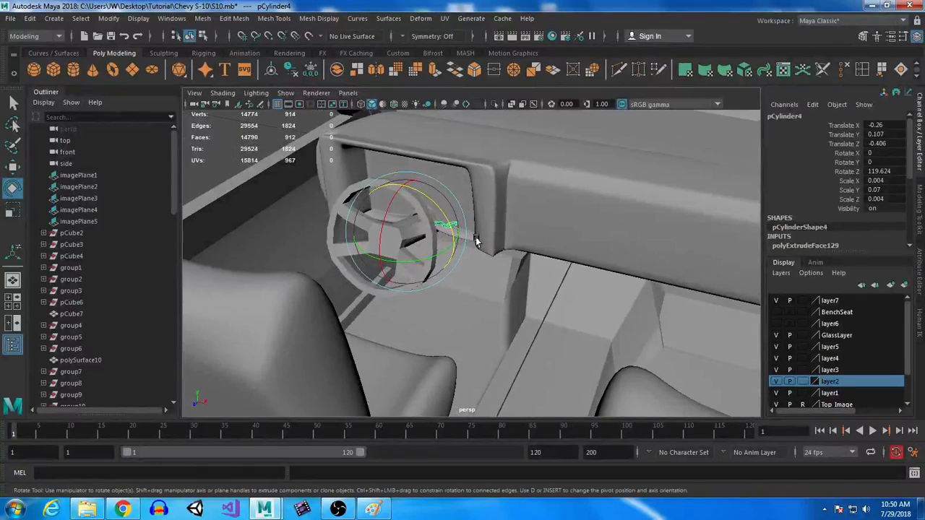
{"action": "key", "text": "ctrl+s"}
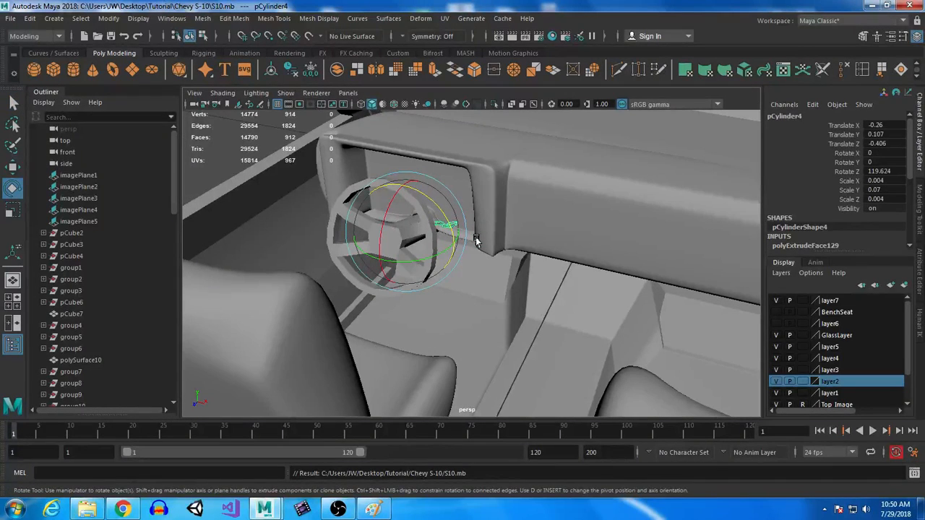
Return the lever to its unsmoothed low-poly display.
{"action": "left_click_drag", "start_coordinate": [557, 284], "coordinate": [433, 269], "text": "alt"}
{"action": "right_click_drag", "start_coordinate": [434, 278], "coordinate": [533, 361], "text": "alt"}
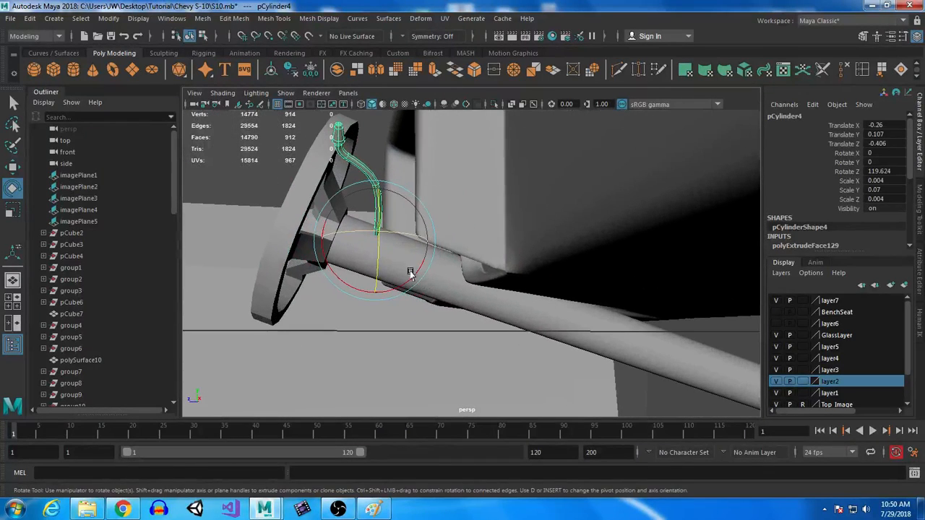
{"action": "left_click_drag", "start_coordinate": [409, 273], "coordinate": [441, 291], "text": "alt"}
{"action": "key", "text": "1"}
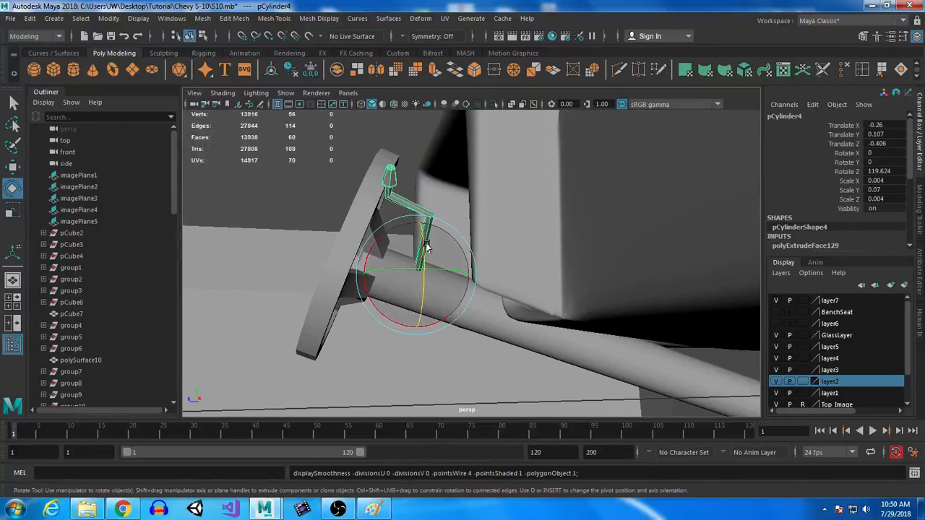
Select every other lengthwise edge around the steering column cylinder and delete those edges with their vertices.
{"action": "left_click", "coordinate": [486, 322]}
{"action": "right_click_drag", "start_coordinate": [483, 321], "coordinate": [465, 215]}
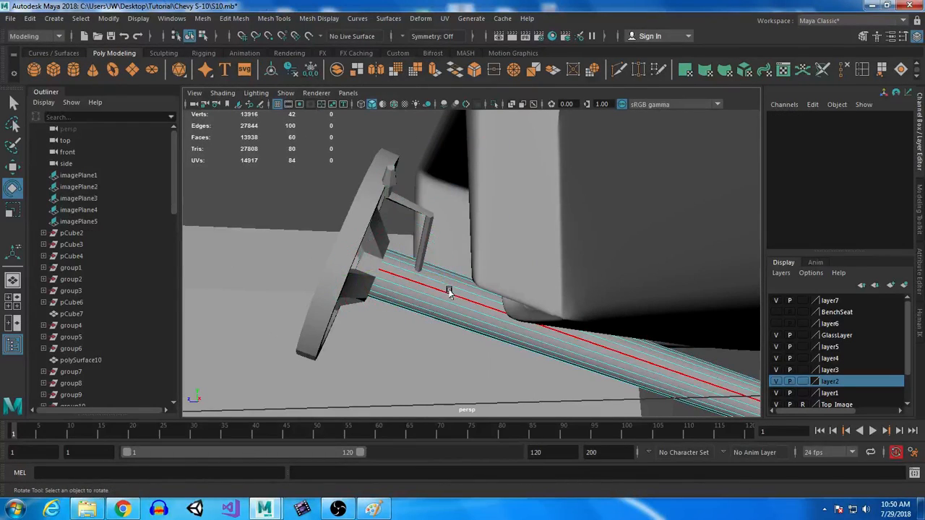
{"action": "key", "text": "q"}
{"action": "double_click", "coordinate": [444, 281]}
{"action": "double_click", "coordinate": [453, 303], "text": "shift"}
{"action": "double_click", "coordinate": [451, 319], "text": "shift"}
{"action": "left_click_drag", "start_coordinate": [450, 337], "coordinate": [387, 277], "text": "alt"}
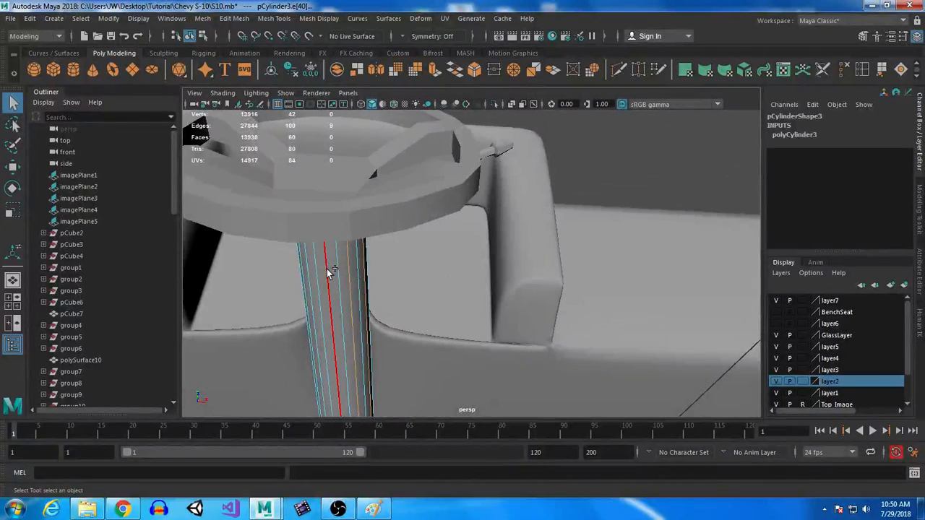
{"action": "double_click", "coordinate": [306, 271], "text": "shift"}
{"action": "left_click_drag", "start_coordinate": [271, 299], "coordinate": [436, 276], "text": "alt"}
{"action": "double_click", "coordinate": [433, 226], "text": "shift"}
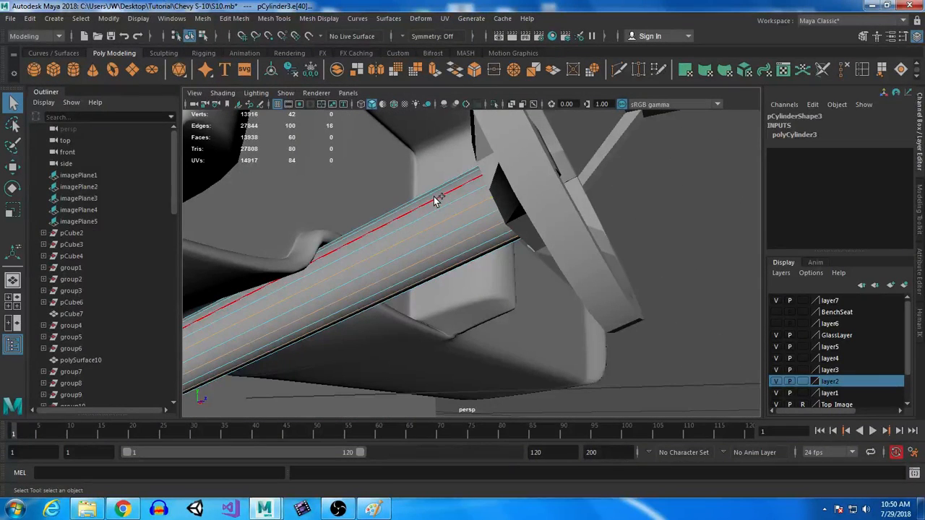
{"action": "mouse_move", "coordinate": [434, 198]}
{"action": "left_mouse_down", "text": "alt"}
{"action": "mouse_move", "coordinate": [487, 375]}
{"action": "mouse_move", "coordinate": [491, 354]}
{"action": "mouse_move", "coordinate": [355, 362]}
{"action": "mouse_move", "coordinate": [424, 207]}
{"action": "mouse_move", "coordinate": [356, 236]}
{"action": "left_mouse_up", "text": "alt"}
{"action": "double_click", "coordinate": [487, 374], "text": "shift"}
{"action": "double_click", "coordinate": [499, 351], "text": "shift"}
{"action": "double_click", "coordinate": [427, 200], "text": "shift"}
{"action": "left_click", "coordinate": [523, 104]}
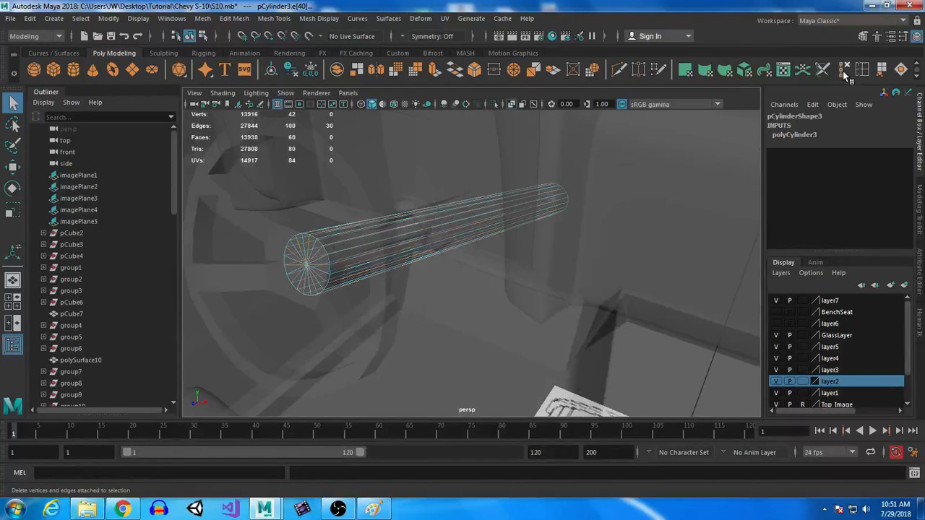
{"action": "key", "text": "r"}
{"action": "key", "text": "ctrl+Delete"}
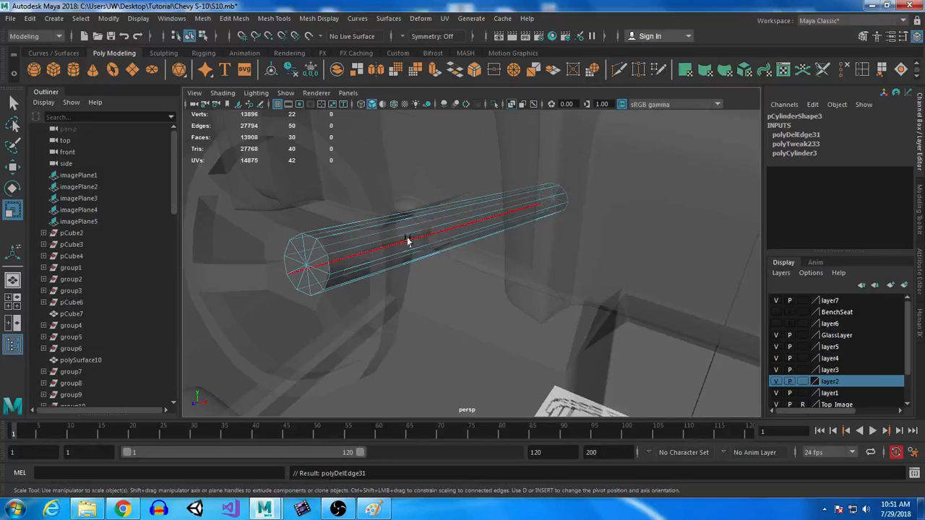
Delete the cap faces at the steering column's far end, away from the wheel.
{"action": "left_click_drag", "start_coordinate": [459, 268], "coordinate": [412, 279], "text": "alt"}
{"action": "right_click_drag", "start_coordinate": [408, 191], "coordinate": [646, 263]}
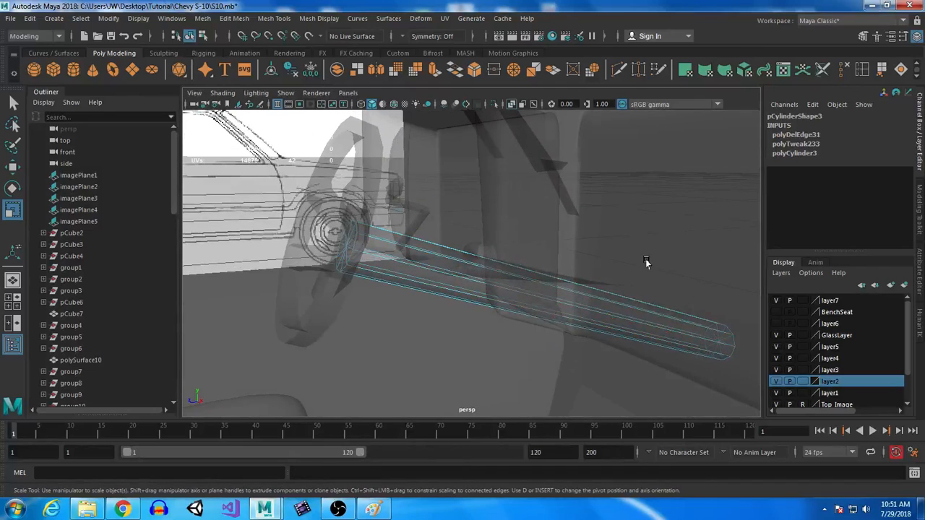
{"action": "left_click_drag", "start_coordinate": [646, 263], "coordinate": [804, 439]}
{"action": "left_click_drag", "start_coordinate": [590, 263], "coordinate": [618, 408], "text": "ctrl"}
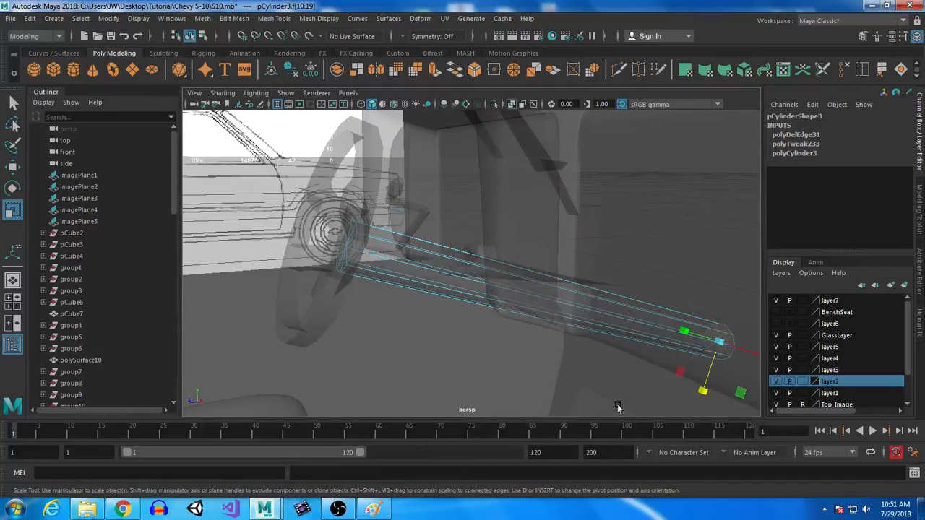
{"action": "left_click", "coordinate": [722, 328]}
Delete the cap faces at the turn-signal lever's base end and turn off the X-ray display.
{"action": "right_click_drag", "start_coordinate": [423, 175], "coordinate": [425, 211]}
{"action": "left_click_drag", "start_coordinate": [444, 230], "coordinate": [332, 265]}
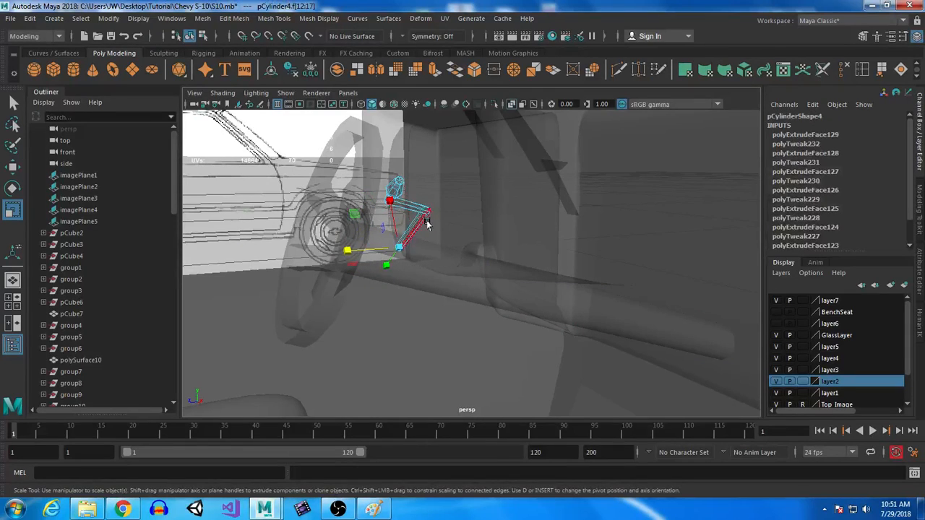
{"action": "left_click", "coordinate": [426, 224]}
{"action": "right_click_drag", "start_coordinate": [402, 204], "coordinate": [439, 164]}
{"action": "left_click_drag", "start_coordinate": [396, 198], "coordinate": [424, 255], "text": "alt"}
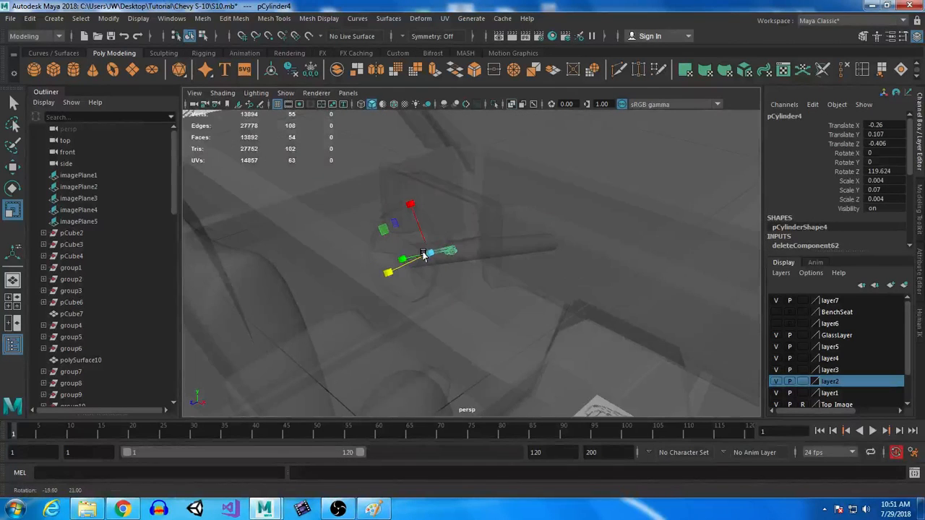
{"action": "left_click", "coordinate": [513, 104]}
Select the lever, steering column and steering wheel, switch them to unsmoothed display, and apply Smooth with one division.
{"action": "scroll", "coordinate": [423, 278], "scroll_direction": "down", "scroll_amount": 5}
{"action": "mouse_move", "coordinate": [405, 285]}
{"action": "left_mouse_down", "text": "alt"}
{"action": "mouse_move", "coordinate": [427, 268]}
{"action": "mouse_move", "coordinate": [533, 259]}
{"action": "left_mouse_up", "text": "alt"}
{"action": "scroll", "coordinate": [524, 289], "scroll_direction": "up", "scroll_amount": 3}
{"action": "left_click_drag", "start_coordinate": [524, 291], "coordinate": [478, 297], "text": "alt"}
{"action": "scroll", "coordinate": [518, 381], "scroll_direction": "up", "scroll_amount": 5}
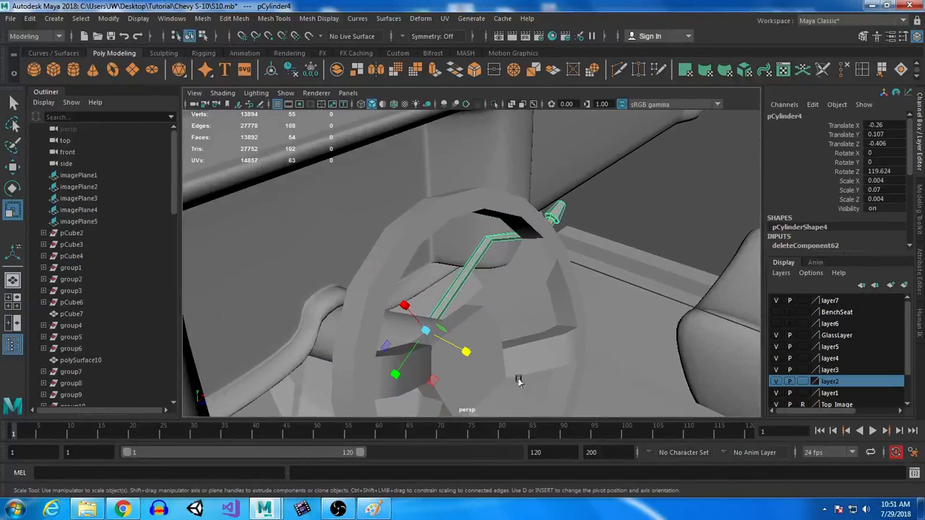
{"action": "key", "text": "q"}
{"action": "left_click", "coordinate": [322, 340]}
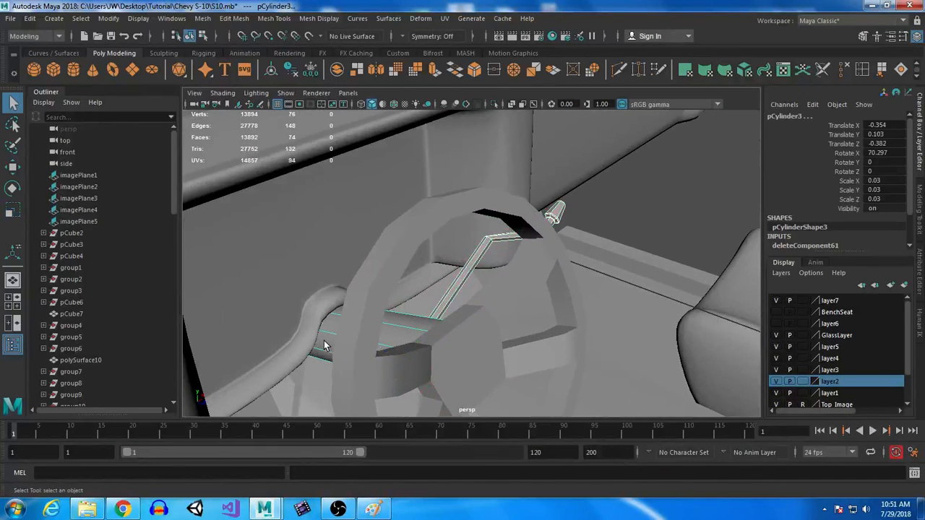
{"action": "left_click", "coordinate": [480, 340]}
{"action": "key", "text": "1"}
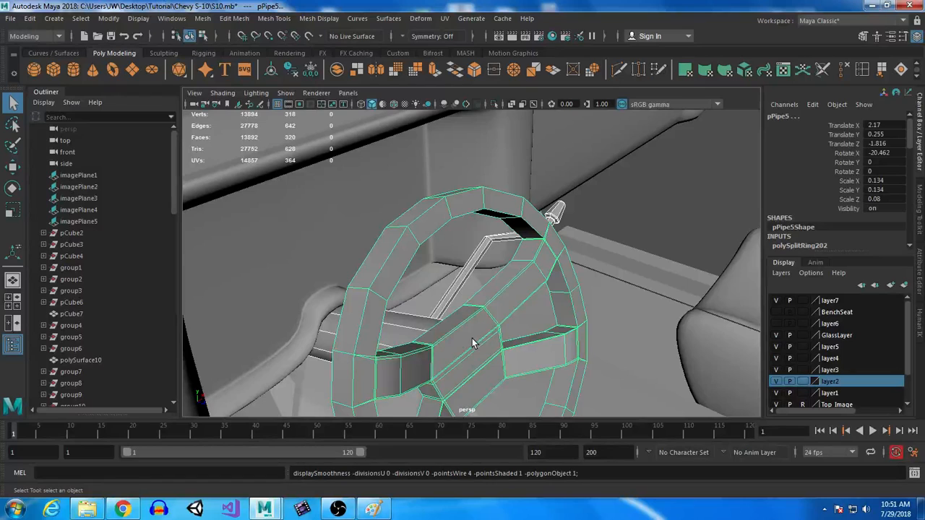
{"action": "left_click", "coordinate": [396, 69]}
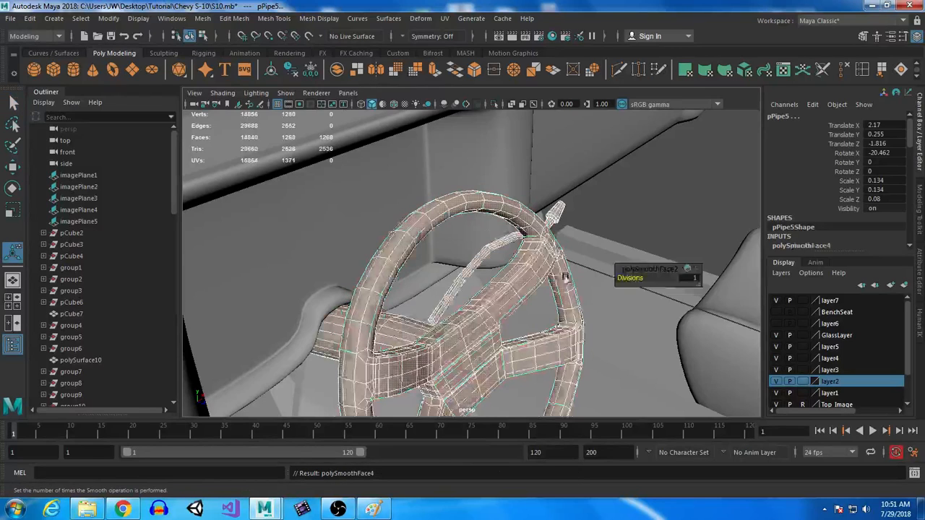
{"action": "left_click", "coordinate": [639, 301]}
Save the scene and check the smoothed steering parts against the dashboard, seat and cab floor.
{"action": "left_click_drag", "start_coordinate": [640, 300], "coordinate": [467, 252], "text": "alt"}
{"action": "key", "text": "ctrl+s"}
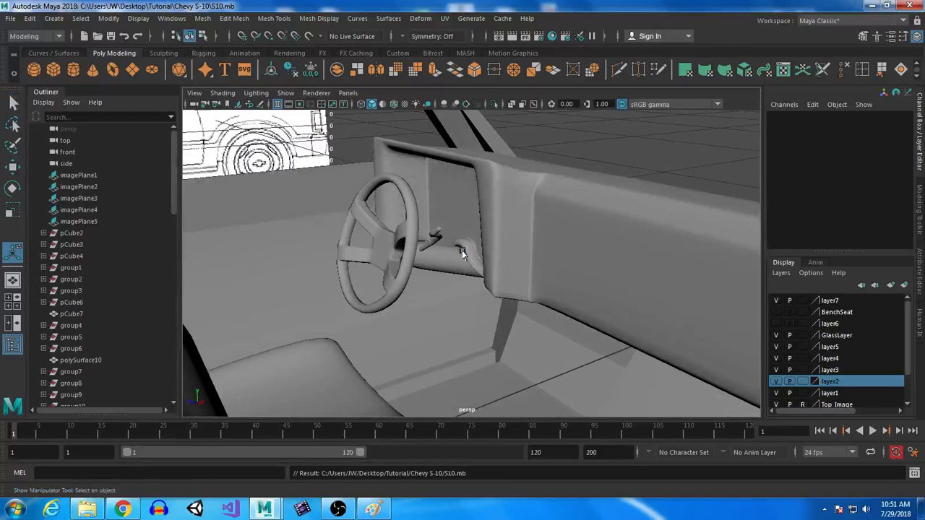
{"action": "left_click_drag", "start_coordinate": [510, 279], "coordinate": [469, 236], "text": "alt"}
{"action": "left_click_drag", "start_coordinate": [537, 330], "coordinate": [520, 320], "text": "alt"}
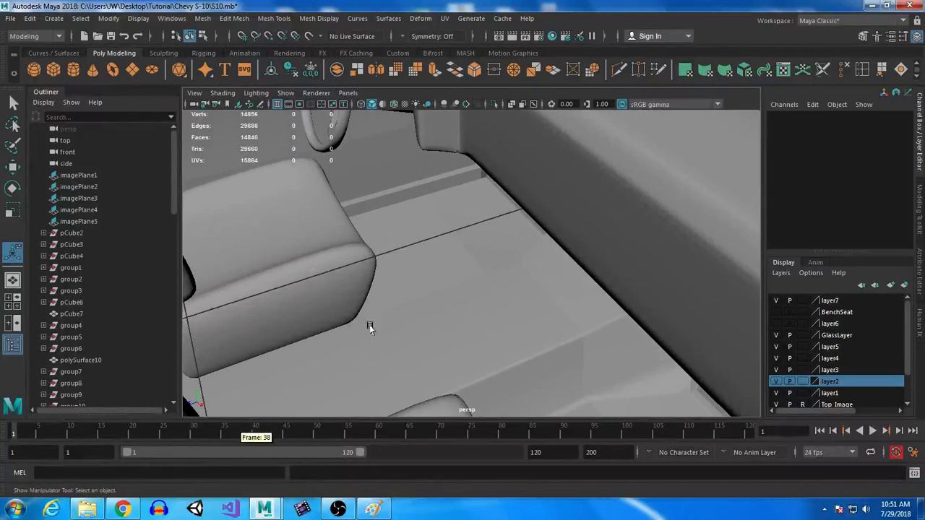
{"action": "left_click_drag", "start_coordinate": [369, 324], "coordinate": [412, 316], "text": "alt"}
{"action": "left_click_drag", "start_coordinate": [406, 228], "coordinate": [481, 318], "text": "alt"}
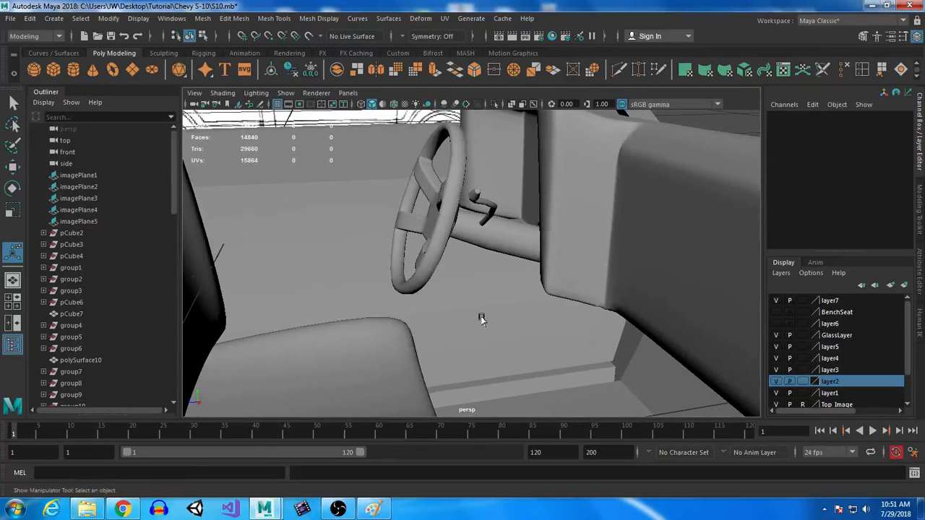
Delete the edge loop running around the middle of the steering column cylinder.
{"action": "left_click", "coordinate": [502, 254]}
{"action": "right_click_drag", "start_coordinate": [503, 237], "coordinate": [515, 112]}
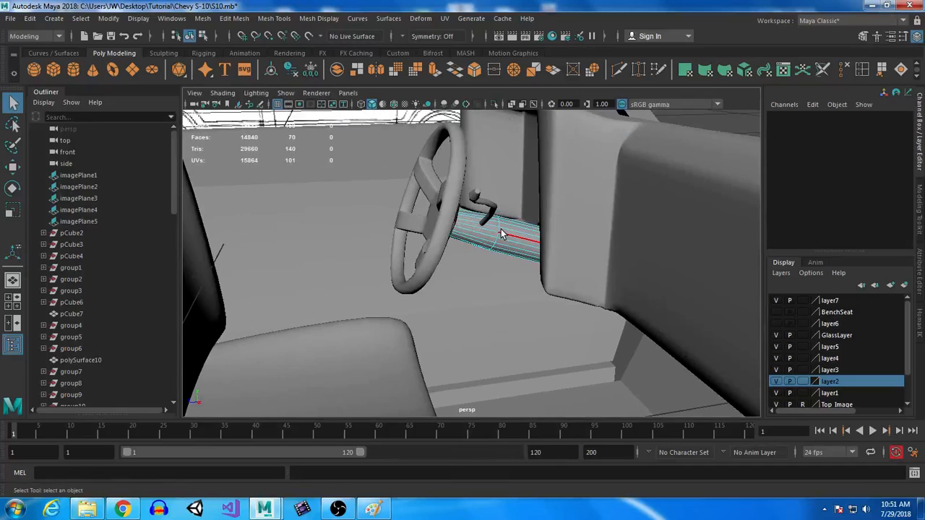
{"action": "double_click", "coordinate": [498, 233]}
{"action": "key", "text": "space"}
{"action": "key", "text": "space"}
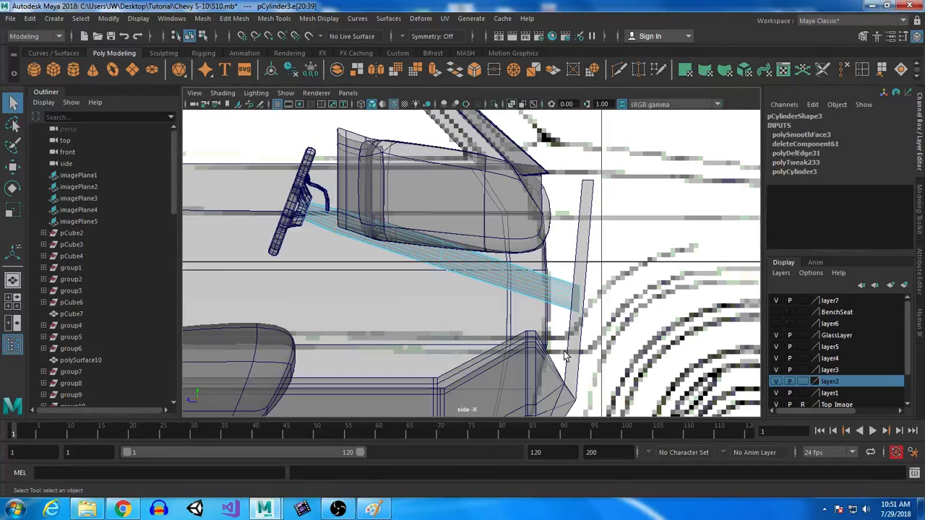
{"action": "key", "text": "w"}
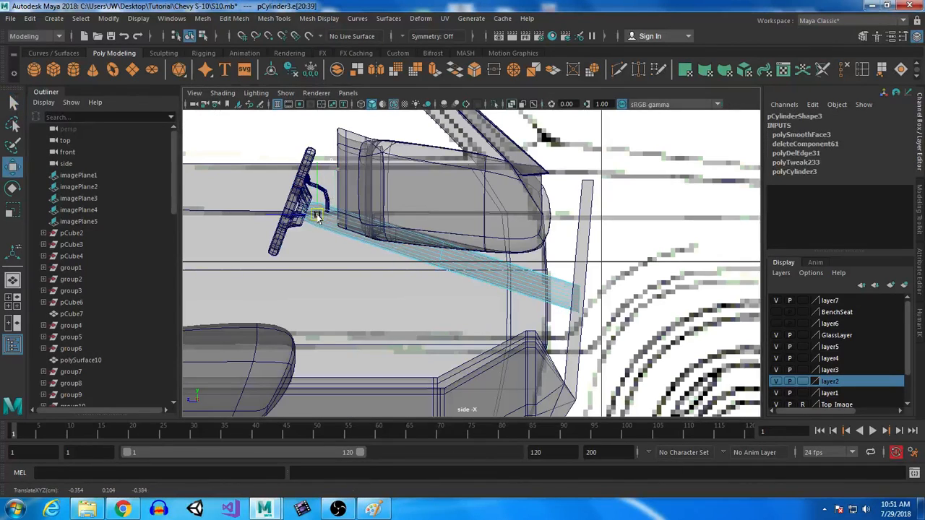
{"action": "left_click", "coordinate": [440, 256]}
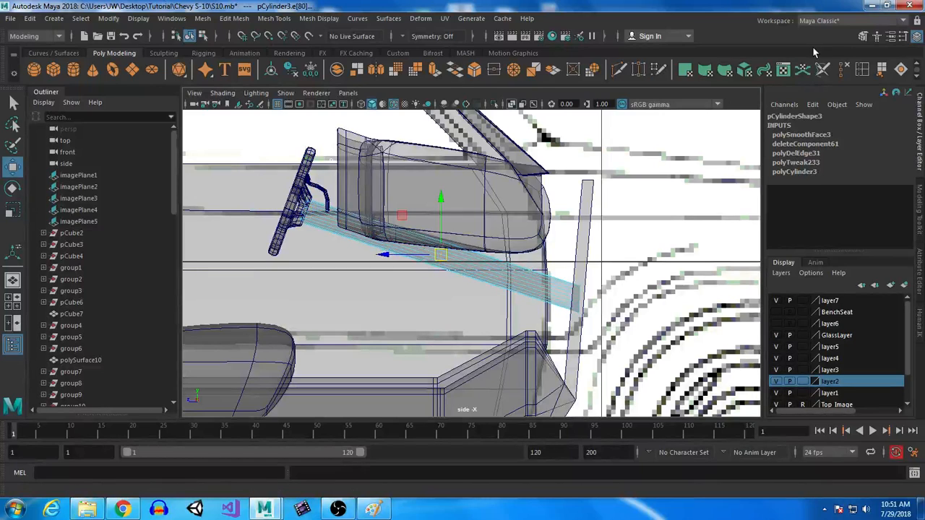
{"action": "key", "text": "Delete"}
{"action": "scroll", "coordinate": [635, 218], "scroll_direction": "up", "scroll_amount": 3}
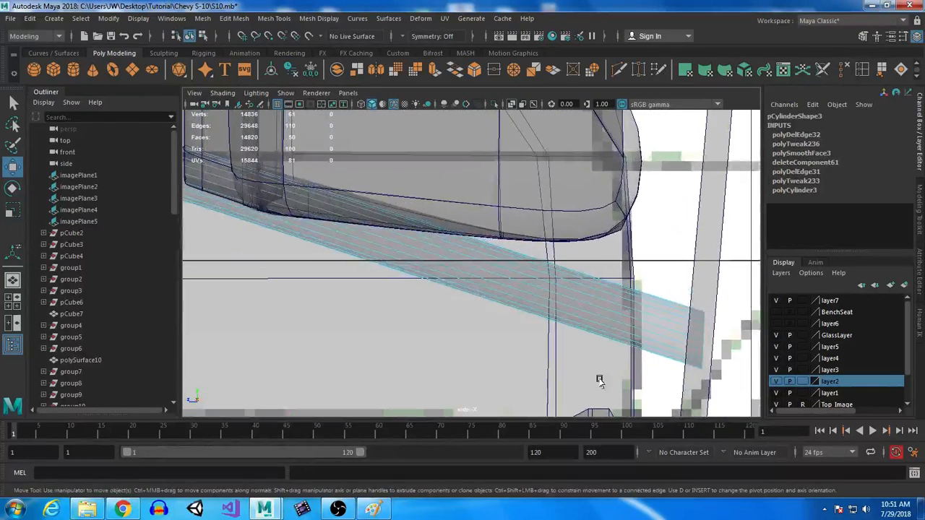
{"action": "scroll", "coordinate": [600, 381], "scroll_direction": "down", "scroll_amount": 5}
Delete the extra edge loop around the middle of the turn-signal lever's lower segment with its vertices.
{"action": "key", "text": "space"}
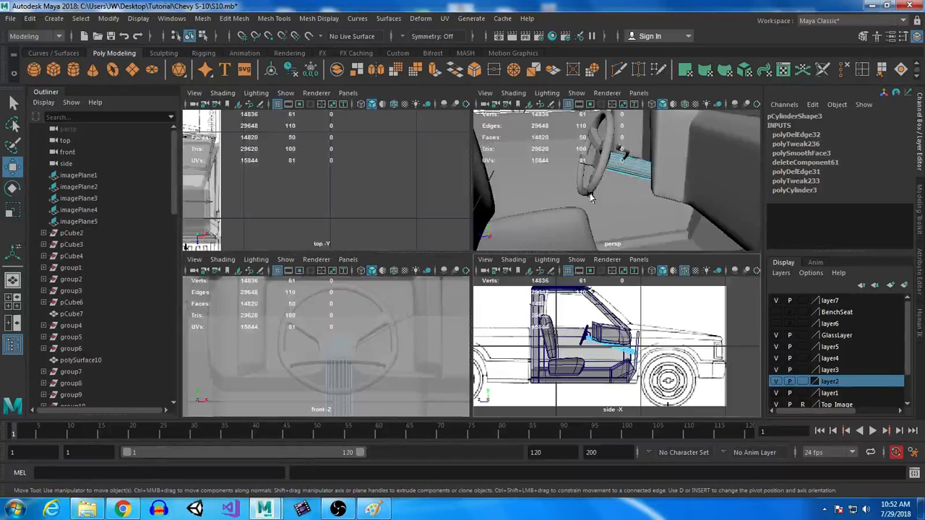
{"action": "key", "text": "space"}
{"action": "left_click_drag", "start_coordinate": [566, 222], "coordinate": [480, 175], "text": "alt"}
{"action": "right_click_drag", "start_coordinate": [481, 176], "coordinate": [526, 165]}
{"action": "key", "text": "f"}
{"action": "left_click_drag", "start_coordinate": [535, 239], "coordinate": [451, 239], "text": "alt"}
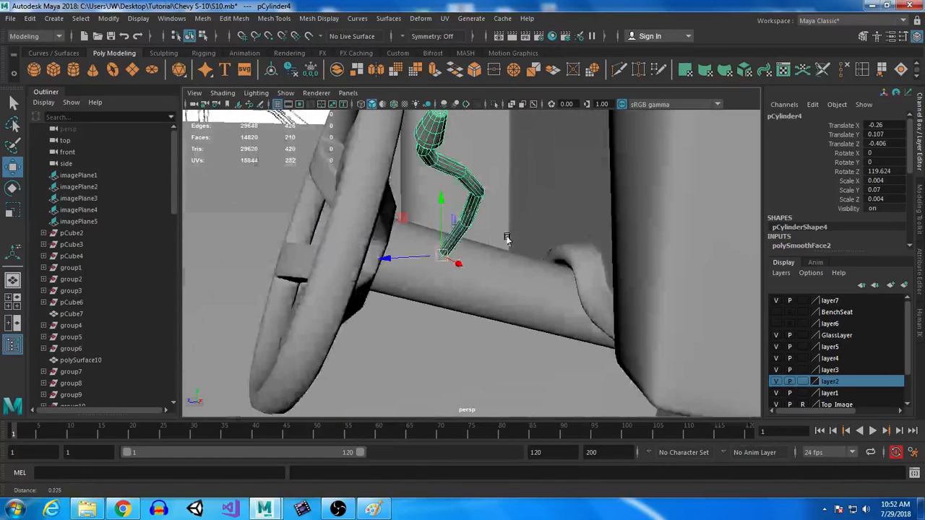
{"action": "right_click_drag", "start_coordinate": [477, 191], "coordinate": [466, 224]}
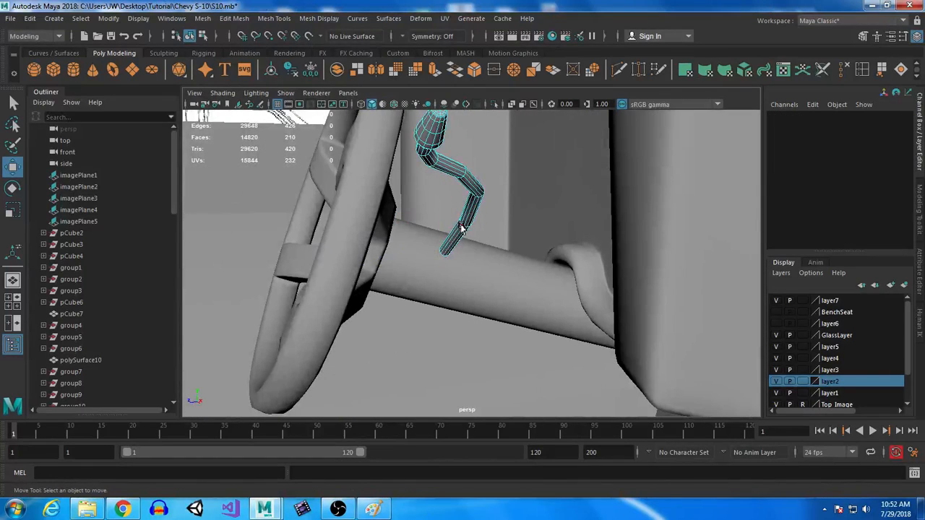
{"action": "double_click", "coordinate": [464, 228]}
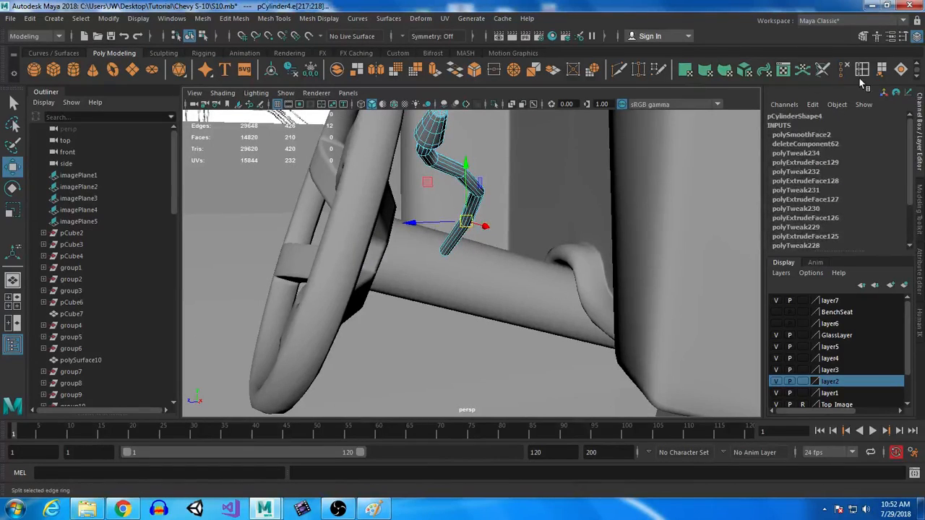
{"action": "key", "text": "ctrl+Delete"}
{"action": "key", "text": "q"}
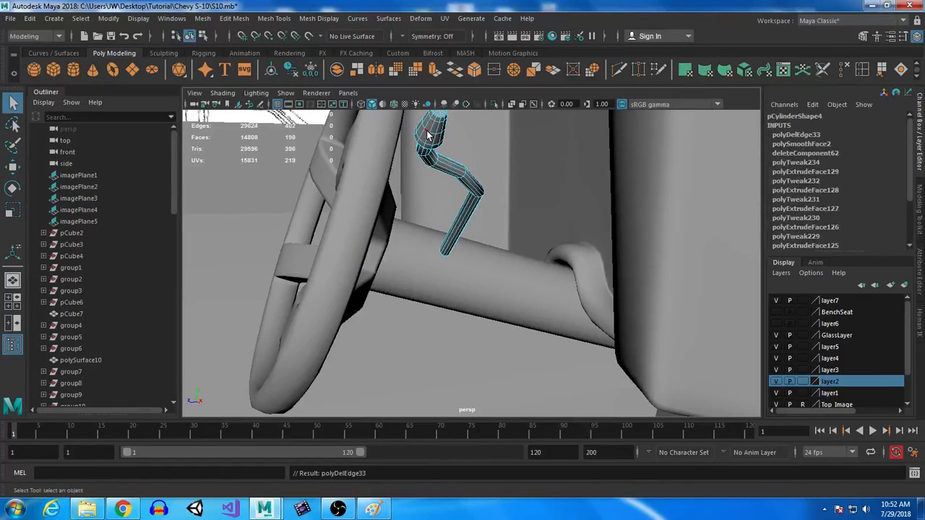
Delete the redundant edge loops around the lever's knob with their vertices and return the lever to object mode.
{"action": "double_click", "coordinate": [435, 137]}
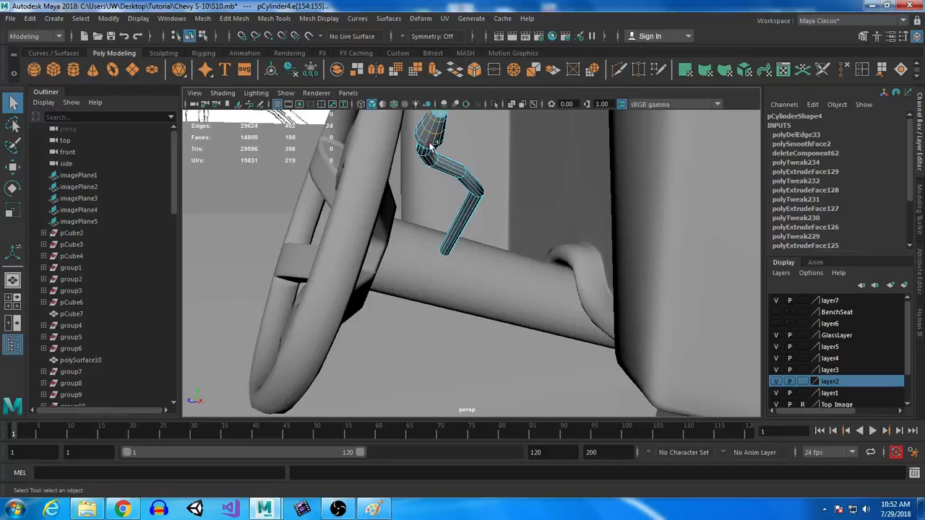
{"action": "key", "text": "ctrl+Delete"}
{"action": "left_click_drag", "start_coordinate": [430, 147], "coordinate": [432, 201], "text": "alt"}
{"action": "right_click_drag", "start_coordinate": [426, 204], "coordinate": [429, 220], "text": "alt"}
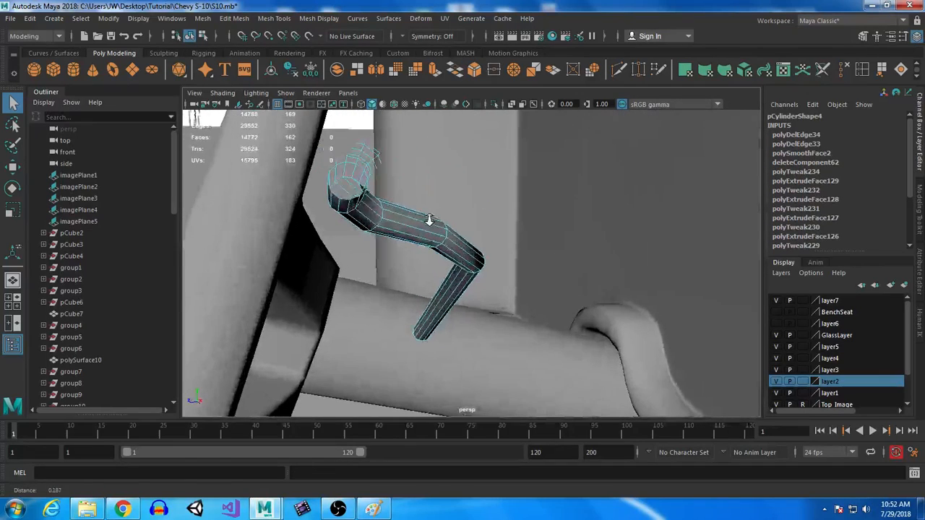
{"action": "mouse_move", "coordinate": [434, 233]}
{"action": "left_mouse_down", "text": "alt"}
{"action": "mouse_move", "coordinate": [433, 224]}
{"action": "mouse_move", "coordinate": [433, 233]}
{"action": "left_mouse_up", "text": "alt"}
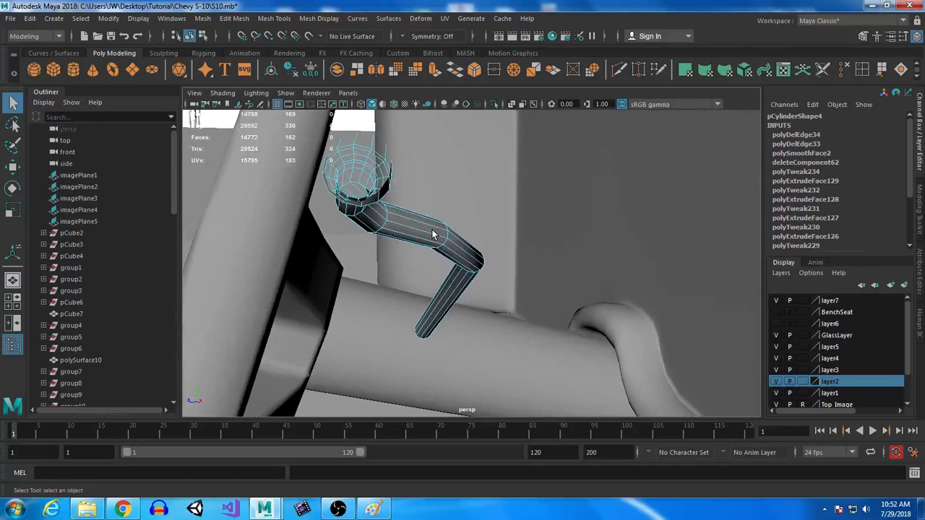
{"action": "left_click", "coordinate": [359, 157]}
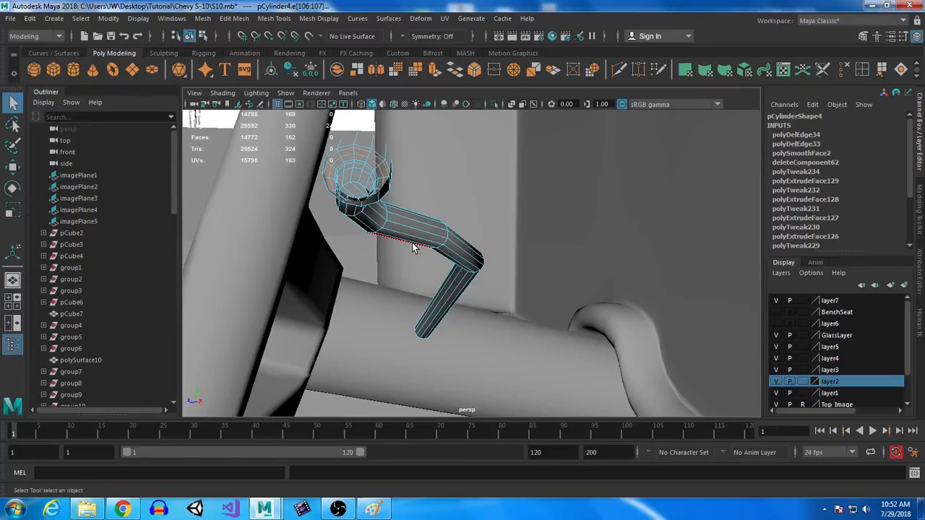
{"action": "scroll", "coordinate": [433, 269], "scroll_direction": "down", "scroll_amount": 8}
{"action": "right_click_drag", "start_coordinate": [461, 174], "coordinate": [483, 224]}
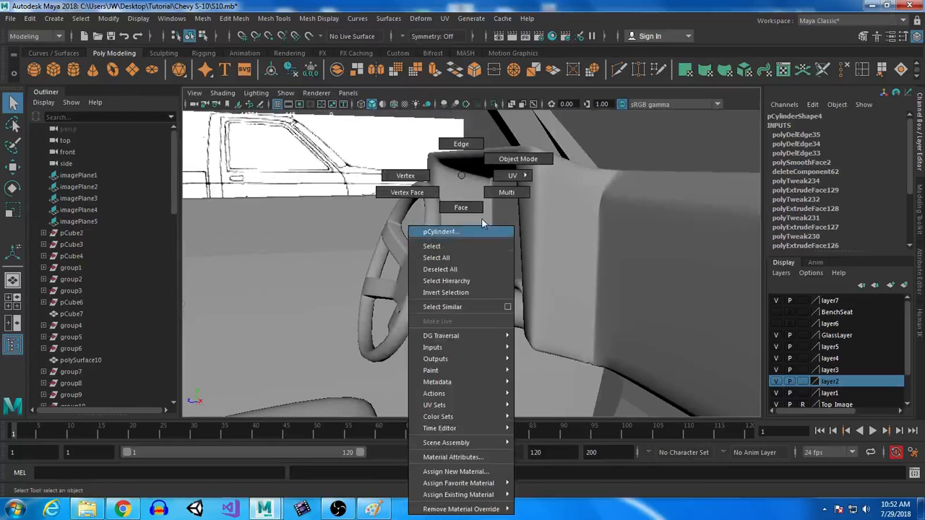
{"action": "left_click", "coordinate": [602, 242]}
Select the extra edge loops across the steering wheel's hub and spokes and delete them with their vertices.
{"action": "left_click_drag", "start_coordinate": [602, 241], "coordinate": [561, 258], "text": "alt"}
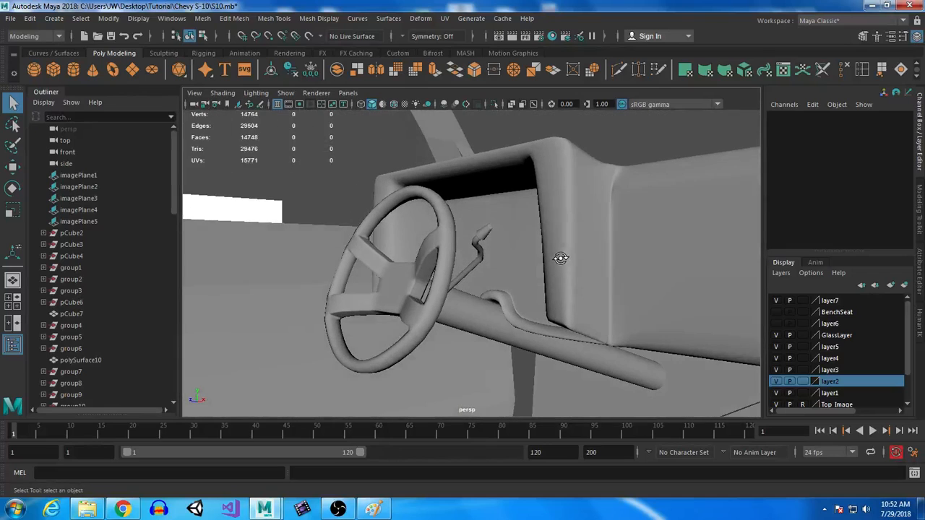
{"action": "left_click", "coordinate": [386, 303]}
{"action": "key", "text": "f"}
{"action": "left_click_drag", "start_coordinate": [386, 330], "coordinate": [468, 321], "text": "alt"}
{"action": "right_click_drag", "start_coordinate": [351, 177], "coordinate": [373, 160]}
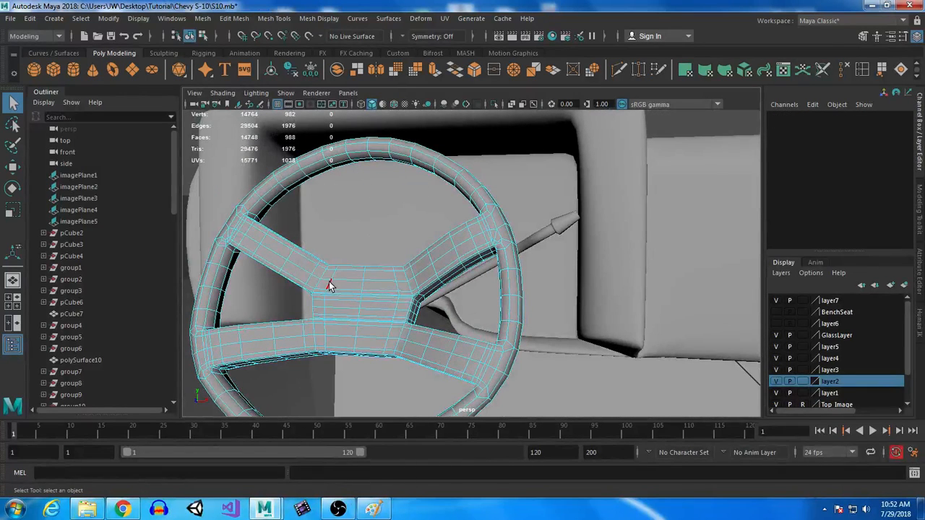
{"action": "double_click", "coordinate": [361, 286]}
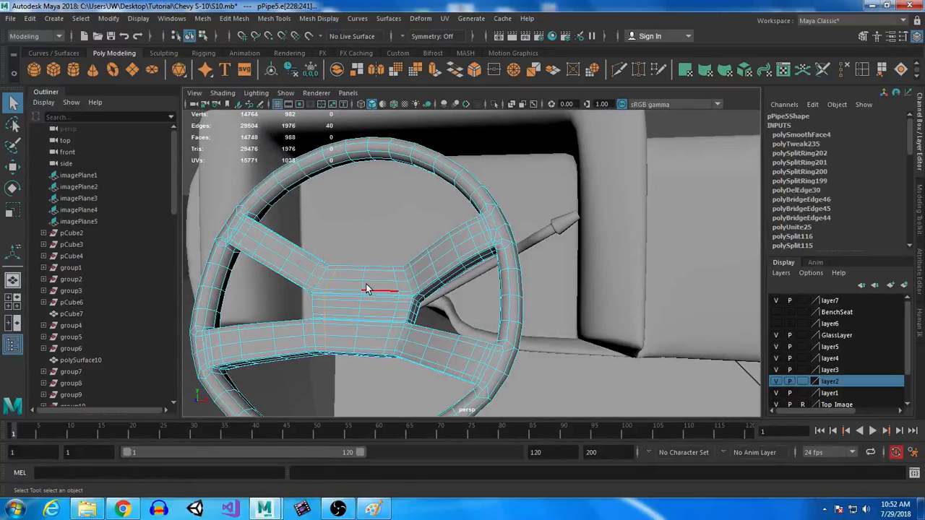
{"action": "double_click", "coordinate": [404, 312], "text": "shift"}
{"action": "key", "text": "ctrl+z"}
{"action": "left_click_drag", "start_coordinate": [329, 357], "coordinate": [337, 314], "text": "alt"}
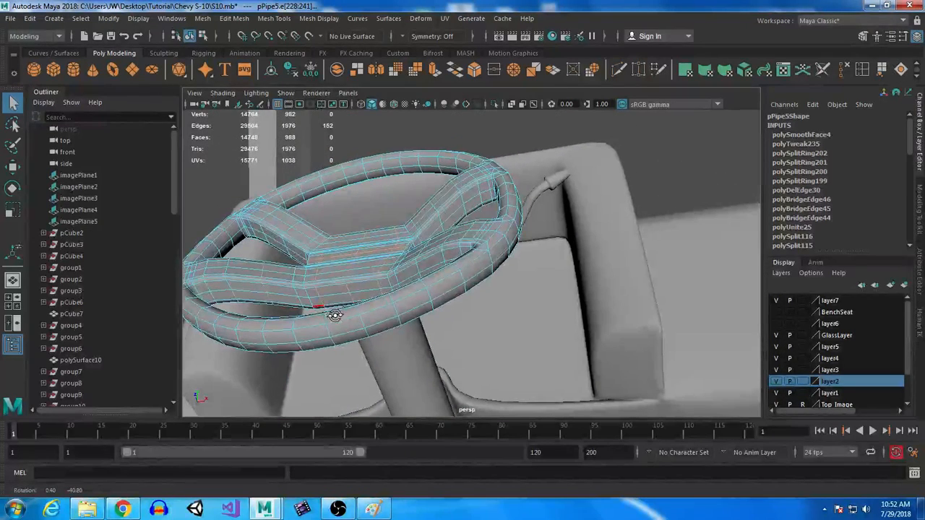
{"action": "double_click", "coordinate": [433, 203], "text": "shift"}
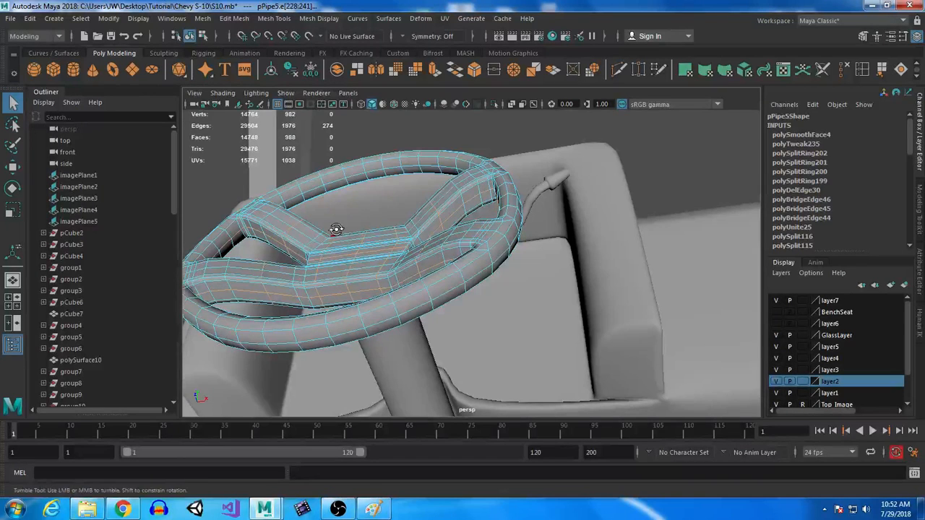
{"action": "left_click_drag", "start_coordinate": [330, 231], "coordinate": [329, 310], "text": "alt"}
{"action": "left_click_drag", "start_coordinate": [390, 313], "coordinate": [470, 309], "text": "alt"}
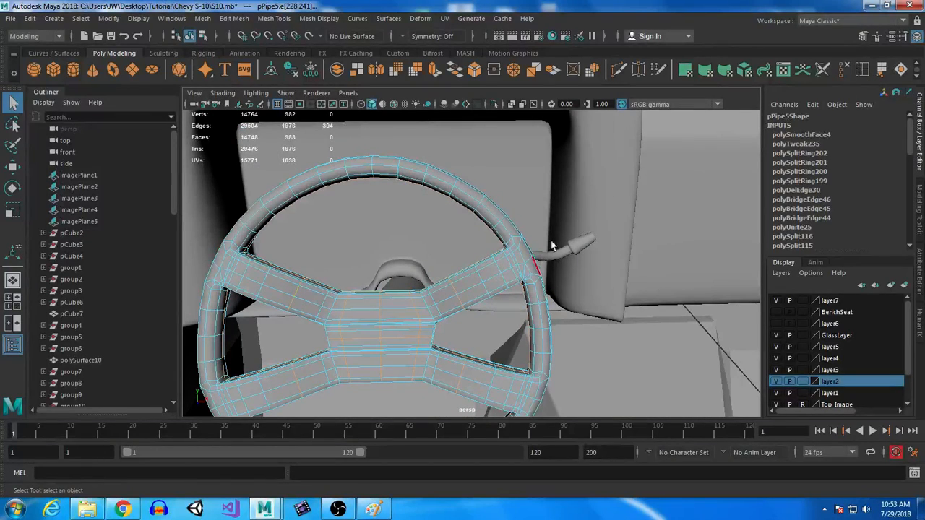
{"action": "left_click", "coordinate": [843, 68]}
{"action": "left_click_drag", "start_coordinate": [320, 354], "coordinate": [361, 318], "text": "alt"}
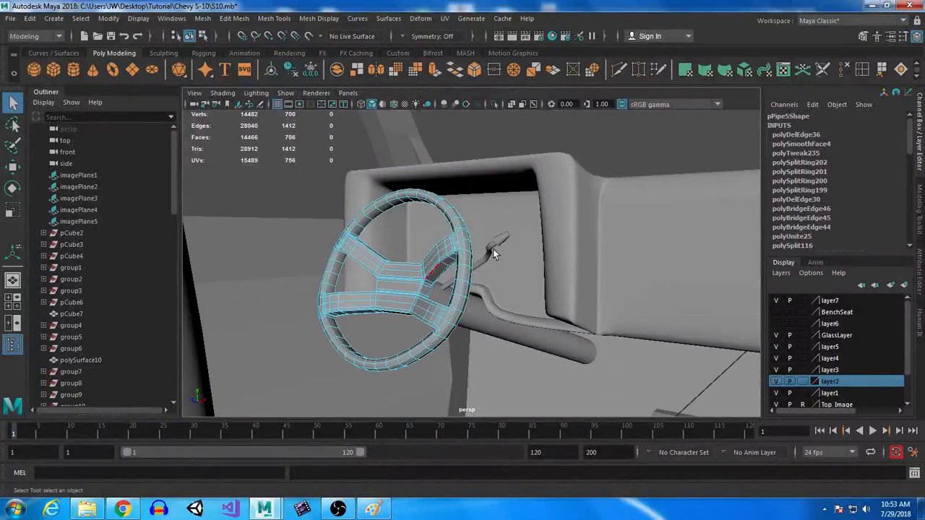
Return the dashboard to its unsmoothed display and apply Smooth to its mesh.
{"action": "left_click", "coordinate": [641, 230]}
{"action": "key", "text": "1"}
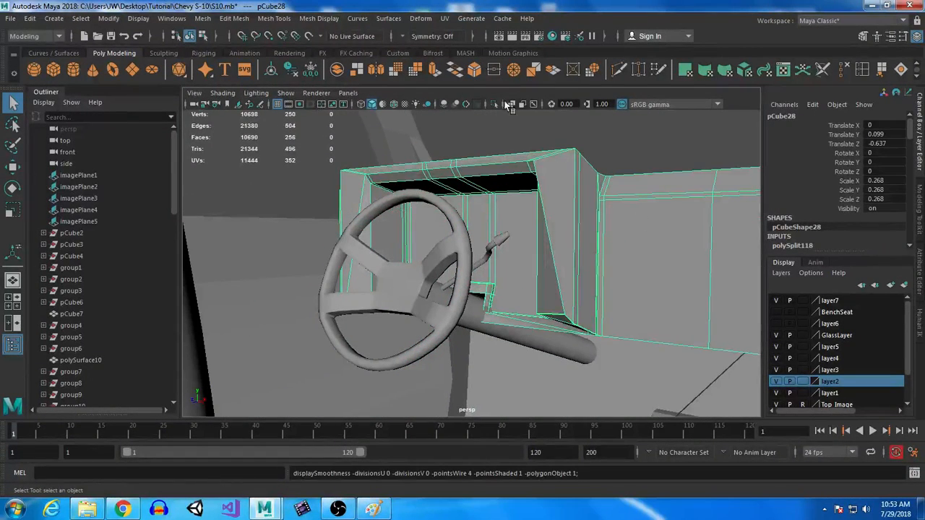
{"action": "left_click", "coordinate": [396, 73]}
{"action": "left_click_drag", "start_coordinate": [636, 296], "coordinate": [613, 307], "text": "alt"}
{"action": "left_click_drag", "start_coordinate": [532, 229], "coordinate": [557, 330], "text": "alt"}
{"action": "scroll", "coordinate": [558, 330], "scroll_direction": "down", "scroll_amount": 2}
Switch the dashboard to edge selection and select the extra vertical and horizontal edge loops across its passenger-side face.
{"action": "right_click_drag", "start_coordinate": [457, 274], "coordinate": [463, 146]}
{"action": "middle_click_drag", "start_coordinate": [562, 290], "coordinate": [466, 232], "text": "alt"}
{"action": "left_click", "coordinate": [489, 263]}
{"action": "left_click", "coordinate": [580, 275]}
{"action": "double_click", "coordinate": [577, 268]}
{"action": "middle_click_drag", "start_coordinate": [691, 326], "coordinate": [516, 303], "text": "alt"}
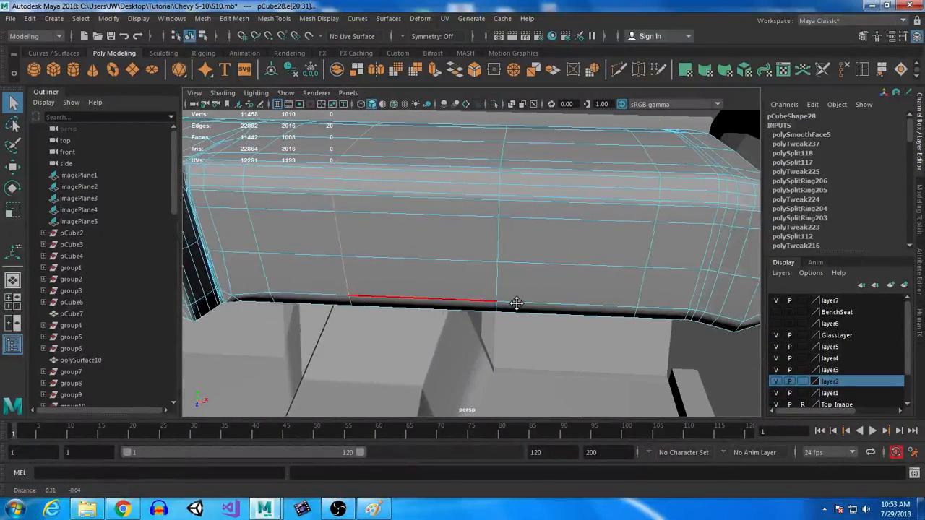
{"action": "double_click", "coordinate": [498, 232], "text": "shift"}
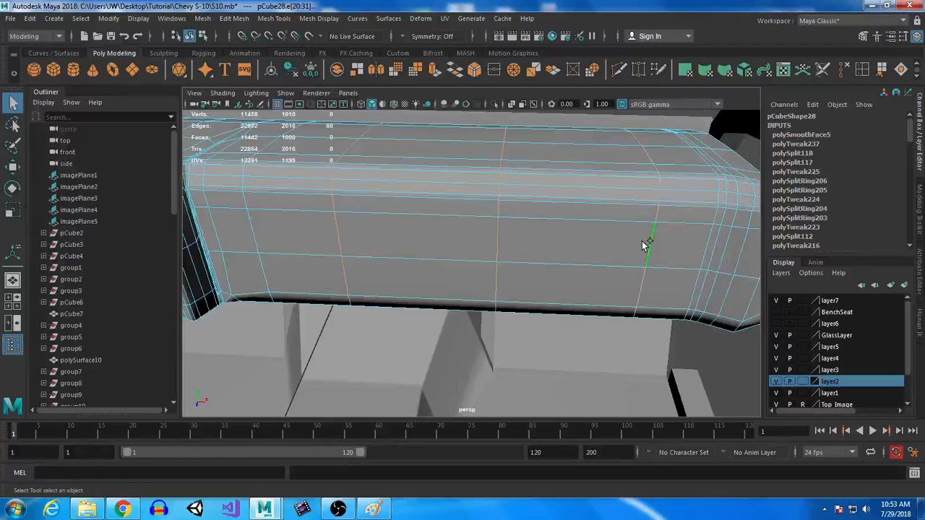
{"action": "scroll", "coordinate": [614, 272], "scroll_direction": "down", "scroll_amount": 2}
{"action": "double_click", "coordinate": [560, 265], "text": "shift"}
{"action": "left_click_drag", "start_coordinate": [493, 274], "coordinate": [492, 251], "text": "alt"}
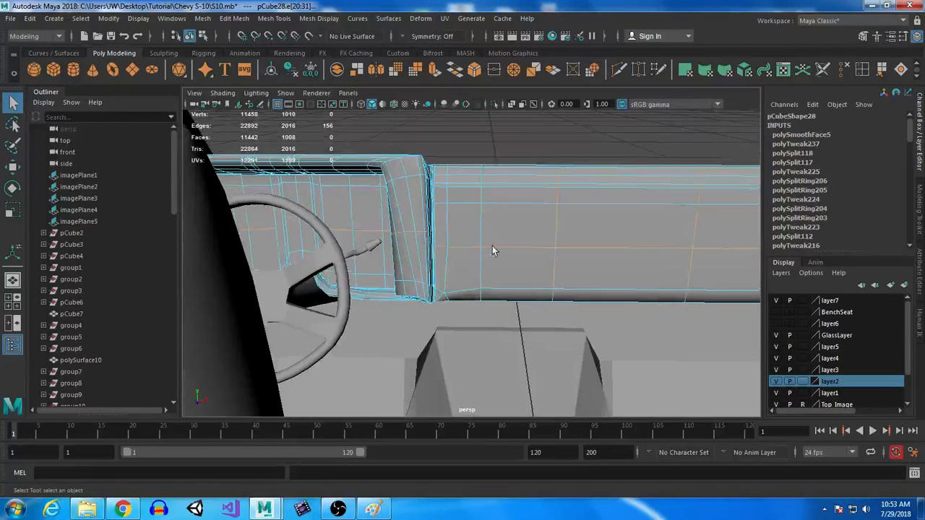
{"action": "double_click", "coordinate": [509, 202], "text": "shift"}
{"action": "key", "text": "ctrl+z"}
{"action": "key", "text": "ctrl+z"}
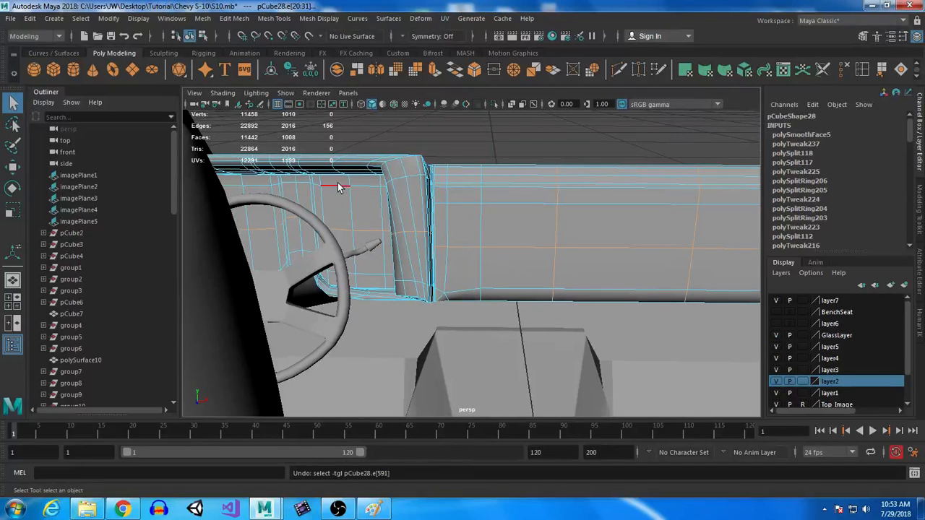
Add the redundant edge loops running through the instrument housing's recess and side faces to the dashboard's edge selection.
{"action": "double_click", "coordinate": [362, 186], "text": "shift"}
{"action": "left_click_drag", "start_coordinate": [463, 284], "coordinate": [303, 188], "text": "alt"}
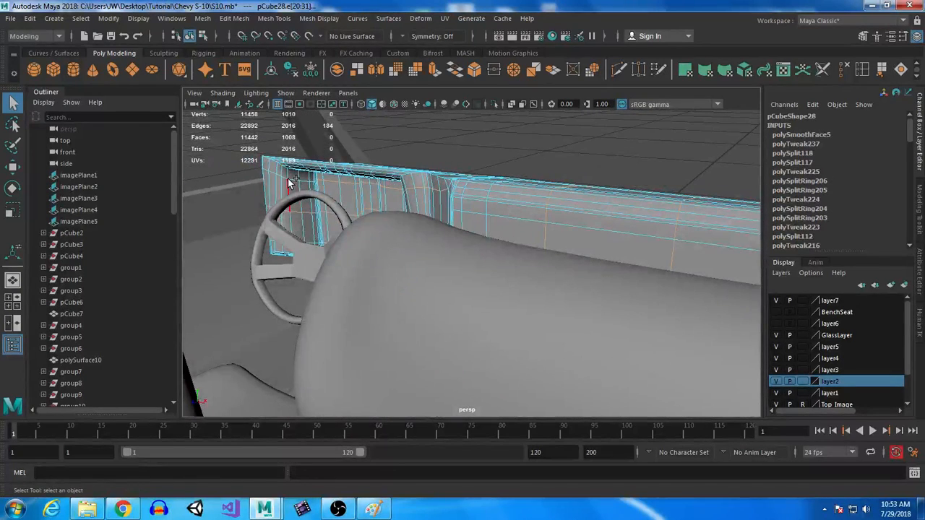
{"action": "left_click_drag", "start_coordinate": [408, 235], "coordinate": [395, 250], "text": "alt"}
{"action": "left_click_drag", "start_coordinate": [598, 325], "coordinate": [285, 305], "text": "alt"}
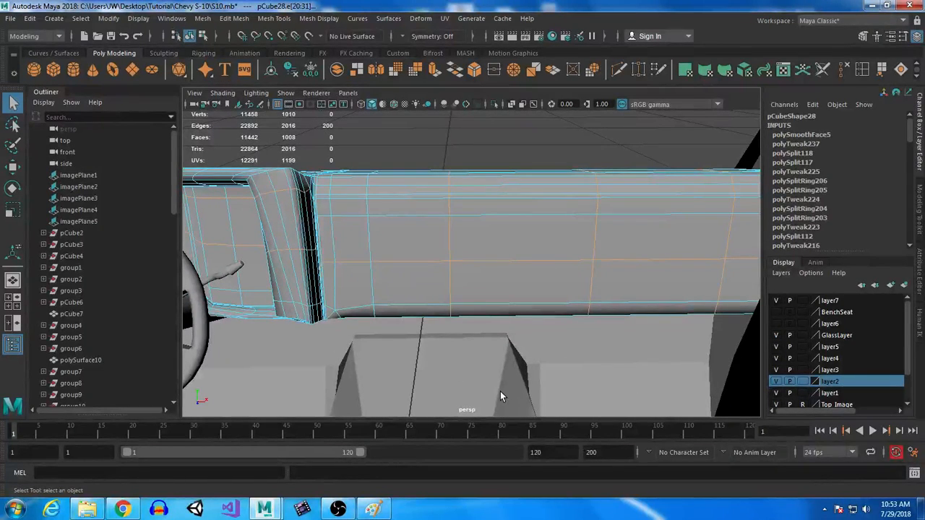
{"action": "left_click_drag", "start_coordinate": [467, 311], "coordinate": [369, 254], "text": "alt"}
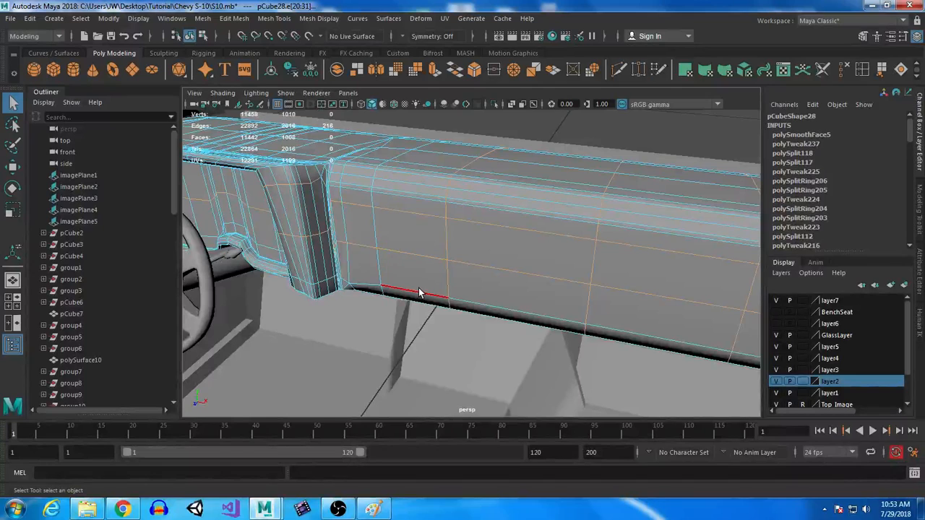
{"action": "middle_click_drag", "start_coordinate": [400, 280], "coordinate": [421, 229], "text": "alt"}
{"action": "right_click_drag", "start_coordinate": [422, 229], "coordinate": [407, 277], "text": "alt"}
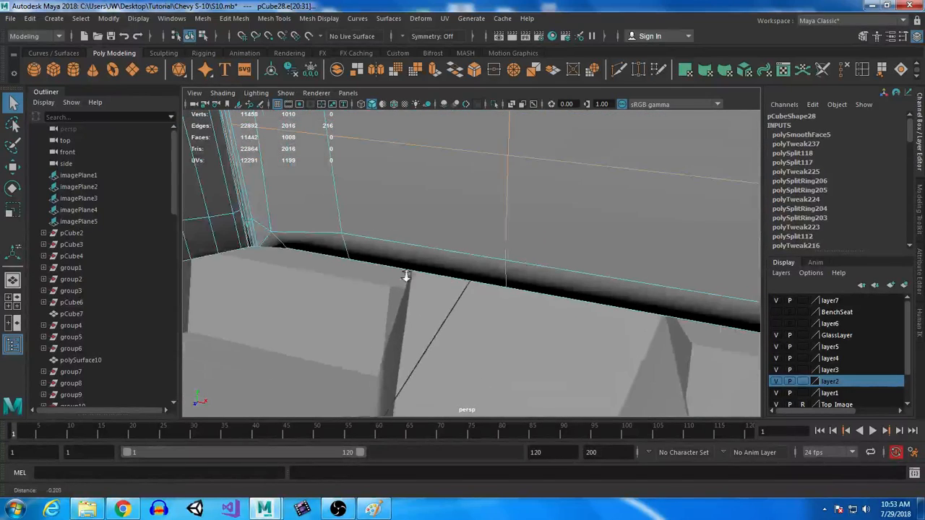
{"action": "left_click_drag", "start_coordinate": [390, 281], "coordinate": [423, 239], "text": "alt"}
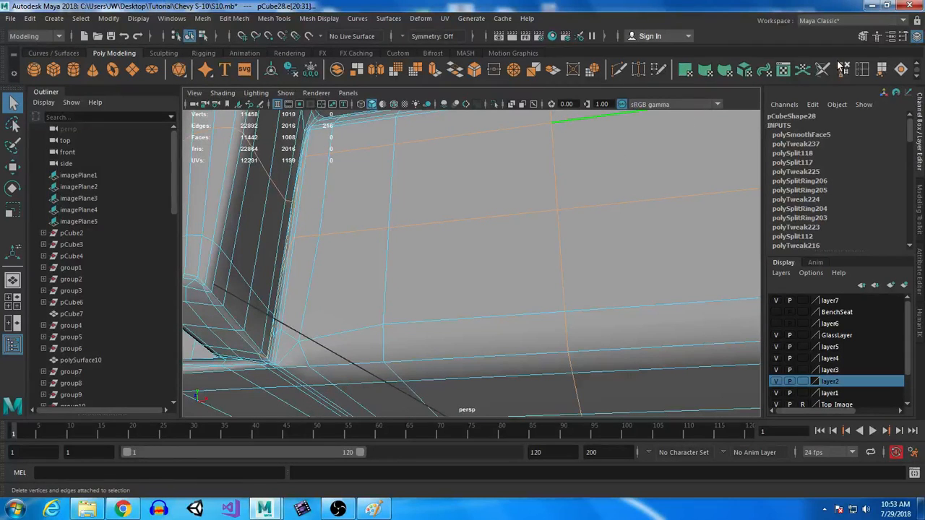
Add the extra loops over the dashboard's top and passenger end, and delete all selected edges with their vertices.
{"action": "scroll", "coordinate": [523, 306], "scroll_direction": "down", "scroll_amount": 5}
{"action": "double_click", "coordinate": [508, 360], "text": "shift"}
{"action": "double_click", "coordinate": [510, 383], "text": "shift"}
{"action": "left_click_drag", "start_coordinate": [510, 387], "coordinate": [397, 350], "text": "alt"}
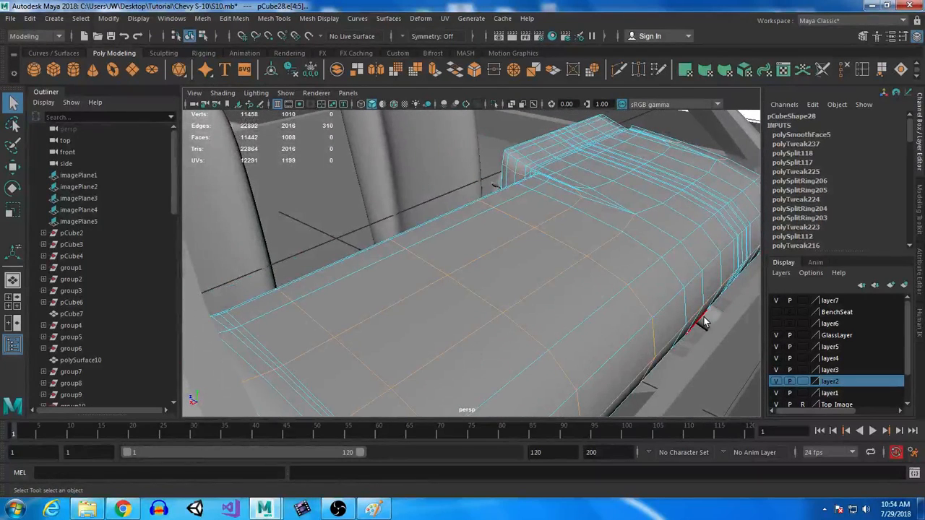
{"action": "left_click_drag", "start_coordinate": [687, 335], "coordinate": [543, 285], "text": "alt"}
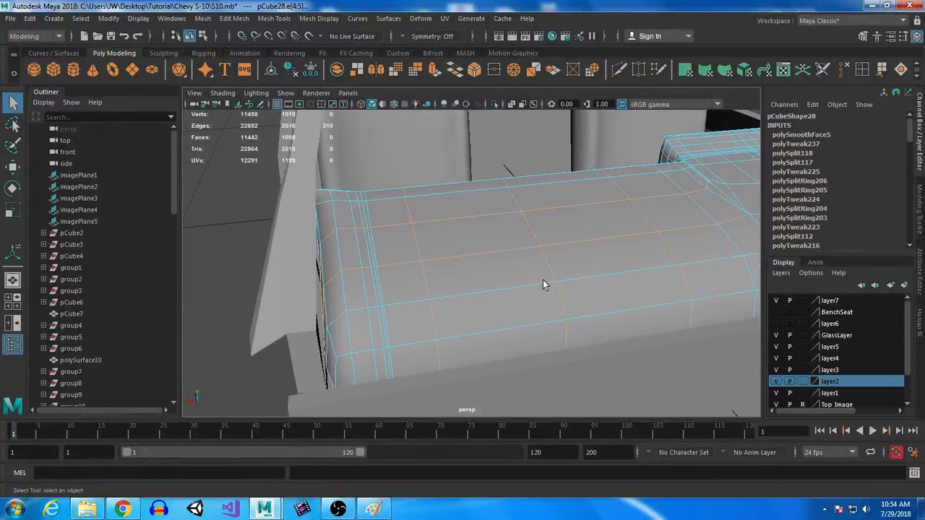
{"action": "left_click_drag", "start_coordinate": [361, 256], "coordinate": [509, 315], "text": "alt"}
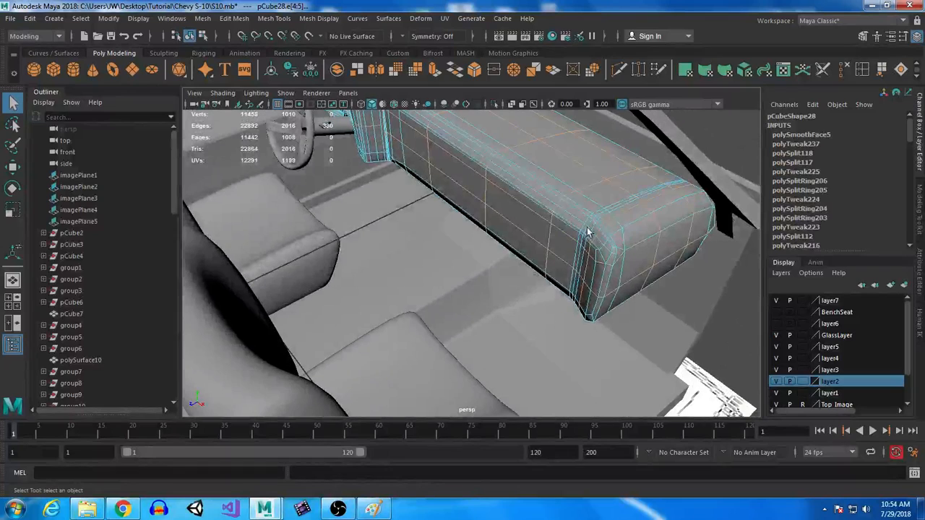
{"action": "left_click", "coordinate": [843, 70]}
Select the leftover edge loop around the dashboard's driver-side end and delete it with its vertices.
{"action": "scroll", "coordinate": [584, 300], "scroll_direction": "down", "scroll_amount": 4}
{"action": "left_click_drag", "start_coordinate": [585, 303], "coordinate": [616, 275], "text": "alt"}
{"action": "scroll", "coordinate": [531, 293], "scroll_direction": "up", "scroll_amount": 4}
{"action": "middle_click_drag", "start_coordinate": [532, 262], "coordinate": [604, 253], "text": "alt"}
{"action": "left_click_drag", "start_coordinate": [604, 253], "coordinate": [602, 311], "text": "alt"}
{"action": "left_click", "coordinate": [474, 276]}
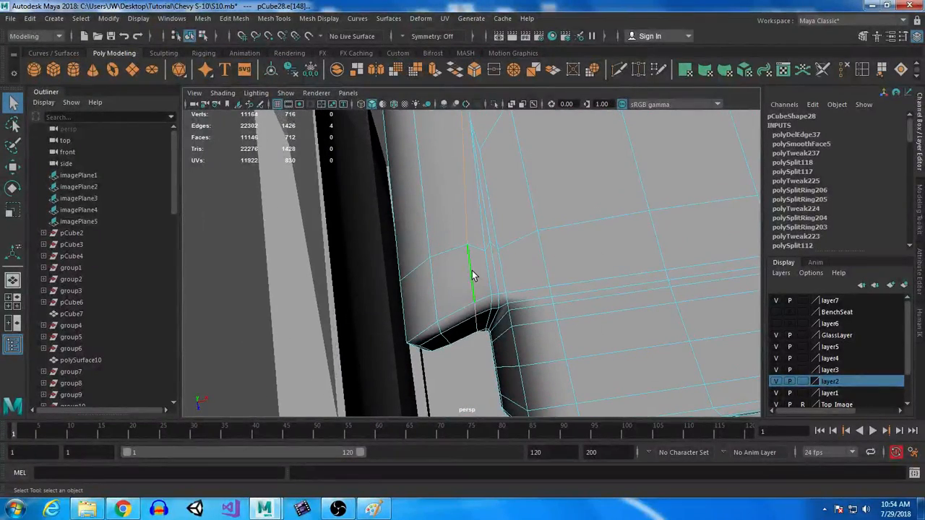
{"action": "left_click_drag", "start_coordinate": [583, 238], "coordinate": [545, 293], "text": "alt"}
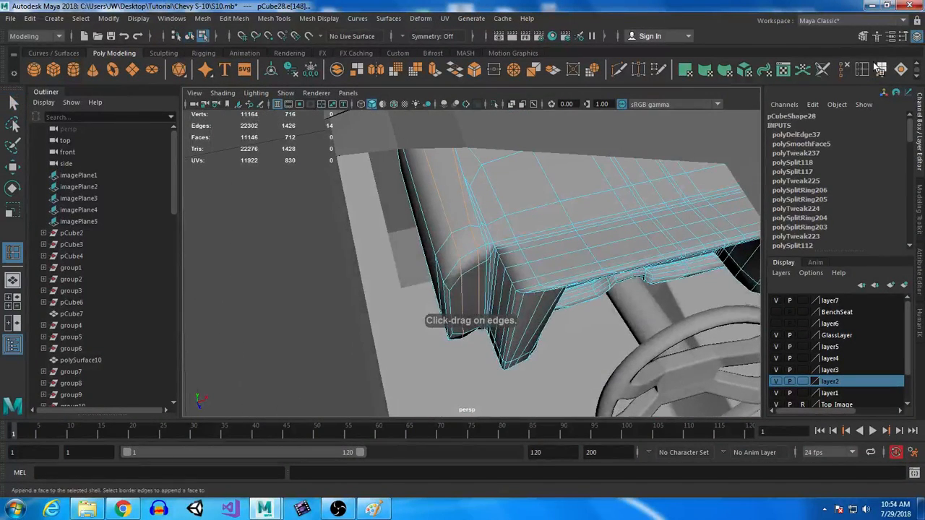
{"action": "key", "text": "ctrl+Delete"}
Delete the redundant edge loop where the instrument housing meets the passenger section, including its vertices.
{"action": "middle_click_drag", "start_coordinate": [628, 309], "coordinate": [226, 354], "text": "alt"}
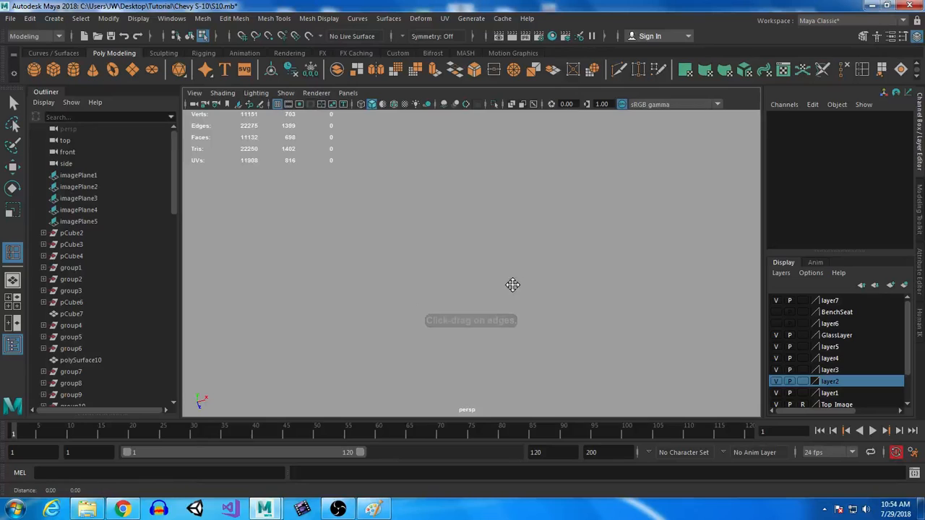
{"action": "right_click_drag", "start_coordinate": [512, 284], "coordinate": [241, 278], "text": "alt"}
{"action": "key", "text": "1"}
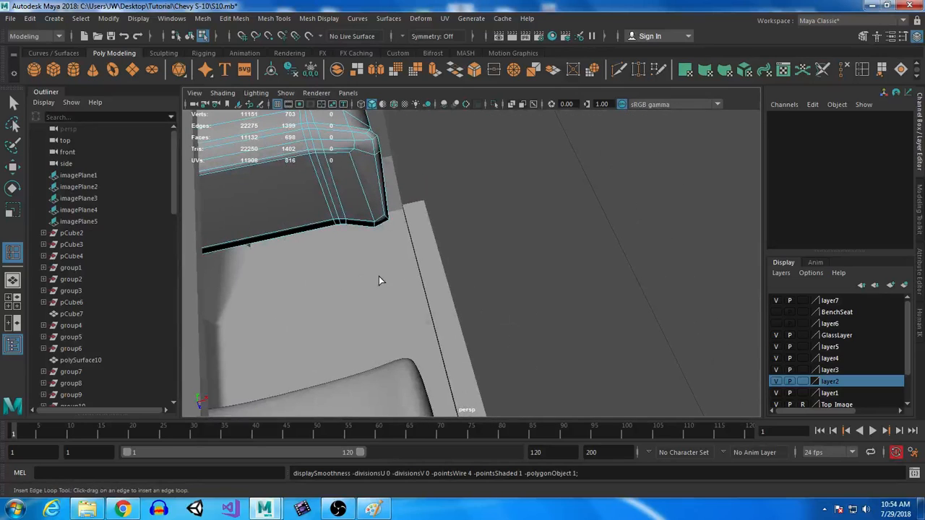
{"action": "key", "text": "q"}
{"action": "left_click_drag", "start_coordinate": [337, 198], "coordinate": [382, 277], "text": "alt"}
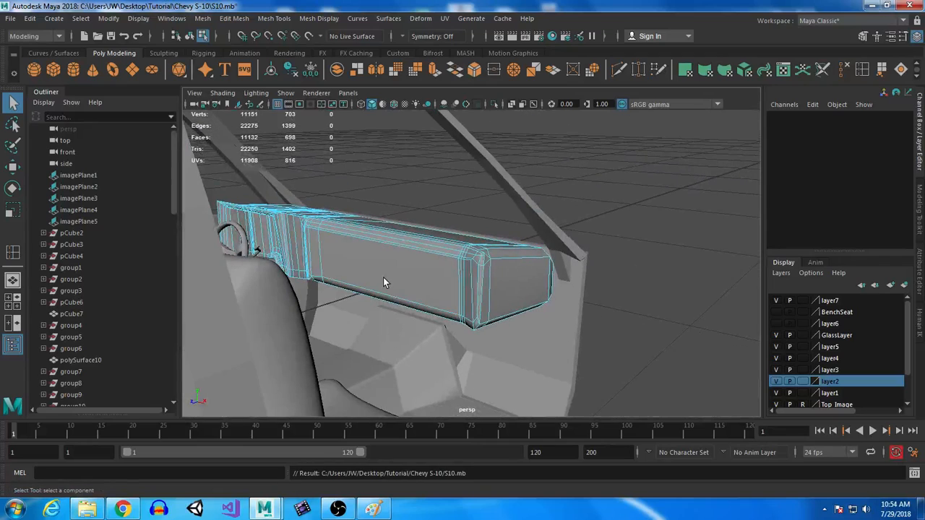
{"action": "left_click_drag", "start_coordinate": [420, 345], "coordinate": [381, 338], "text": "alt"}
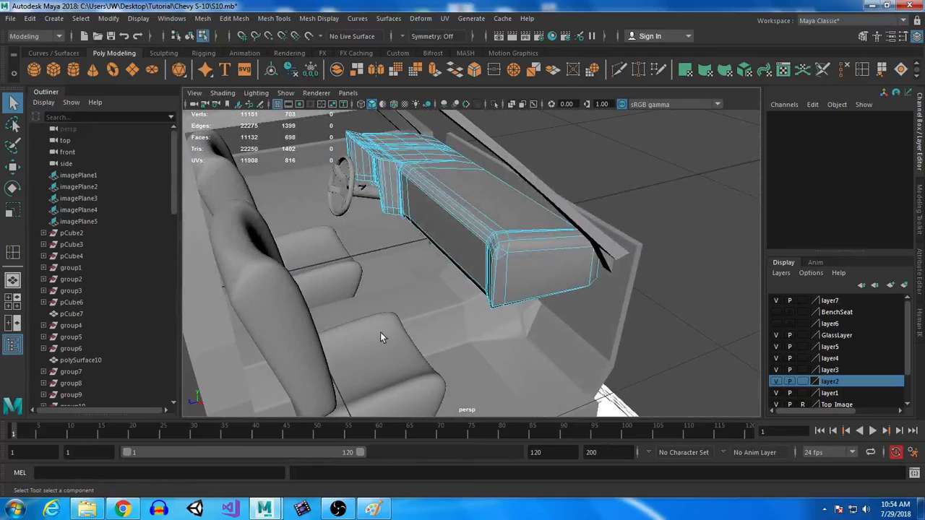
{"action": "double_click", "coordinate": [410, 203]}
{"action": "key", "text": "ctrl+Delete"}
Select the extra edge loop crossing the dashboard's top behind the instrument housing and delete it with its vertices.
{"action": "middle_click_drag", "start_coordinate": [433, 181], "coordinate": [471, 299], "text": "alt"}
{"action": "left_click_drag", "start_coordinate": [471, 298], "coordinate": [498, 202], "text": "alt"}
{"action": "double_click", "coordinate": [512, 211]}
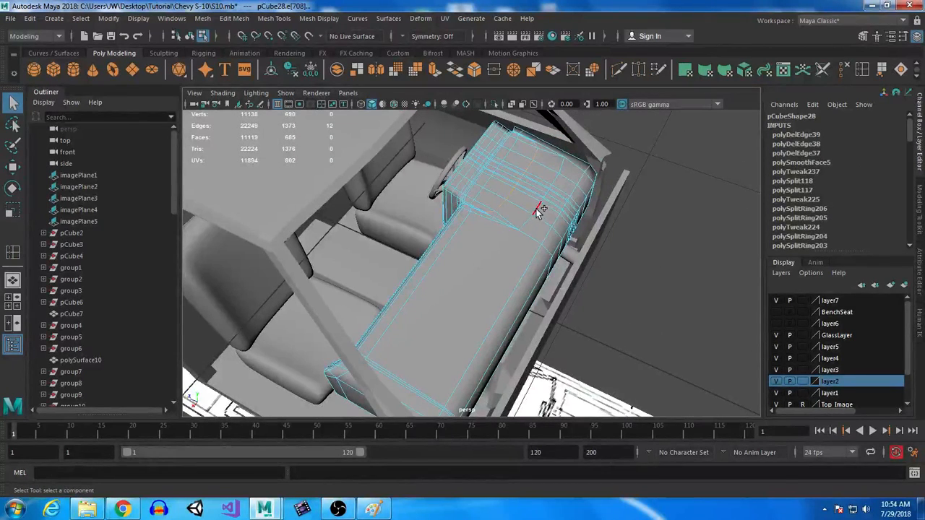
{"action": "left_click", "coordinate": [844, 68]}
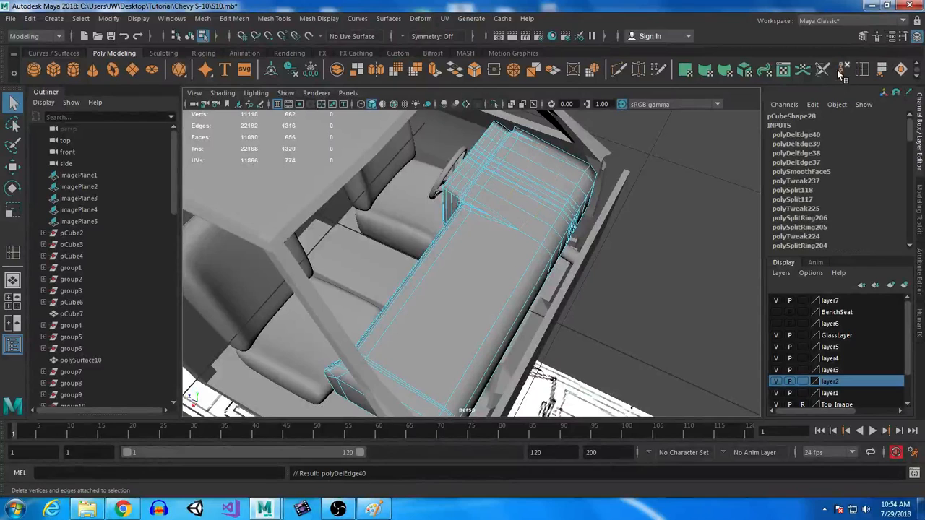
Delete the pair of short stray edges on the dashboard's top near the driver-side corner.
{"action": "left_click_drag", "start_coordinate": [577, 247], "coordinate": [555, 223], "text": "alt"}
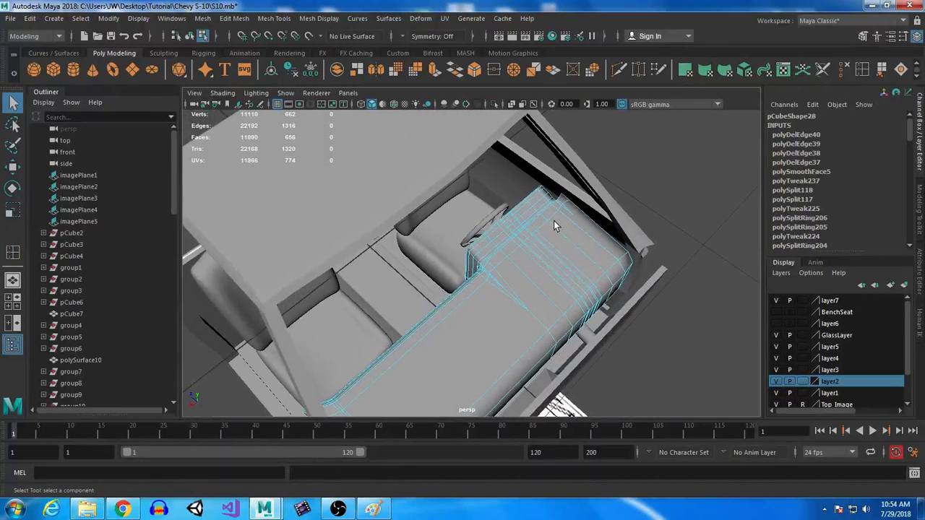
{"action": "middle_click_drag", "start_coordinate": [556, 223], "coordinate": [441, 268], "text": "alt"}
{"action": "scroll", "coordinate": [516, 265], "scroll_direction": "up", "scroll_amount": 10}
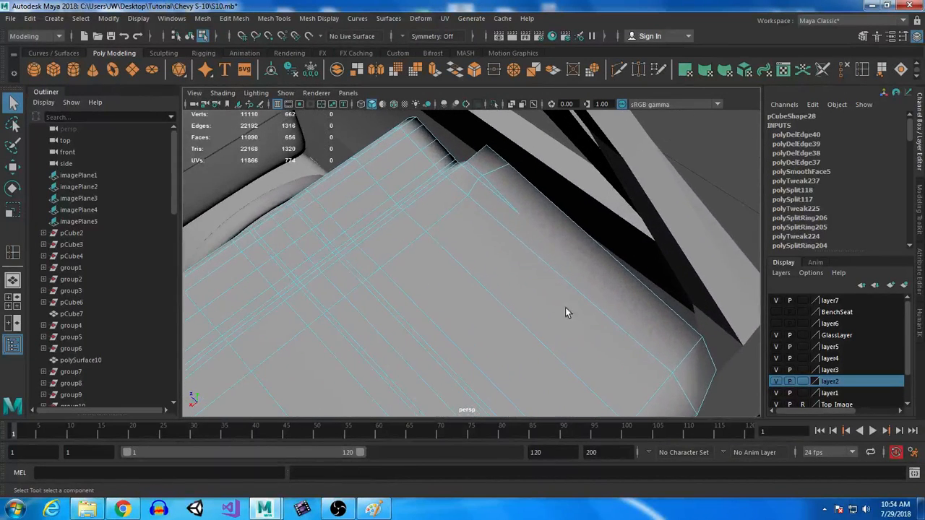
{"action": "scroll", "coordinate": [509, 209], "scroll_direction": "down", "scroll_amount": 5}
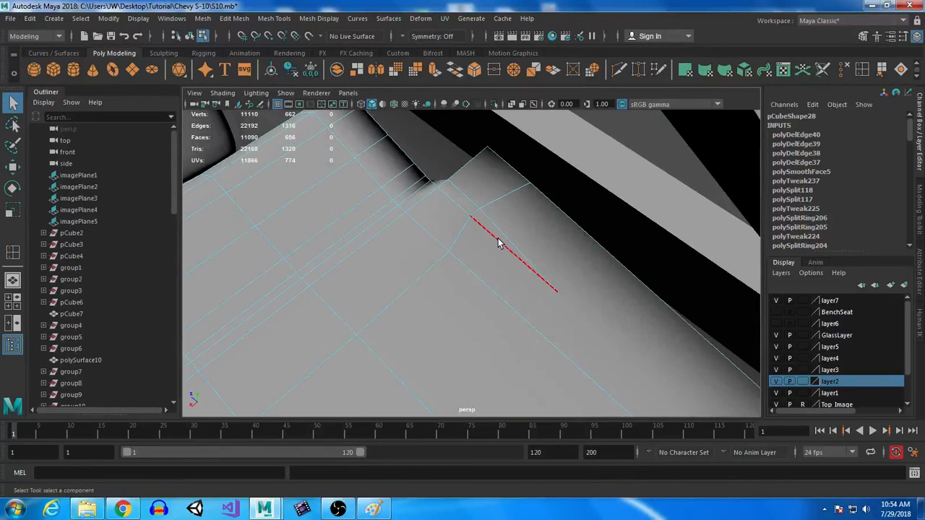
{"action": "left_click", "coordinate": [494, 238]}
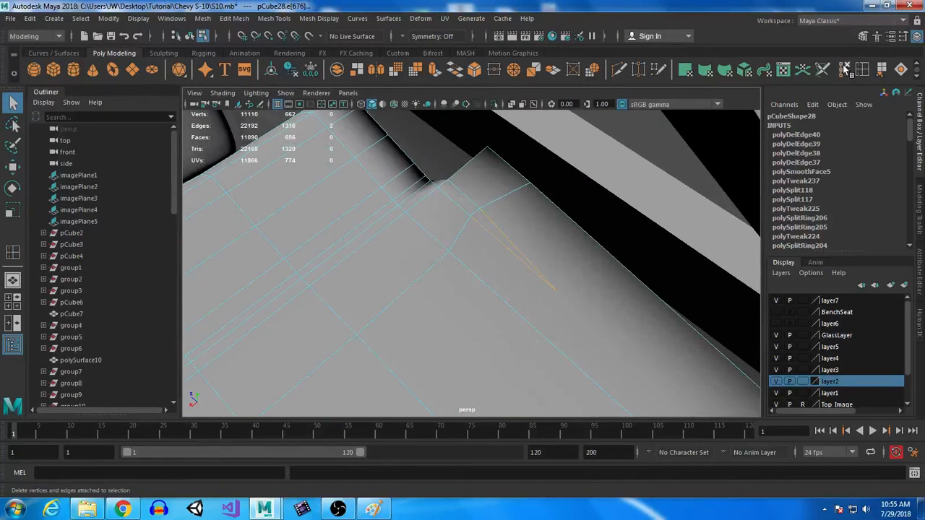
{"action": "key", "text": "Delete"}
Cut two edges with Multi-Cut from the driver-side corner vertices to the far vertex along the dashboard's outer end.
{"action": "mouse_move", "coordinate": [609, 265]}
{"action": "left_mouse_down", "text": "alt"}
{"action": "mouse_move", "coordinate": [554, 223]}
{"action": "mouse_move", "coordinate": [553, 244]}
{"action": "mouse_move", "coordinate": [547, 216]}
{"action": "left_mouse_up", "text": "alt"}
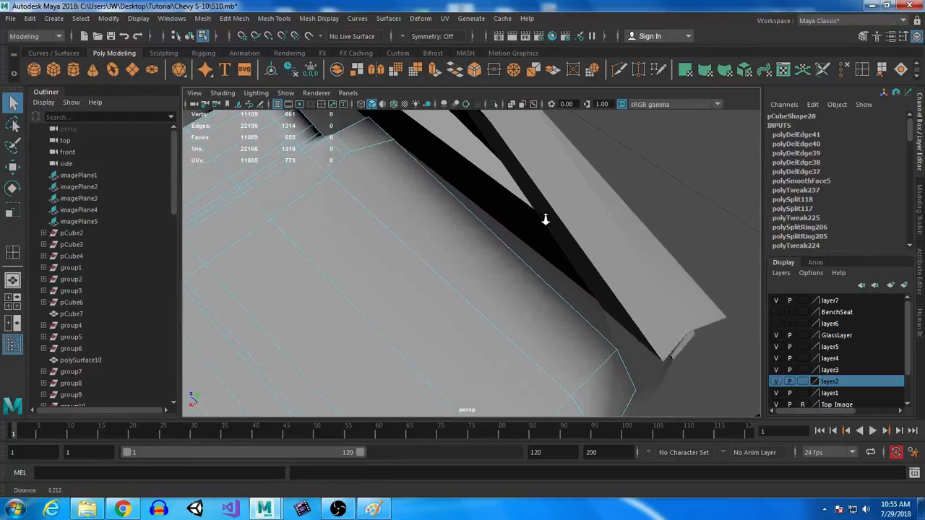
{"action": "left_click", "coordinate": [618, 69]}
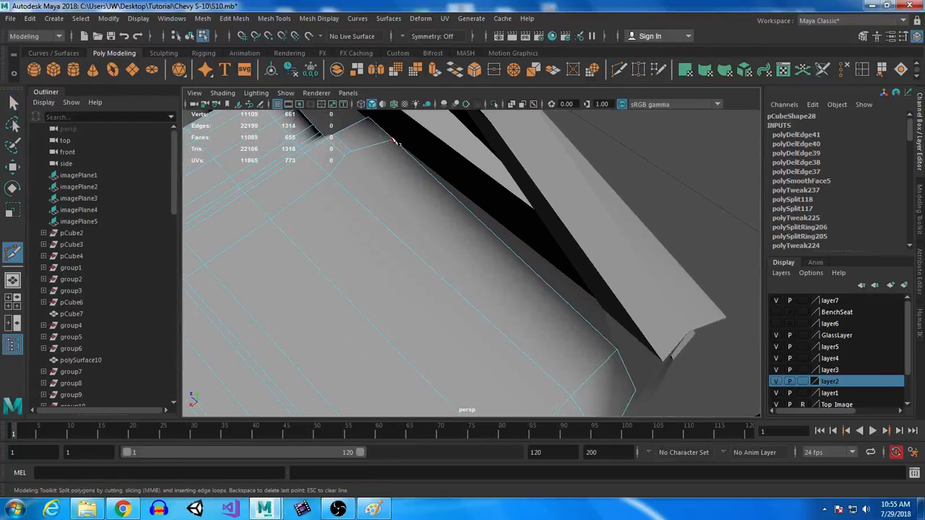
{"action": "left_click", "coordinate": [571, 398]}
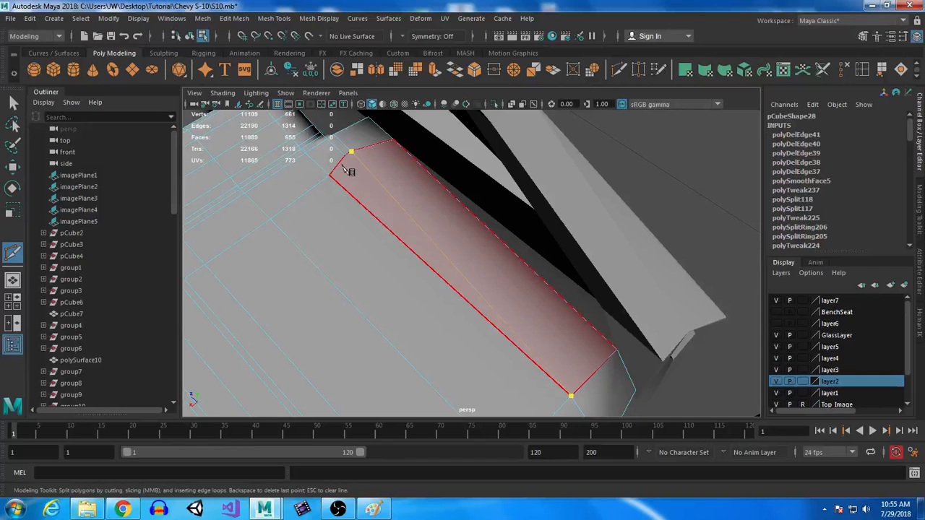
{"action": "left_click", "coordinate": [347, 162]}
{"action": "right_click", "coordinate": [347, 161]}
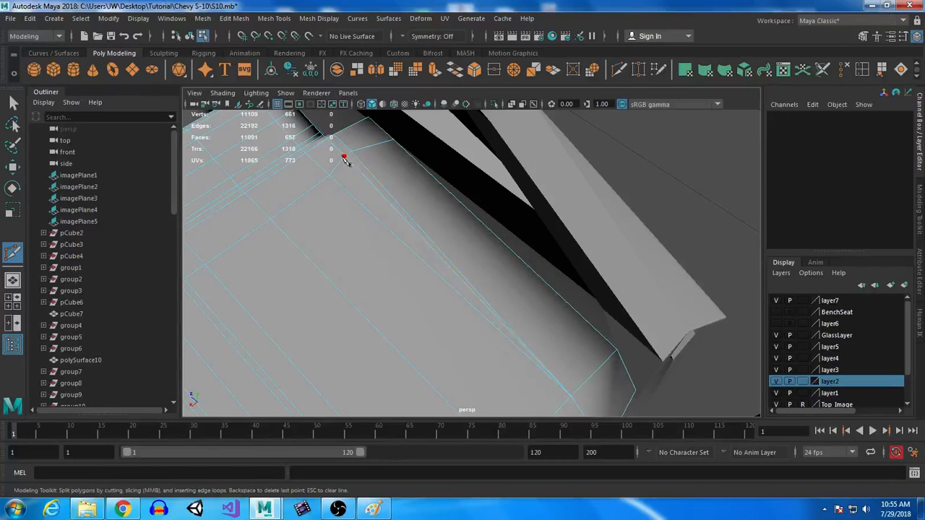
Cut new edges from the loose vertices on the dashboard's top where the instrument section meets the passenger section.
{"action": "scroll", "coordinate": [569, 271], "scroll_direction": "down", "scroll_amount": 5}
{"action": "middle_click_drag", "start_coordinate": [495, 268], "coordinate": [474, 136], "text": "alt"}
{"action": "scroll", "coordinate": [474, 136], "scroll_direction": "up", "scroll_amount": 5}
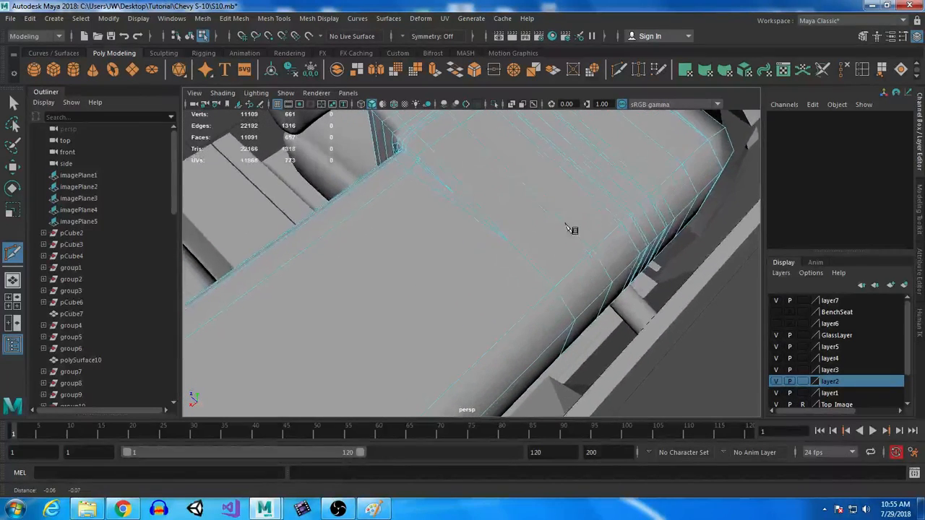
{"action": "left_click", "coordinate": [411, 172]}
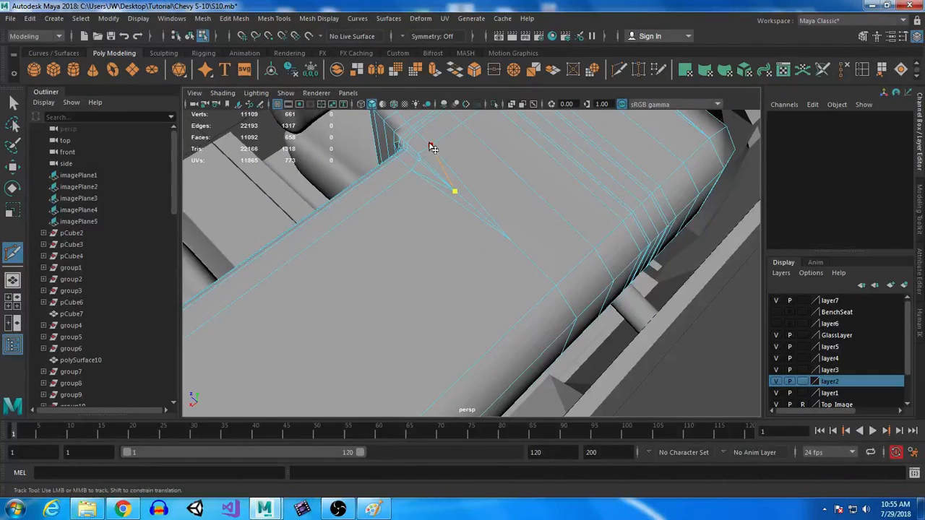
{"action": "left_click", "coordinate": [510, 241]}
Cut an edge along the dashboard's top from the instrument section's vertex to the passenger-end corner vertex.
{"action": "left_click_drag", "start_coordinate": [509, 244], "coordinate": [428, 309], "text": "alt"}
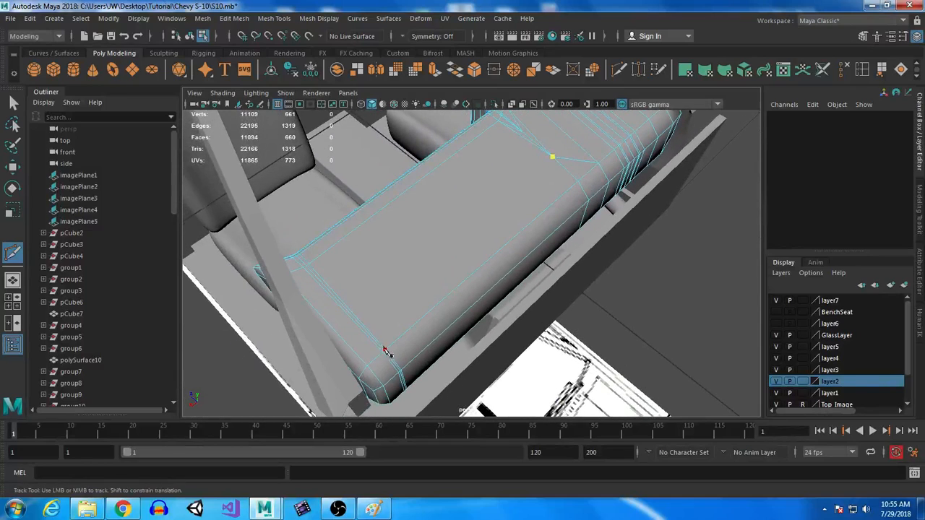
{"action": "scroll", "coordinate": [388, 351], "scroll_direction": "up", "scroll_amount": 6}
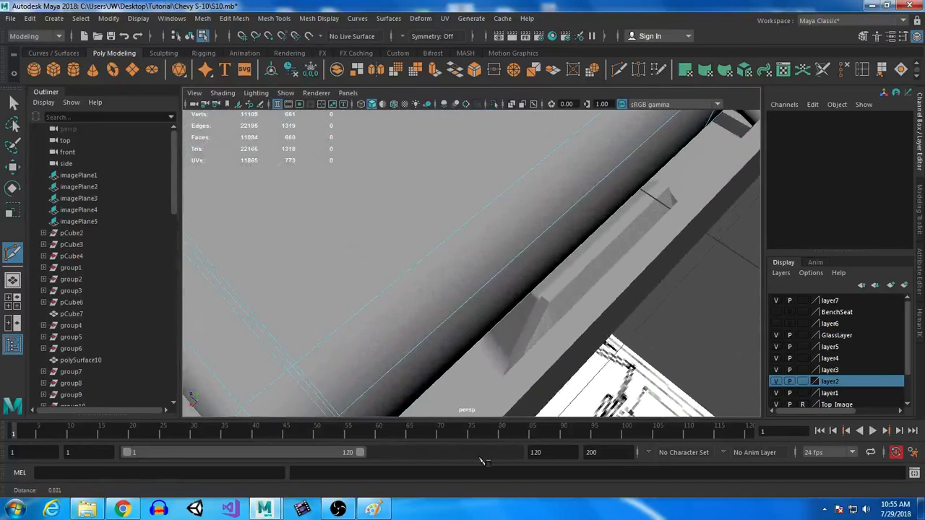
{"action": "left_click_drag", "start_coordinate": [604, 273], "coordinate": [433, 335], "text": "alt"}
{"action": "right_click_drag", "start_coordinate": [434, 334], "coordinate": [474, 259], "text": "alt"}
{"action": "middle_click_drag", "start_coordinate": [473, 258], "coordinate": [448, 245], "text": "alt"}
Cut an edge down the instrument housing's passenger-side face and save the scene.
{"action": "left_click", "coordinate": [436, 243]}
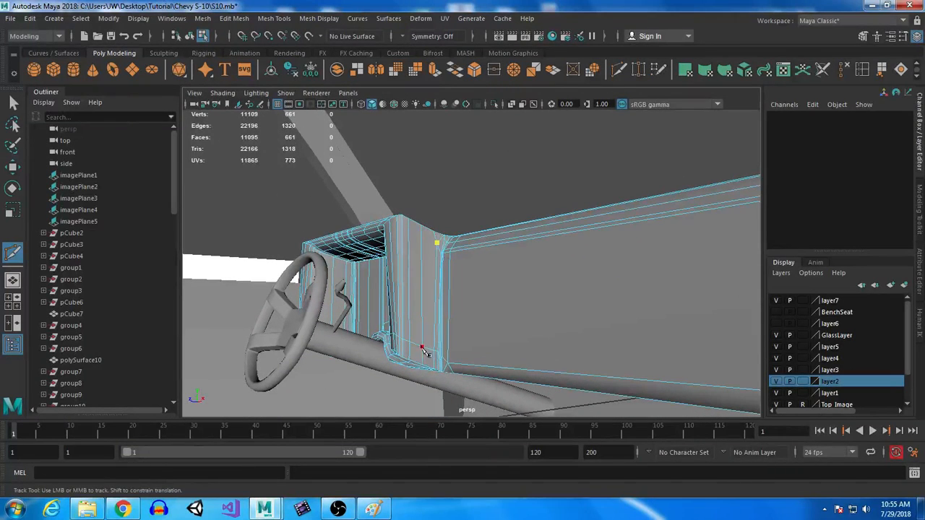
{"action": "left_click_drag", "start_coordinate": [425, 351], "coordinate": [518, 329], "text": "alt"}
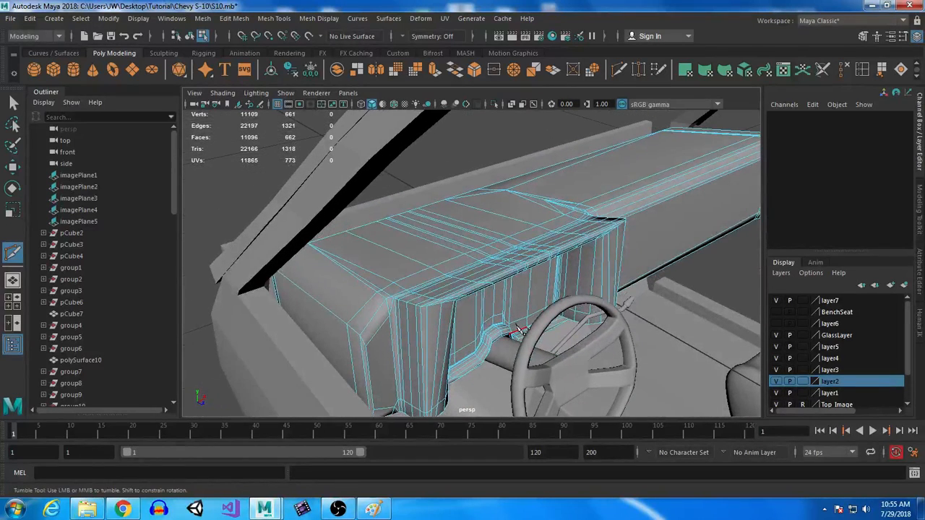
{"action": "key", "text": "ctrl+s"}
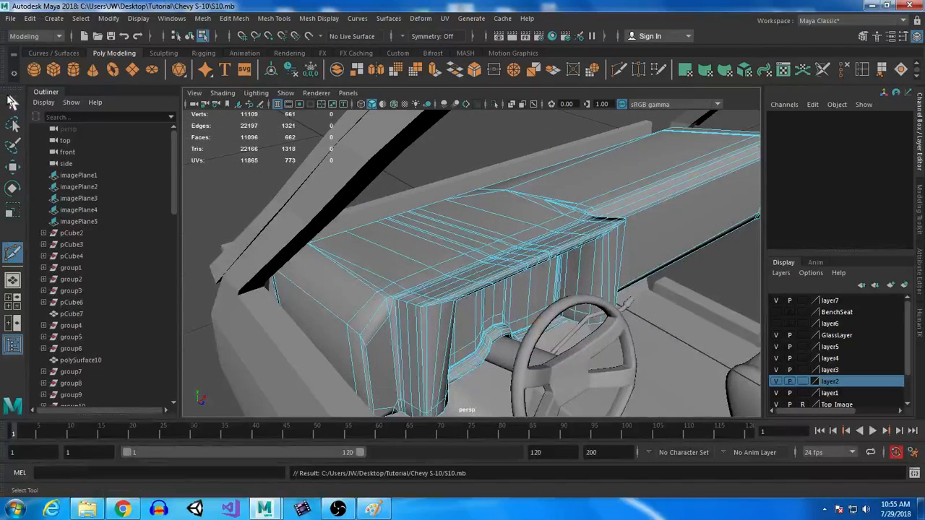
Save the scene and return the dashboard to object mode with nothing selected.
{"action": "key", "text": "q"}
{"action": "mouse_move", "coordinate": [550, 319]}
{"action": "left_mouse_down", "text": "alt"}
{"action": "mouse_move", "coordinate": [601, 316]}
{"action": "mouse_move", "coordinate": [550, 322]}
{"action": "left_mouse_up", "text": "alt"}
{"action": "left_click_drag", "start_coordinate": [685, 344], "coordinate": [436, 174], "text": "alt"}
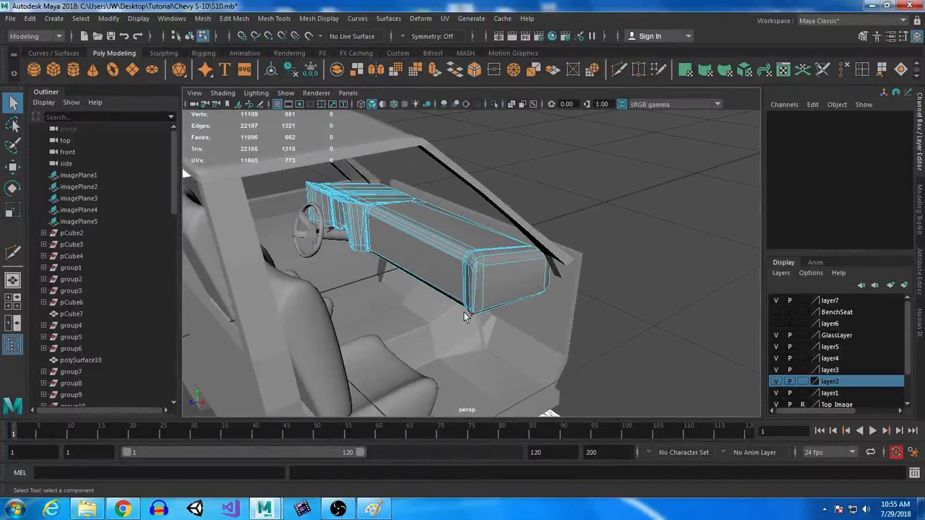
{"action": "key", "text": "ctrl+s"}
{"action": "right_click_drag", "start_coordinate": [412, 217], "coordinate": [455, 137]}
{"action": "left_click", "coordinate": [607, 153]}
{"action": "left_click_drag", "start_coordinate": [606, 154], "coordinate": [600, 305], "text": "alt"}
{"action": "middle_click_drag", "start_coordinate": [600, 306], "coordinate": [698, 253], "text": "alt"}
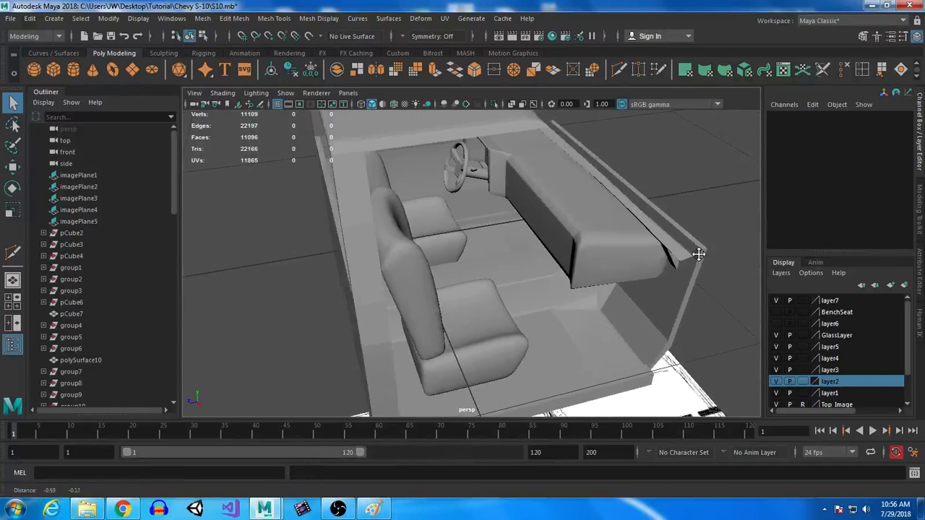
{"action": "scroll", "coordinate": [514, 336], "scroll_direction": "up", "scroll_amount": 5}
{"action": "middle_click_drag", "start_coordinate": [538, 307], "coordinate": [510, 359], "text": "alt"}
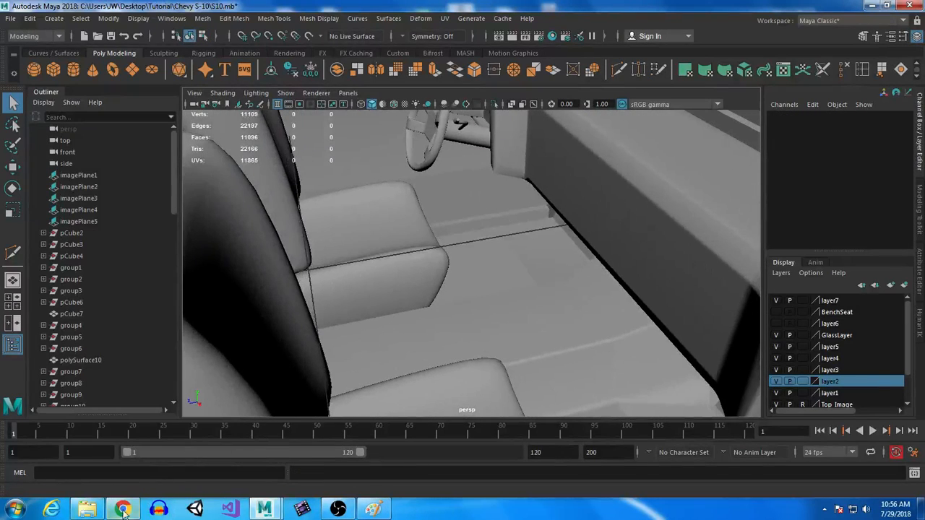
Switch to Chrome, browse the 93 Chevy S10 steering wheel image results for interior references, and return to Maya.
{"action": "left_click", "coordinate": [123, 509]}
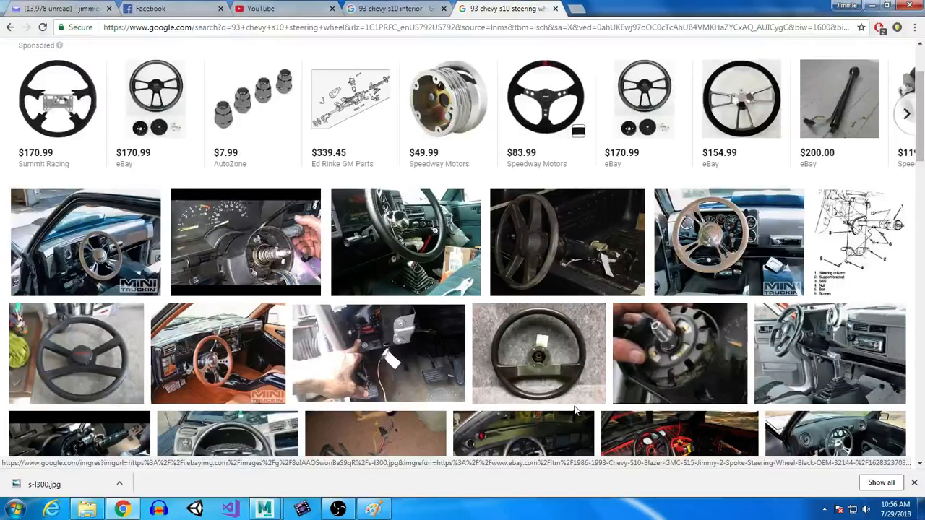
{"action": "scroll", "coordinate": [838, 393], "scroll_direction": "down", "scroll_amount": 3}
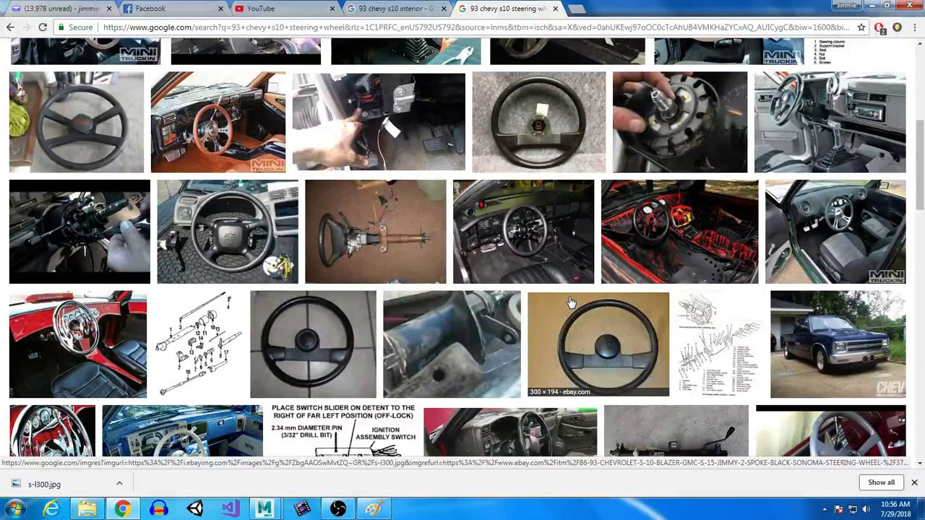
{"action": "scroll", "coordinate": [564, 289], "scroll_direction": "down", "scroll_amount": 2}
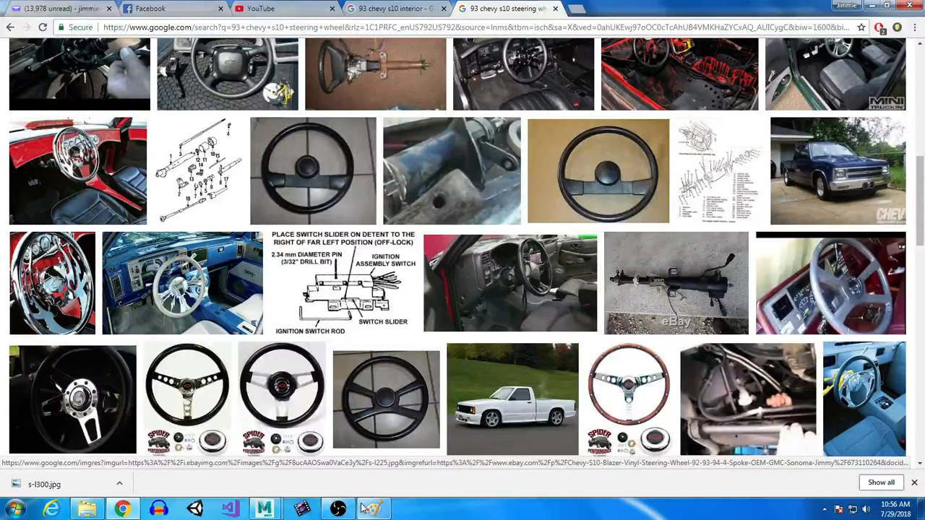
{"action": "mouse_move", "coordinate": [264, 508]}
{"action": "left_click", "coordinate": [354, 440]}
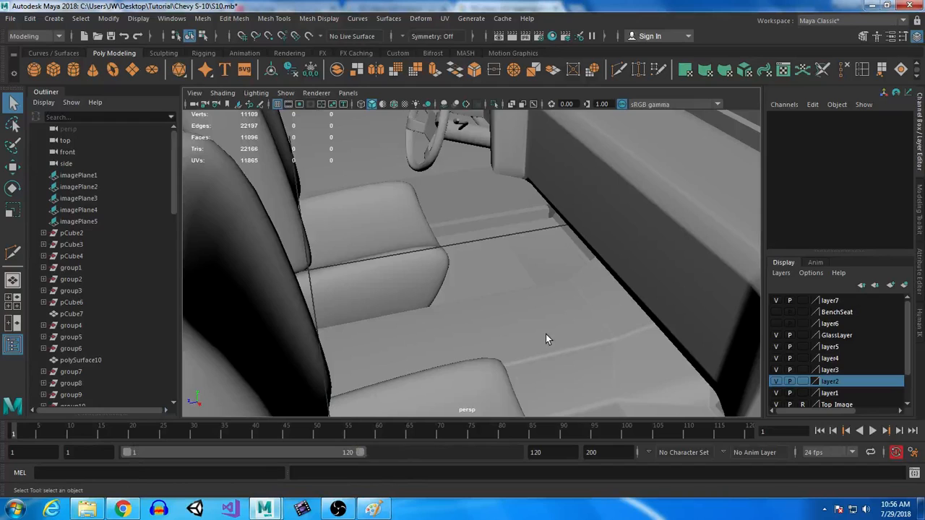
Create a polygon cube on the centerline between the front seats and scale it uniformly to 0.197.
{"action": "scroll", "coordinate": [527, 283], "scroll_direction": "up", "scroll_amount": 5}
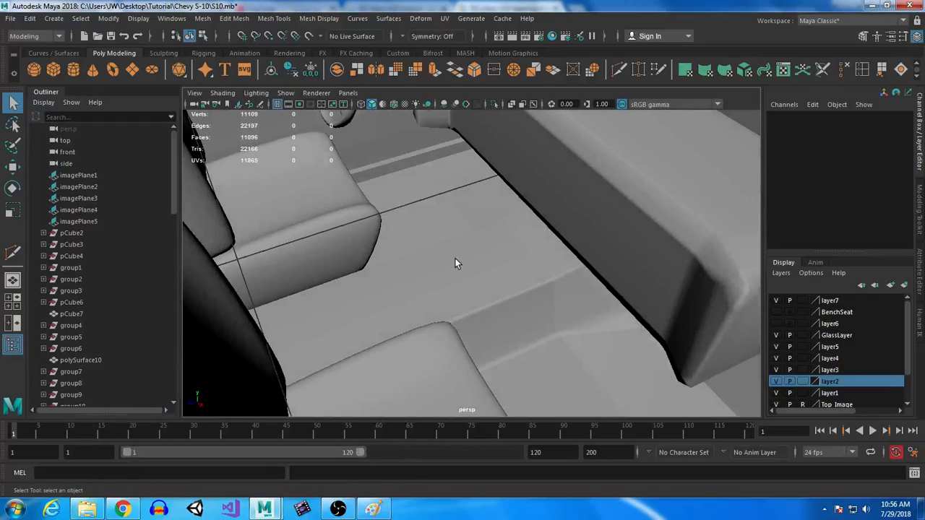
{"action": "right_click_drag", "start_coordinate": [454, 257], "coordinate": [427, 244], "text": "shift"}
{"action": "key", "text": "space"}
{"action": "key", "text": "space"}
{"action": "middle_click_drag", "start_coordinate": [383, 283], "coordinate": [497, 253], "text": "alt"}
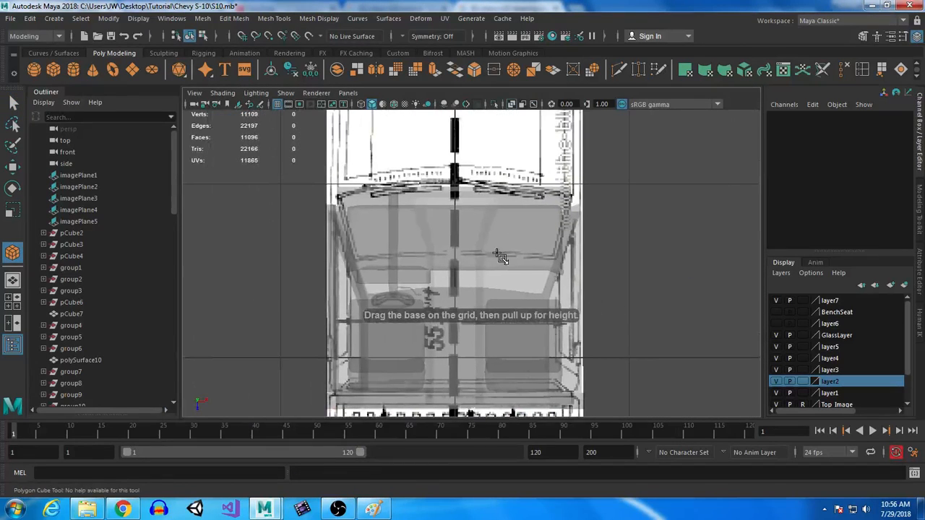
{"action": "scroll", "coordinate": [501, 258], "scroll_direction": "up", "scroll_amount": 3}
{"action": "middle_click_drag", "start_coordinate": [522, 340], "coordinate": [563, 282], "text": "alt"}
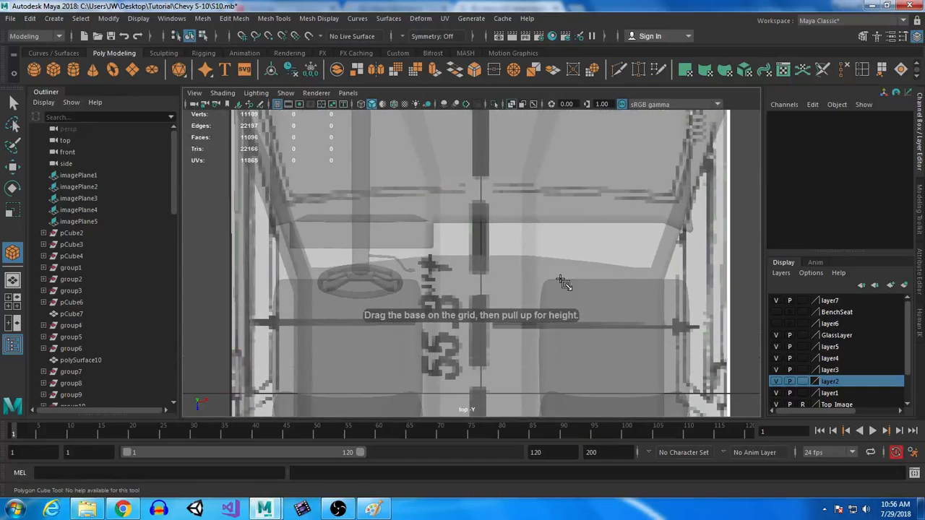
{"action": "left_click", "coordinate": [482, 275]}
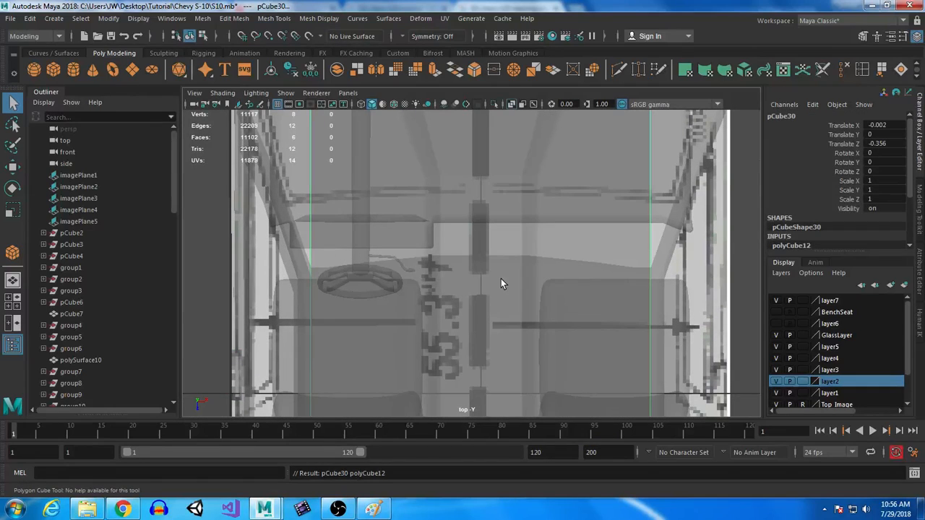
{"action": "key", "text": "r"}
{"action": "left_click_drag", "start_coordinate": [479, 276], "coordinate": [244, 322]}
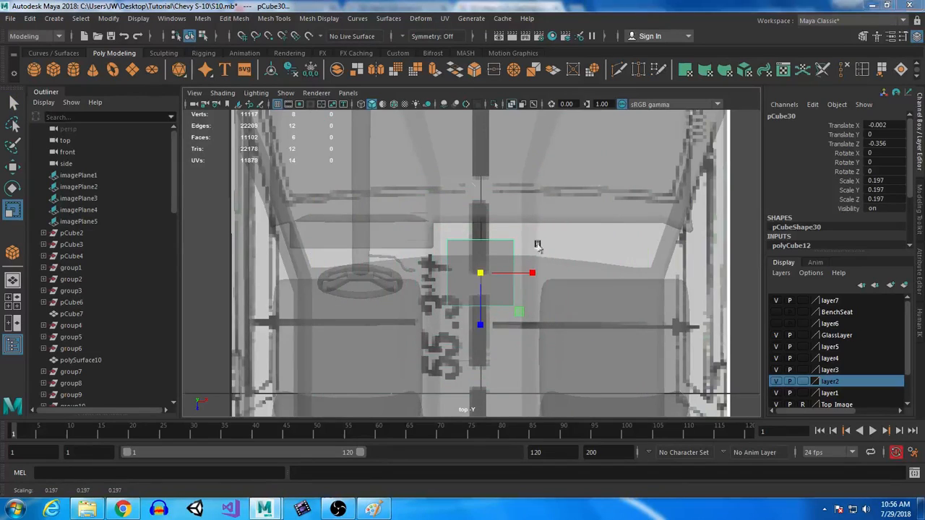
Delete the bottom face of the new cube between the seats.
{"action": "key", "text": "space"}
{"action": "key", "text": "space"}
{"action": "left_click_drag", "start_coordinate": [553, 284], "coordinate": [527, 285], "text": "alt"}
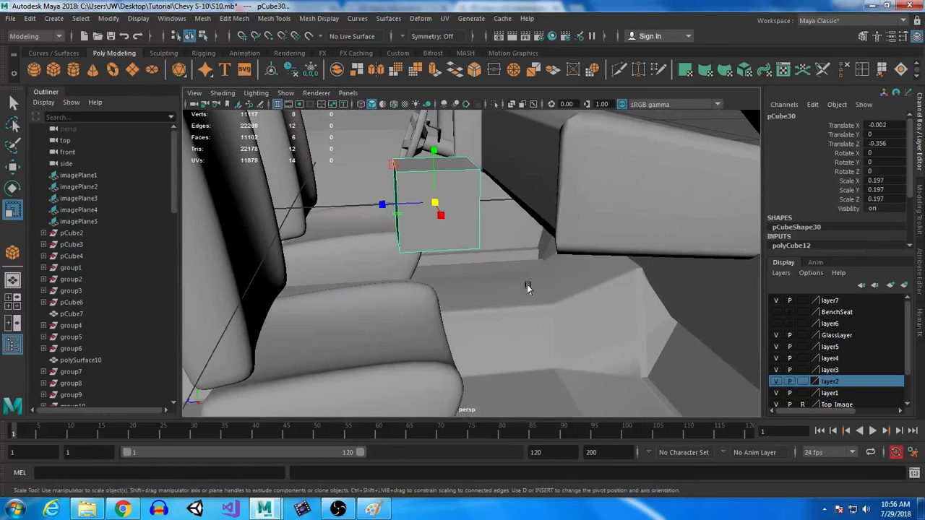
{"action": "key", "text": "w"}
{"action": "right_click_drag", "start_coordinate": [461, 176], "coordinate": [462, 202]}
{"action": "left_click_drag", "start_coordinate": [483, 325], "coordinate": [474, 297], "text": "alt"}
{"action": "left_click_drag", "start_coordinate": [480, 295], "coordinate": [662, 128]}
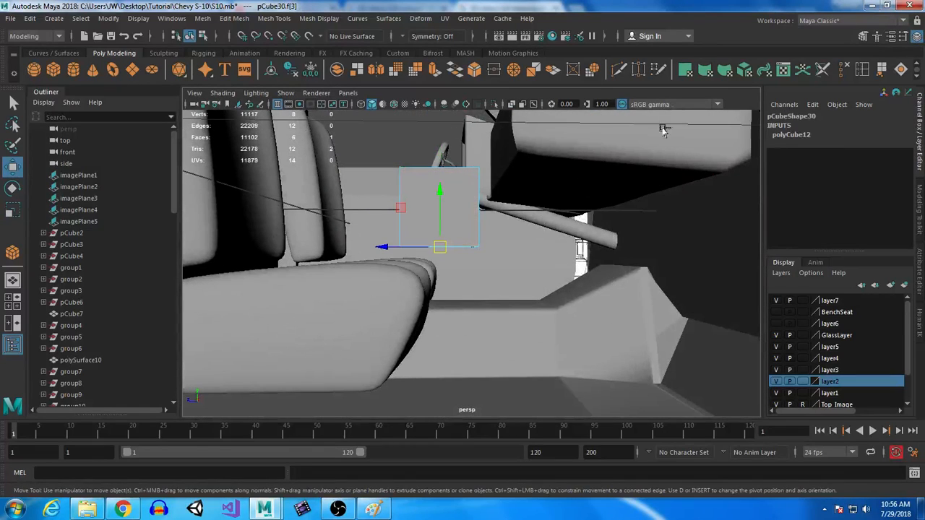
{"action": "key", "text": "Delete"}
Flatten the open-bottomed cube vertically into a low block above the floor.
{"action": "right_click_drag", "start_coordinate": [427, 181], "coordinate": [454, 182]}
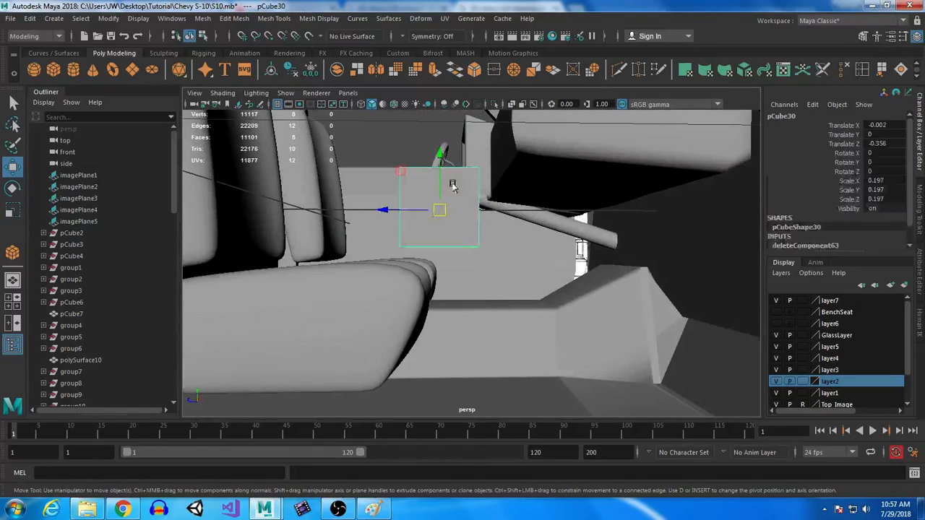
{"action": "left_click_drag", "start_coordinate": [478, 207], "coordinate": [449, 193], "text": "alt"}
{"action": "key", "text": "r"}
{"action": "left_click_drag", "start_coordinate": [430, 148], "coordinate": [443, 254]}
{"action": "key", "text": "w"}
Extrude the block's top face, shrinking it inward and raising it into a tapered top.
{"action": "left_click_drag", "start_coordinate": [538, 309], "coordinate": [375, 279], "text": "alt"}
{"action": "left_click_drag", "start_coordinate": [444, 212], "coordinate": [473, 306], "text": "alt"}
{"action": "scroll", "coordinate": [472, 305], "scroll_direction": "up", "scroll_amount": 3}
{"action": "middle_click_drag", "start_coordinate": [473, 306], "coordinate": [516, 259], "text": "alt"}
{"action": "right_click_drag", "start_coordinate": [510, 182], "coordinate": [510, 206]}
{"action": "left_click", "coordinate": [508, 241]}
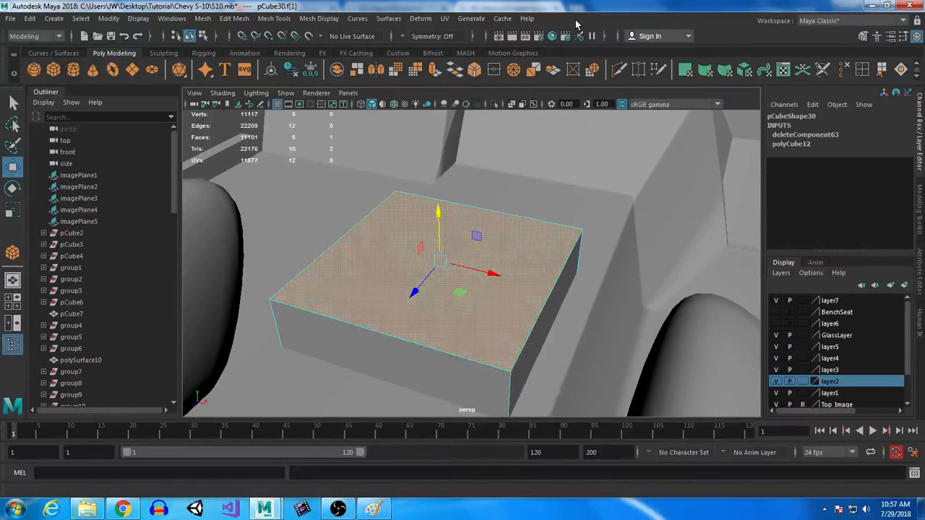
{"action": "left_click", "coordinate": [433, 72]}
{"action": "left_click_drag", "start_coordinate": [440, 258], "coordinate": [383, 267]}
{"action": "key", "text": "w"}
{"action": "left_click_drag", "start_coordinate": [438, 203], "coordinate": [436, 184]}
Extrude the small top face upward again to form a straight-sided collar on the tapered base.
{"action": "left_click", "coordinate": [434, 70]}
{"action": "left_click_drag", "start_coordinate": [436, 179], "coordinate": [435, 166]}
{"action": "key", "text": "ctrl+e"}
{"action": "left_click", "coordinate": [432, 70]}
{"action": "left_click", "coordinate": [432, 70]}
{"action": "left_click_drag", "start_coordinate": [436, 214], "coordinate": [416, 219]}
{"action": "key", "text": "ctrl+z"}
{"action": "key", "text": "ctrl+z"}
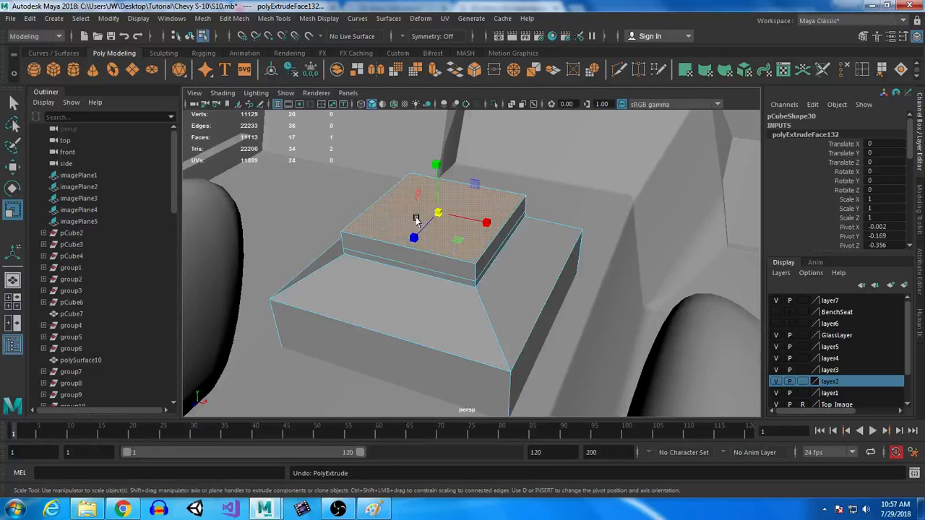
{"action": "left_click_drag", "start_coordinate": [442, 217], "coordinate": [425, 215]}
{"action": "key", "text": "ctrl+z"}
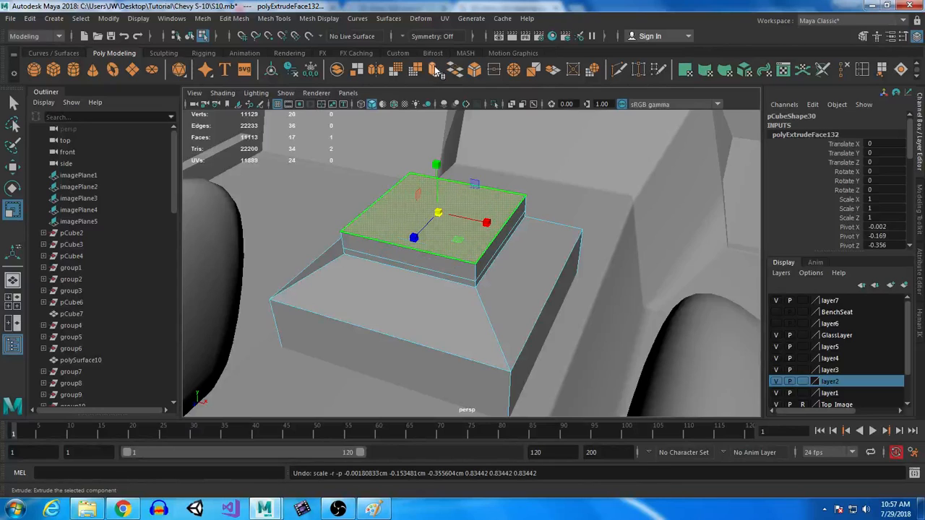
Extrude the collar's top face twice and scale it inward each time to form a rim with a support edge.
{"action": "key", "text": "ctrl+e"}
{"action": "mouse_move", "coordinate": [438, 211]}
{"action": "left_mouse_down"}
{"action": "mouse_move", "coordinate": [413, 211]}
{"action": "mouse_move", "coordinate": [425, 216]}
{"action": "left_mouse_up"}
{"action": "key", "text": "ctrl+e"}
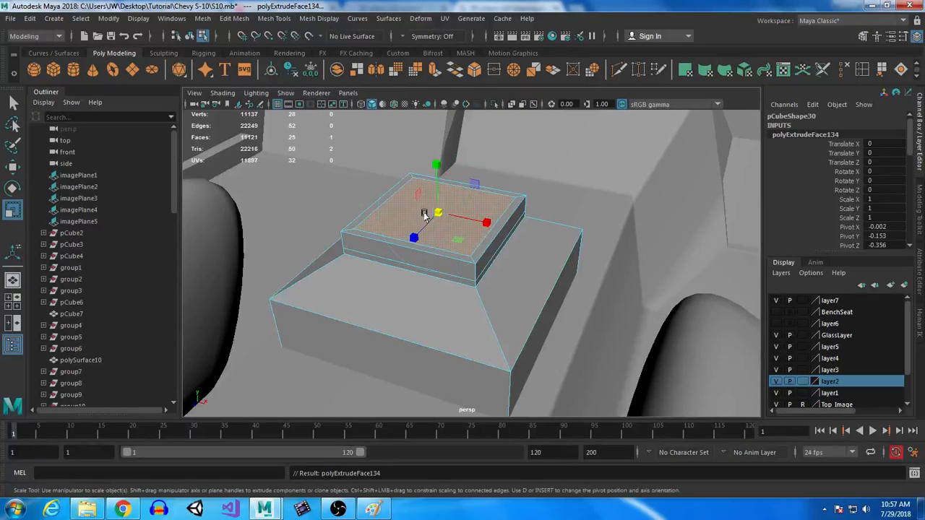
{"action": "key", "text": "ctrl+e"}
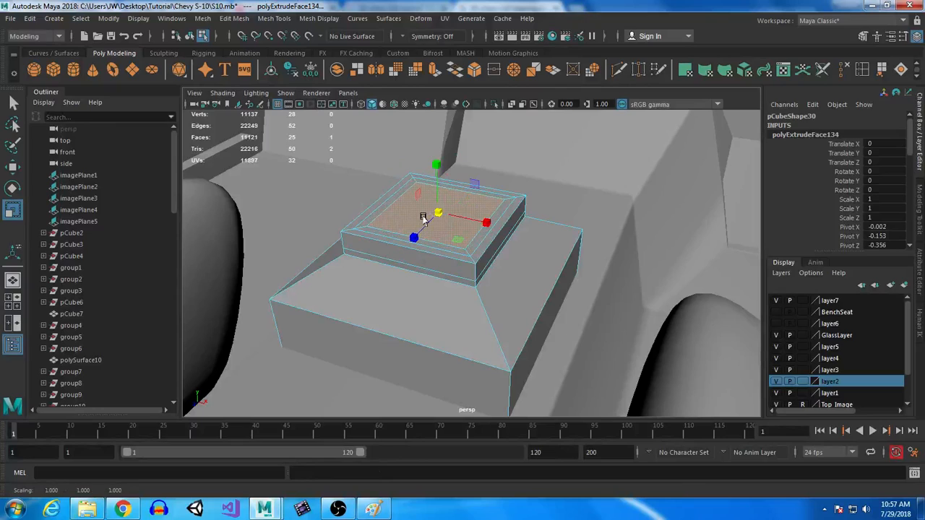
Extrude the inner top face down into a recess, delete the recess floor and preview the mesh smoothed and unsmoothed.
{"action": "key", "text": "w"}
{"action": "key", "text": "ctrl+e"}
{"action": "left_click_drag", "start_coordinate": [435, 162], "coordinate": [435, 222]}
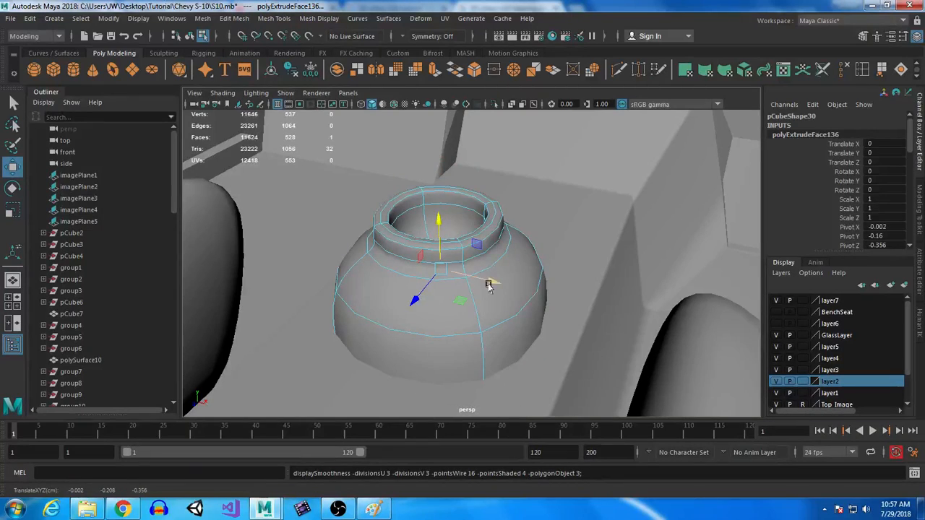
{"action": "left_click_drag", "start_coordinate": [489, 282], "coordinate": [521, 310], "text": "alt"}
{"action": "left_click", "coordinate": [521, 309]}
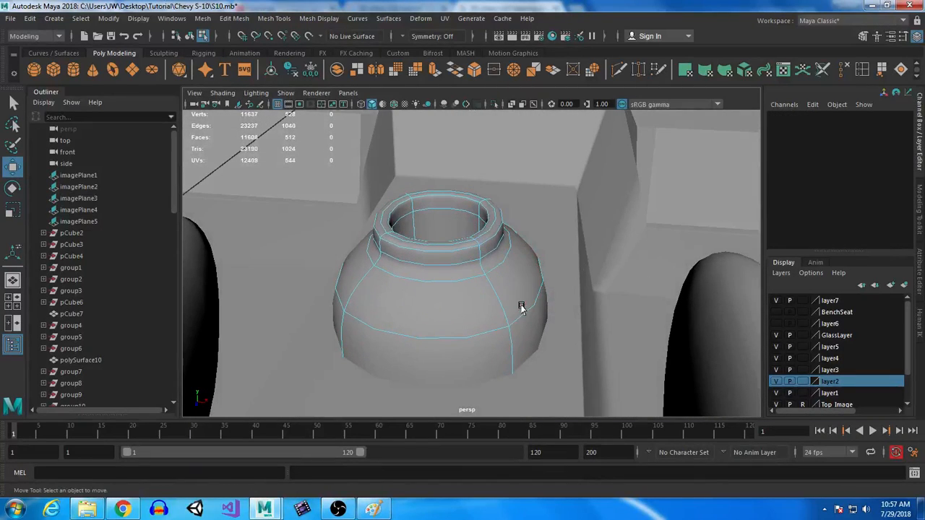
{"action": "key", "text": "1"}
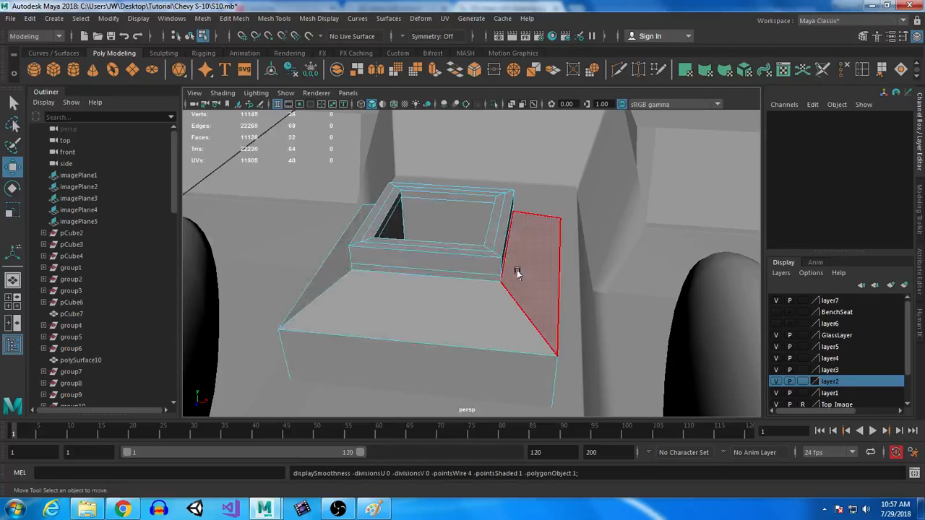
Insert edge loops close to the base's corners, collar and rim edges and turn on the smooth preview.
{"action": "left_click", "coordinate": [861, 70]}
{"action": "left_click_drag", "start_coordinate": [534, 355], "coordinate": [558, 352]}
{"action": "left_click_drag", "start_coordinate": [562, 233], "coordinate": [560, 226]}
{"action": "left_click_drag", "start_coordinate": [483, 203], "coordinate": [492, 200]}
{"action": "left_click_drag", "start_coordinate": [409, 193], "coordinate": [397, 200]}
{"action": "left_click_drag", "start_coordinate": [379, 231], "coordinate": [356, 248]}
{"action": "key", "text": "3"}
Inspect the smoothed base from the front and above, and switch back to the unsmoothed display in face mode.
{"action": "left_click_drag", "start_coordinate": [336, 346], "coordinate": [541, 290], "text": "alt"}
{"action": "key", "text": "q"}
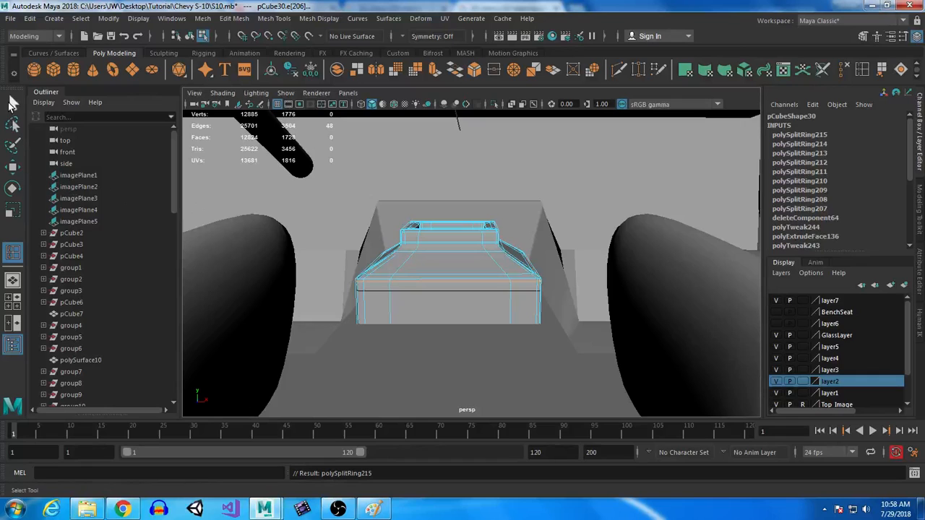
{"action": "left_click_drag", "start_coordinate": [483, 281], "coordinate": [415, 246], "text": "alt"}
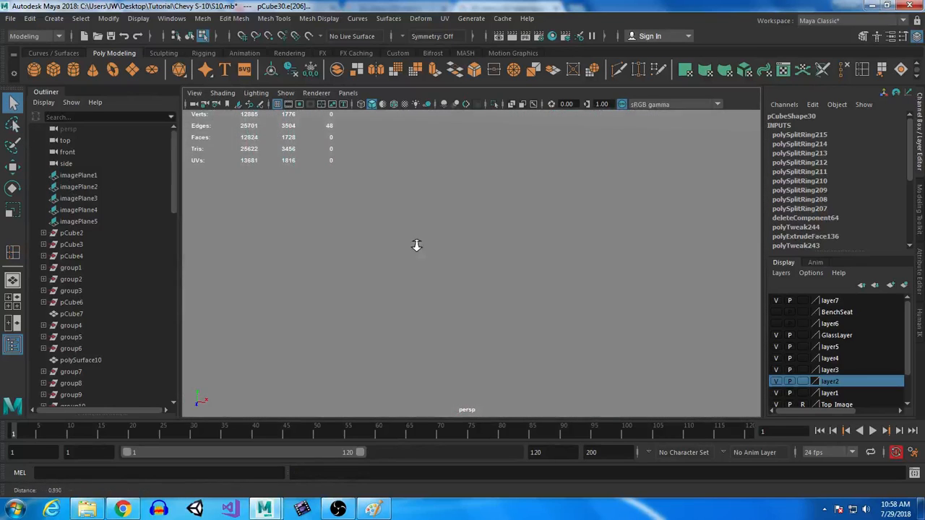
{"action": "key", "text": "f"}
{"action": "mouse_move", "coordinate": [454, 305]}
{"action": "left_mouse_down", "text": "alt"}
{"action": "mouse_move", "coordinate": [373, 312]}
{"action": "mouse_move", "coordinate": [442, 326]}
{"action": "mouse_move", "coordinate": [456, 294]}
{"action": "left_mouse_up", "text": "alt"}
{"action": "right_click_drag", "start_coordinate": [456, 293], "coordinate": [474, 271], "text": "alt"}
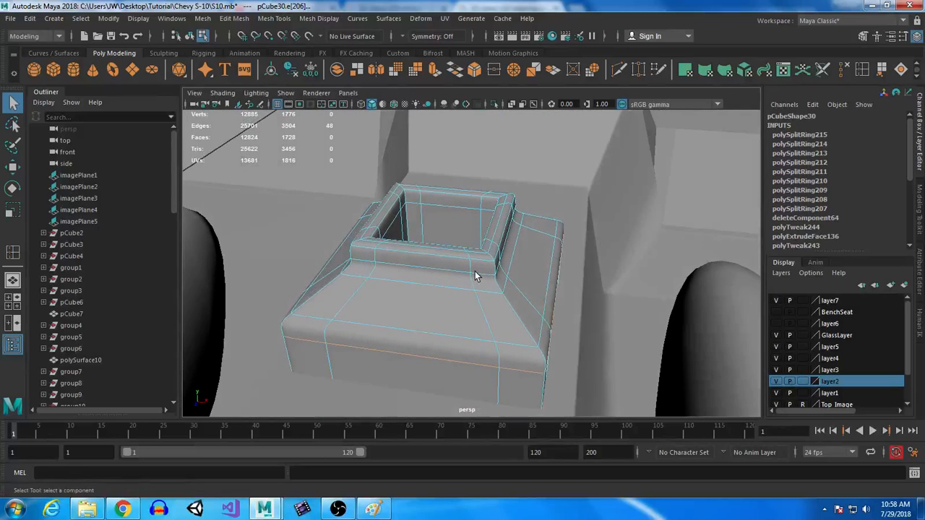
{"action": "key", "text": "1"}
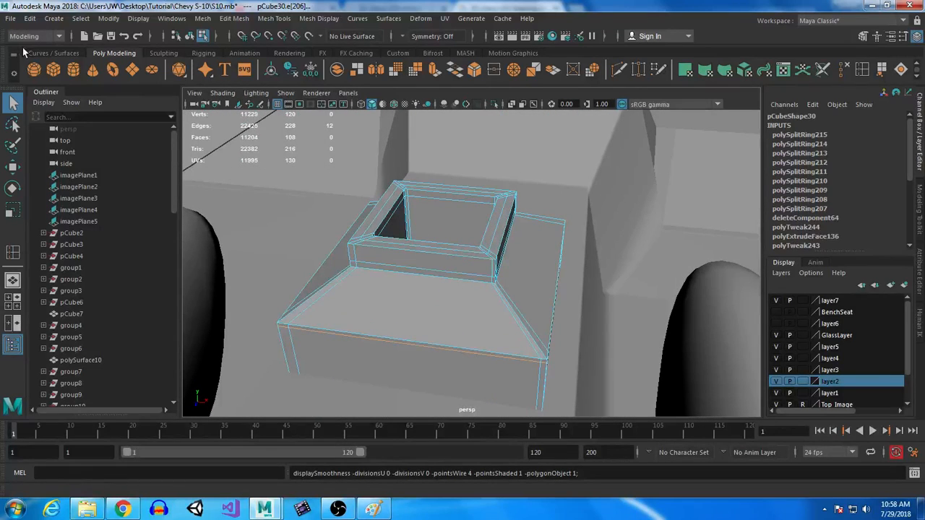
{"action": "mouse_move", "coordinate": [450, 270]}
{"action": "left_mouse_down", "text": "alt"}
{"action": "mouse_move", "coordinate": [458, 300]}
{"action": "mouse_move", "coordinate": [445, 267]}
{"action": "left_mouse_up", "text": "alt"}
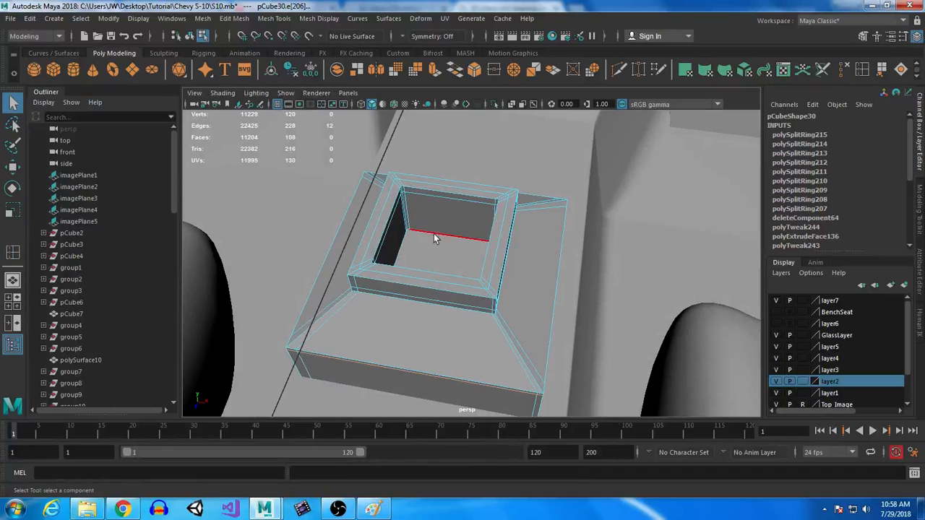
{"action": "right_click_drag", "start_coordinate": [431, 209], "coordinate": [425, 260]}
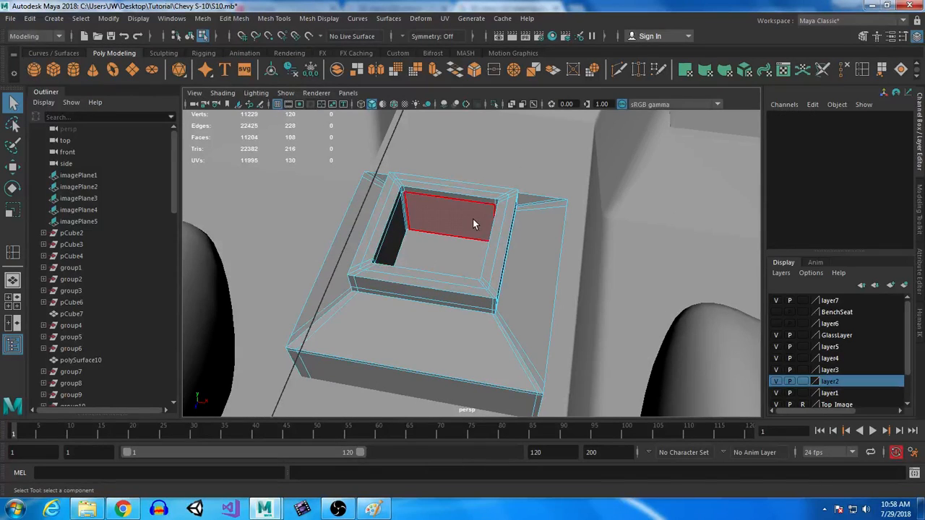
Create a polygon sphere over the shifter base's square opening in the top view.
{"action": "left_click", "coordinate": [34, 72]}
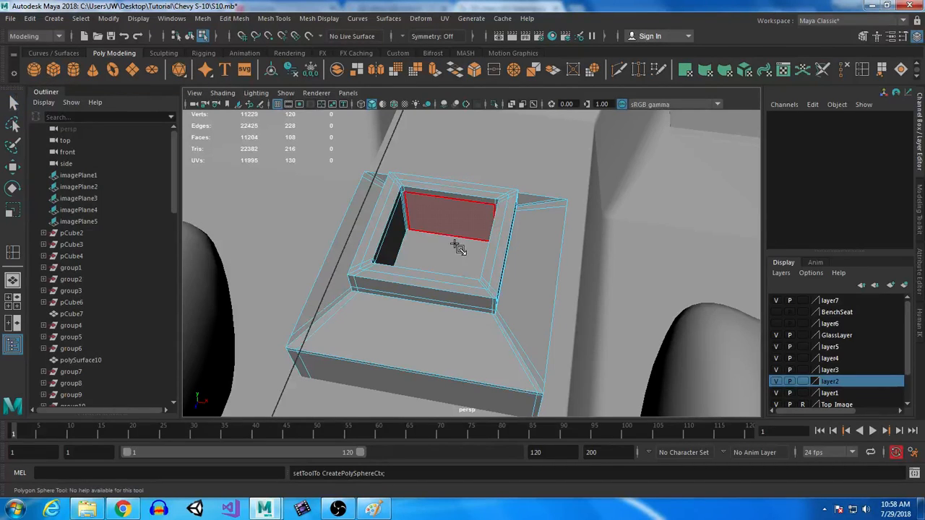
{"action": "key", "text": "space"}
{"action": "key", "text": "space"}
{"action": "scroll", "coordinate": [448, 253], "scroll_direction": "up", "scroll_amount": 6}
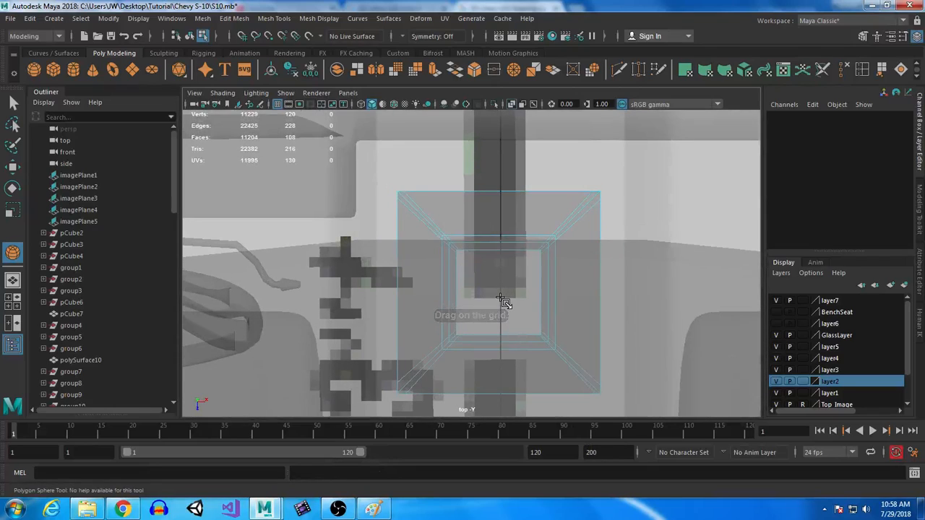
{"action": "left_click", "coordinate": [73, 71]}
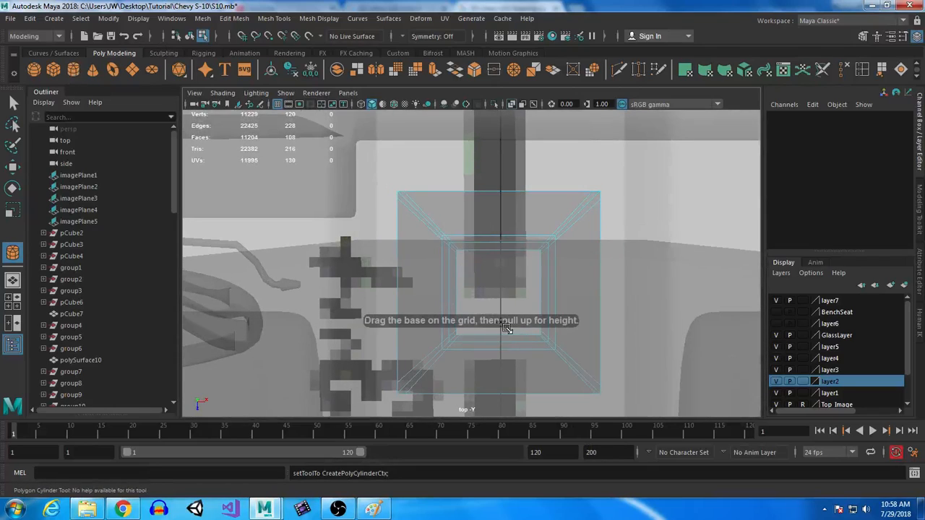
{"action": "left_click", "coordinate": [93, 70]}
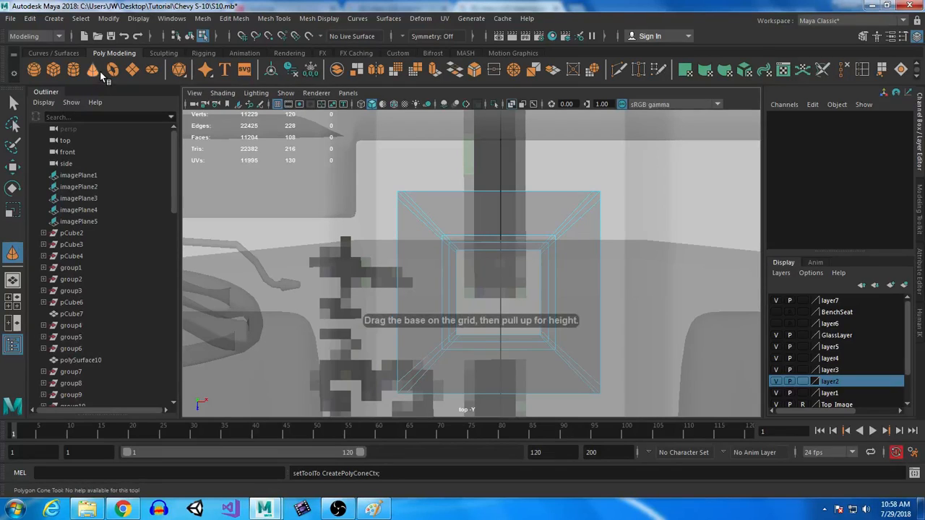
{"action": "left_click", "coordinate": [32, 71]}
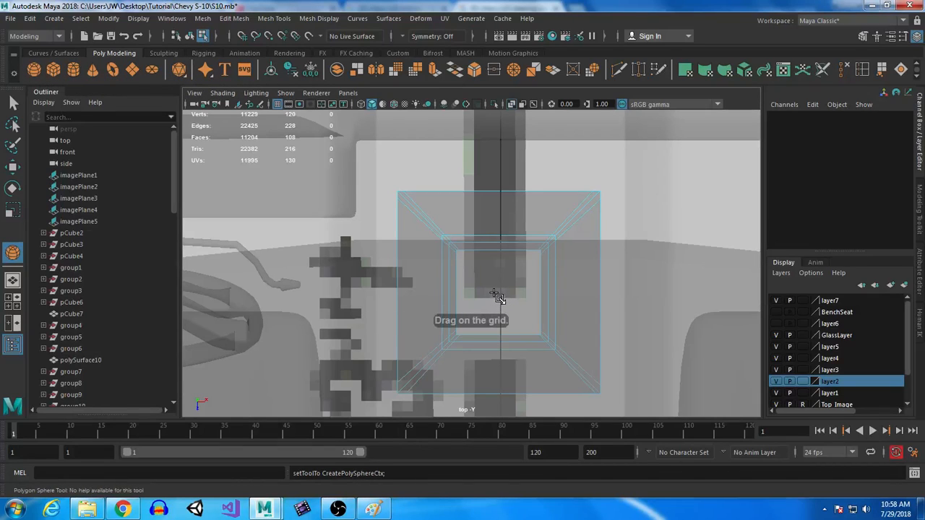
{"action": "left_click", "coordinate": [498, 295]}
Scale the sphere uniformly to about 0.044 and shift it along X to fit the square opening.
{"action": "key", "text": "r"}
{"action": "left_click_drag", "start_coordinate": [496, 294], "coordinate": [405, 313]}
{"action": "left_click_drag", "start_coordinate": [467, 301], "coordinate": [462, 323]}
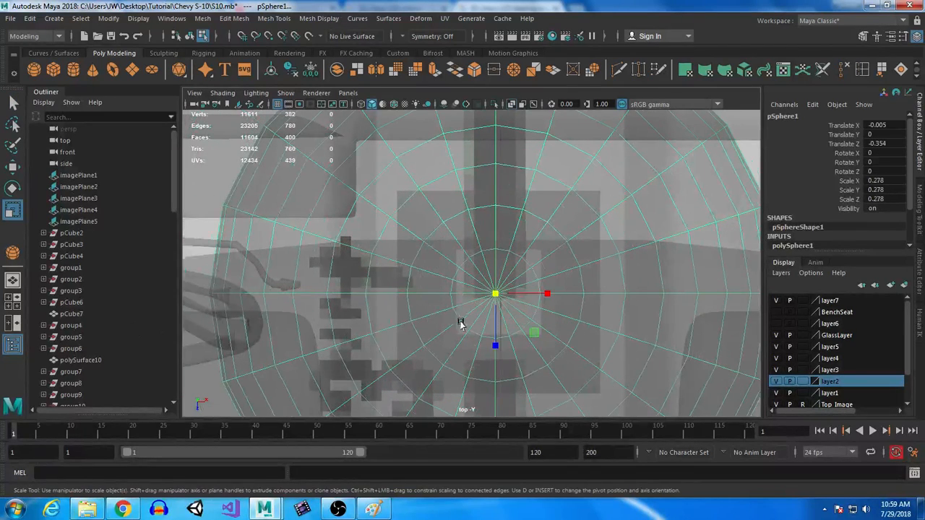
{"action": "left_click_drag", "start_coordinate": [496, 295], "coordinate": [76, 329]}
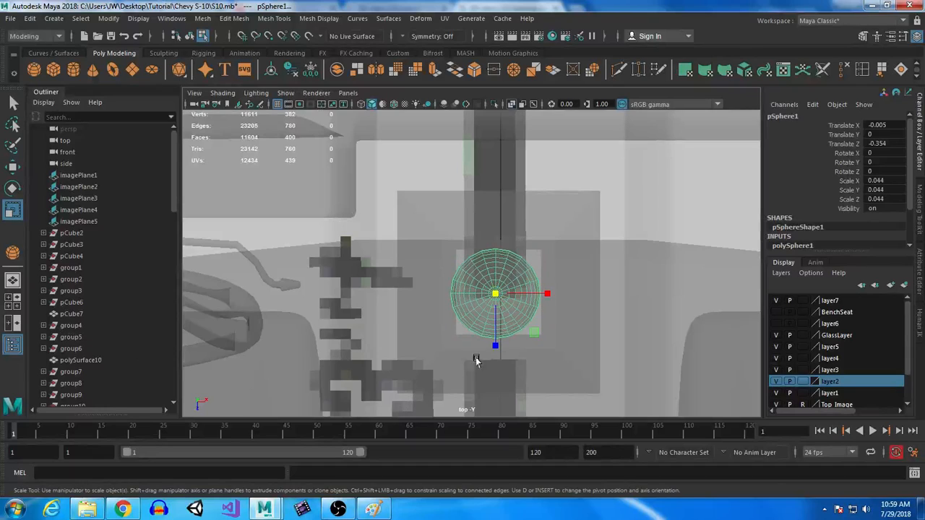
{"action": "key", "text": "w"}
{"action": "left_click_drag", "start_coordinate": [553, 297], "coordinate": [554, 295]}
Set the shifter base's Translate X to 0.
{"action": "right_click_drag", "start_coordinate": [561, 201], "coordinate": [588, 202]}
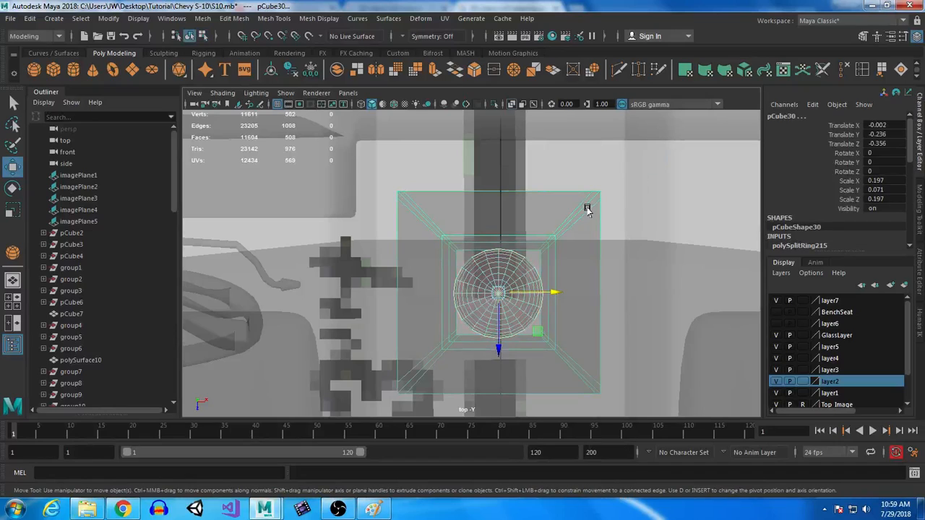
{"action": "double_click", "coordinate": [894, 125]}
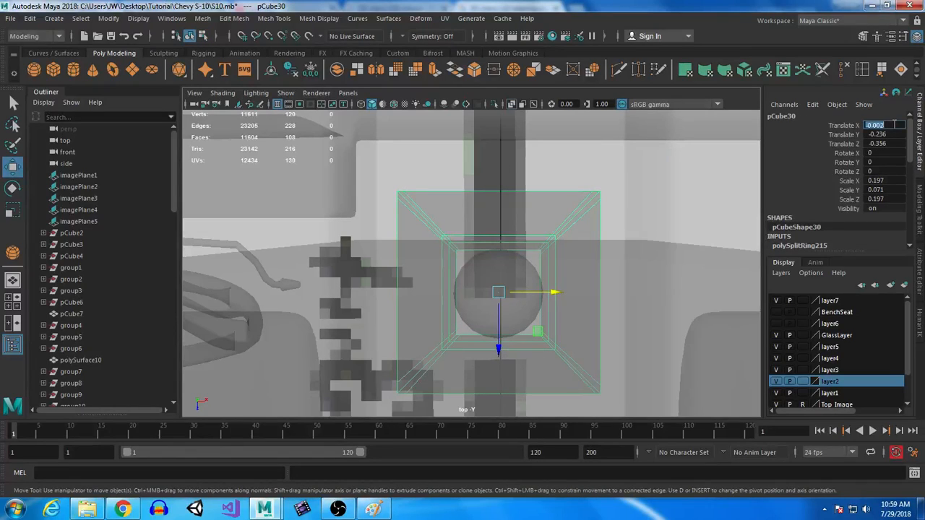
{"action": "type", "text": "0"}
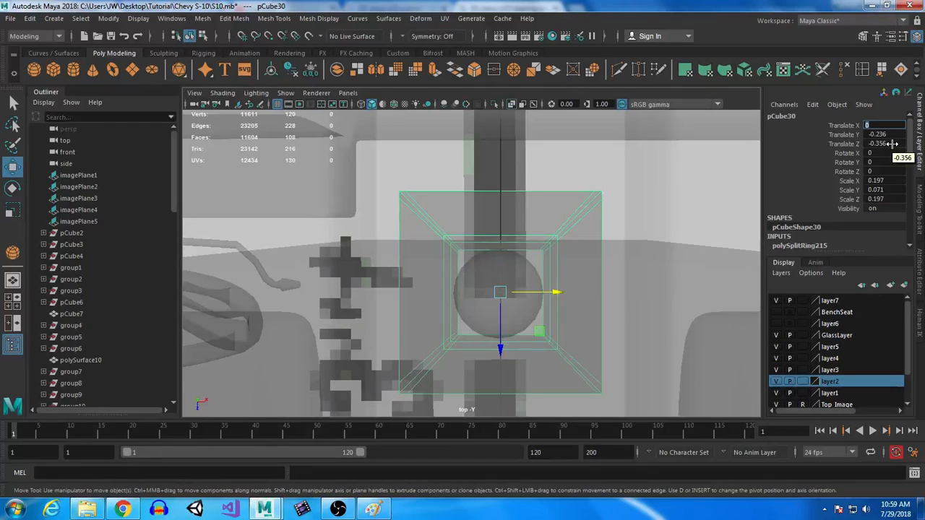
Set the sphere's Translate Z to -0.356 and Translate X to 0, and lower it into the opening to about -0.158 in Y.
{"action": "left_click", "coordinate": [470, 286]}
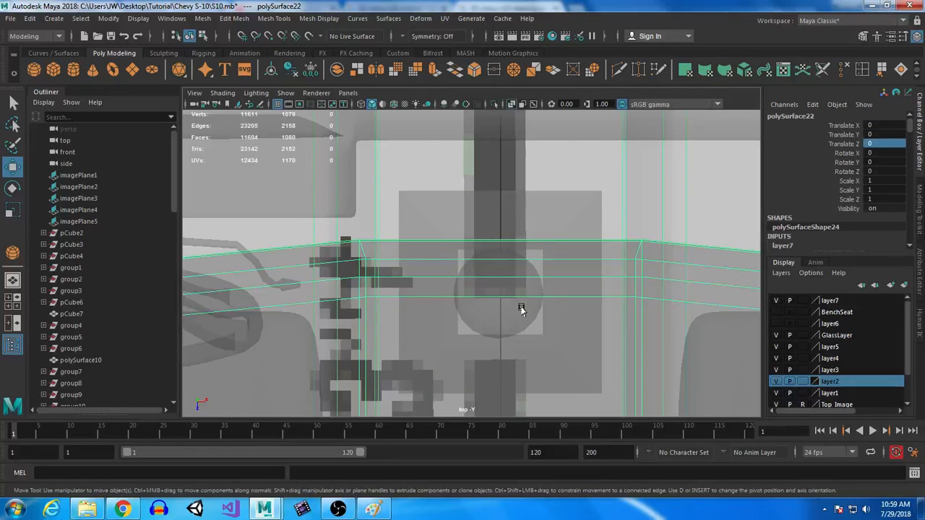
{"action": "key", "text": "space"}
{"action": "key", "text": "space"}
{"action": "left_click", "coordinate": [437, 120]}
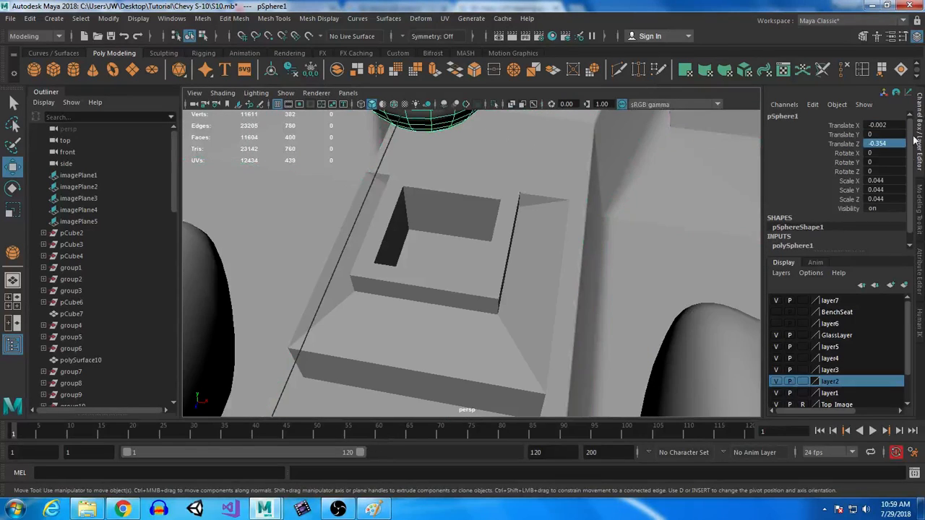
{"action": "double_click", "coordinate": [894, 143]}
{"action": "type", "text": "-0.356"}
{"action": "key", "text": "Return"}
{"action": "double_click", "coordinate": [889, 125]}
{"action": "type", "text": "0"}
{"action": "key", "text": "Return"}
{"action": "left_click_drag", "start_coordinate": [477, 271], "coordinate": [458, 208], "text": "alt"}
{"action": "left_click_drag", "start_coordinate": [461, 124], "coordinate": [522, 218]}
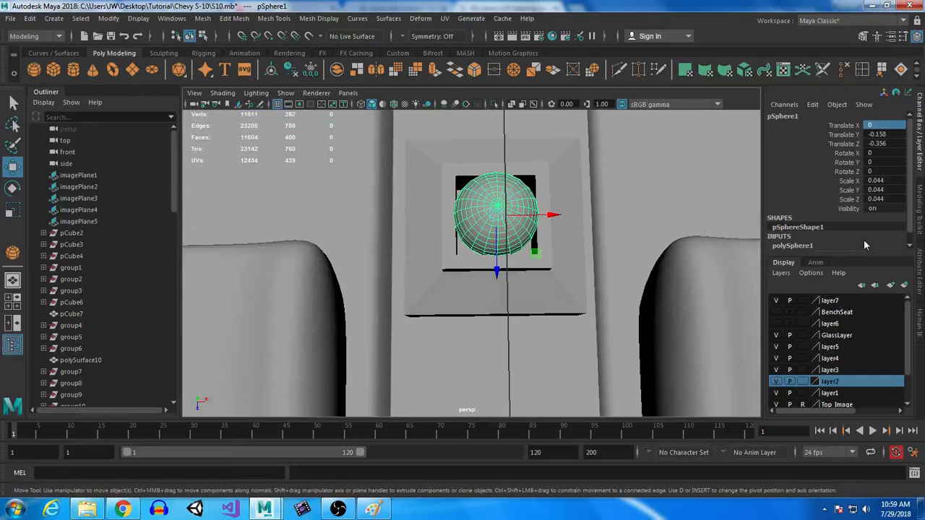
Set the sphere's Subdivisions Axis and Subdivisions Height to 8.
{"action": "scroll", "coordinate": [906, 158], "scroll_direction": "down", "scroll_amount": 1}
{"action": "left_click", "coordinate": [793, 237]}
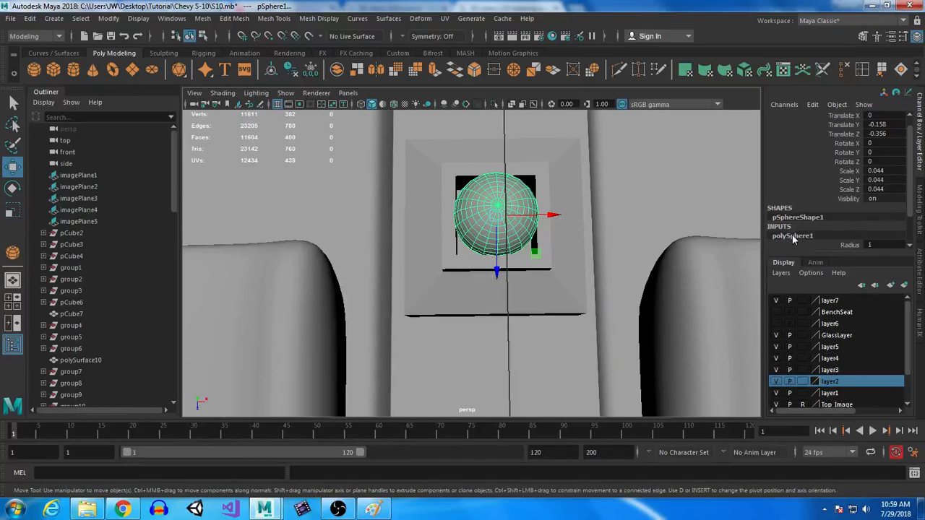
{"action": "left_click_drag", "start_coordinate": [911, 203], "coordinate": [911, 230]}
{"action": "double_click", "coordinate": [874, 218]}
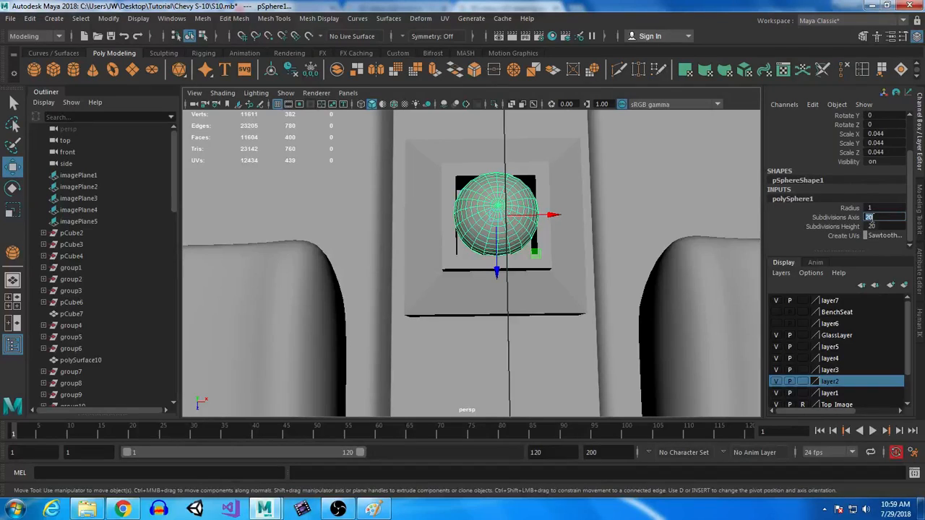
{"action": "type", "text": "8"}
{"action": "key", "text": "Tab"}
{"action": "type", "text": "8"}
{"action": "key", "text": "Return"}
Delete the faces of the sphere's lower half in the side view, leaving a dome.
{"action": "right_click", "coordinate": [492, 192]}
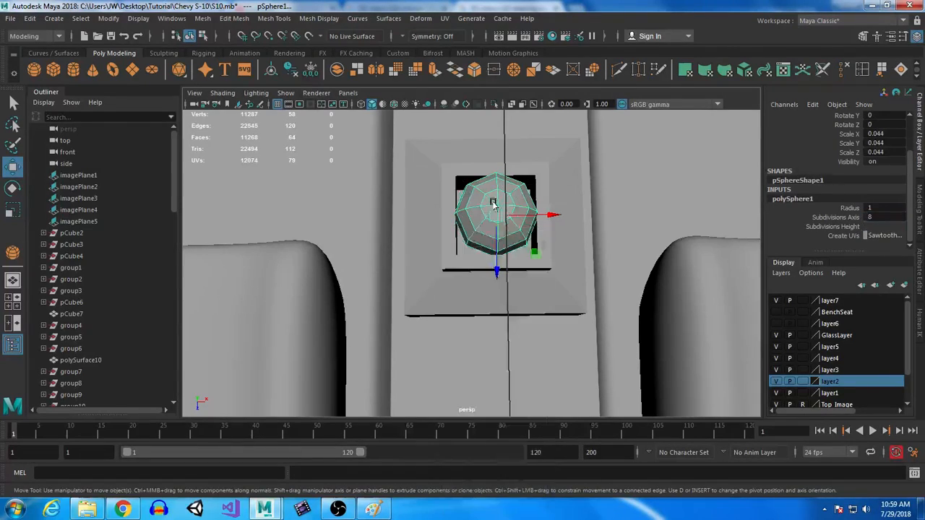
{"action": "key", "text": "space"}
{"action": "key", "text": "space"}
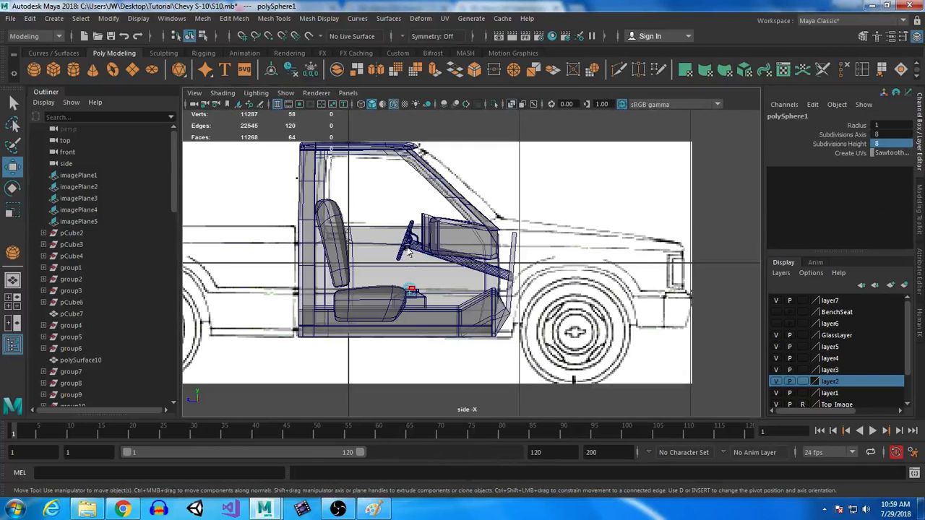
{"action": "scroll", "coordinate": [469, 260], "scroll_direction": "up", "scroll_amount": 5}
{"action": "right_click_drag", "start_coordinate": [647, 505], "coordinate": [669, 511], "text": "alt"}
{"action": "middle_click_drag", "start_coordinate": [364, 328], "coordinate": [733, 197], "text": "alt"}
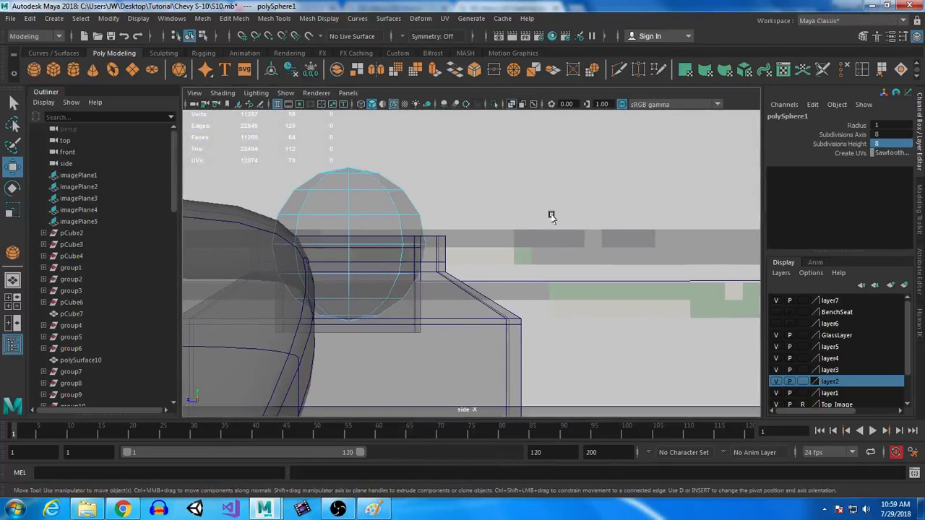
{"action": "left_click_drag", "start_coordinate": [474, 257], "coordinate": [249, 362]}
{"action": "left_click", "coordinate": [506, 368]}
Move the dome's two front diagonal vertex columns forward in the top view to align with its front edge.
{"action": "key", "text": "space"}
{"action": "key", "text": "space"}
{"action": "scroll", "coordinate": [503, 276], "scroll_direction": "up", "scroll_amount": 3}
{"action": "right_click_drag", "start_coordinate": [504, 277], "coordinate": [467, 180]}
{"action": "key", "text": "ctrl+z"}
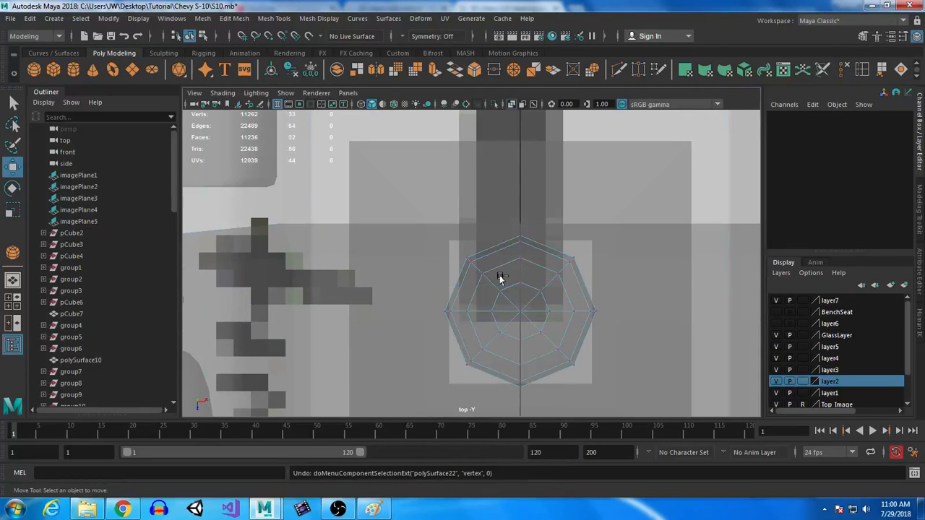
{"action": "key", "text": "space"}
{"action": "key", "text": "space"}
{"action": "key", "text": "space"}
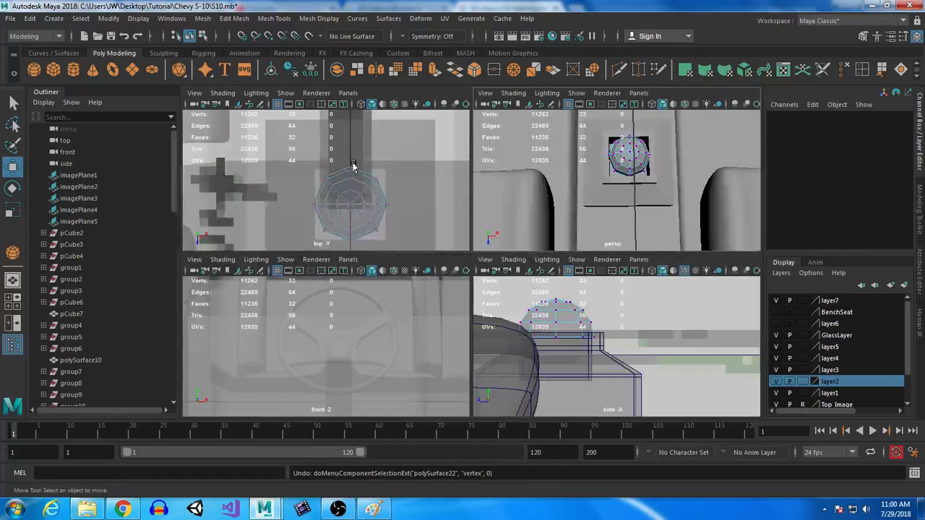
{"action": "key", "text": "space"}
{"action": "left_click_drag", "start_coordinate": [428, 234], "coordinate": [502, 301]}
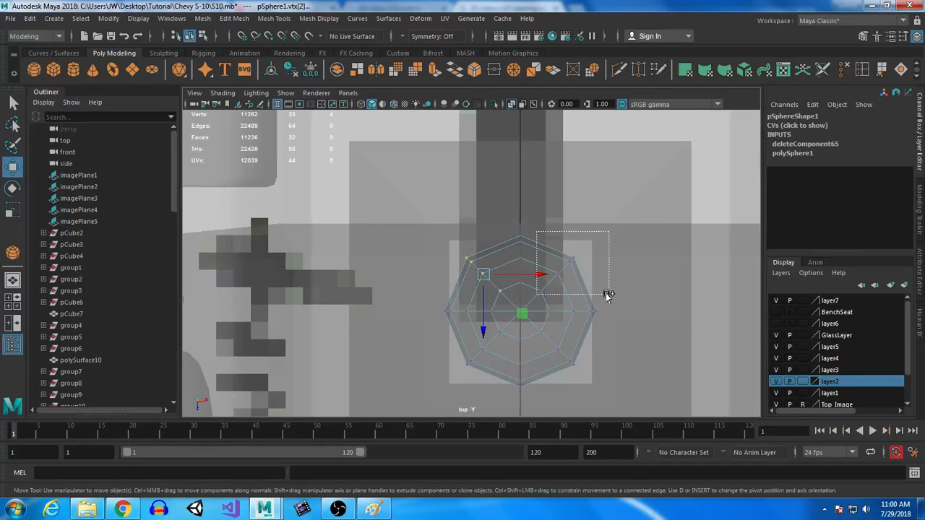
{"action": "left_click_drag", "start_coordinate": [520, 333], "coordinate": [522, 312]}
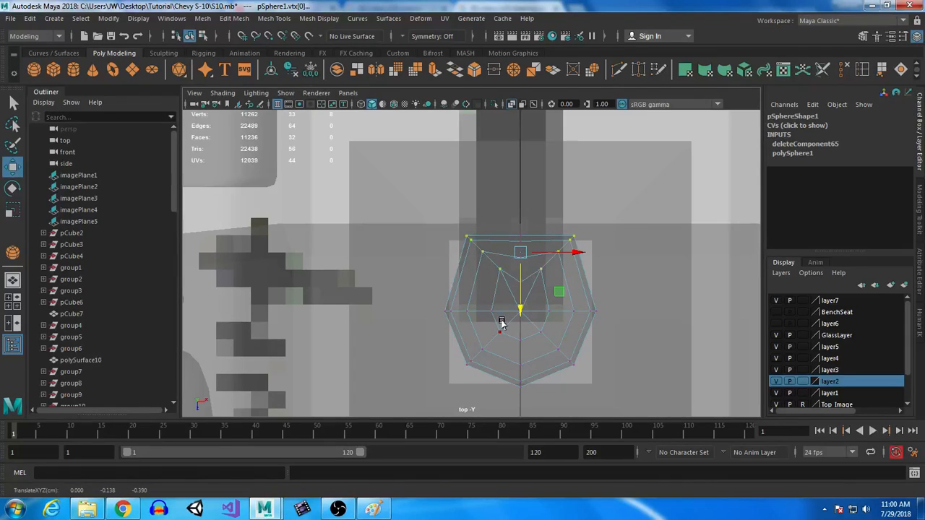
Move the dome's two rear diagonal vertex columns backward to align with its rear edge.
{"action": "left_click_drag", "start_coordinate": [434, 329], "coordinate": [688, 467]}
{"action": "left_click_drag", "start_coordinate": [508, 330], "coordinate": [535, 435], "text": "ctrl"}
{"action": "left_click_drag", "start_coordinate": [521, 403], "coordinate": [521, 431]}
Move the diagonal vertex columns on both sides outward so the dome's outline forms a square.
{"action": "left_click_drag", "start_coordinate": [438, 334], "coordinate": [510, 401], "text": "ctrl"}
{"action": "left_click_drag", "start_coordinate": [532, 209], "coordinate": [632, 310], "text": "shift"}
{"action": "left_click_drag", "start_coordinate": [426, 223], "coordinate": [500, 270]}
{"action": "left_click_drag", "start_coordinate": [451, 340], "coordinate": [510, 405]}
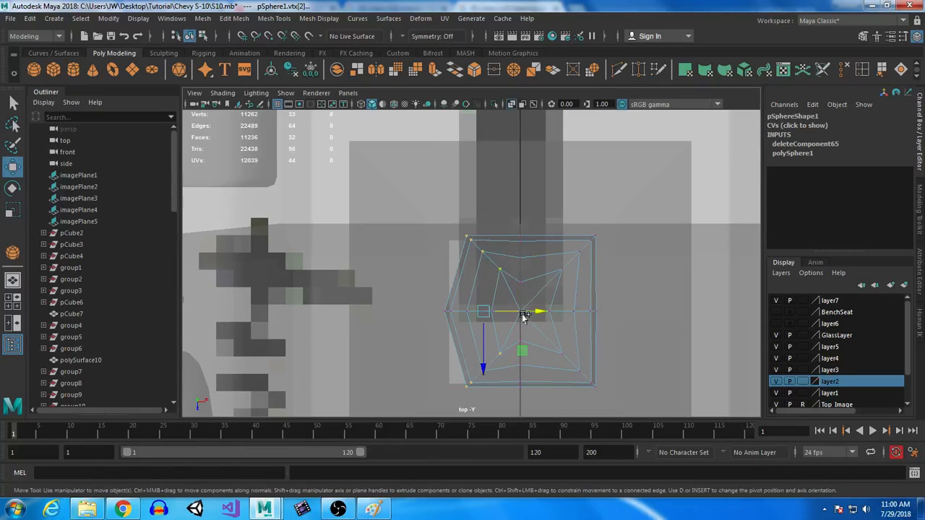
{"action": "left_click_drag", "start_coordinate": [542, 311], "coordinate": [519, 312]}
Scale the corner vertices of the dome's uppermost ring inward to round off the peak.
{"action": "key", "text": "space"}
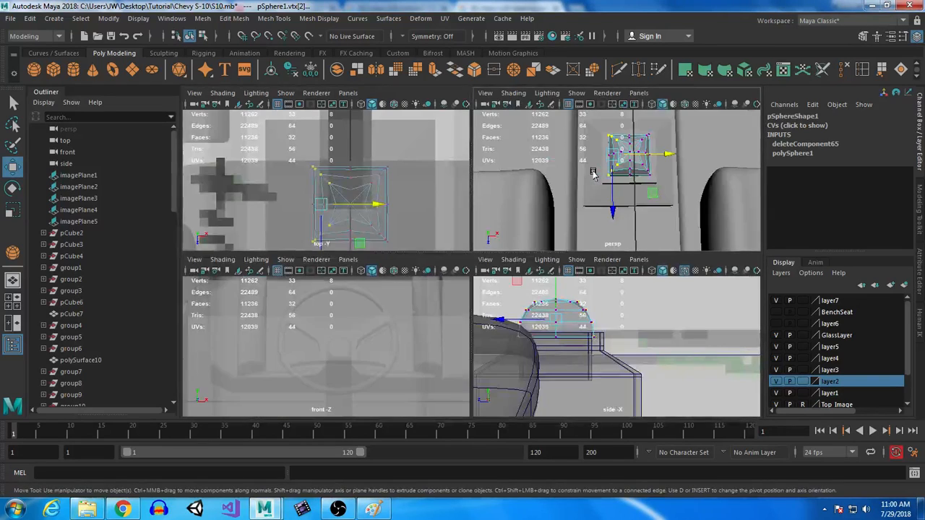
{"action": "key", "text": "space"}
{"action": "left_click_drag", "start_coordinate": [625, 253], "coordinate": [501, 190], "text": "alt"}
{"action": "middle_click_drag", "start_coordinate": [501, 190], "coordinate": [489, 262], "text": "alt"}
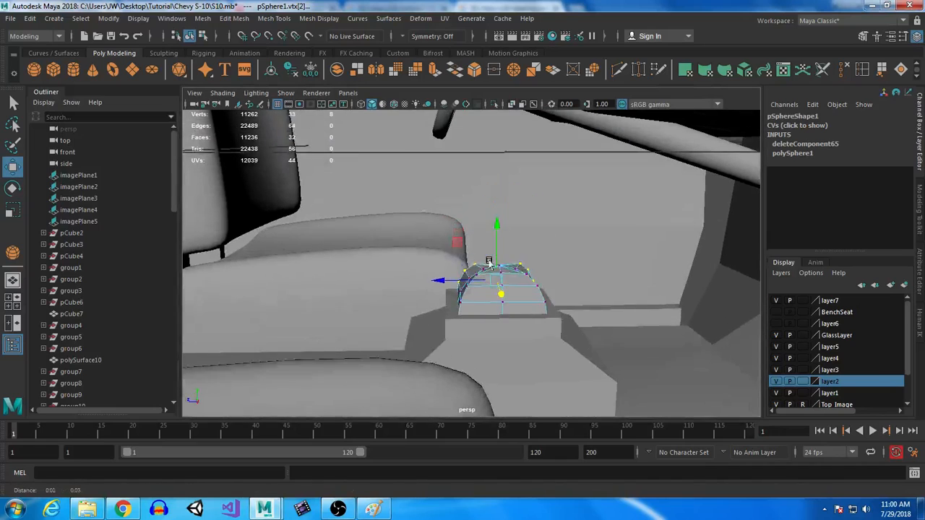
{"action": "scroll", "coordinate": [513, 281], "scroll_direction": "up", "scroll_amount": 5}
{"action": "scroll", "coordinate": [553, 296], "scroll_direction": "down", "scroll_amount": 2}
{"action": "left_click_drag", "start_coordinate": [553, 296], "coordinate": [495, 295], "text": "alt"}
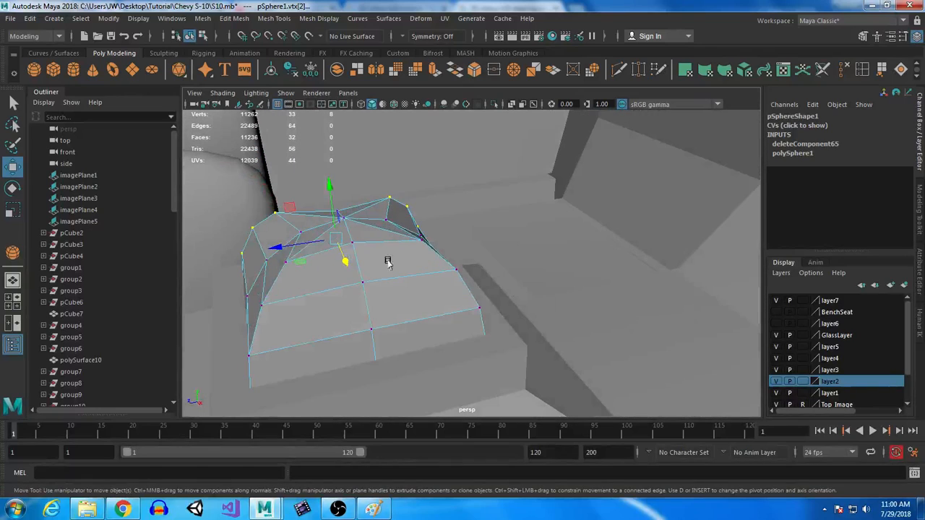
{"action": "left_click", "coordinate": [284, 261]}
{"action": "key", "text": "q"}
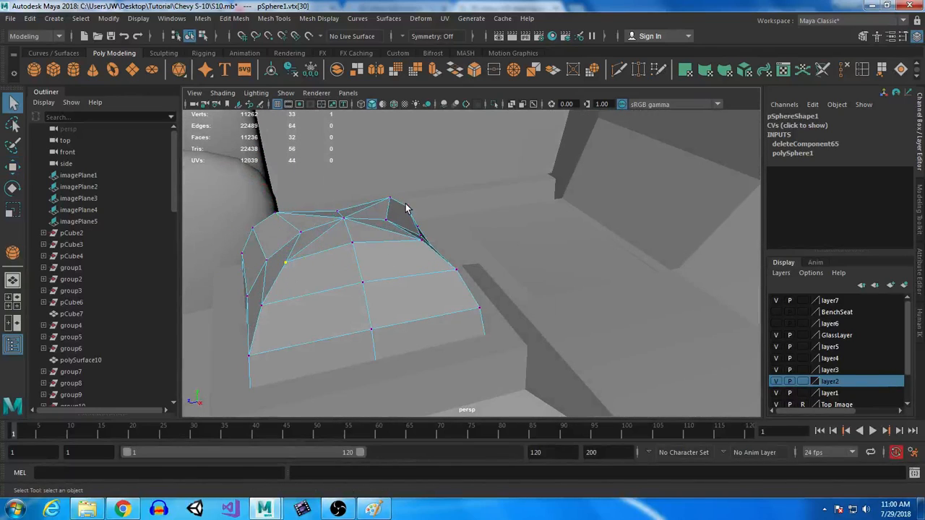
{"action": "left_click", "coordinate": [391, 198], "text": "shift"}
{"action": "key", "text": "r"}
{"action": "mouse_move", "coordinate": [344, 228]}
{"action": "left_mouse_down"}
{"action": "mouse_move", "coordinate": [331, 230]}
{"action": "mouse_move", "coordinate": [355, 227]}
{"action": "left_mouse_up"}
Scale the four corner vertices of the dome's second ring inward to follow the rounded shape.
{"action": "left_click", "coordinate": [408, 208]}
{"action": "left_click", "coordinate": [456, 270], "text": "shift"}
{"action": "left_click", "coordinate": [261, 304], "text": "shift"}
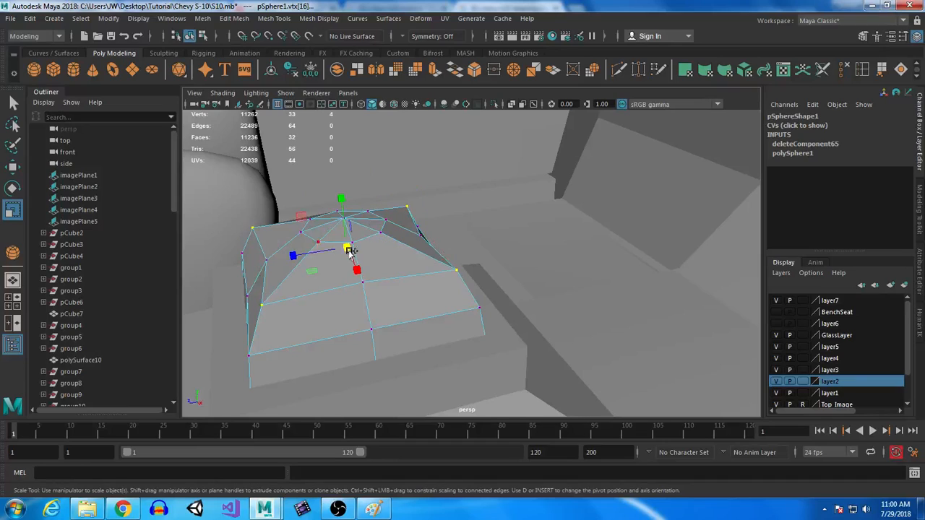
{"action": "left_click_drag", "start_coordinate": [346, 248], "coordinate": [305, 251]}
Scale the four corner vertices of the dome's third ring slightly inward.
{"action": "left_click", "coordinate": [479, 308]}
{"action": "left_click", "coordinate": [250, 354], "text": "shift"}
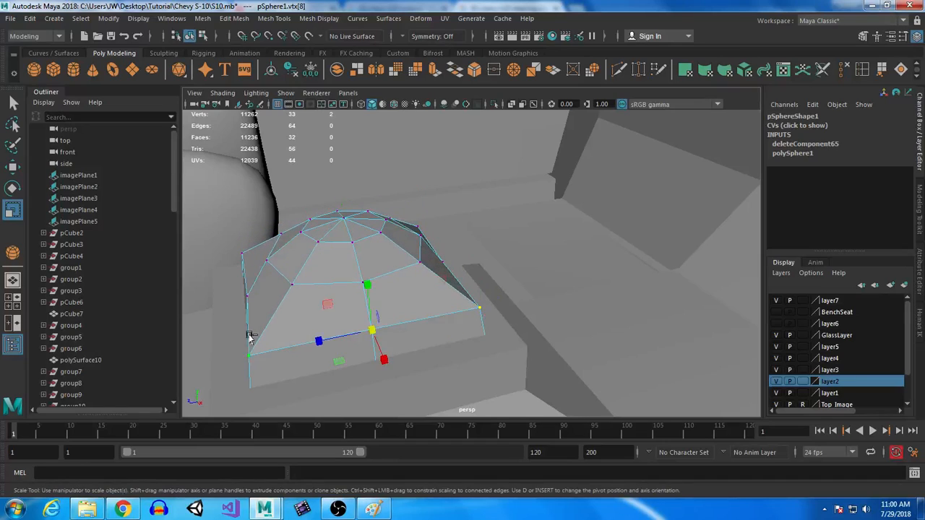
{"action": "left_click", "coordinate": [243, 255], "text": "shift"}
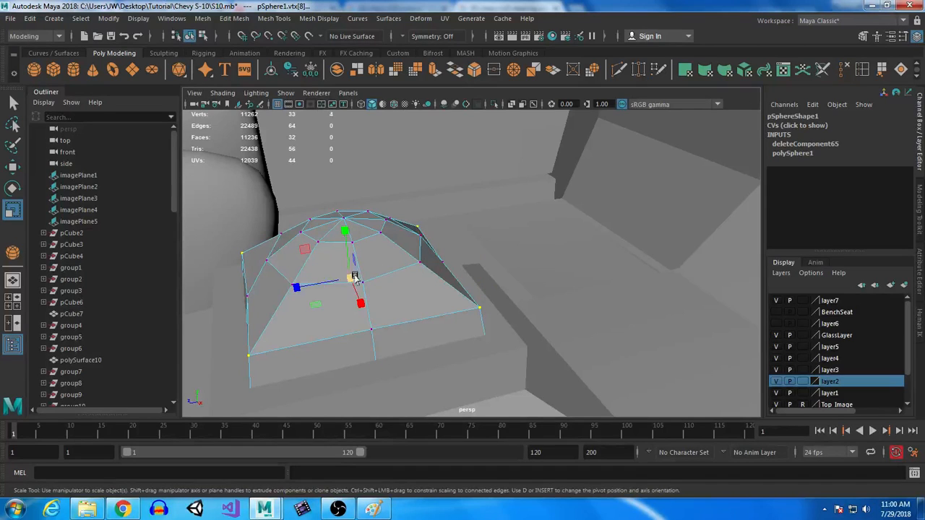
{"action": "left_click_drag", "start_coordinate": [348, 279], "coordinate": [329, 282]}
Move the four corner vertices of the dome's third ring outward toward the corners of the square outline.
{"action": "left_click_drag", "start_coordinate": [376, 371], "coordinate": [491, 330], "text": "alt"}
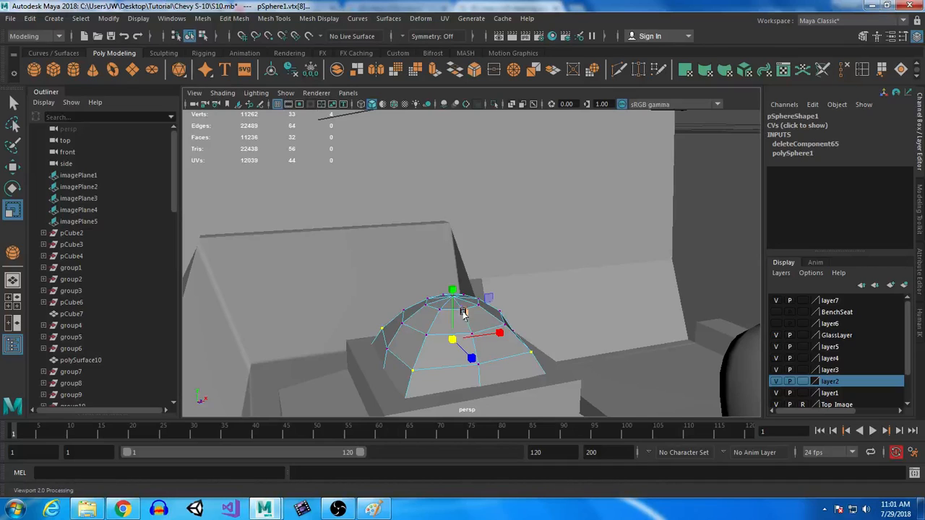
{"action": "left_click_drag", "start_coordinate": [484, 373], "coordinate": [521, 311], "text": "alt"}
{"action": "key", "text": "space"}
{"action": "key", "text": "space"}
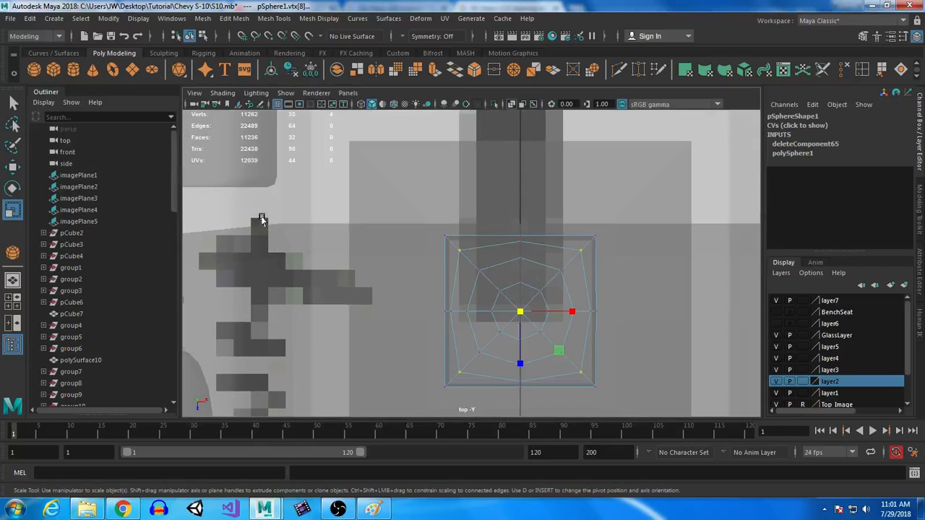
{"action": "left_click_drag", "start_coordinate": [469, 260], "coordinate": [491, 280]}
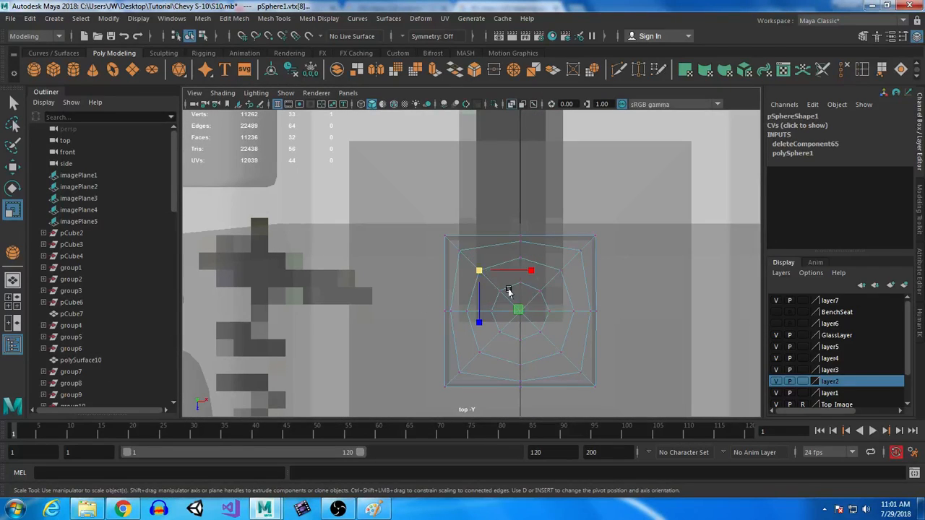
{"action": "left_click", "coordinate": [558, 266], "text": "shift"}
{"action": "left_click", "coordinate": [554, 347], "text": "shift"}
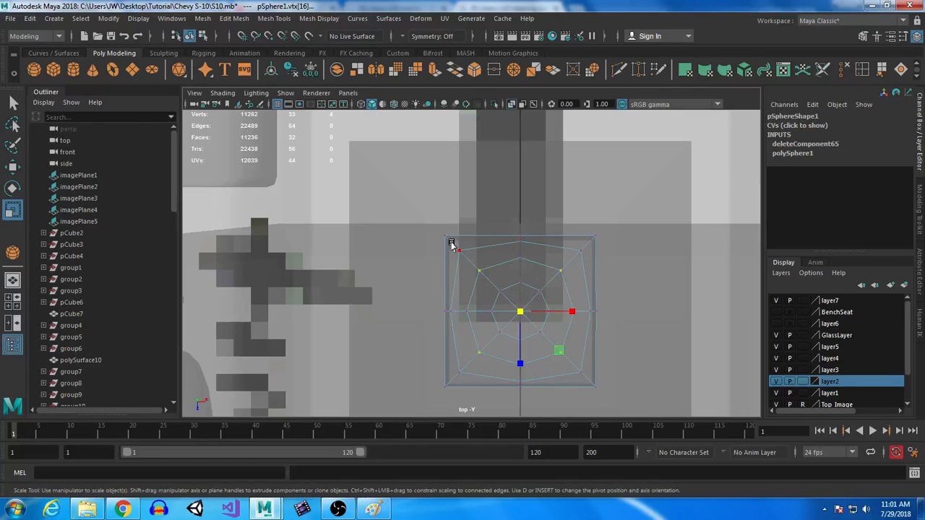
{"action": "left_click_drag", "start_coordinate": [470, 267], "coordinate": [453, 245]}
{"action": "key", "text": "w"}
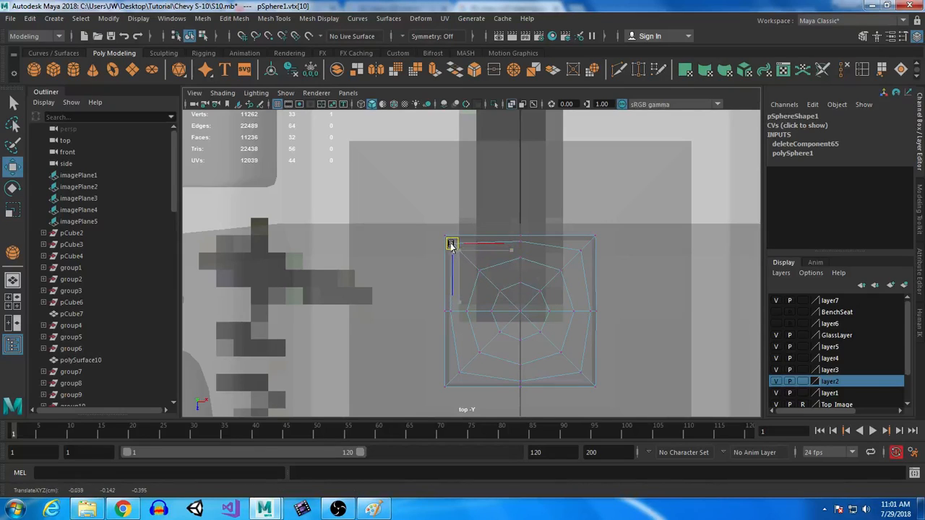
{"action": "left_click", "coordinate": [580, 251]}
{"action": "left_click_drag", "start_coordinate": [581, 252], "coordinate": [586, 248]}
{"action": "left_click", "coordinate": [583, 376]}
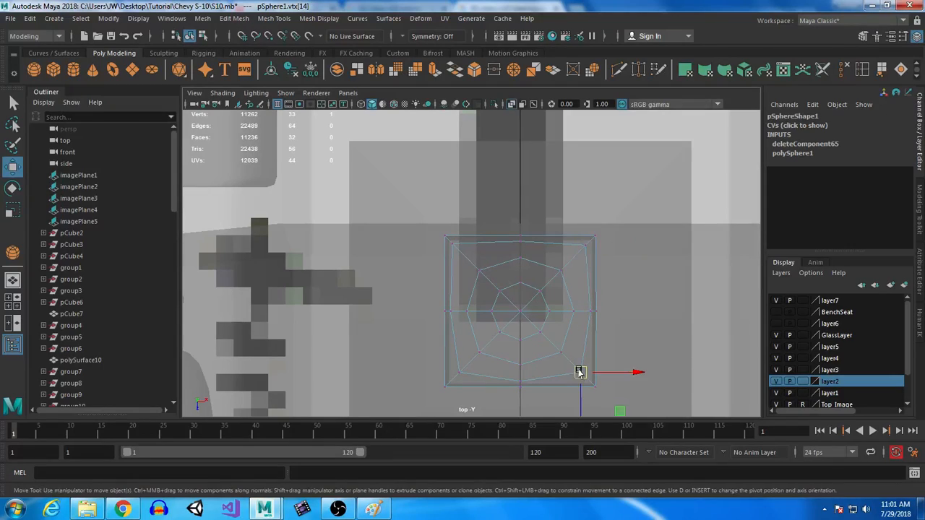
{"action": "left_click", "coordinate": [454, 377]}
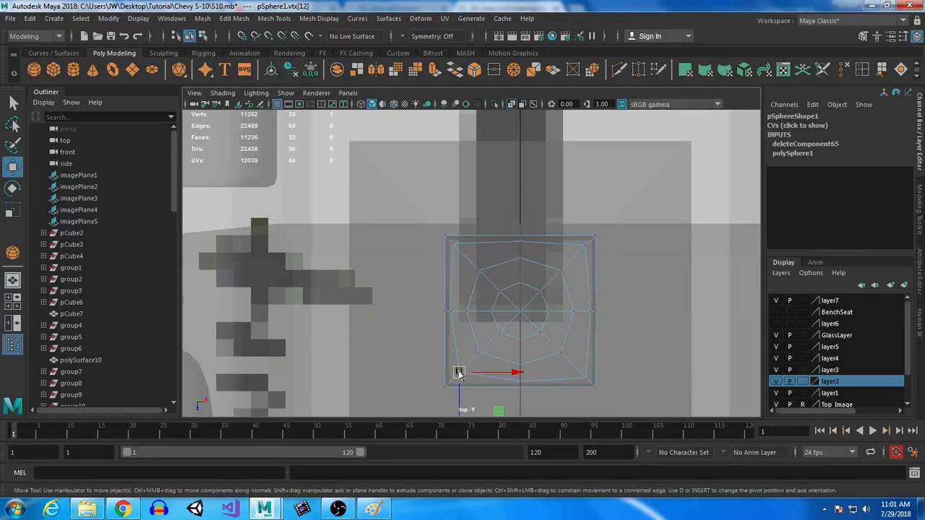
Move the four corner vertices of the dome's second ring diagonally outward to make the ring more square.
{"action": "left_click", "coordinate": [478, 346]}
{"action": "left_click_drag", "start_coordinate": [479, 351], "coordinate": [474, 361]}
{"action": "left_click", "coordinate": [557, 352]}
{"action": "left_click_drag", "start_coordinate": [561, 359], "coordinate": [567, 361]}
{"action": "left_click", "coordinate": [557, 267]}
{"action": "left_click_drag", "start_coordinate": [561, 266], "coordinate": [565, 263]}
{"action": "left_click", "coordinate": [477, 268]}
{"action": "left_click_drag", "start_coordinate": [479, 268], "coordinate": [547, 288]}
Move the four corner vertices of the dome's uppermost ring diagonally outward to match the squarer rings below.
{"action": "left_click", "coordinate": [494, 286]}
{"action": "left_click", "coordinate": [549, 290]}
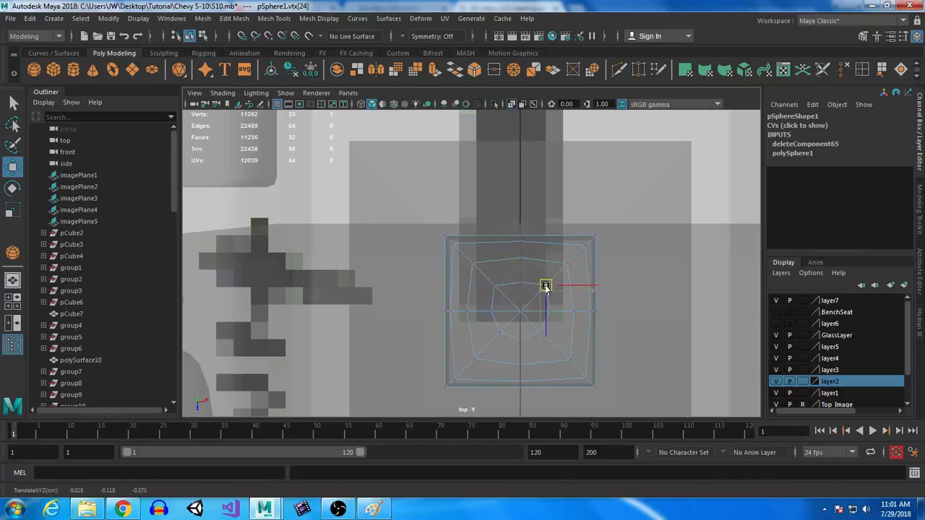
{"action": "left_click", "coordinate": [543, 335]}
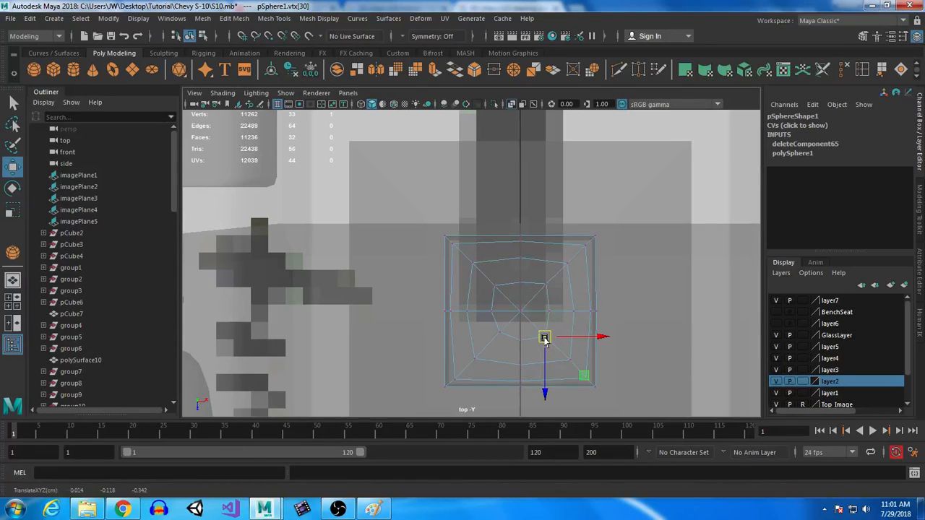
{"action": "left_click", "coordinate": [493, 337]}
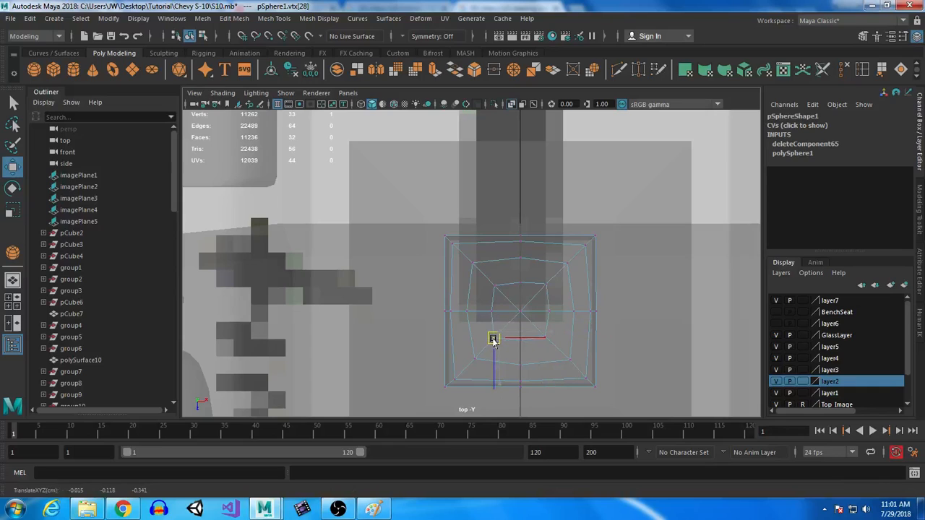
Examine the reshaped dome boot in its base in the perspective view.
{"action": "key", "text": "space"}
{"action": "key", "text": "space"}
{"action": "left_click_drag", "start_coordinate": [578, 284], "coordinate": [549, 320], "text": "alt"}
{"action": "scroll", "coordinate": [533, 294], "scroll_direction": "up", "scroll_amount": 3}
{"action": "scroll", "coordinate": [578, 328], "scroll_direction": "down", "scroll_amount": 4}
{"action": "scroll", "coordinate": [537, 306], "scroll_direction": "up", "scroll_amount": 5}
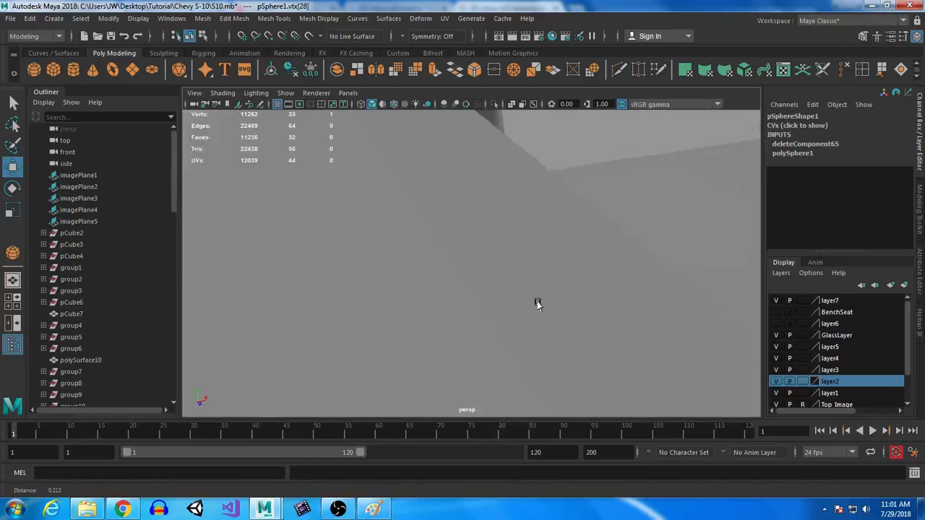
{"action": "scroll", "coordinate": [553, 318], "scroll_direction": "down", "scroll_amount": 2}
{"action": "scroll", "coordinate": [578, 324], "scroll_direction": "down", "scroll_amount": 5}
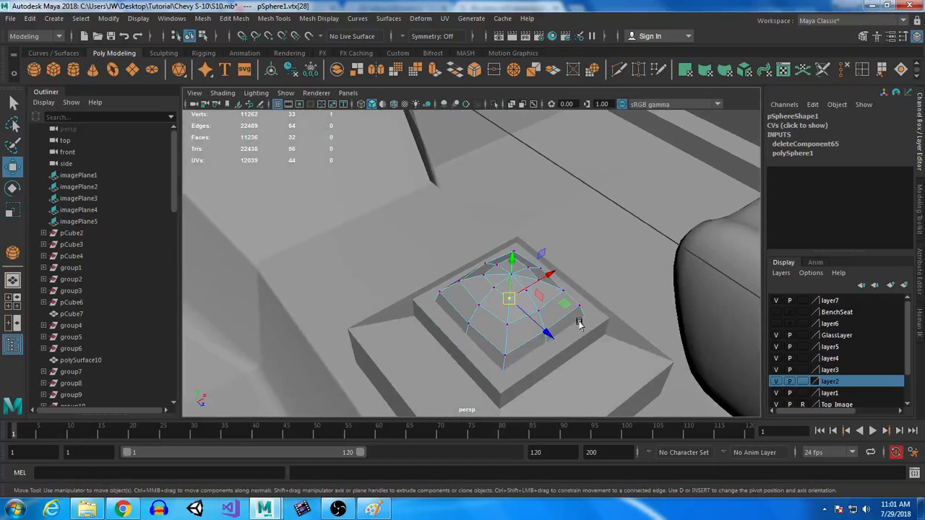
Create a polygon cylinder centred on the dome in the top view.
{"action": "key", "text": "space"}
{"action": "key", "text": "space"}
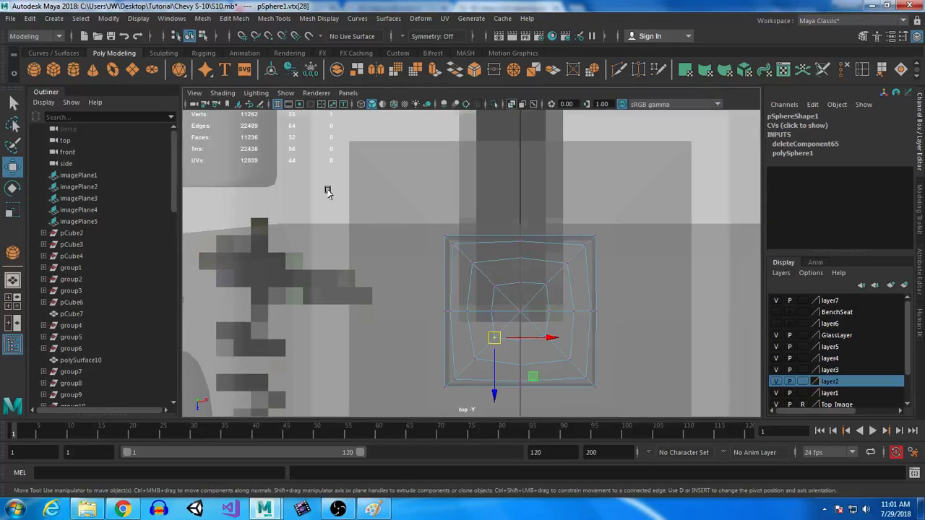
{"action": "left_click", "coordinate": [72, 69]}
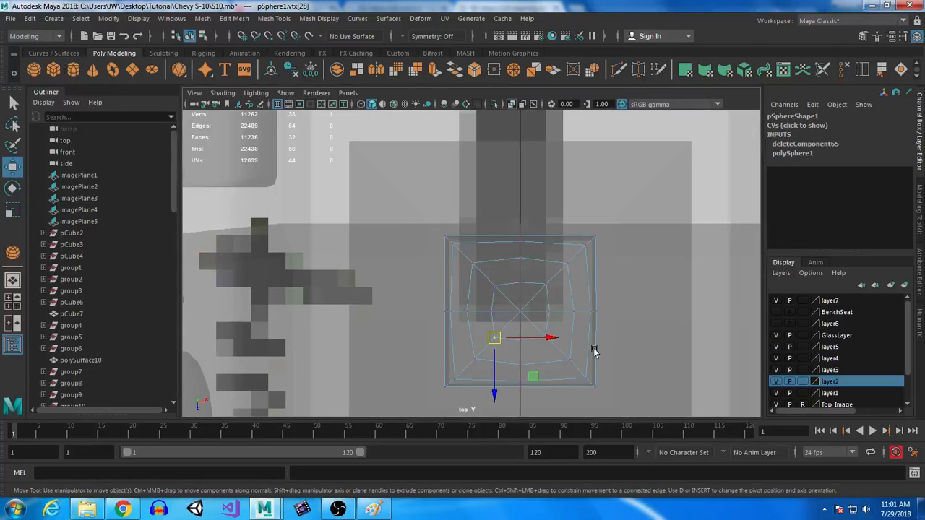
{"action": "left_click", "coordinate": [520, 313]}
Scale the cylinder down uniformly to 0.026 so it fits within the dome's outline.
{"action": "key", "text": "r"}
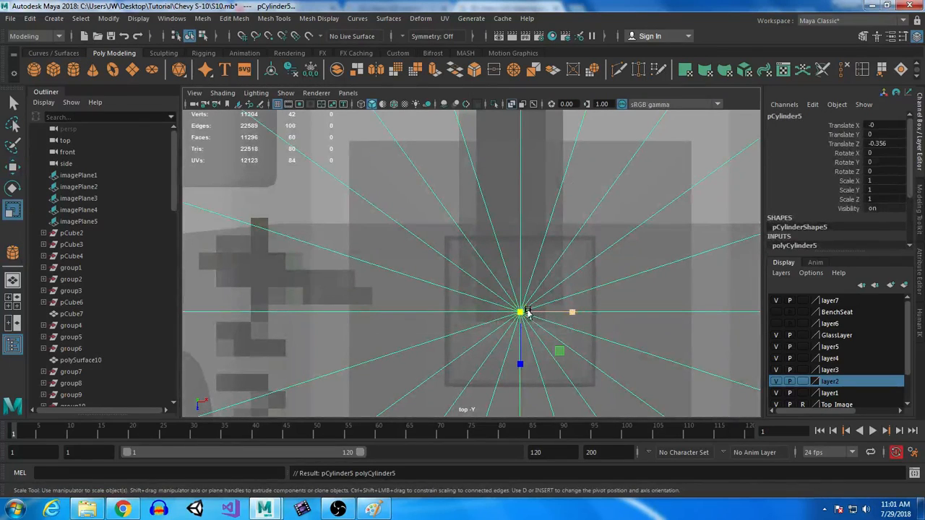
{"action": "left_click_drag", "start_coordinate": [520, 312], "coordinate": [10, 341]}
{"action": "left_click_drag", "start_coordinate": [518, 314], "coordinate": [276, 332]}
{"action": "left_click_drag", "start_coordinate": [521, 313], "coordinate": [140, 330]}
{"action": "scroll", "coordinate": [501, 291], "scroll_direction": "down", "scroll_amount": 10}
{"action": "left_click_drag", "start_coordinate": [471, 268], "coordinate": [444, 272]}
{"action": "scroll", "coordinate": [599, 303], "scroll_direction": "up", "scroll_amount": 10}
{"action": "scroll", "coordinate": [584, 313], "scroll_direction": "down", "scroll_amount": 10}
{"action": "scroll", "coordinate": [578, 340], "scroll_direction": "up", "scroll_amount": 6}
{"action": "left_click_drag", "start_coordinate": [513, 305], "coordinate": [414, 307]}
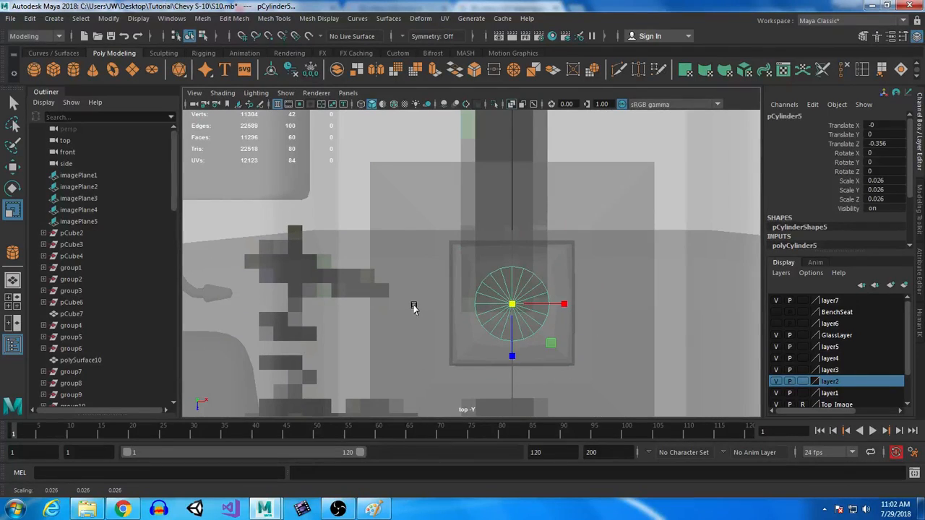
Delete the faces of the cylinder's bottom cap.
{"action": "key", "text": "space"}
{"action": "key", "text": "space"}
{"action": "left_click_drag", "start_coordinate": [702, 202], "coordinate": [562, 275], "text": "alt"}
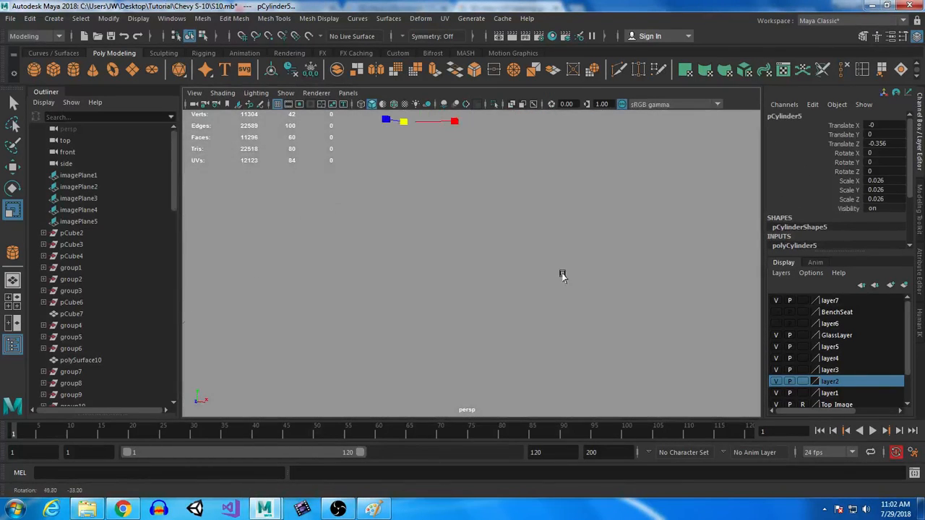
{"action": "key", "text": "space"}
{"action": "key", "text": "space"}
{"action": "right_click_drag", "start_coordinate": [583, 296], "coordinate": [740, 308], "text": "alt"}
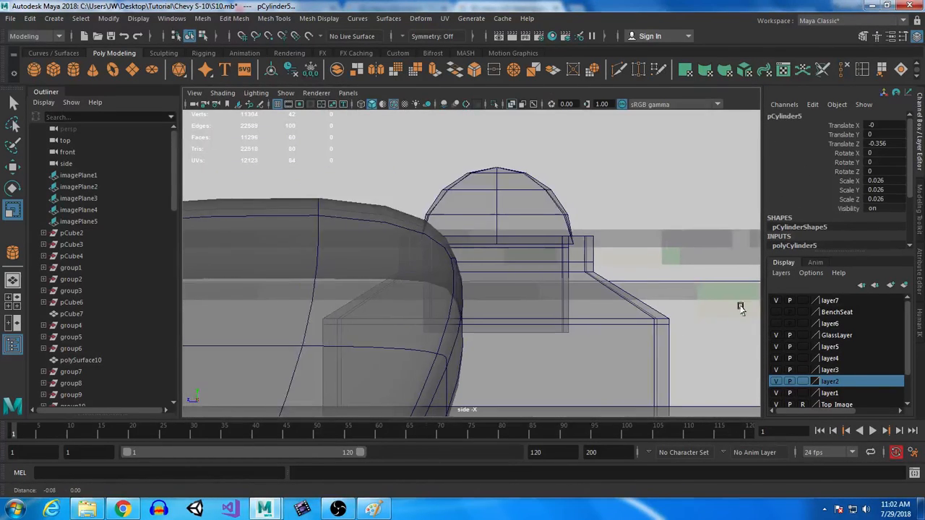
{"action": "key", "text": "a"}
{"action": "key", "text": "f"}
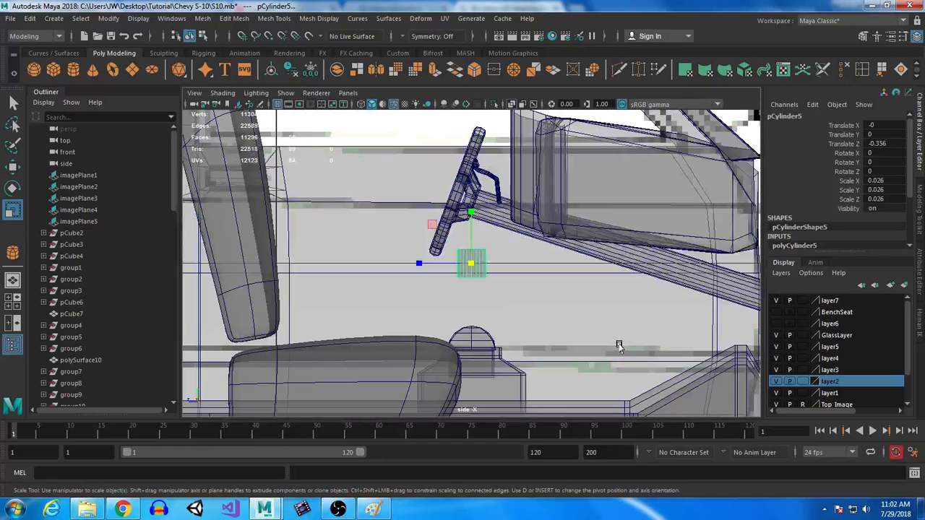
{"action": "right_click_drag", "start_coordinate": [493, 264], "coordinate": [481, 274]}
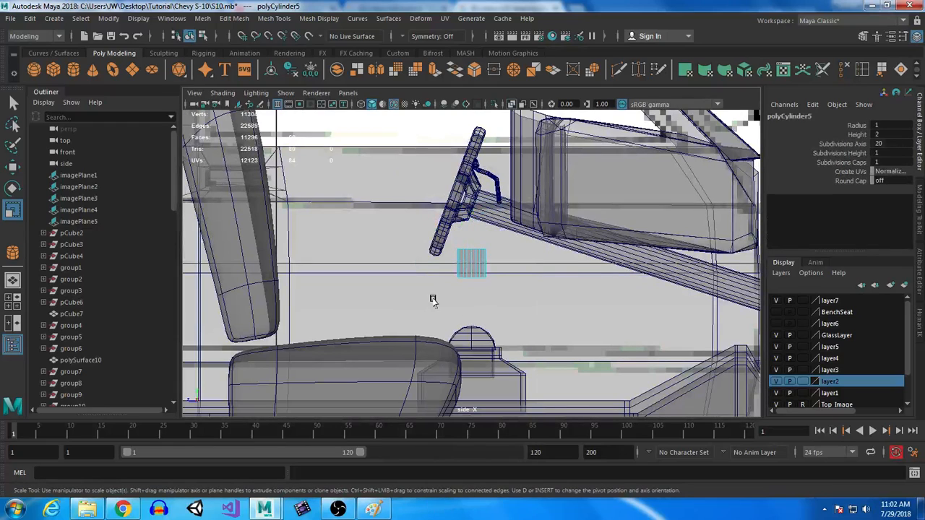
{"action": "left_click_drag", "start_coordinate": [558, 267], "coordinate": [359, 246]}
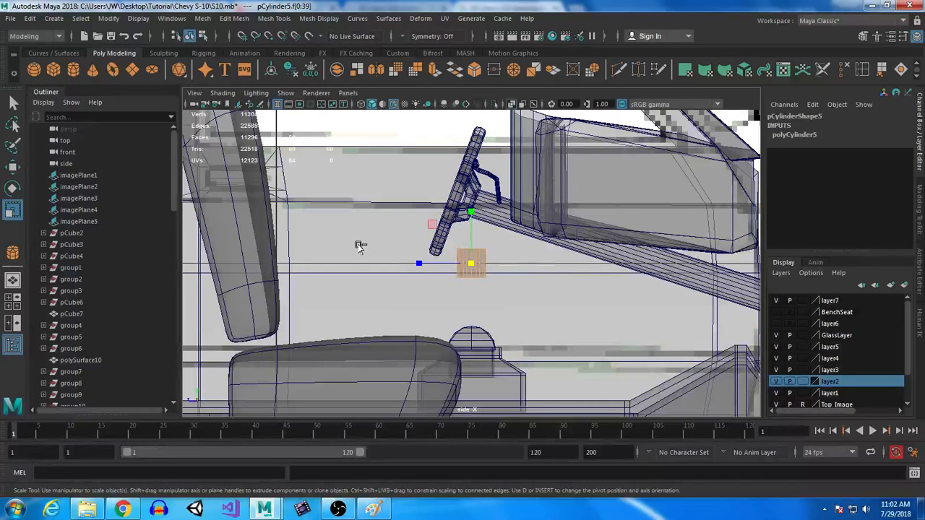
{"action": "left_click", "coordinate": [603, 317]}
Delete every other lengthwise edge of the cylinder together with the matching top cap edges, leaving ten sides.
{"action": "right_click_drag", "start_coordinate": [481, 176], "coordinate": [431, 181]}
{"action": "key", "text": "space"}
{"action": "key", "text": "space"}
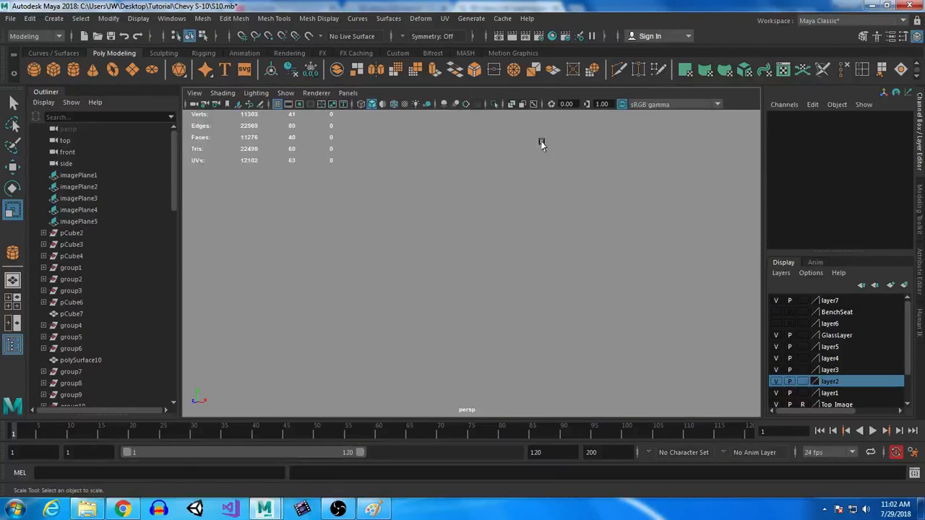
{"action": "scroll", "coordinate": [561, 290], "scroll_direction": "down", "scroll_amount": 5}
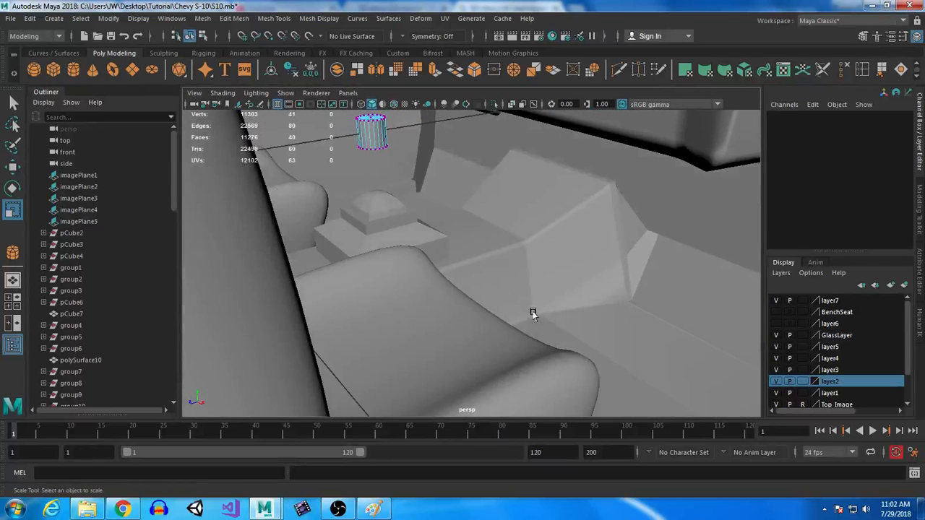
{"action": "left_click", "coordinate": [365, 131]}
{"action": "key", "text": "f"}
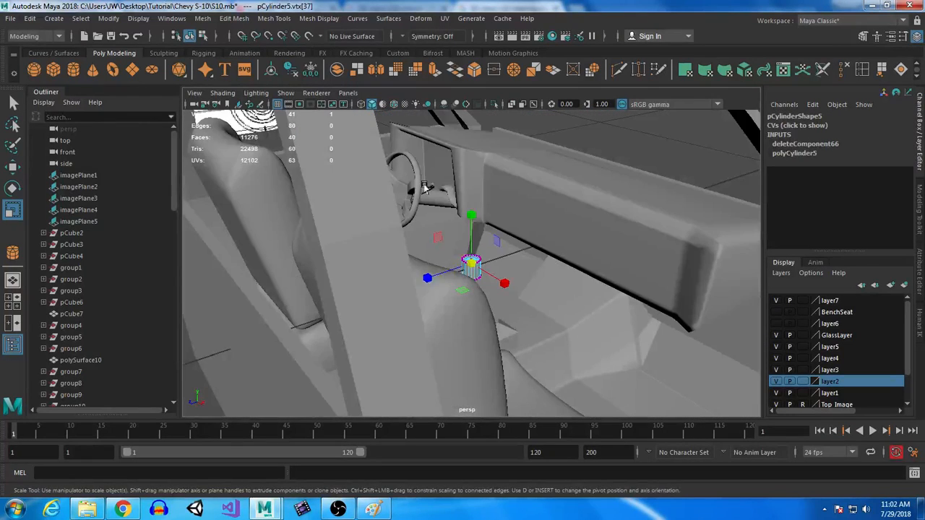
{"action": "left_click_drag", "start_coordinate": [514, 196], "coordinate": [626, 364], "text": "alt"}
{"action": "scroll", "coordinate": [626, 363], "scroll_direction": "up", "scroll_amount": 6}
{"action": "right_click_drag", "start_coordinate": [487, 300], "coordinate": [492, 137]}
{"action": "left_click", "coordinate": [469, 295]}
{"action": "key", "text": "q"}
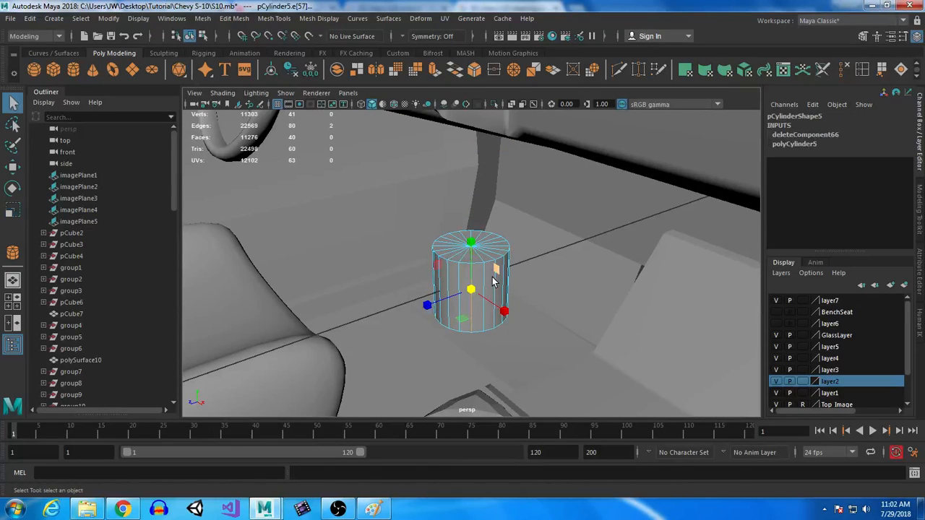
{"action": "left_click", "coordinate": [448, 279]}
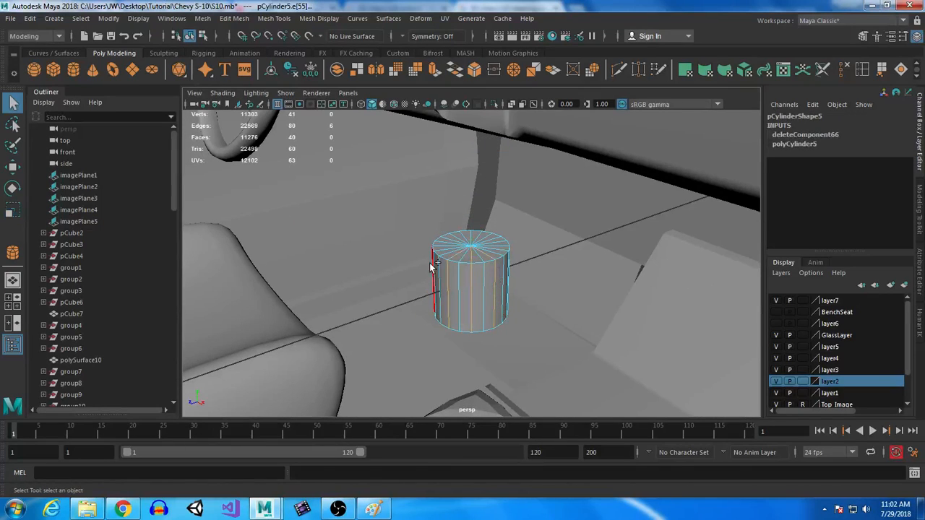
{"action": "left_click", "coordinate": [434, 265], "text": "shift"}
{"action": "left_click_drag", "start_coordinate": [435, 265], "coordinate": [493, 330], "text": "alt"}
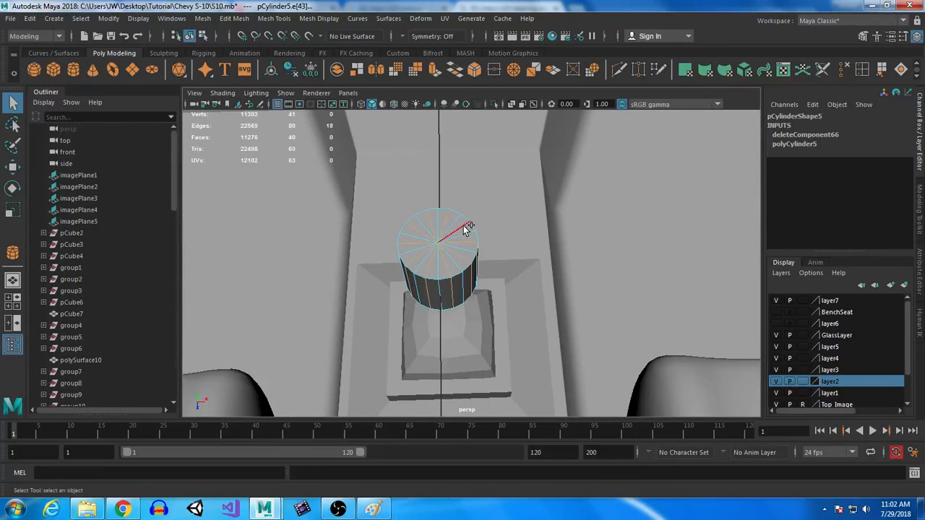
{"action": "key", "text": "w"}
{"action": "left_click", "coordinate": [845, 70]}
Move the cylinder's bottom ring of vertices down into the dome boot to form a long shifter shaft.
{"action": "left_click_drag", "start_coordinate": [632, 307], "coordinate": [499, 308], "text": "alt"}
{"action": "right_click_drag", "start_coordinate": [469, 273], "coordinate": [422, 190]}
{"action": "left_click_drag", "start_coordinate": [419, 279], "coordinate": [560, 336]}
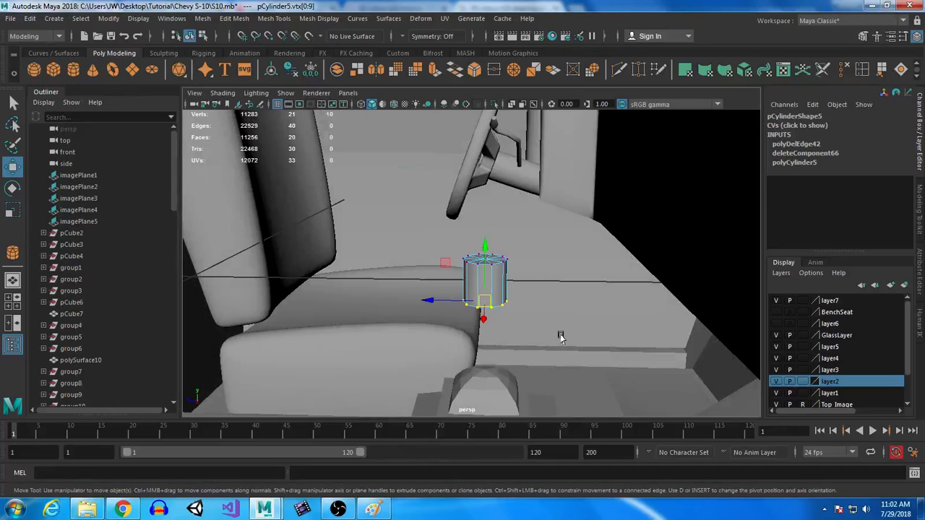
{"action": "left_click_drag", "start_coordinate": [489, 244], "coordinate": [466, 339]}
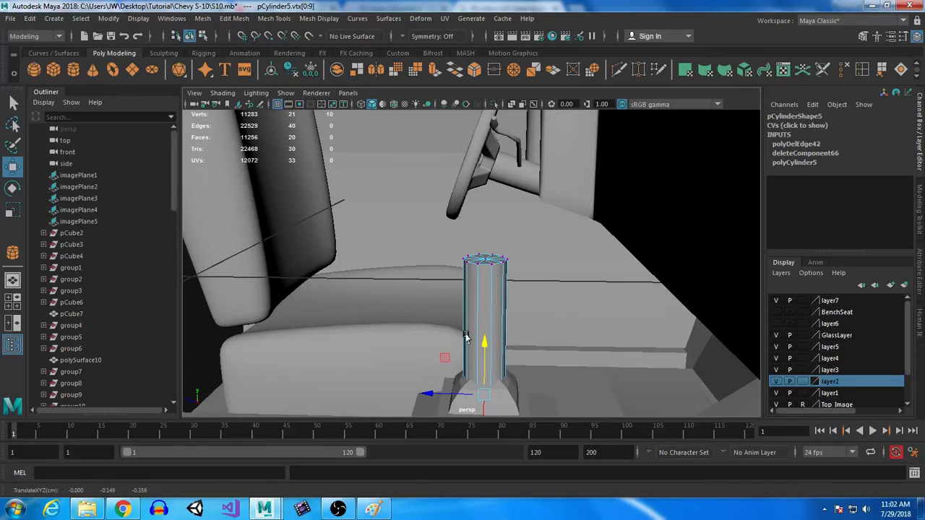
Scale the whole shifter shaft uniformly down to 0.018.
{"action": "right_click_drag", "start_coordinate": [484, 210], "coordinate": [542, 164]}
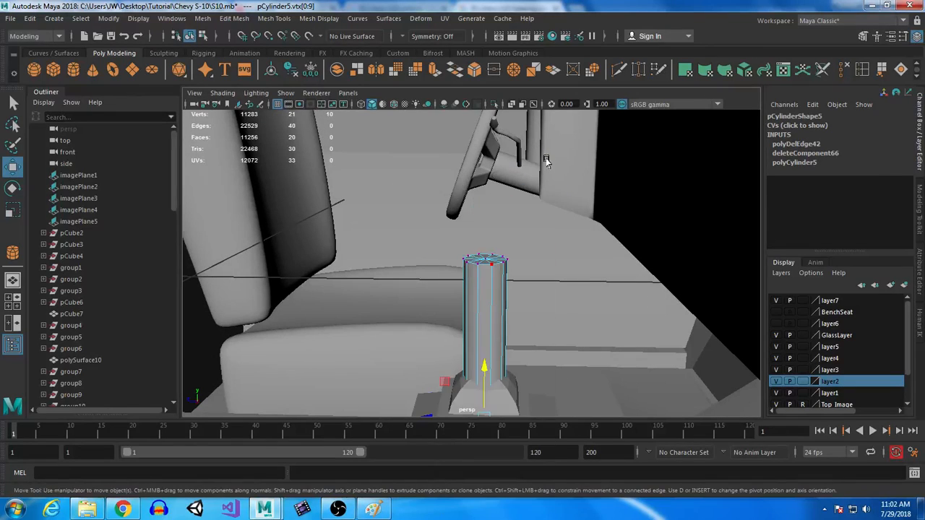
{"action": "key", "text": "r"}
{"action": "left_click_drag", "start_coordinate": [484, 279], "coordinate": [434, 282]}
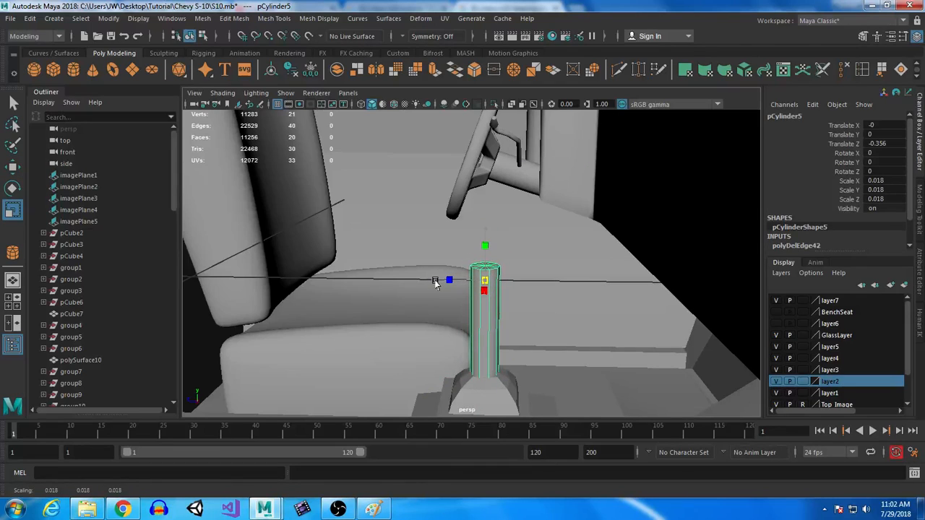
Lower the shaft's top cap faces to shorten its straight section.
{"action": "left_click_drag", "start_coordinate": [488, 327], "coordinate": [511, 371], "text": "alt"}
{"action": "right_click_drag", "start_coordinate": [510, 372], "coordinate": [460, 304], "text": "alt"}
{"action": "left_click_drag", "start_coordinate": [460, 304], "coordinate": [458, 318], "text": "alt"}
{"action": "right_click", "coordinate": [452, 210]}
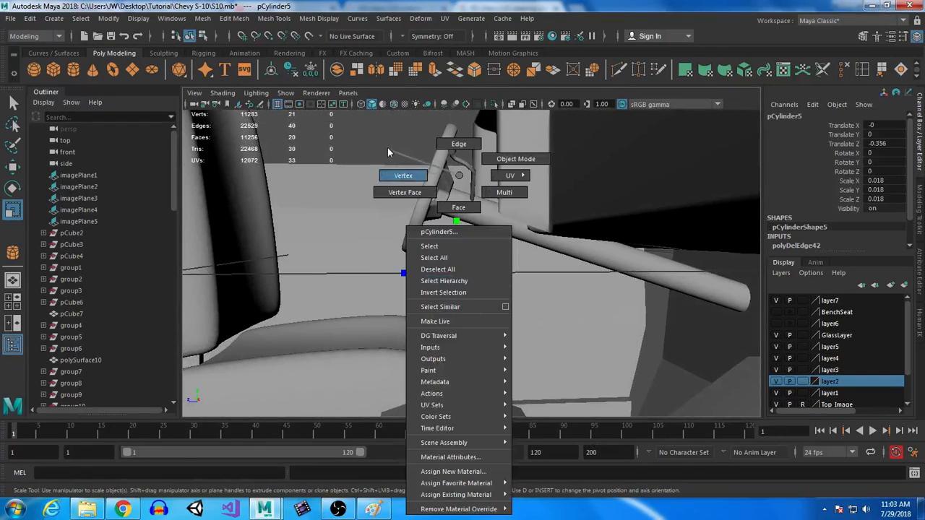
{"action": "right_click_drag", "start_coordinate": [455, 210], "coordinate": [390, 214]}
{"action": "left_click_drag", "start_coordinate": [499, 346], "coordinate": [571, 329]}
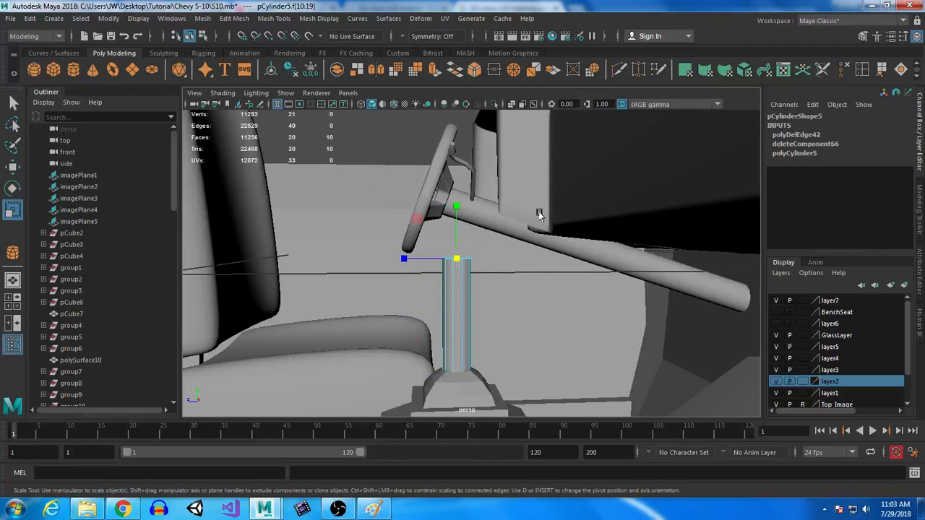
{"action": "key", "text": "w"}
{"action": "left_click_drag", "start_coordinate": [455, 206], "coordinate": [459, 239]}
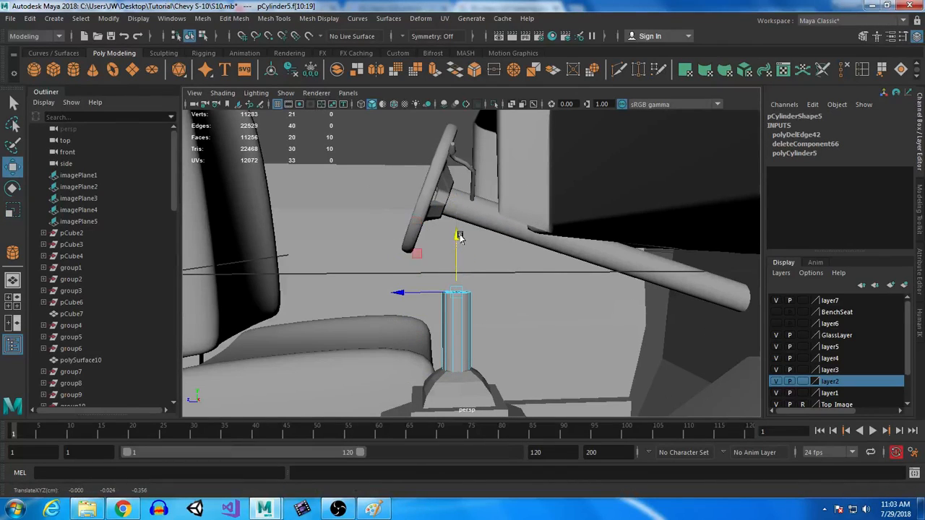
Extrude the shaft's top cap upward, tilt the new cap and shift it toward the seats to form the first bend.
{"action": "key", "text": "ctrl+e"}
{"action": "left_click_drag", "start_coordinate": [456, 241], "coordinate": [455, 200]}
{"action": "key", "text": "e"}
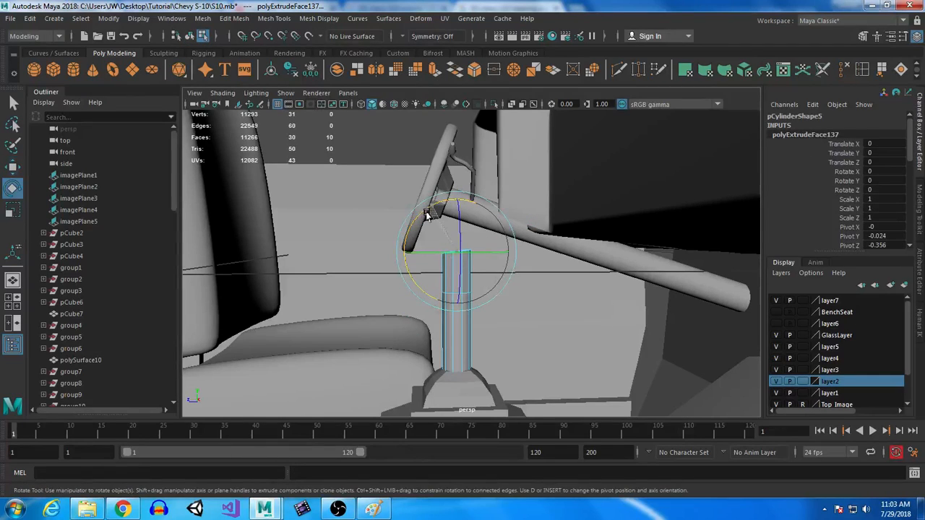
{"action": "key", "text": "w"}
{"action": "left_click_drag", "start_coordinate": [400, 253], "coordinate": [381, 253]}
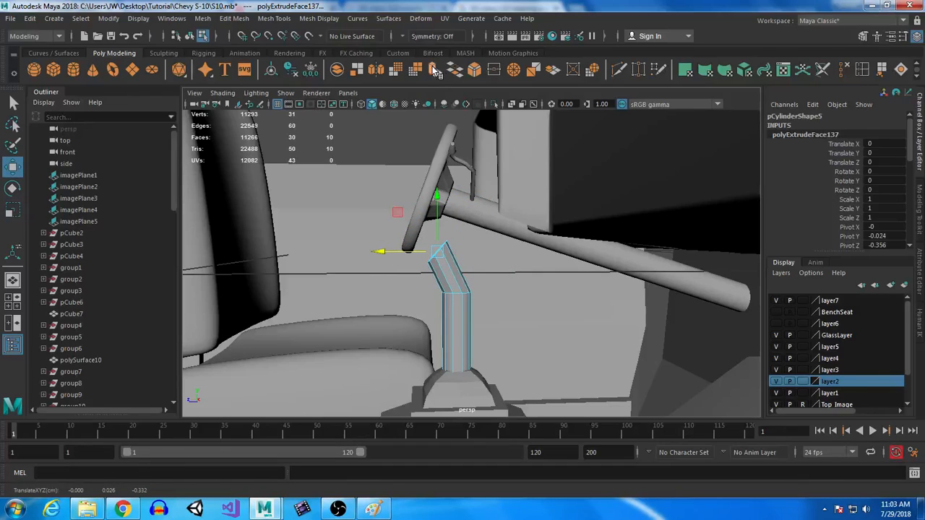
Extrude the tilted cap again, up and toward the seats, to add the shaft's angled upper section.
{"action": "key", "text": "ctrl+e"}
{"action": "left_click_drag", "start_coordinate": [437, 253], "coordinate": [367, 207]}
{"action": "left_click_drag", "start_coordinate": [384, 248], "coordinate": [465, 312], "text": "alt"}
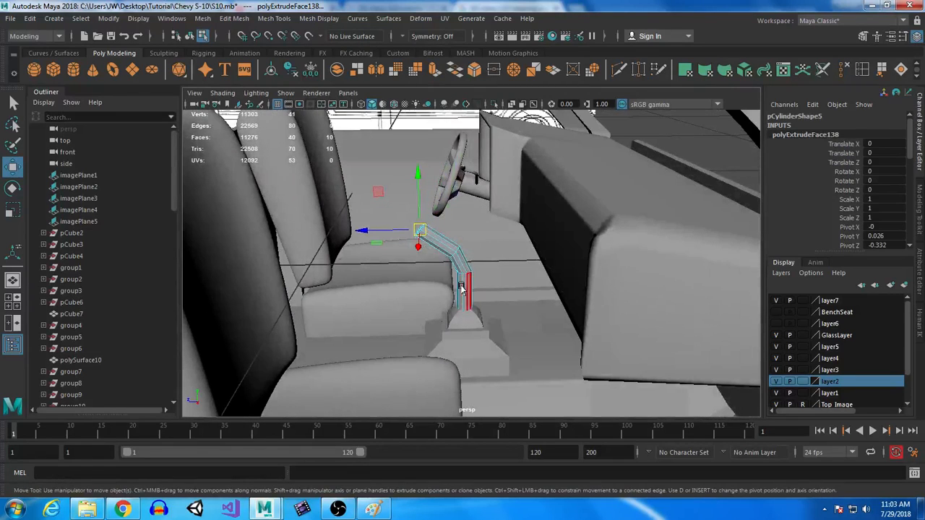
Create a polygon sphere at the shaft's upper end in the side view, scaled to 0.125 and rotated about 57 degrees in X.
{"action": "left_click", "coordinate": [40, 73]}
{"action": "key", "text": "space"}
{"action": "key", "text": "space"}
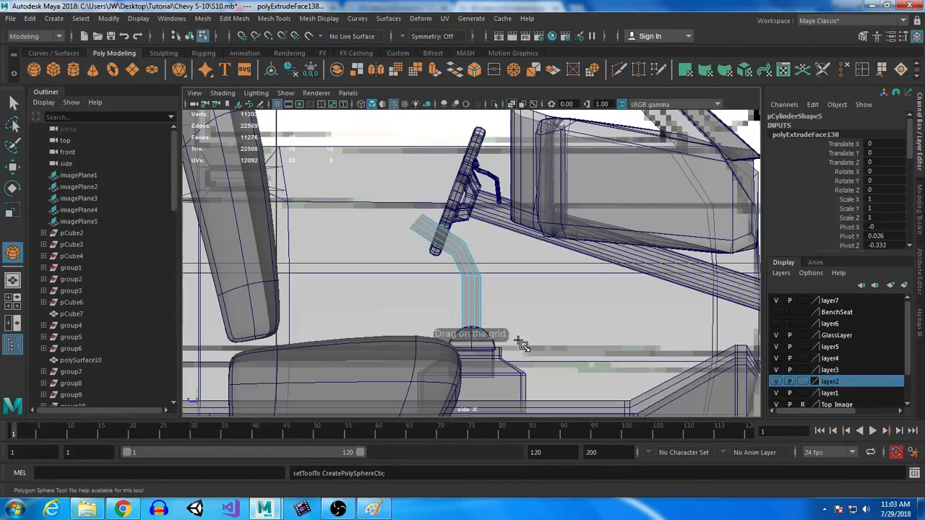
{"action": "left_click", "coordinate": [417, 222]}
{"action": "key", "text": "r"}
{"action": "left_click_drag", "start_coordinate": [416, 222], "coordinate": [369, 223]}
{"action": "key", "text": "e"}
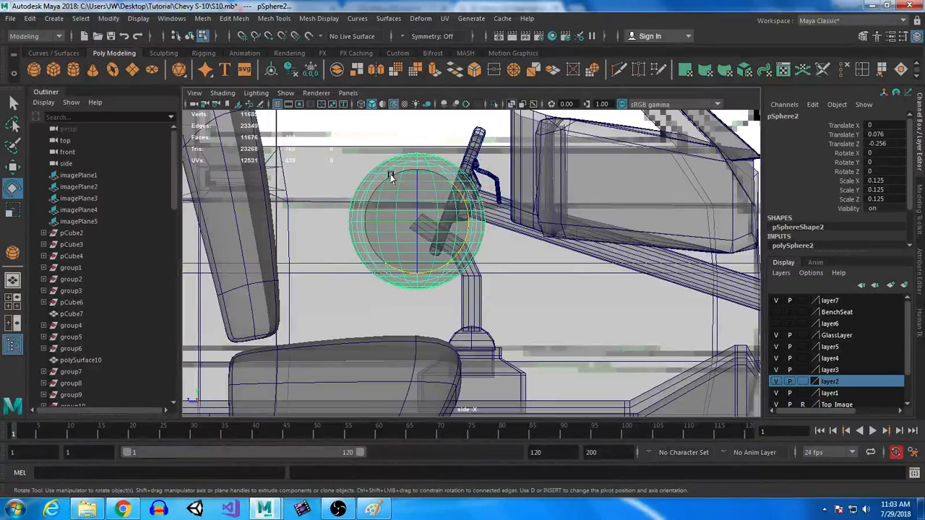
{"action": "left_click_drag", "start_coordinate": [394, 176], "coordinate": [422, 159]}
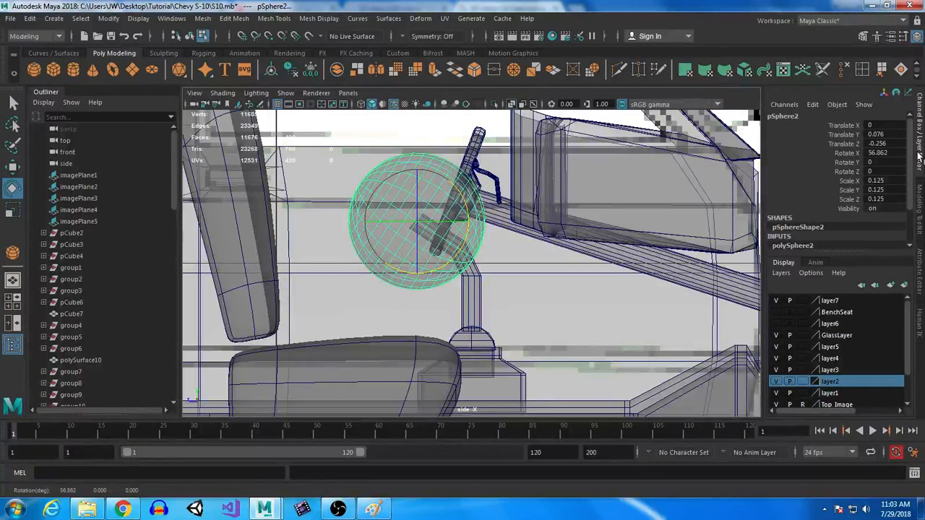
Set the sphere's axis and height subdivisions to 10.
{"action": "scroll", "coordinate": [878, 181], "scroll_direction": "down", "scroll_amount": 2}
{"action": "left_click", "coordinate": [884, 216]}
{"action": "left_click", "coordinate": [880, 227], "text": "shift"}
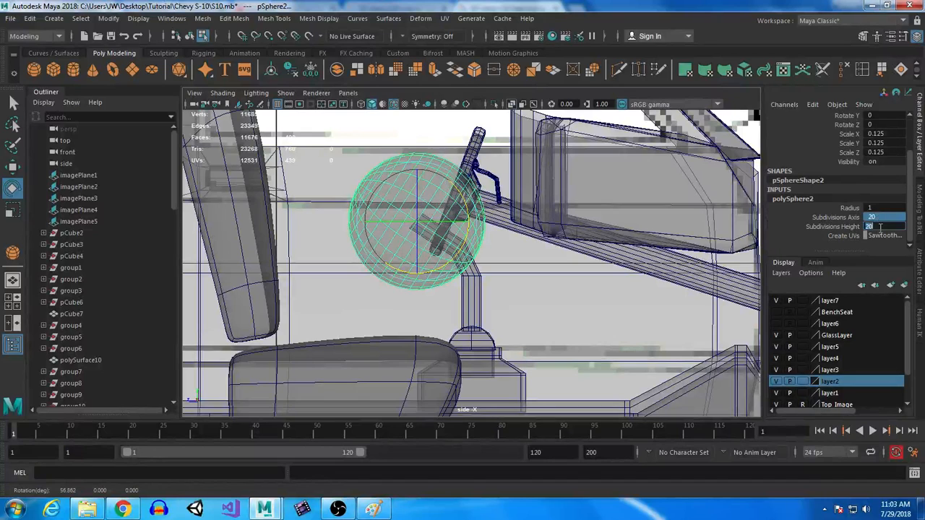
{"action": "type", "text": "10"}
{"action": "key", "text": "Return"}
Scale the sphere to 0.031, rotate it to about 50.7 degrees in X and place it over the shaft's upper end.
{"action": "right_click_drag", "start_coordinate": [419, 223], "coordinate": [505, 312], "text": "alt"}
{"action": "key", "text": "r"}
{"action": "left_click_drag", "start_coordinate": [415, 192], "coordinate": [261, 204]}
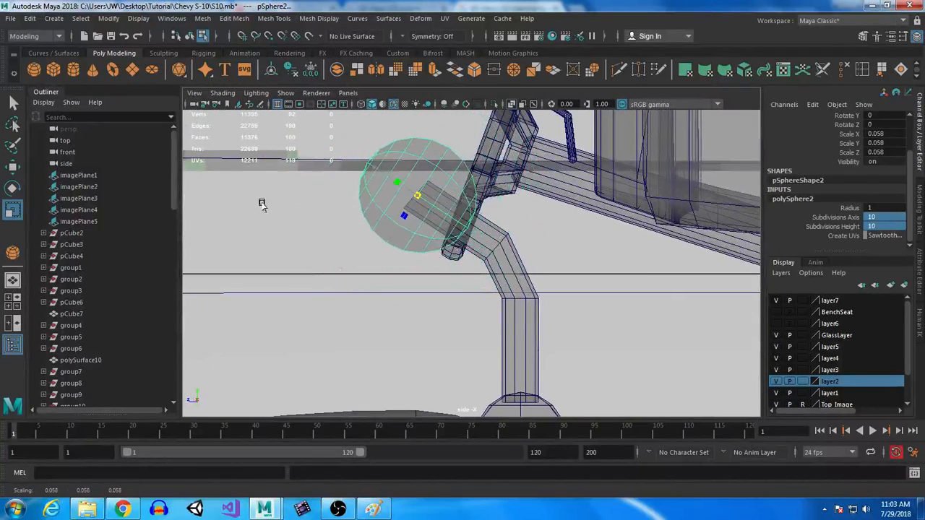
{"action": "key", "text": "e"}
{"action": "left_click_drag", "start_coordinate": [463, 172], "coordinate": [464, 174]}
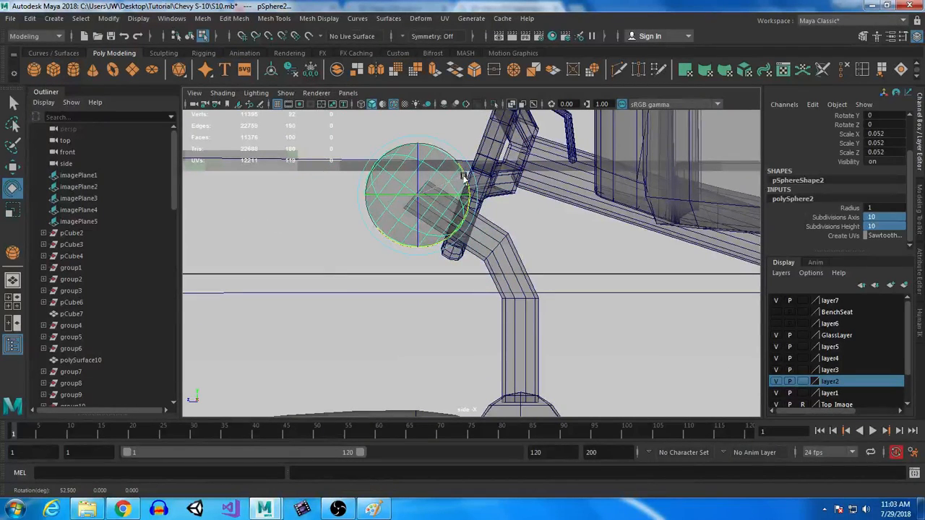
{"action": "key", "text": "r"}
{"action": "mouse_move", "coordinate": [417, 198]}
{"action": "left_mouse_down"}
{"action": "mouse_move", "coordinate": [375, 203]}
{"action": "mouse_move", "coordinate": [405, 192]}
{"action": "left_mouse_up"}
{"action": "key", "text": "w"}
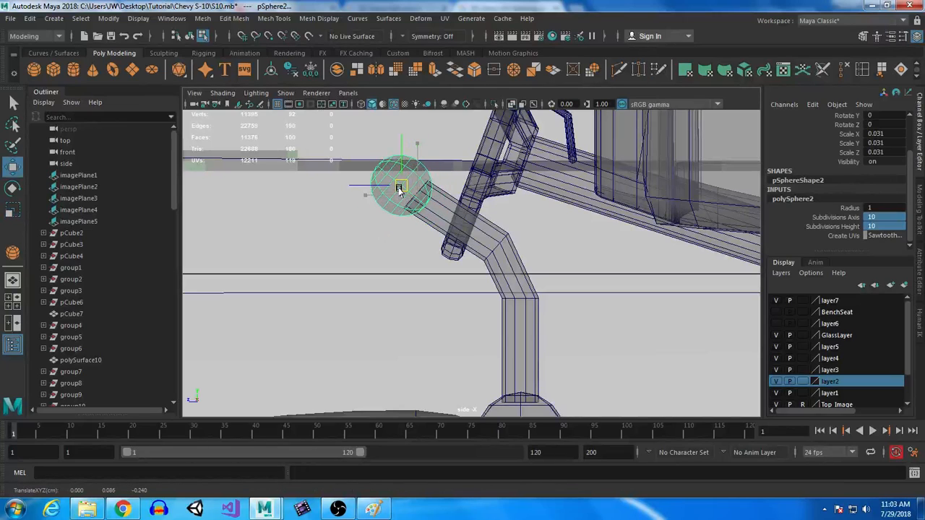
{"action": "middle_click_drag", "start_coordinate": [429, 182], "coordinate": [454, 202], "text": "alt"}
{"action": "right_click_drag", "start_coordinate": [454, 206], "coordinate": [542, 354], "text": "alt"}
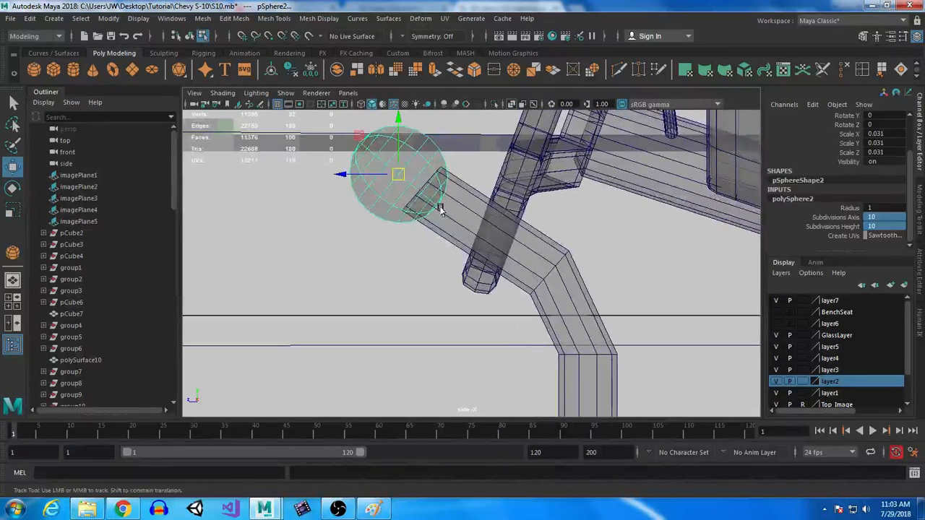
{"action": "middle_click_drag", "start_coordinate": [440, 208], "coordinate": [449, 234], "text": "alt"}
Select the knob sphere's four vertex rings nearest the shaft and shift them slightly down along it.
{"action": "right_click_drag", "start_coordinate": [441, 175], "coordinate": [386, 167]}
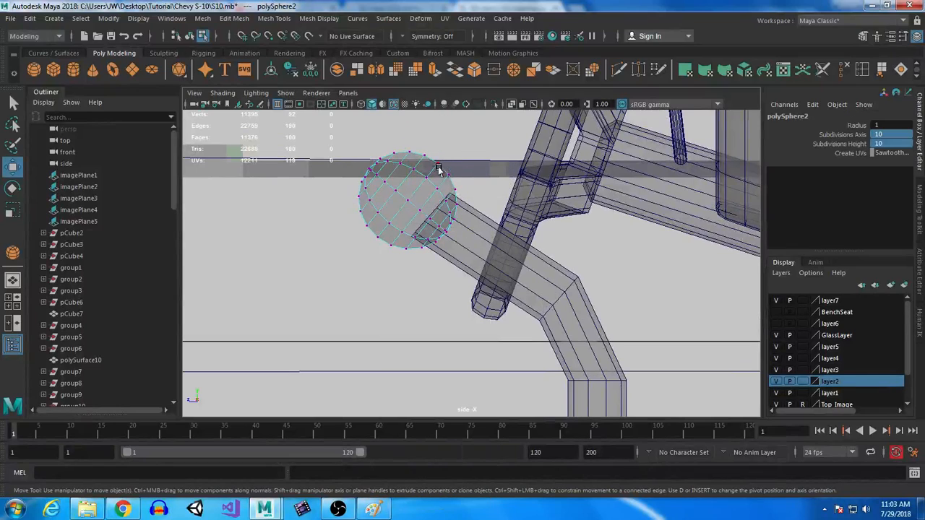
{"action": "left_click_drag", "start_coordinate": [570, 281], "coordinate": [570, 280]}
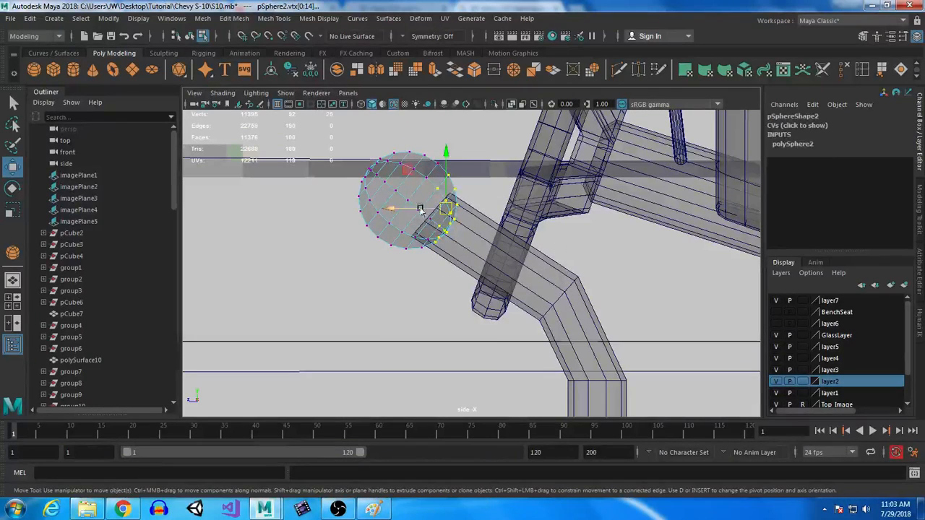
{"action": "left_click_drag", "start_coordinate": [545, 354], "coordinate": [546, 354], "text": "shift"}
{"action": "key", "text": "r"}
{"action": "mouse_move", "coordinate": [424, 215]}
{"action": "left_mouse_down"}
{"action": "mouse_move", "coordinate": [415, 210]}
{"action": "mouse_move", "coordinate": [428, 220]}
{"action": "left_mouse_up"}
{"action": "key", "text": "w"}
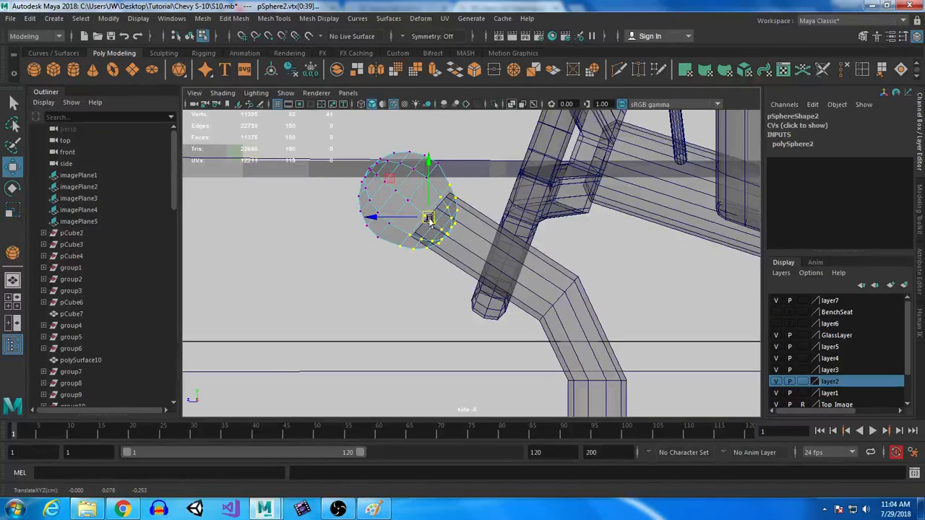
Reduce the selection to the three vertex rings nearest the shaft and move them farther down it, stretching the knob.
{"action": "key", "text": "q"}
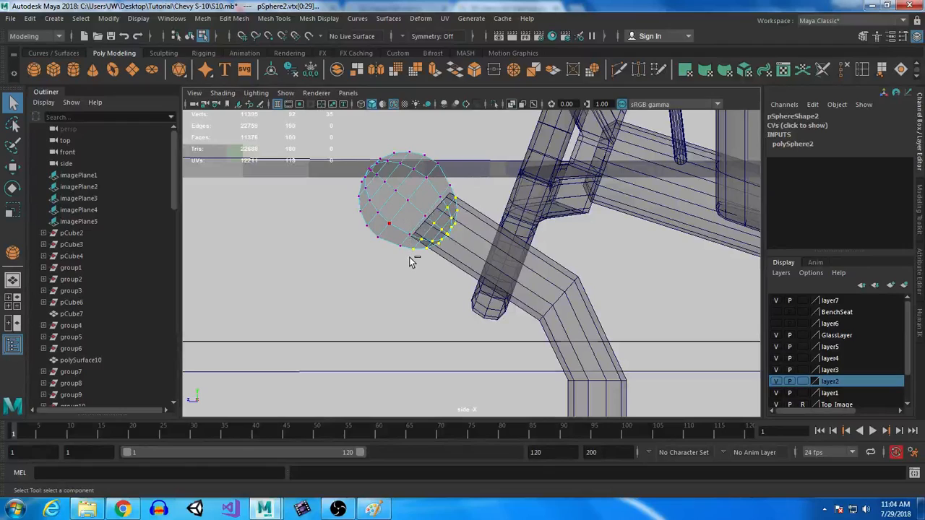
{"action": "key", "text": "r"}
{"action": "left_click_drag", "start_coordinate": [433, 224], "coordinate": [443, 230]}
{"action": "key", "text": "w"}
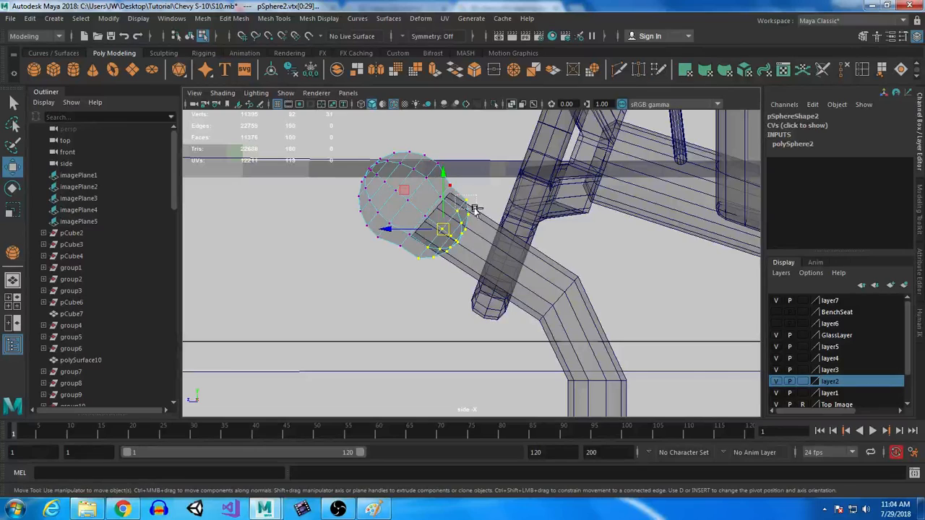
Pull the knob's two end vertex rings farther along the shaft to lengthen its neck.
{"action": "scroll", "coordinate": [479, 207], "scroll_direction": "up", "scroll_amount": 2}
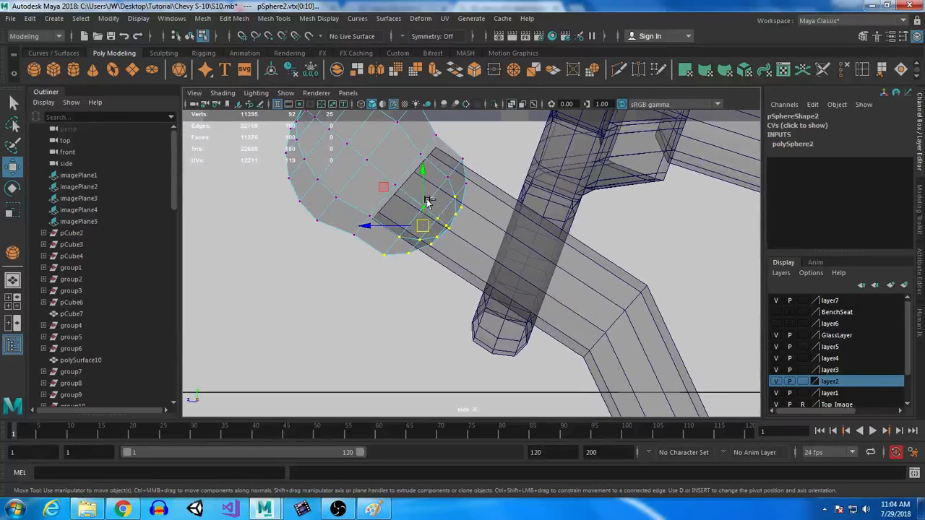
{"action": "left_click_drag", "start_coordinate": [402, 226], "coordinate": [448, 236], "text": "ctrl"}
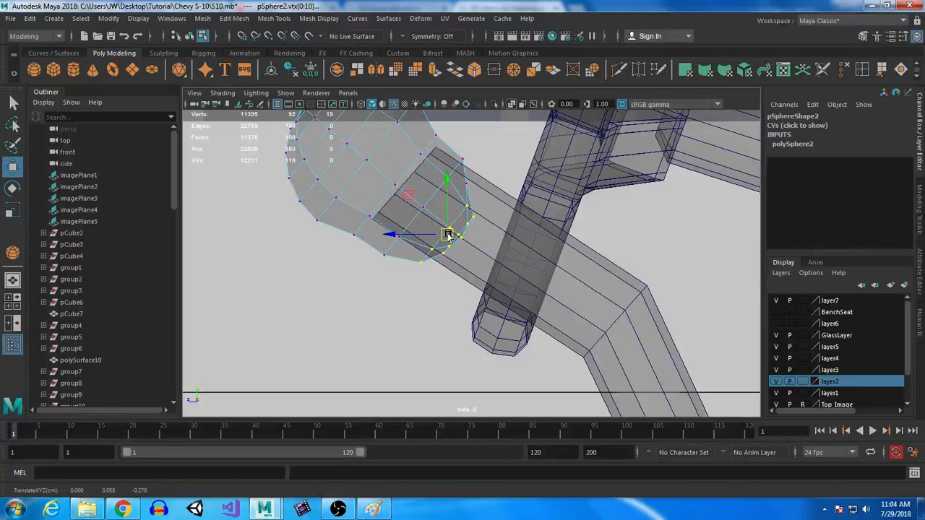
{"action": "left_click_drag", "start_coordinate": [480, 178], "coordinate": [463, 229], "text": "shift"}
{"action": "key", "text": "r"}
{"action": "key", "text": "w"}
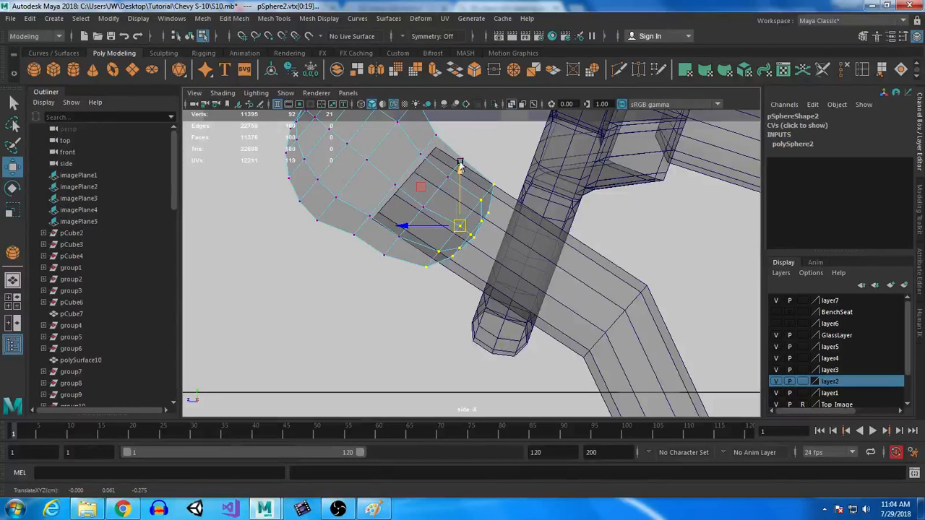
Reposition the knob's third vertex ring from the shaft end to even out the neck.
{"action": "left_click", "coordinate": [464, 156]}
{"action": "left_click_drag", "start_coordinate": [438, 173], "coordinate": [391, 265], "text": "shift"}
{"action": "left_click_drag", "start_coordinate": [422, 206], "coordinate": [431, 203]}
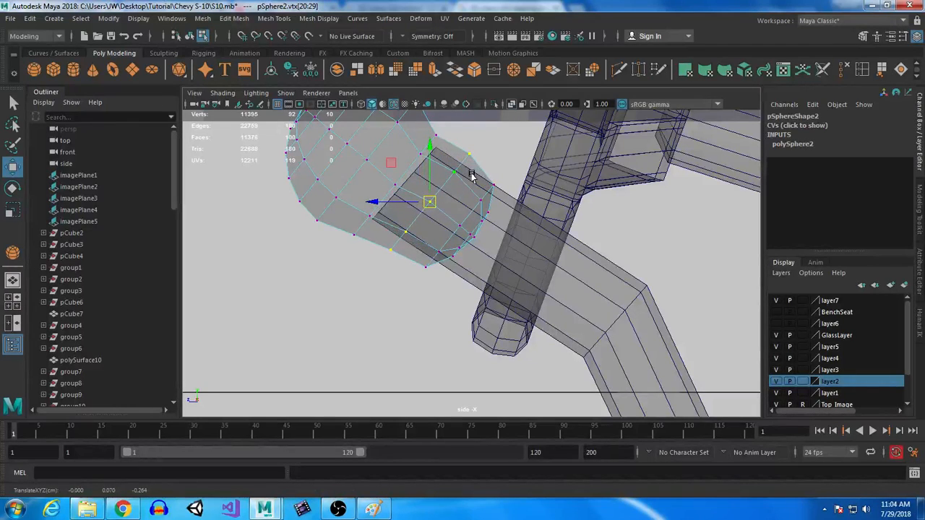
Select the knob's upper ball vertices, tilt them slightly and move them away from the neck.
{"action": "left_click_drag", "start_coordinate": [498, 189], "coordinate": [449, 233]}
{"action": "left_click_drag", "start_coordinate": [419, 279], "coordinate": [464, 223]}
{"action": "middle_click_drag", "start_coordinate": [365, 214], "coordinate": [456, 290], "text": "alt"}
{"action": "right_click_drag", "start_coordinate": [456, 290], "coordinate": [560, 441], "text": "alt"}
{"action": "left_click_drag", "start_coordinate": [510, 223], "coordinate": [504, 246]}
{"action": "left_click_drag", "start_coordinate": [461, 286], "coordinate": [477, 293]}
{"action": "key", "text": "e"}
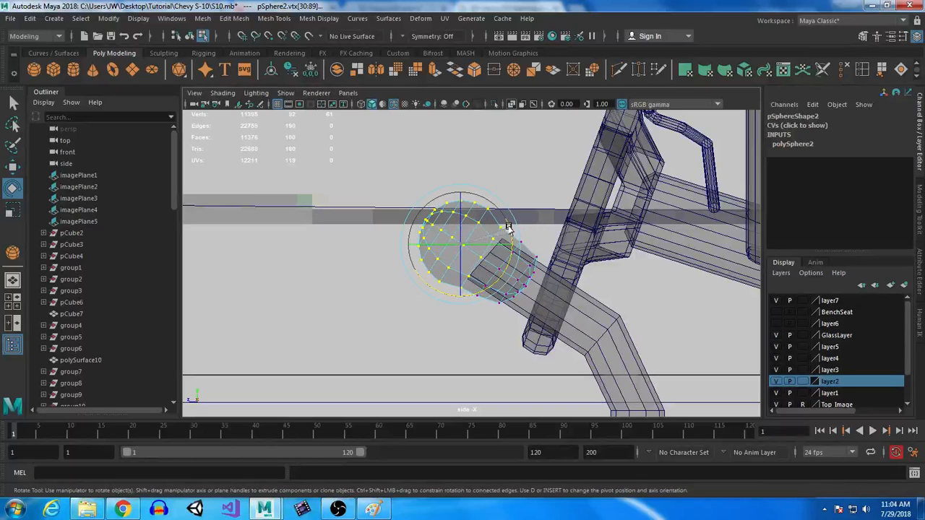
{"action": "key", "text": "w"}
{"action": "left_click_drag", "start_coordinate": [462, 243], "coordinate": [453, 242]}
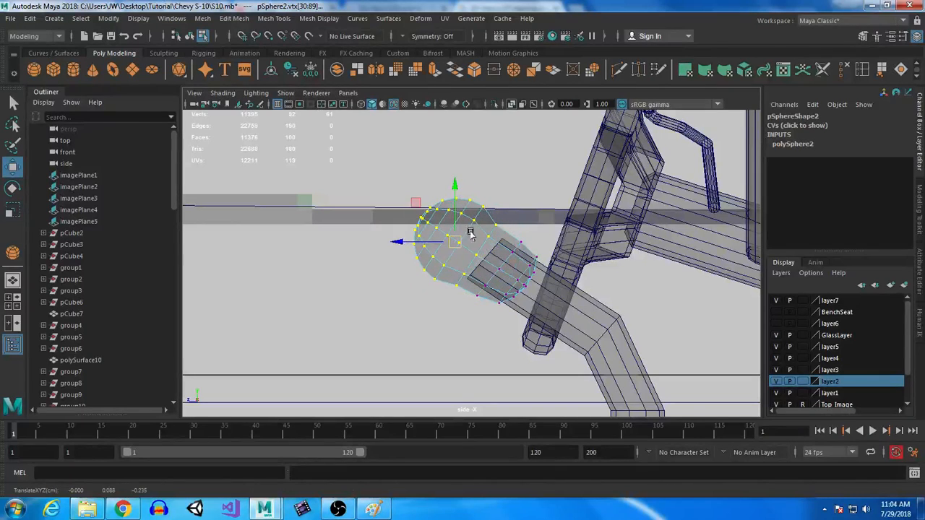
Return the knob to object mode in the perspective view and examine the shifter's proportions inside the cab.
{"action": "key", "text": "space"}
{"action": "key", "text": "space"}
{"action": "left_click_drag", "start_coordinate": [491, 194], "coordinate": [444, 252], "text": "alt"}
{"action": "right_click_drag", "start_coordinate": [408, 239], "coordinate": [450, 163]}
{"action": "scroll", "coordinate": [470, 250], "scroll_direction": "down", "scroll_amount": 4}
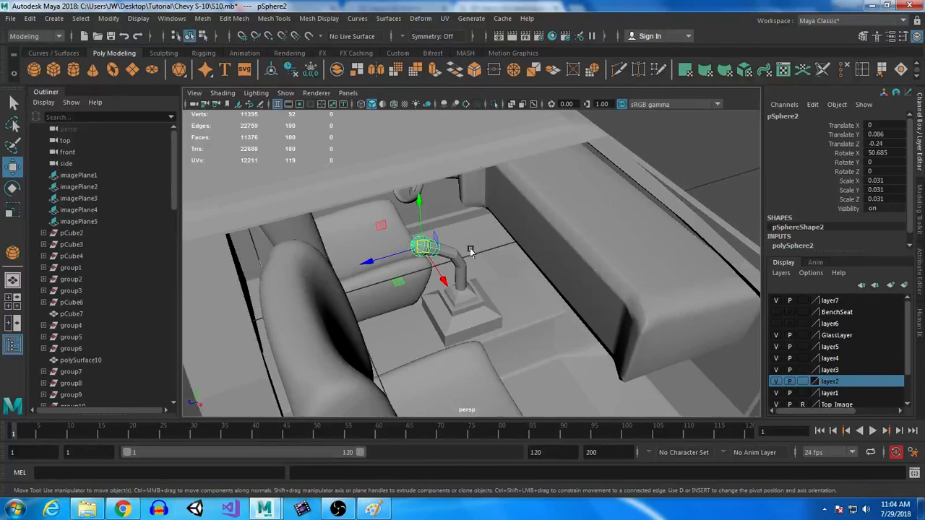
{"action": "left_click", "coordinate": [701, 145]}
{"action": "left_click_drag", "start_coordinate": [630, 295], "coordinate": [514, 232], "text": "alt"}
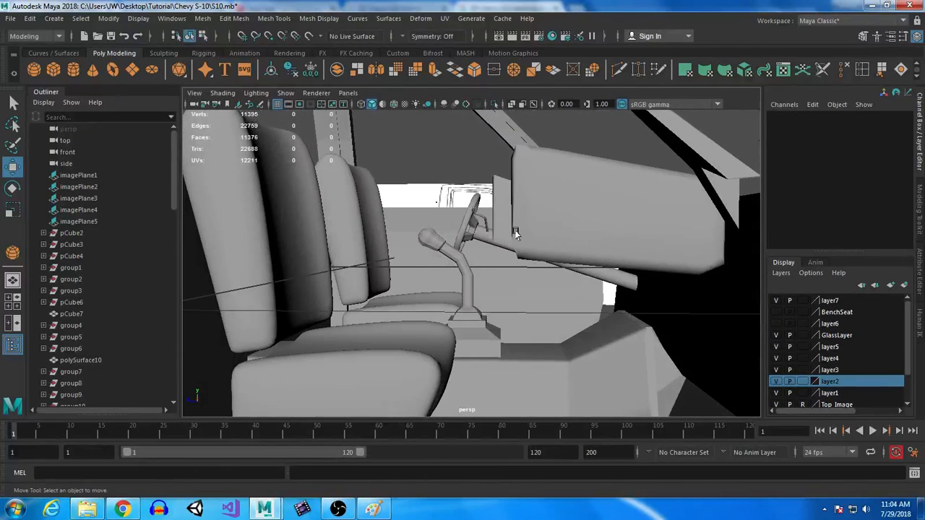
{"action": "scroll", "coordinate": [500, 288], "scroll_direction": "up", "scroll_amount": 4}
Select the shaft and knob together and scale them down, bringing the shaft's scale to 0.012.
{"action": "left_click", "coordinate": [464, 286]}
{"action": "left_click_drag", "start_coordinate": [464, 285], "coordinate": [396, 264], "text": "alt"}
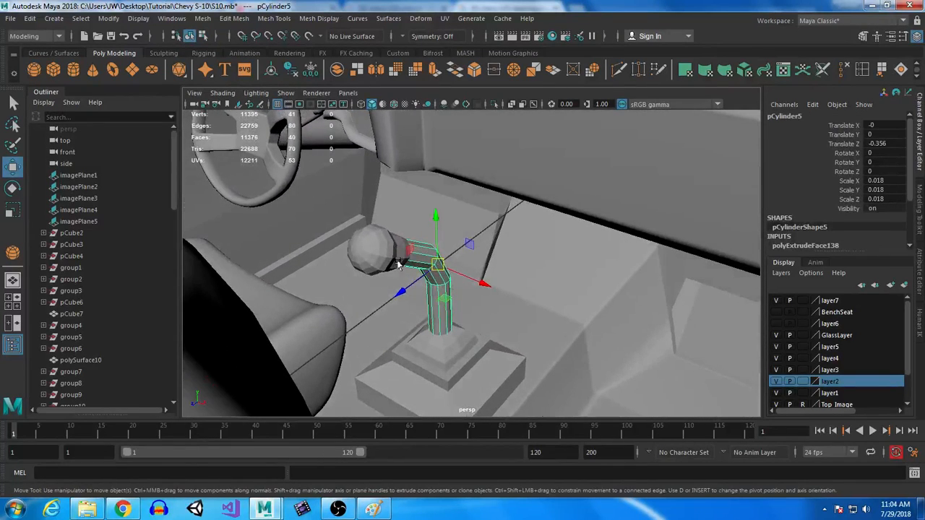
{"action": "left_click", "coordinate": [379, 243]}
{"action": "left_click_drag", "start_coordinate": [457, 289], "coordinate": [404, 250], "text": "alt"}
{"action": "scroll", "coordinate": [432, 232], "scroll_direction": "up", "scroll_amount": 4}
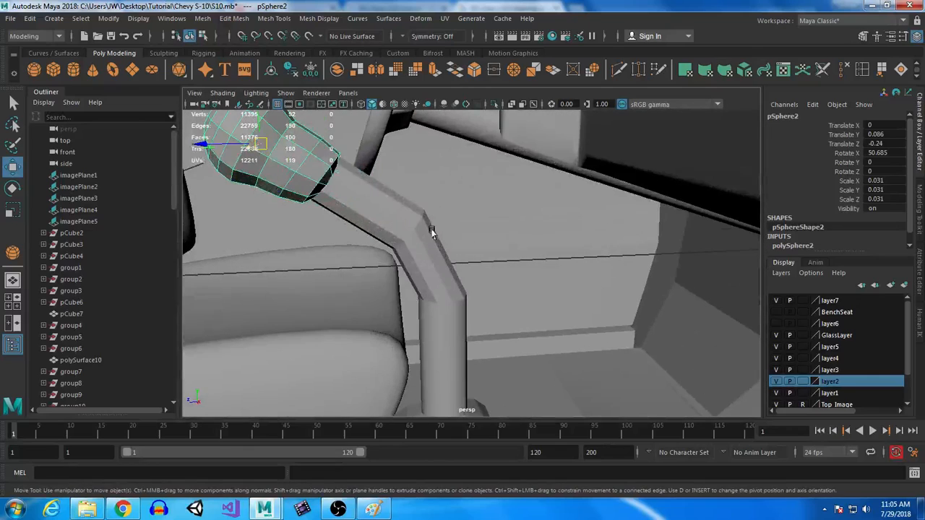
{"action": "left_click", "coordinate": [411, 254]}
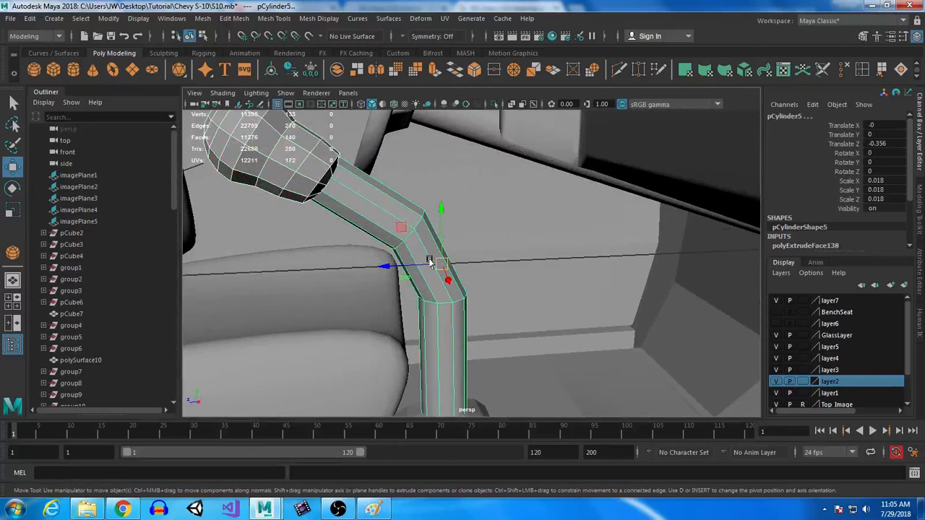
{"action": "key", "text": "r"}
{"action": "left_click_drag", "start_coordinate": [441, 265], "coordinate": [416, 267]}
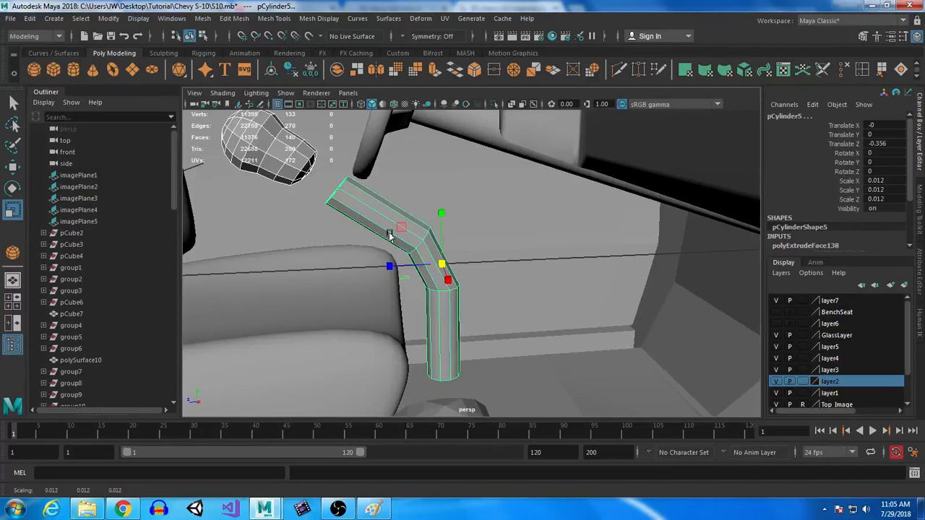
Switch the shaft and knob to vertex editing and move the shaft's bottom vertex ring down into the boot.
{"action": "right_click", "coordinate": [326, 179]}
{"action": "right_click_drag", "start_coordinate": [326, 179], "coordinate": [289, 174]}
{"action": "right_click_drag", "start_coordinate": [425, 179], "coordinate": [376, 189]}
{"action": "right_click_drag", "start_coordinate": [278, 150], "coordinate": [222, 123]}
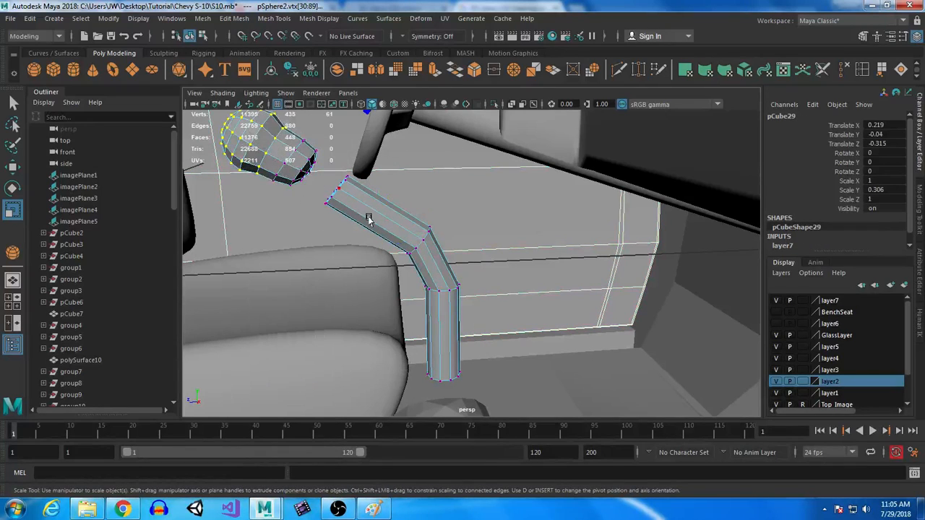
{"action": "left_click_drag", "start_coordinate": [413, 390], "coordinate": [541, 372]}
{"action": "key", "text": "w"}
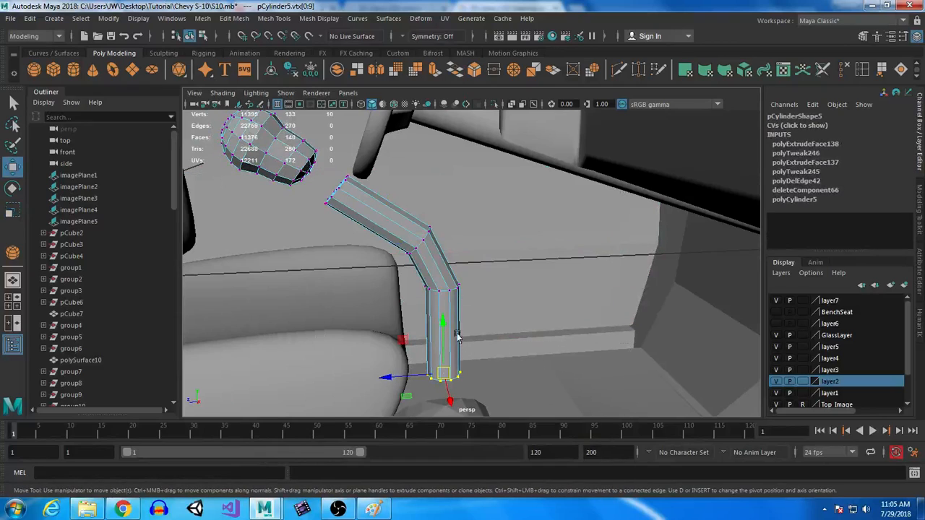
{"action": "left_click_drag", "start_coordinate": [442, 329], "coordinate": [448, 387]}
Move the shaft's upper end vertices into the knob's neck using the side view.
{"action": "left_click_drag", "start_coordinate": [312, 217], "coordinate": [334, 208]}
{"action": "left_click_drag", "start_coordinate": [383, 169], "coordinate": [385, 170]}
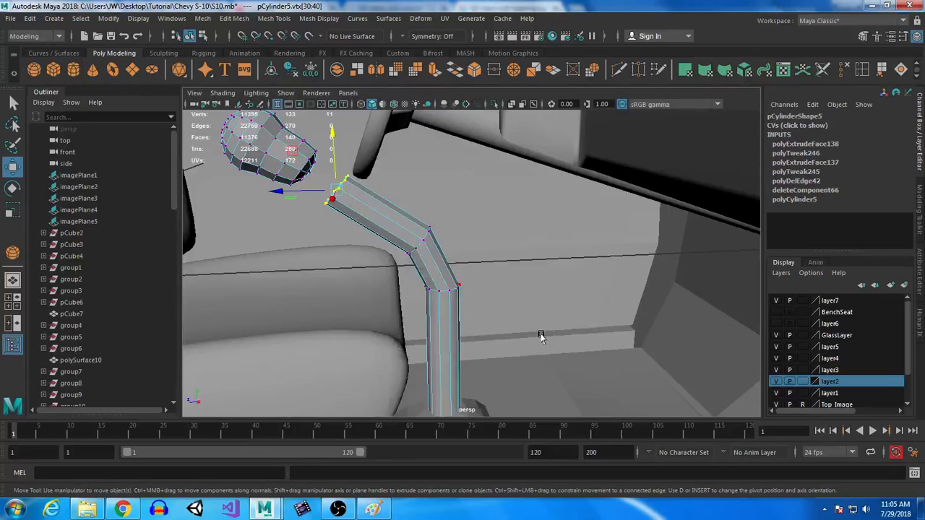
{"action": "key", "text": "space"}
{"action": "key", "text": "space"}
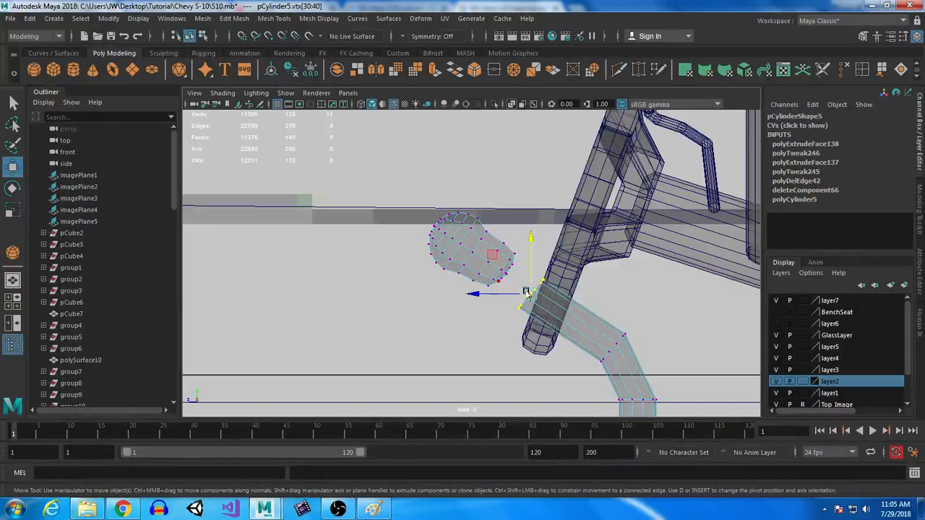
{"action": "left_click_drag", "start_coordinate": [528, 295], "coordinate": [493, 267]}
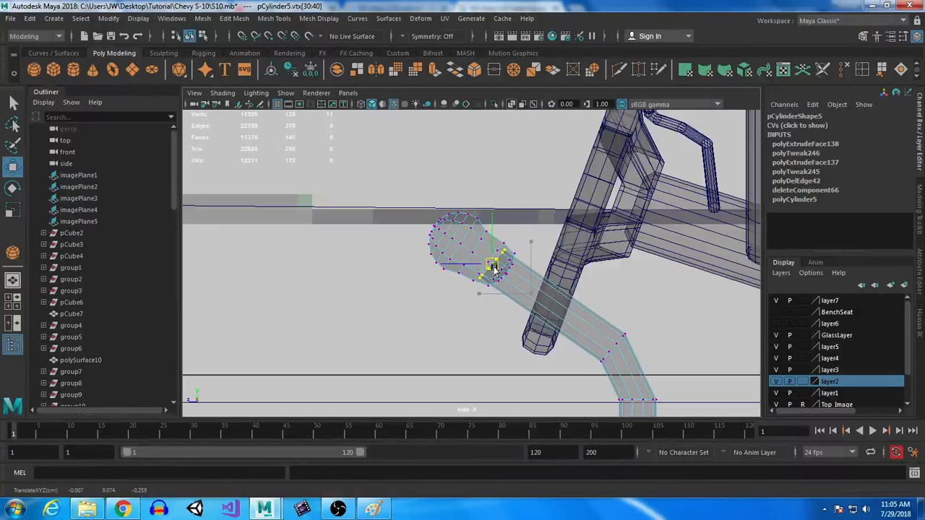
Return the shifter parts to object mode, clear the selection and save the scene.
{"action": "key", "text": "space"}
{"action": "key", "text": "space"}
{"action": "right_click_drag", "start_coordinate": [396, 175], "coordinate": [422, 172]}
{"action": "left_click_drag", "start_coordinate": [501, 294], "coordinate": [619, 157], "text": "alt"}
{"action": "left_click", "coordinate": [619, 157]}
{"action": "key", "text": "bracketleft"}
{"action": "key", "text": "bracketleft"}
{"action": "right_click_drag", "start_coordinate": [443, 244], "coordinate": [462, 226]}
{"action": "left_click", "coordinate": [462, 238]}
{"action": "left_click_drag", "start_coordinate": [462, 239], "coordinate": [459, 354], "text": "alt"}
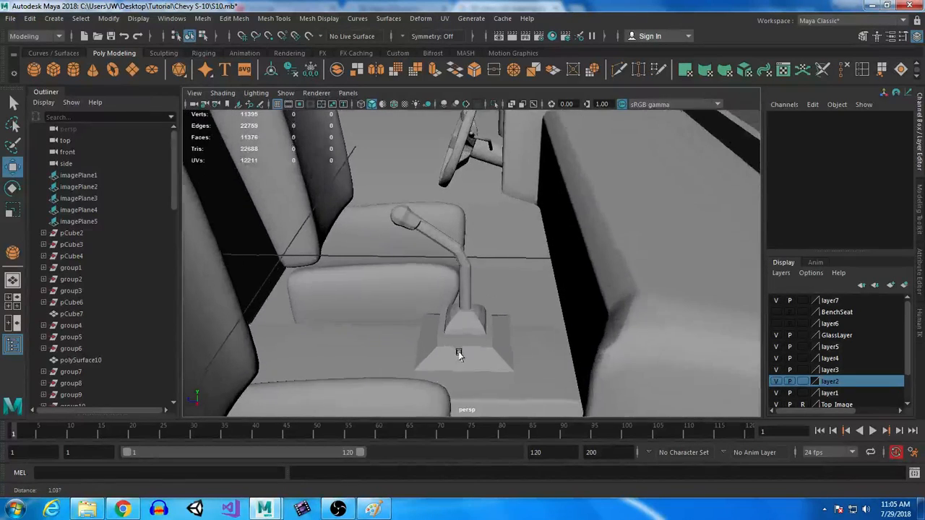
{"action": "right_click_drag", "start_coordinate": [458, 354], "coordinate": [453, 306], "text": "alt"}
{"action": "key", "text": "ctrl+s"}
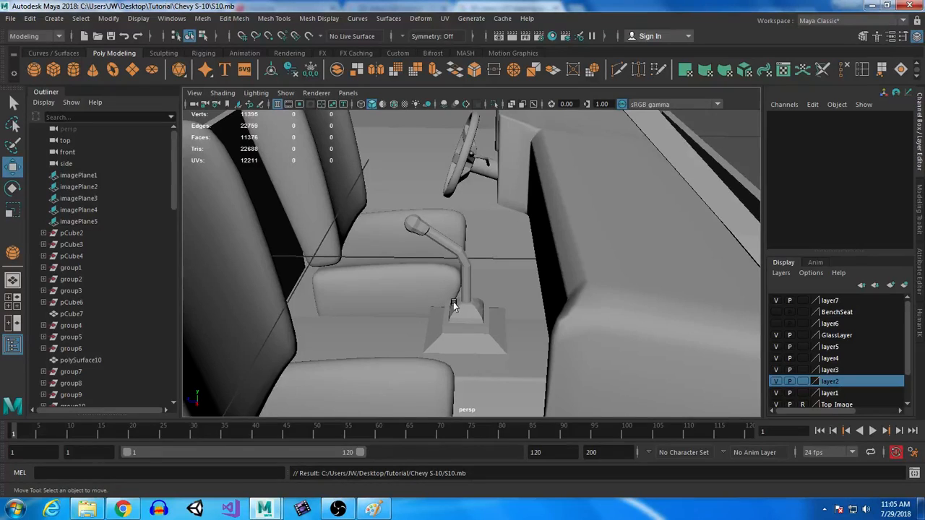
Select the driver's door shell and turn on X-ray shading to see through the cab to its faces.
{"action": "left_click", "coordinate": [375, 153]}
{"action": "left_click_drag", "start_coordinate": [446, 218], "coordinate": [371, 253], "text": "alt"}
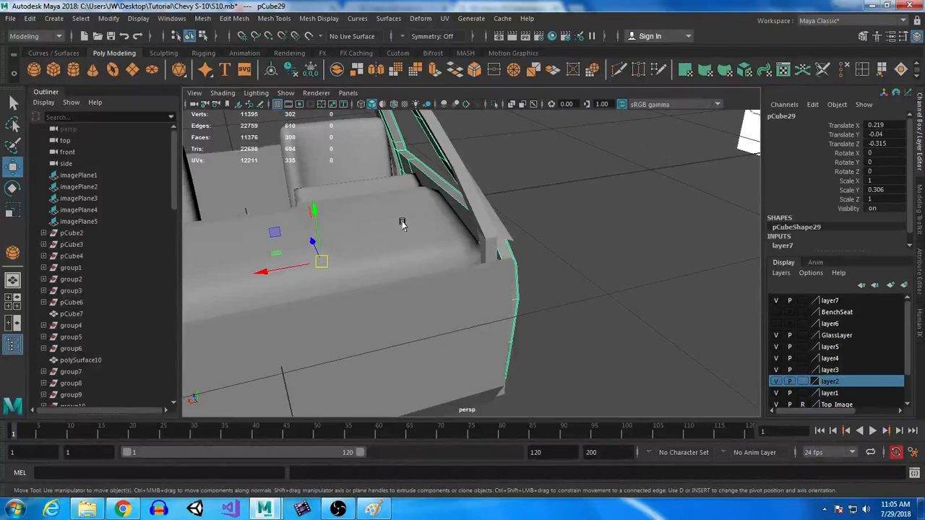
{"action": "left_click_drag", "start_coordinate": [423, 168], "coordinate": [455, 211], "text": "alt"}
{"action": "left_click_drag", "start_coordinate": [393, 177], "coordinate": [472, 137], "text": "alt"}
{"action": "left_click_drag", "start_coordinate": [375, 303], "coordinate": [375, 209], "text": "alt"}
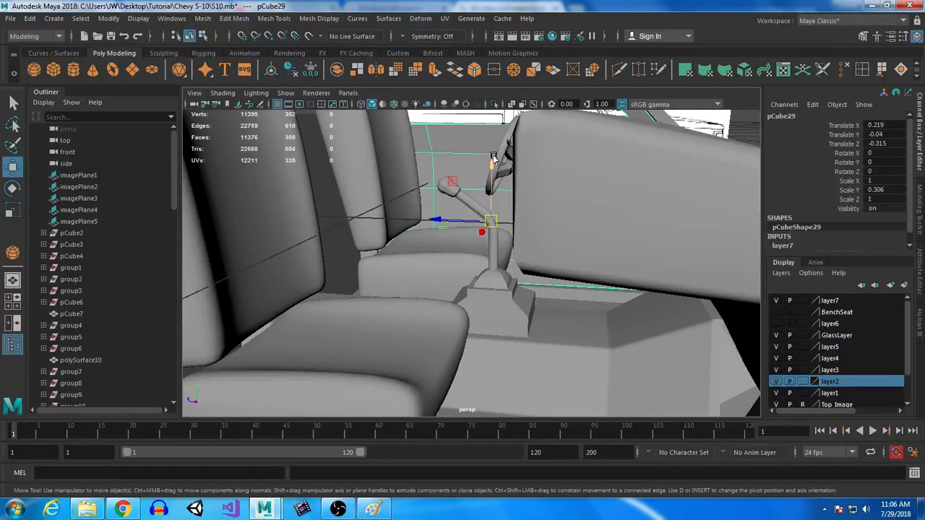
{"action": "left_click", "coordinate": [458, 172]}
{"action": "key", "text": "alt+x"}
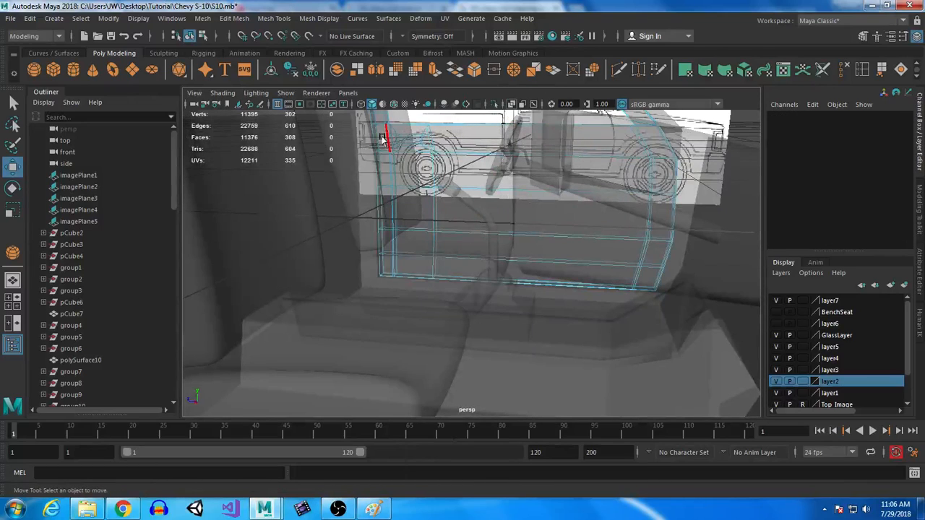
Select the inner panel faces of the driver's door, invert the face selection and delete the rest of the shell.
{"action": "left_click_drag", "start_coordinate": [383, 138], "coordinate": [651, 144]}
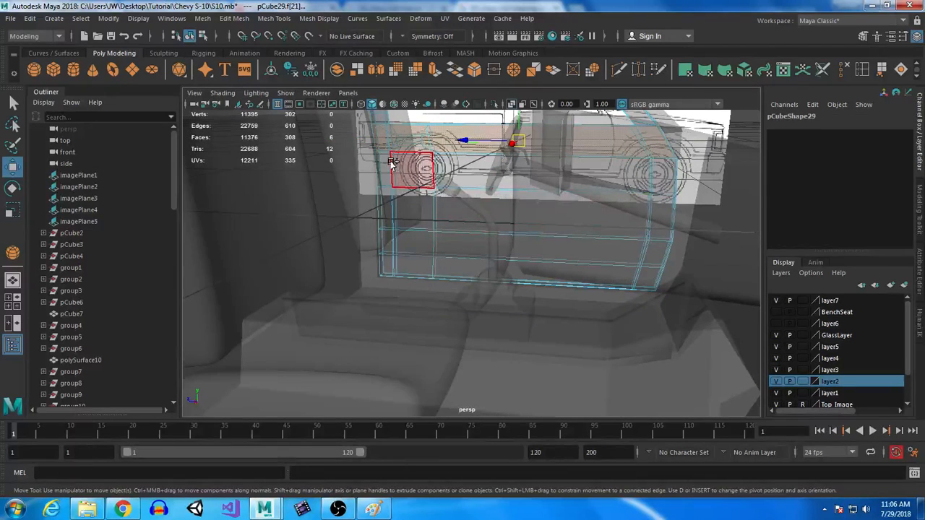
{"action": "left_click_drag", "start_coordinate": [649, 156], "coordinate": [681, 201], "text": "shift"}
{"action": "left_click_drag", "start_coordinate": [398, 208], "coordinate": [658, 214], "text": "shift"}
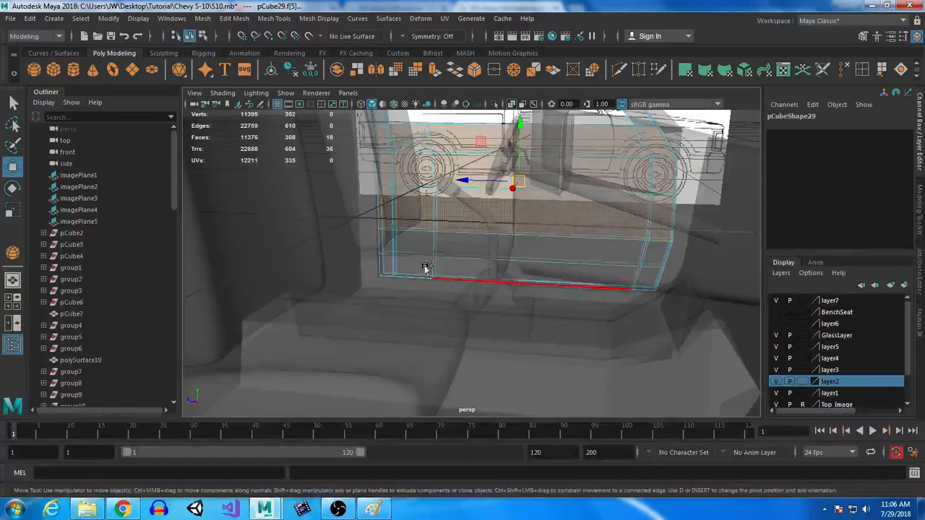
{"action": "left_click_drag", "start_coordinate": [382, 233], "coordinate": [466, 172], "text": "shift"}
{"action": "left_click", "coordinate": [387, 266], "text": "shift"}
{"action": "left_click_drag", "start_coordinate": [425, 125], "coordinate": [691, 405], "text": "shift"}
{"action": "left_click_drag", "start_coordinate": [663, 300], "coordinate": [556, 309], "text": "alt"}
{"action": "key", "text": "Delete"}
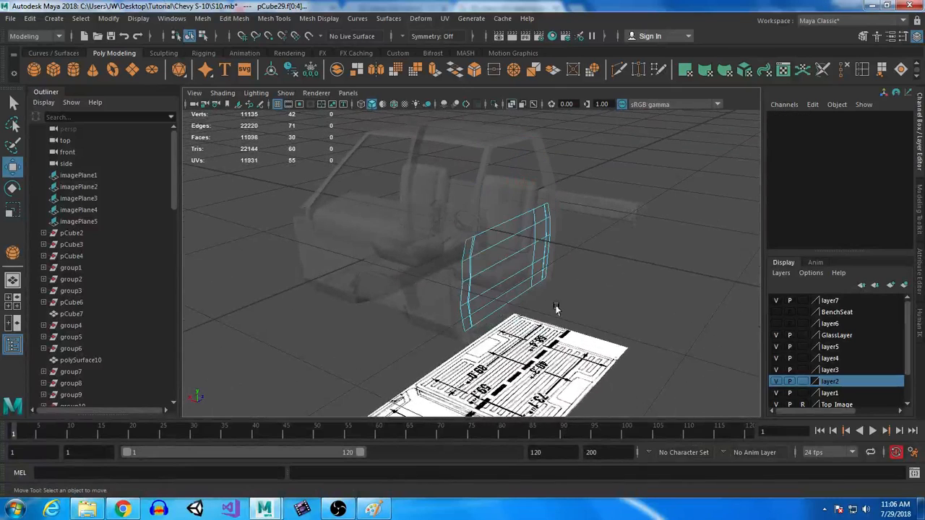
Select the four inner horizontal edge loops of the door panel and scale them flat across the door's thickness.
{"action": "right_click_drag", "start_coordinate": [512, 278], "coordinate": [556, 367], "text": "alt"}
{"action": "left_click_drag", "start_coordinate": [556, 367], "coordinate": [440, 291], "text": "alt"}
{"action": "right_click_drag", "start_coordinate": [457, 174], "coordinate": [458, 123]}
{"action": "double_click", "coordinate": [450, 195]}
{"action": "mouse_move", "coordinate": [421, 215]}
{"action": "left_mouse_down", "text": "alt"}
{"action": "mouse_move", "coordinate": [458, 227]}
{"action": "mouse_move", "coordinate": [416, 205]}
{"action": "left_mouse_up", "text": "alt"}
{"action": "double_click", "coordinate": [414, 204], "text": "shift"}
{"action": "double_click", "coordinate": [411, 248], "text": "shift"}
{"action": "double_click", "coordinate": [417, 290], "text": "shift"}
{"action": "key", "text": "r"}
{"action": "left_click_drag", "start_coordinate": [497, 227], "coordinate": [325, 227]}
Move the four horizontal loops inward, and shift only the middle two slightly further into the cab.
{"action": "key", "text": "w"}
{"action": "left_click_drag", "start_coordinate": [422, 218], "coordinate": [396, 221]}
{"action": "left_click", "coordinate": [468, 168], "text": "ctrl"}
{"action": "left_click", "coordinate": [453, 272], "text": "ctrl"}
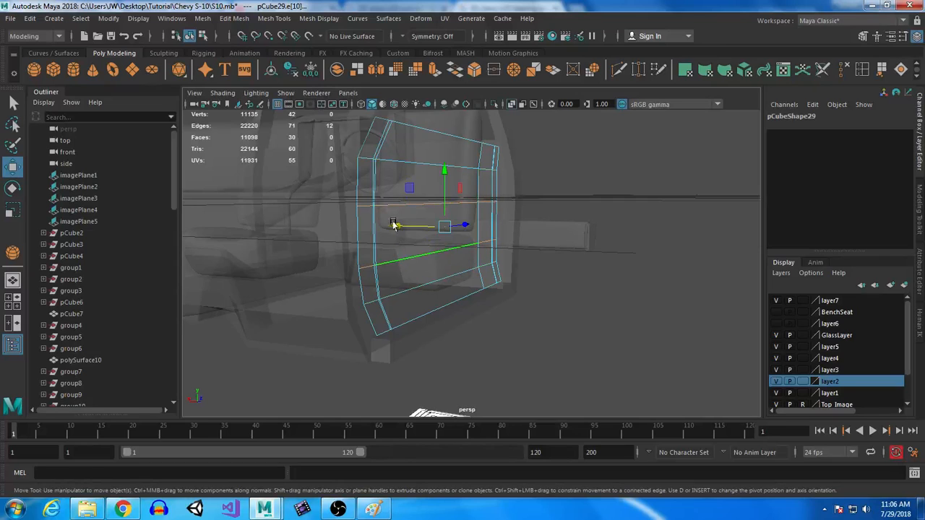
{"action": "left_click_drag", "start_coordinate": [396, 226], "coordinate": [393, 226]}
{"action": "left_click_drag", "start_coordinate": [278, 271], "coordinate": [467, 281], "text": "alt"}
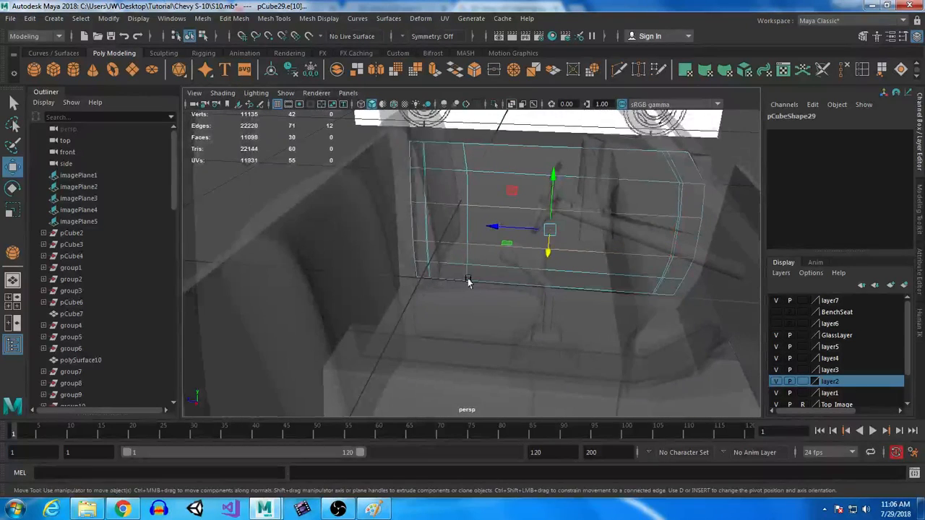
Delete the redundant vertical edge loop beside the door panel's rear edge.
{"action": "middle_click_drag", "start_coordinate": [467, 281], "coordinate": [409, 308], "text": "alt"}
{"action": "double_click", "coordinate": [607, 220]}
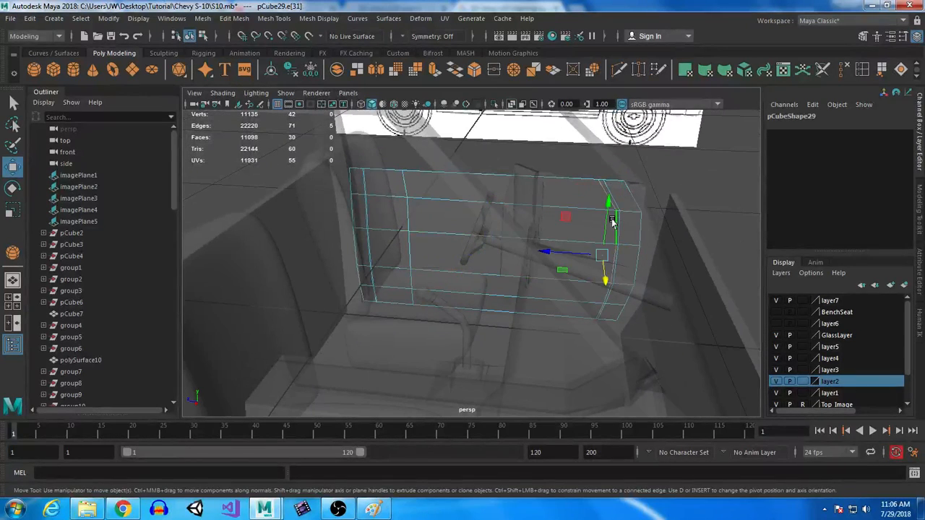
{"action": "double_click", "coordinate": [365, 204]}
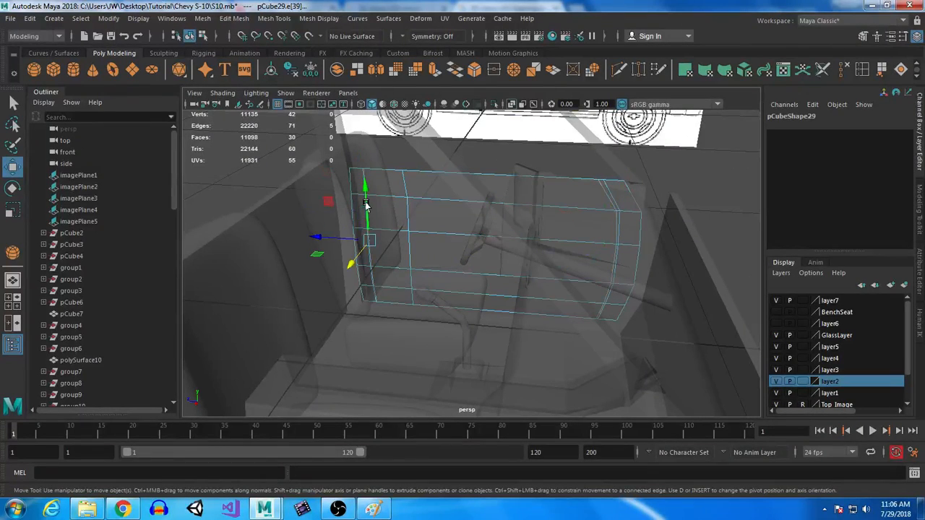
{"action": "key", "text": "Delete"}
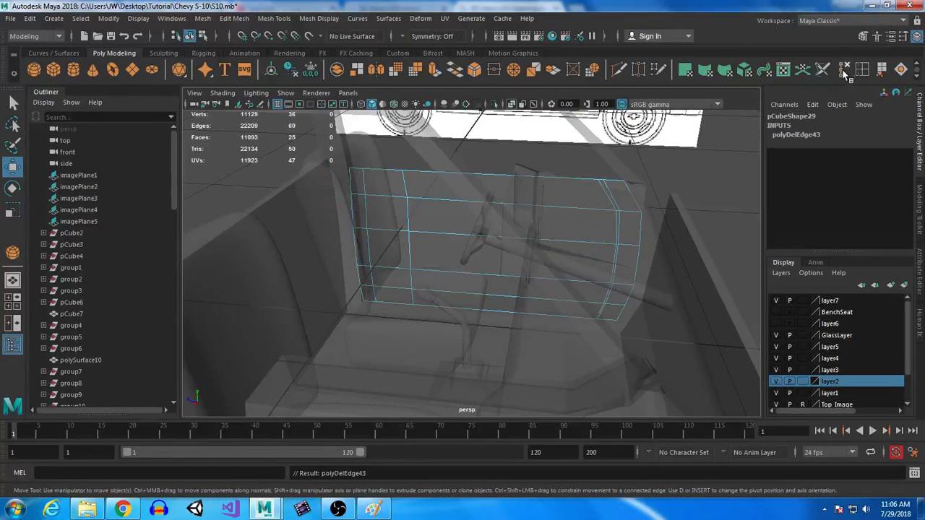
Straighten the vertical edge loop near the door panel's front and move it rearward.
{"action": "double_click", "coordinate": [611, 223]}
{"action": "key", "text": "r"}
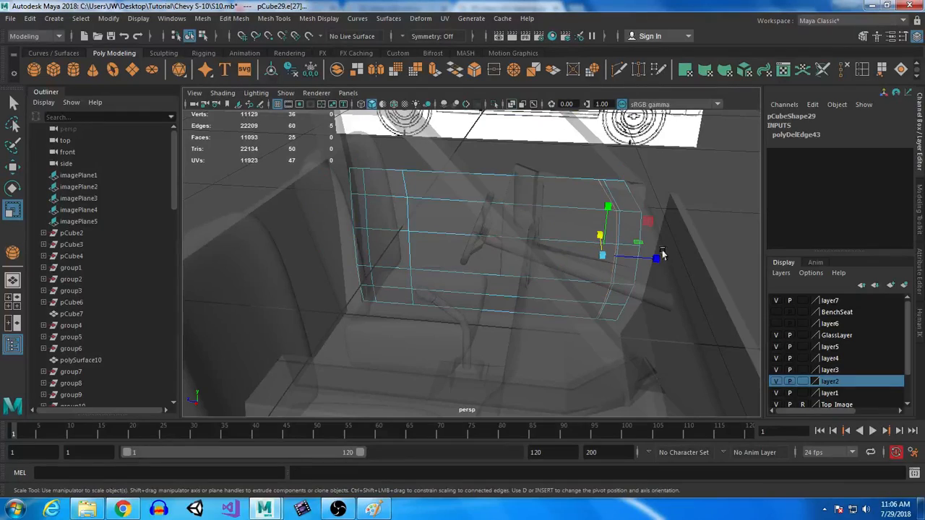
{"action": "key", "text": "w"}
{"action": "left_click_drag", "start_coordinate": [545, 253], "coordinate": [521, 252]}
Straighten the rear vertical edge loop of the door panel and move it closer to the panel's rear edge.
{"action": "double_click", "coordinate": [404, 208]}
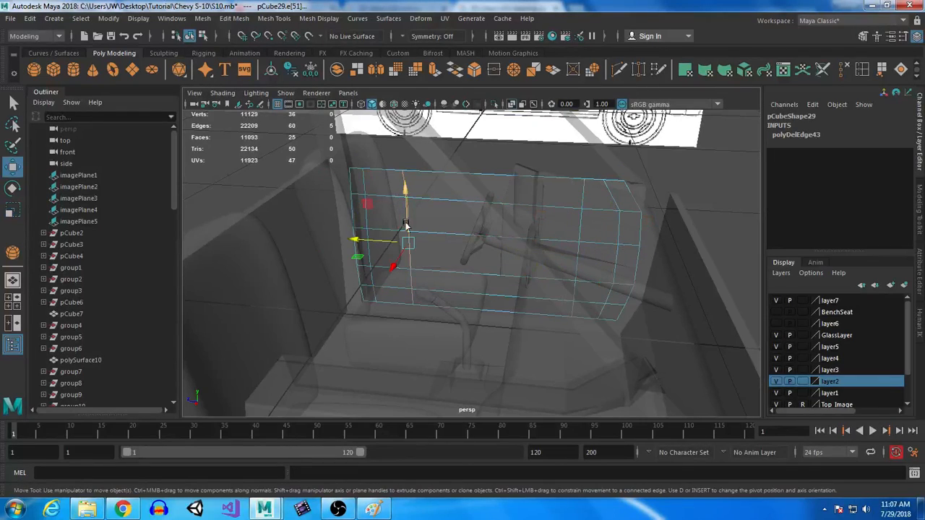
{"action": "key", "text": "r"}
{"action": "left_click_drag", "start_coordinate": [461, 247], "coordinate": [283, 247]}
{"action": "key", "text": "w"}
{"action": "mouse_move", "coordinate": [498, 242]}
{"action": "left_mouse_down"}
{"action": "mouse_move", "coordinate": [460, 244]}
{"action": "mouse_move", "coordinate": [486, 235]}
{"action": "left_mouse_up"}
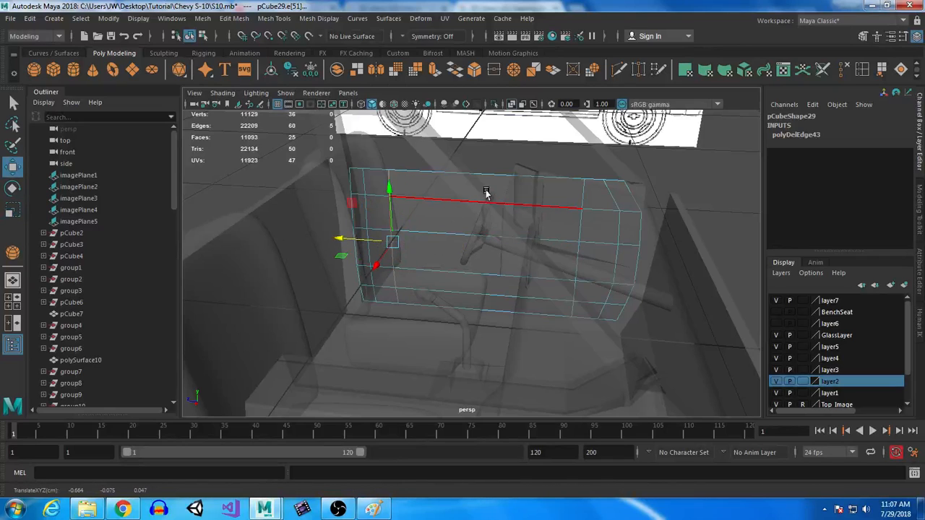
Return to object selection, make layer6 with the truck body visible, and turn off X-ray shading.
{"action": "double_click", "coordinate": [464, 281]}
{"action": "left_click_drag", "start_coordinate": [504, 314], "coordinate": [396, 242], "text": "alt"}
{"action": "left_click_drag", "start_coordinate": [340, 302], "coordinate": [497, 304], "text": "alt"}
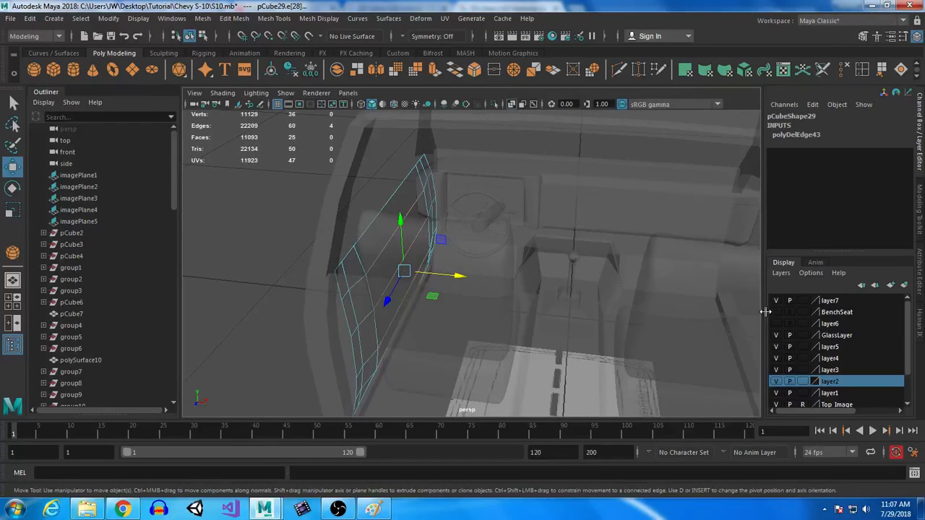
{"action": "left_click", "coordinate": [354, 170]}
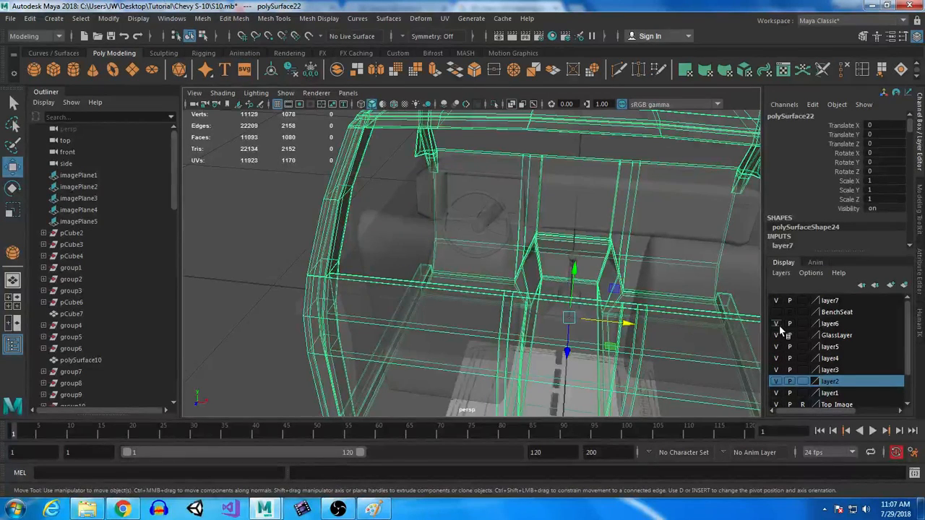
{"action": "left_click", "coordinate": [777, 324]}
{"action": "mouse_move", "coordinate": [515, 349]}
{"action": "left_mouse_down", "text": "alt"}
{"action": "mouse_move", "coordinate": [492, 303]}
{"action": "mouse_move", "coordinate": [527, 265]}
{"action": "mouse_move", "coordinate": [505, 351]}
{"action": "left_mouse_up", "text": "alt"}
{"action": "left_click_drag", "start_coordinate": [411, 211], "coordinate": [363, 207], "text": "alt"}
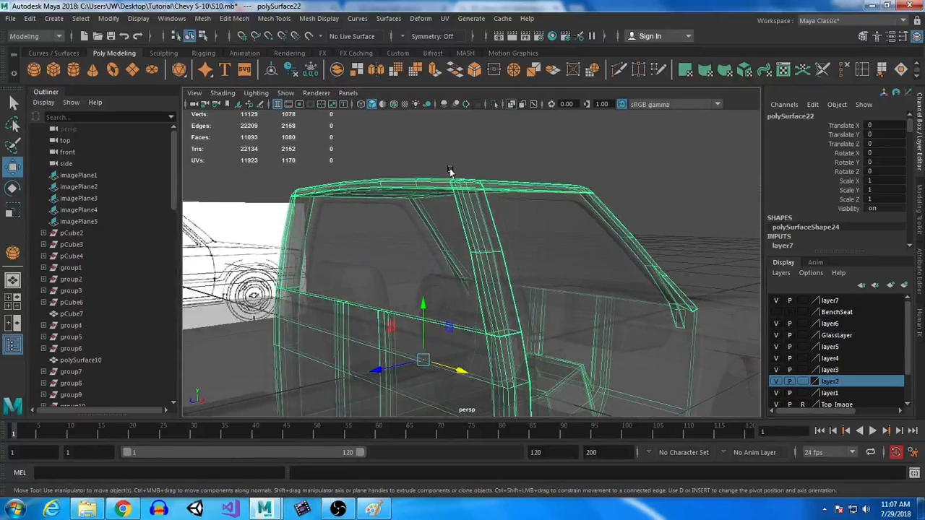
{"action": "left_click_drag", "start_coordinate": [455, 181], "coordinate": [651, 228], "text": "alt"}
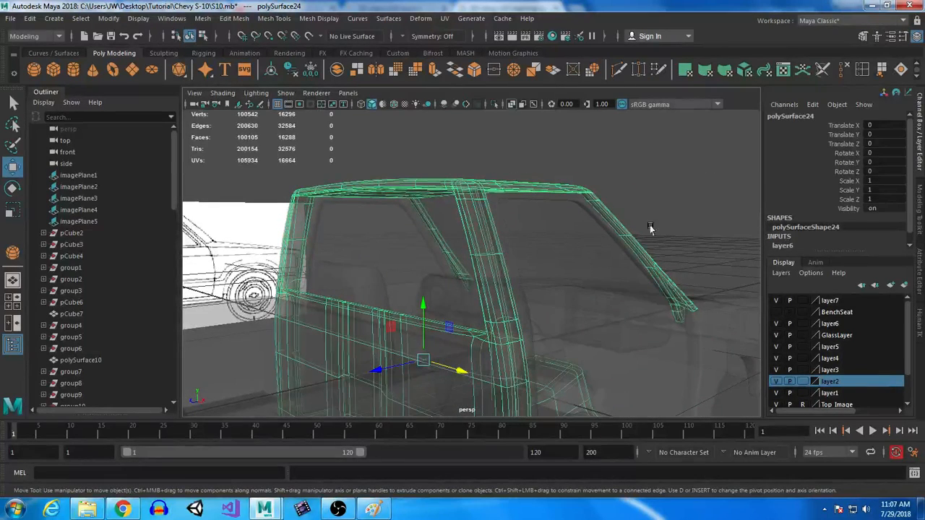
{"action": "left_click", "coordinate": [646, 262]}
{"action": "left_click_drag", "start_coordinate": [646, 262], "coordinate": [573, 277], "text": "alt"}
{"action": "left_click", "coordinate": [573, 277]}
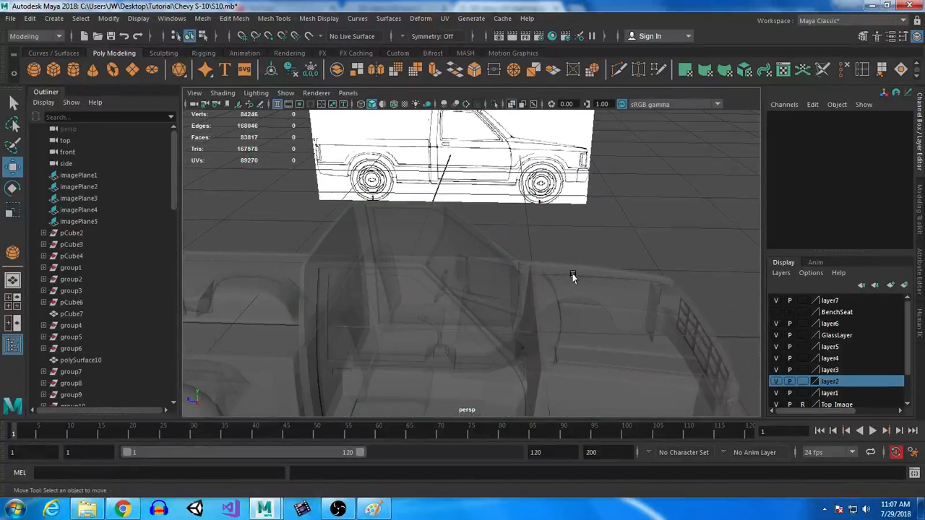
{"action": "left_click", "coordinate": [512, 105]}
Add the windshield, side window and rear window glass to GlassLayer and hide that layer.
{"action": "mouse_move", "coordinate": [516, 309]}
{"action": "left_mouse_down", "text": "alt"}
{"action": "mouse_move", "coordinate": [444, 289]}
{"action": "mouse_move", "coordinate": [619, 287]}
{"action": "left_mouse_up", "text": "alt"}
{"action": "right_click_drag", "start_coordinate": [619, 287], "coordinate": [557, 282], "text": "alt"}
{"action": "left_click_drag", "start_coordinate": [557, 282], "coordinate": [526, 312], "text": "alt"}
{"action": "left_click", "coordinate": [526, 312]}
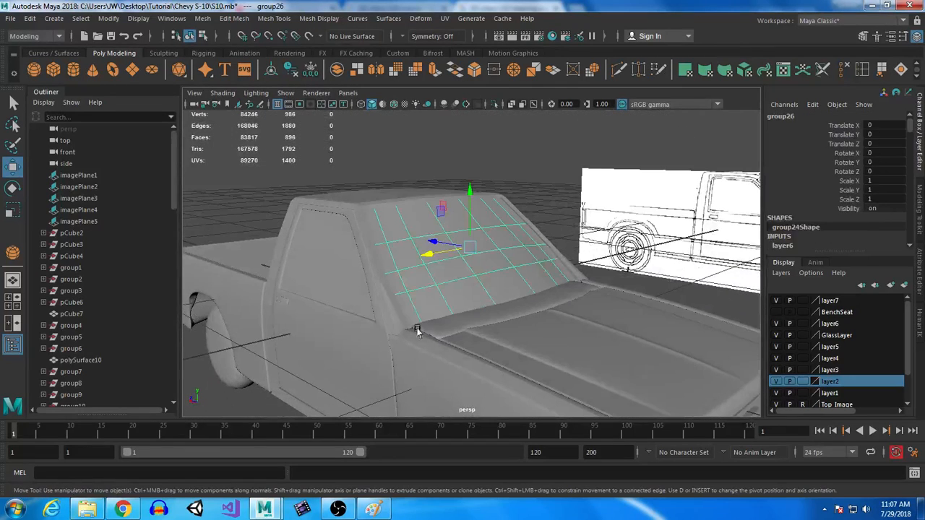
{"action": "left_click_drag", "start_coordinate": [334, 271], "coordinate": [601, 289], "text": "alt"}
{"action": "left_click", "coordinate": [600, 288]}
{"action": "left_click", "coordinate": [491, 270]}
{"action": "right_click", "coordinate": [838, 336]}
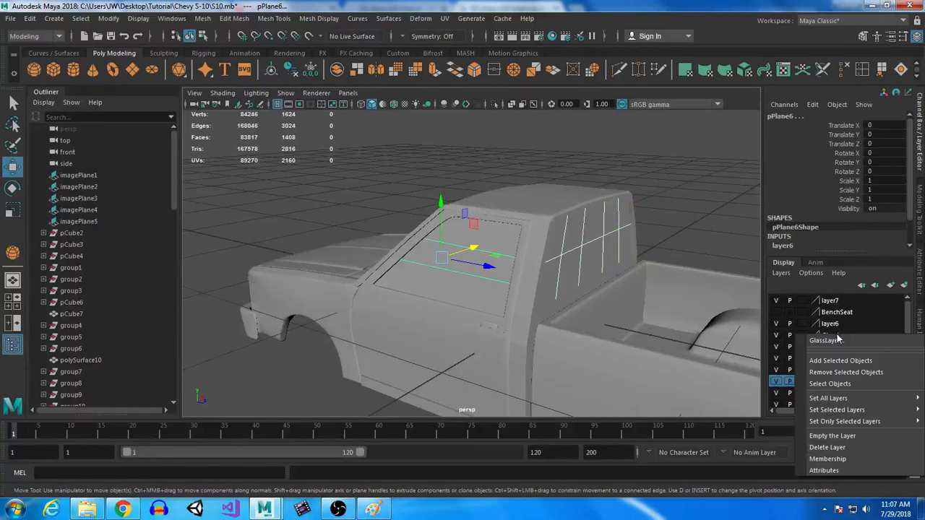
{"action": "left_click", "coordinate": [855, 361]}
{"action": "left_click", "coordinate": [775, 335]}
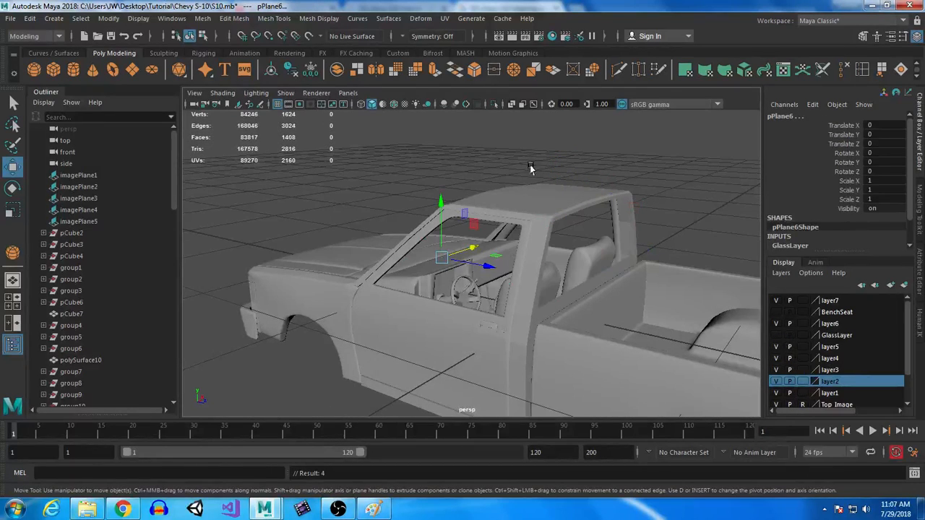
Preview the cab interior with the BenchSeat layer shown, hide that layer again, and save the scene.
{"action": "left_click", "coordinate": [531, 167]}
{"action": "left_click_drag", "start_coordinate": [643, 264], "coordinate": [469, 264], "text": "alt"}
{"action": "scroll", "coordinate": [546, 325], "scroll_direction": "up", "scroll_amount": 3}
{"action": "left_click_drag", "start_coordinate": [546, 325], "coordinate": [677, 293], "text": "alt"}
{"action": "left_click", "coordinate": [775, 312]}
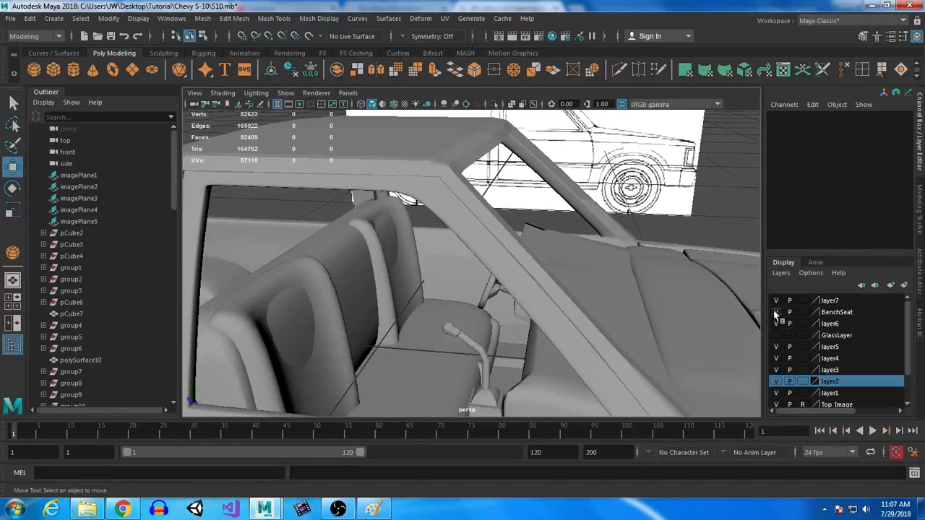
{"action": "left_click_drag", "start_coordinate": [467, 397], "coordinate": [722, 253], "text": "alt"}
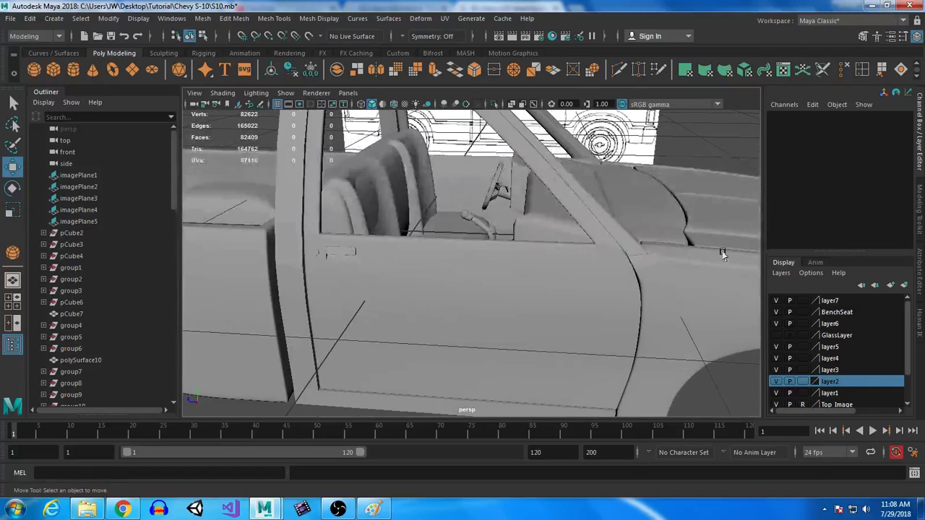
{"action": "left_click", "coordinate": [776, 312]}
{"action": "scroll", "coordinate": [519, 258], "scroll_direction": "down", "scroll_amount": 5}
{"action": "key", "text": "ctrl+s"}
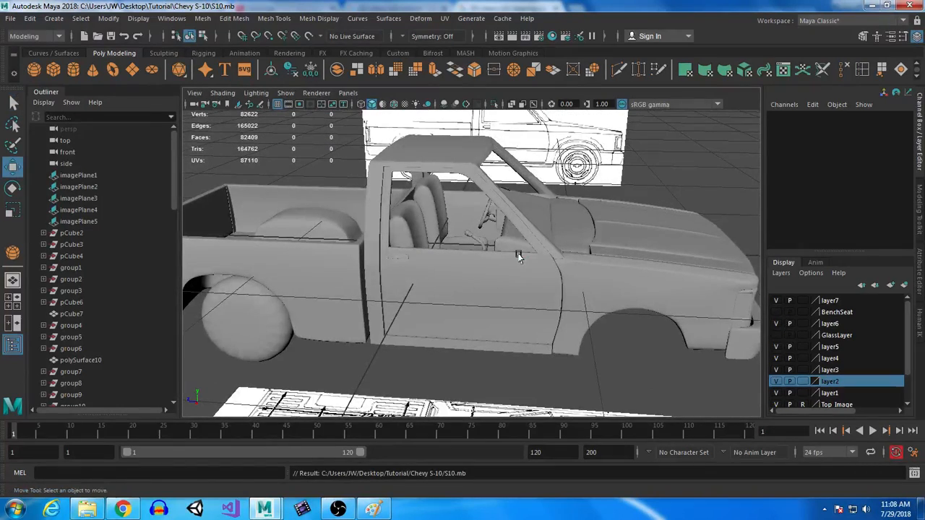
Try to duplicate the driver's inner door panel as a mirrored copy with Scale X at -1.
{"action": "left_click", "coordinate": [460, 209]}
{"action": "left_click_drag", "start_coordinate": [528, 292], "coordinate": [522, 260], "text": "alt"}
{"action": "scroll", "coordinate": [515, 253], "scroll_direction": "up", "scroll_amount": 3}
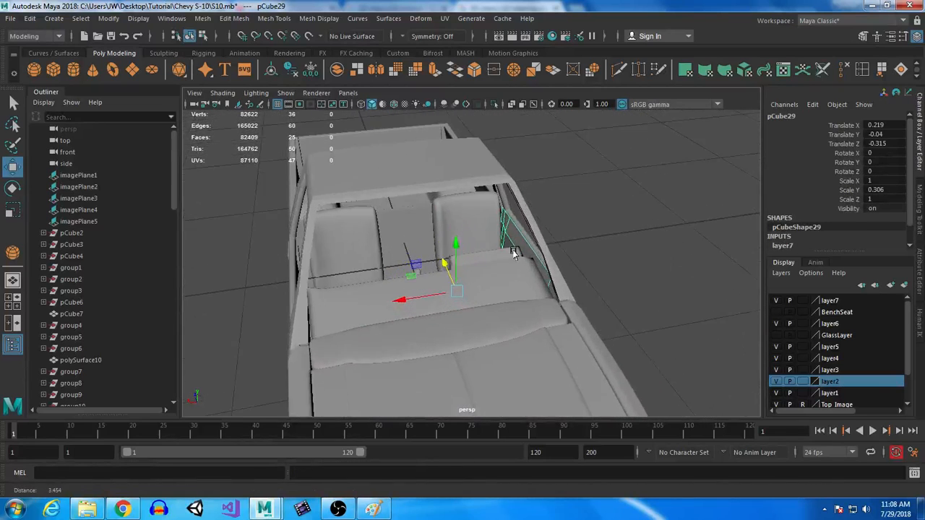
{"action": "scroll", "coordinate": [602, 313], "scroll_direction": "up", "scroll_amount": 5}
{"action": "left_click_drag", "start_coordinate": [602, 313], "coordinate": [495, 284], "text": "alt"}
{"action": "key", "text": "ctrl+shift+d"}
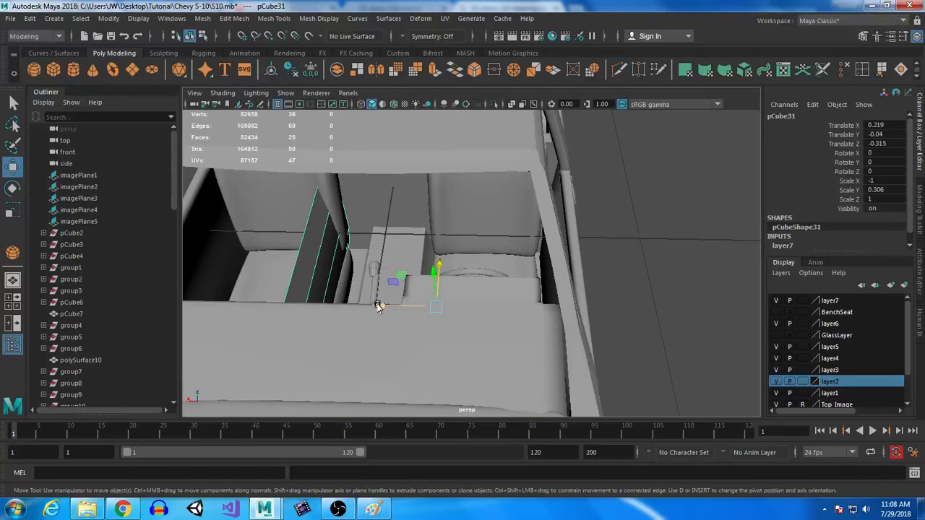
{"action": "left_click", "coordinate": [601, 228]}
Group the driver's inner door panel and duplicate the group with Scale X -1 for the passenger side.
{"action": "left_click", "coordinate": [541, 273]}
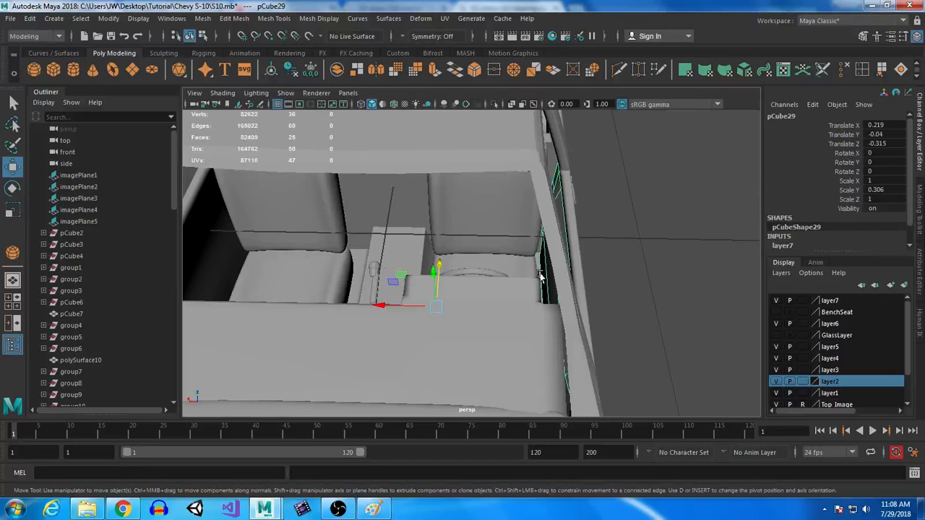
{"action": "key", "text": "ctrl+g"}
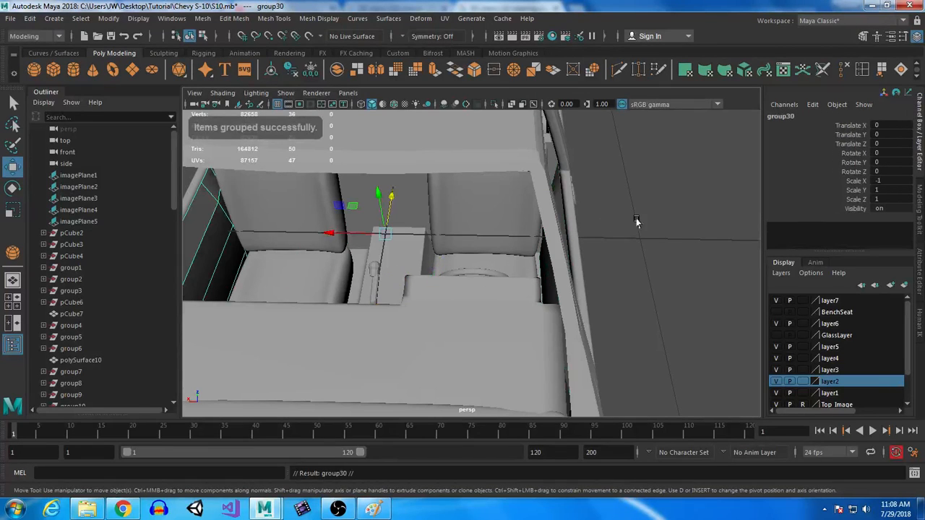
{"action": "left_click", "coordinate": [636, 221]}
Move the driver's inner door panel outward to a Translate X of about 0.23.
{"action": "left_click_drag", "start_coordinate": [603, 316], "coordinate": [547, 319], "text": "alt"}
{"action": "left_click", "coordinate": [587, 251]}
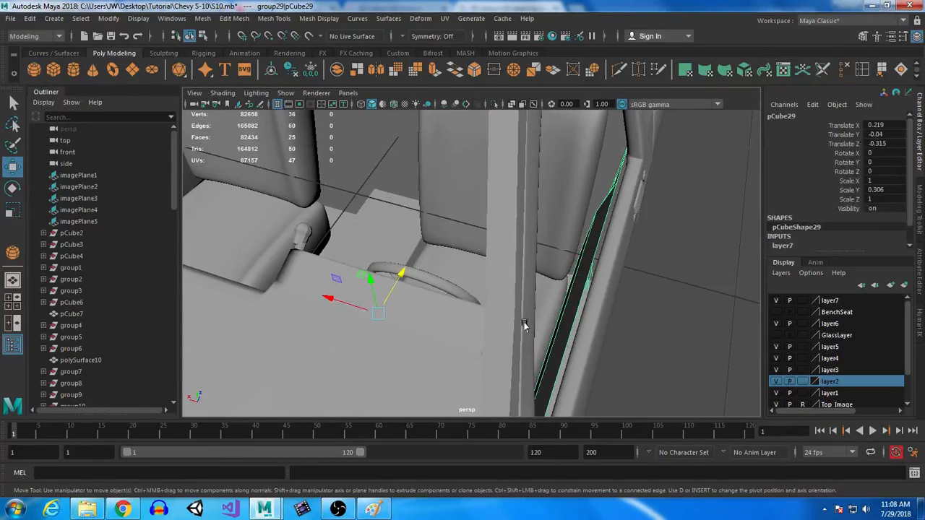
{"action": "left_click_drag", "start_coordinate": [331, 302], "coordinate": [335, 302]}
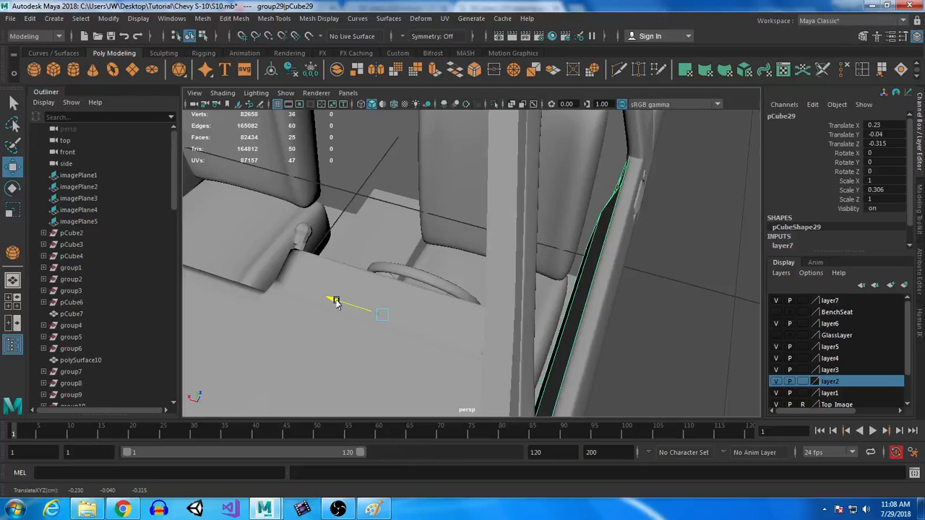
{"action": "left_click_drag", "start_coordinate": [295, 234], "coordinate": [516, 148], "text": "alt"}
{"action": "left_click", "coordinate": [578, 152]}
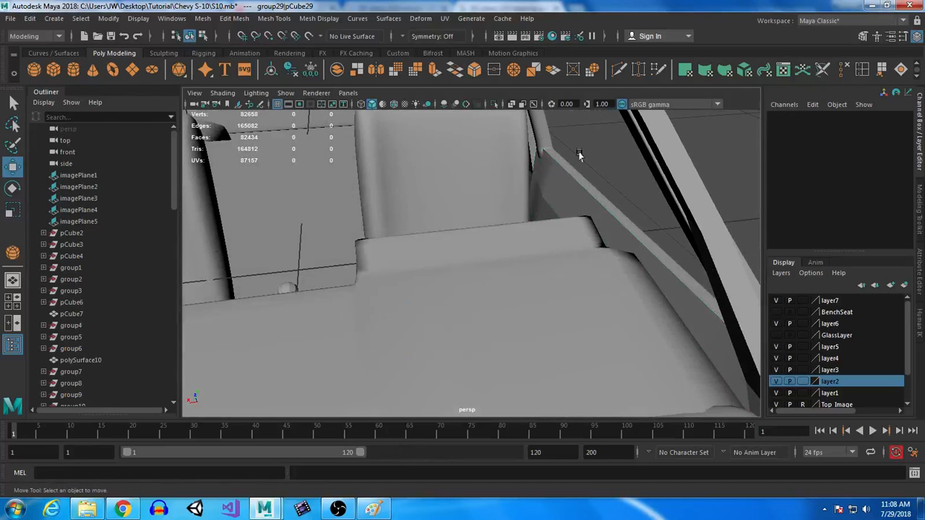
Move the passenger's inner door panel outward to a Translate X of about 0.226.
{"action": "left_click_drag", "start_coordinate": [616, 269], "coordinate": [635, 328], "text": "alt"}
{"action": "left_click", "coordinate": [571, 318]}
{"action": "left_click_drag", "start_coordinate": [554, 351], "coordinate": [589, 289], "text": "alt"}
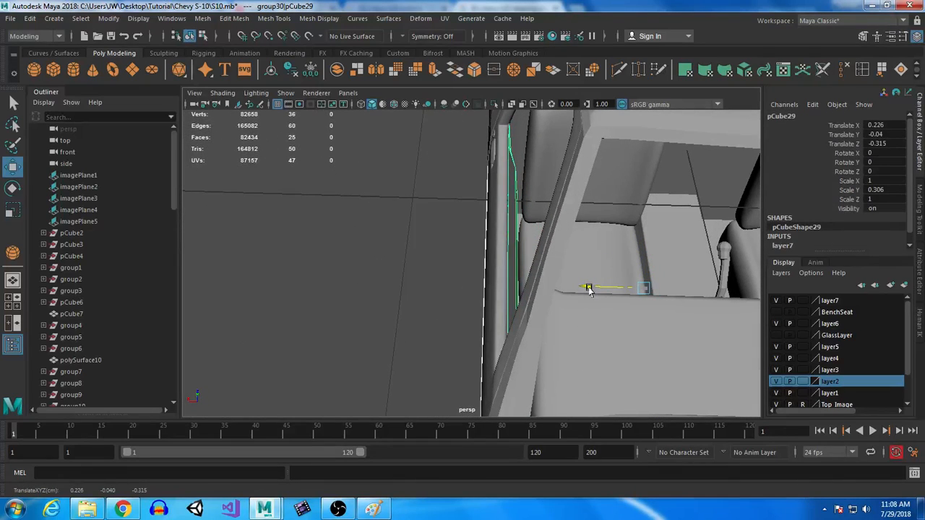
{"action": "right_click_drag", "start_coordinate": [614, 382], "coordinate": [571, 347], "text": "alt"}
Clear the selection, view the whole cab from behind and save the scene.
{"action": "left_click", "coordinate": [399, 284]}
{"action": "left_click_drag", "start_coordinate": [400, 283], "coordinate": [434, 289], "text": "alt"}
{"action": "right_click_drag", "start_coordinate": [434, 290], "coordinate": [464, 216], "text": "alt"}
{"action": "left_click_drag", "start_coordinate": [464, 216], "coordinate": [553, 320], "text": "alt"}
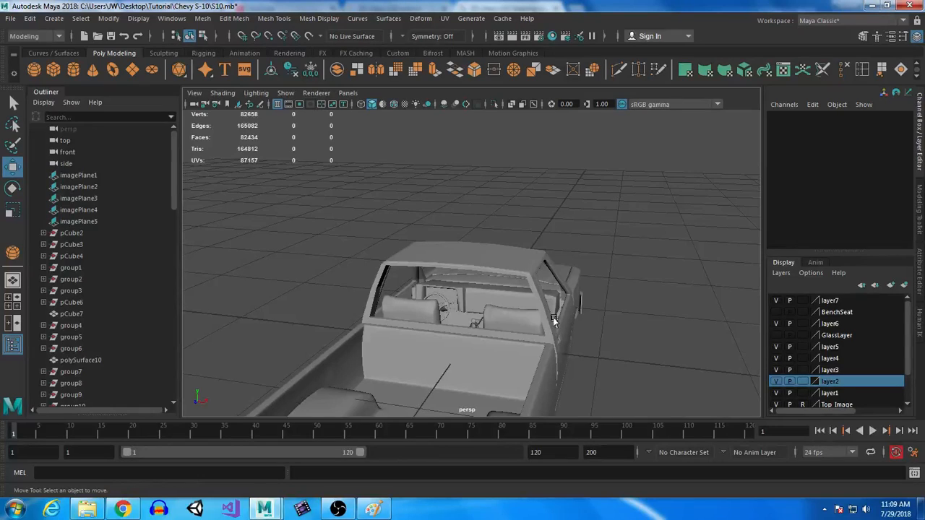
{"action": "key", "text": "ctrl+s"}
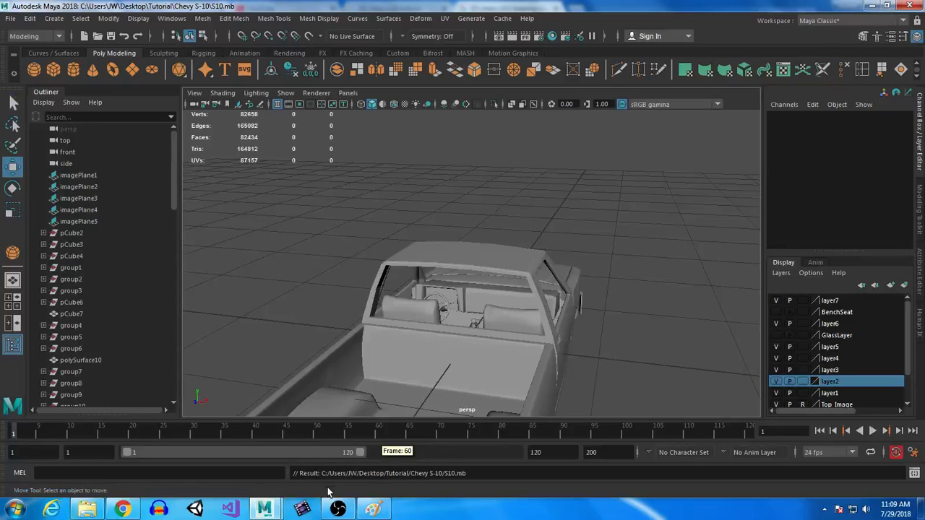